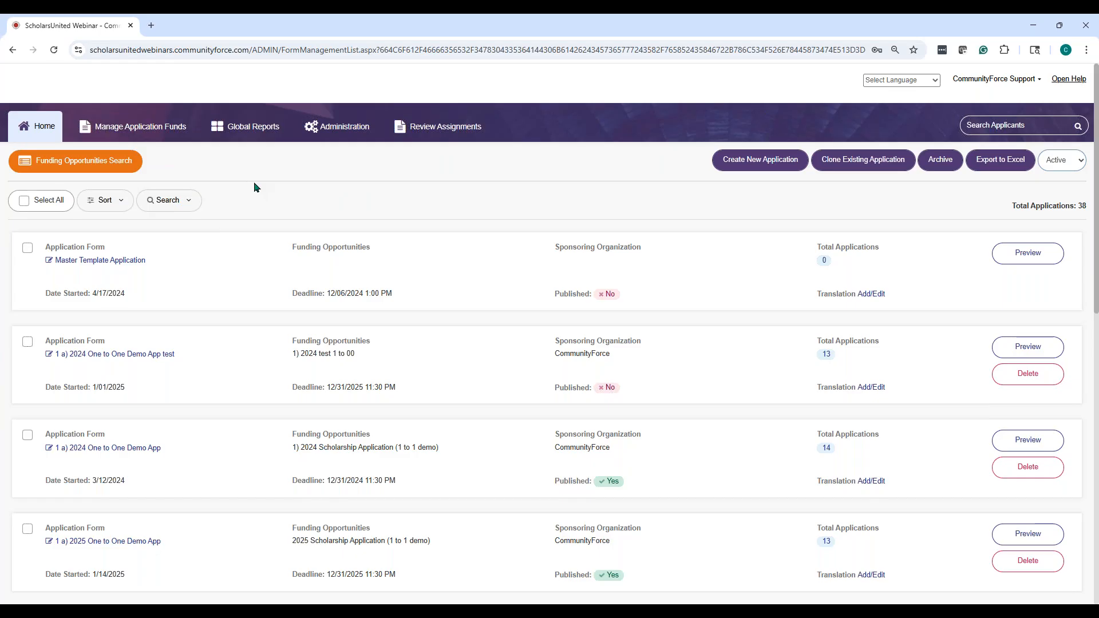
Step: Open the "1) 2025 One to Many Demo App" application form from the application list
{"action": "scroll", "coordinate": [246, 186], "scroll_direction": "down", "scroll_amount": 1}
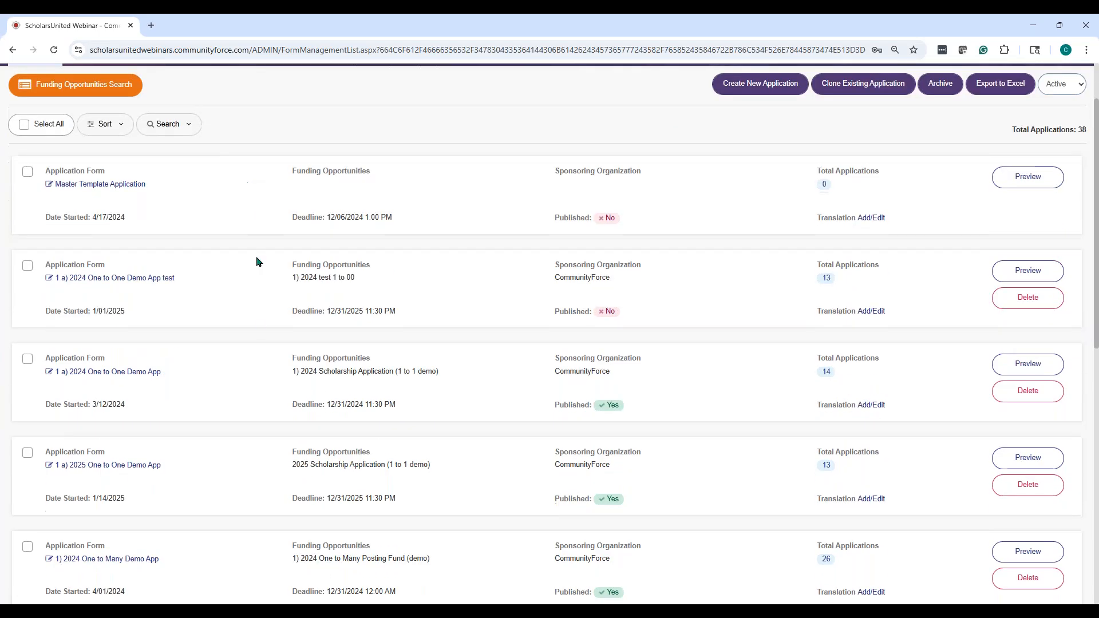
{"action": "scroll", "coordinate": [230, 369], "scroll_direction": "down", "scroll_amount": 1}
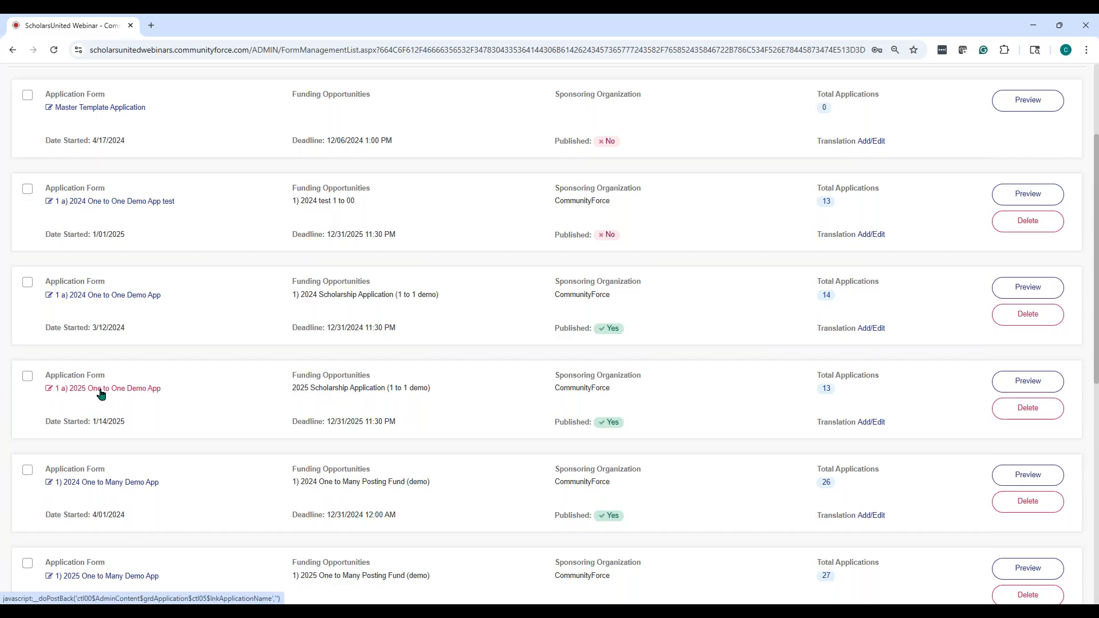
{"action": "scroll", "coordinate": [168, 325], "scroll_direction": "down", "scroll_amount": 1}
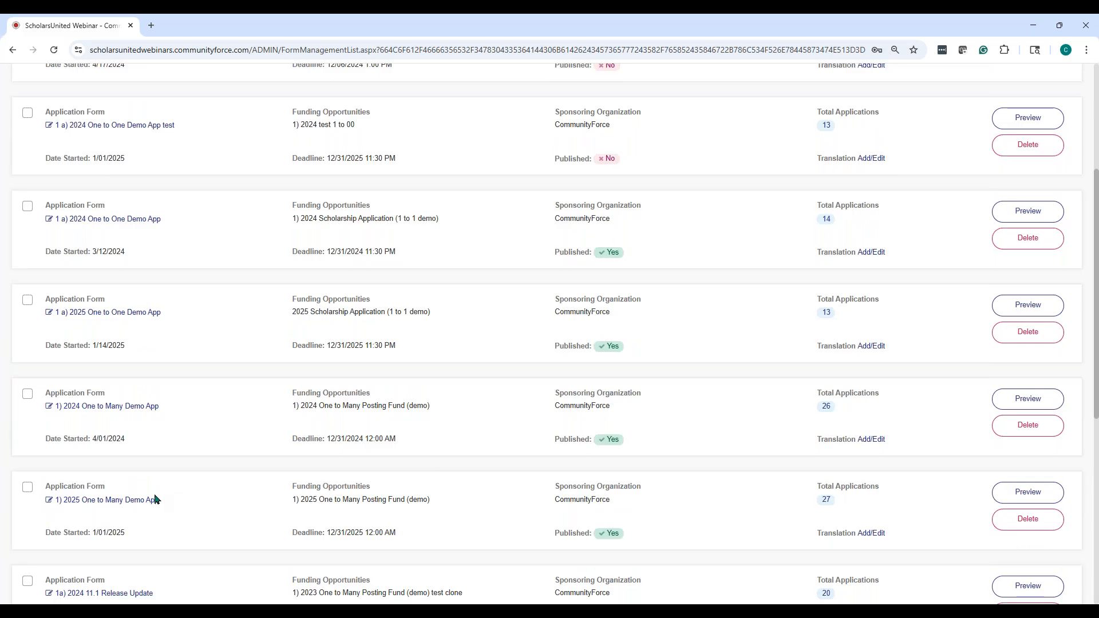
{"action": "left_click", "coordinate": [138, 500]}
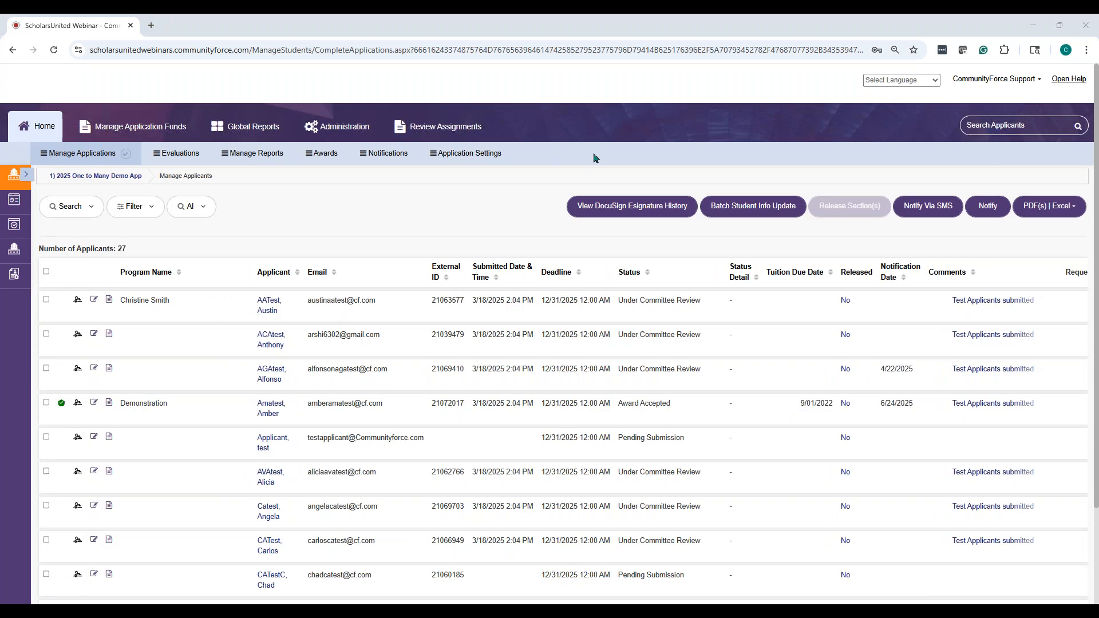
Step: Go to the application's ad hoc reports and start creating a new report
{"action": "left_click", "coordinate": [270, 156]}
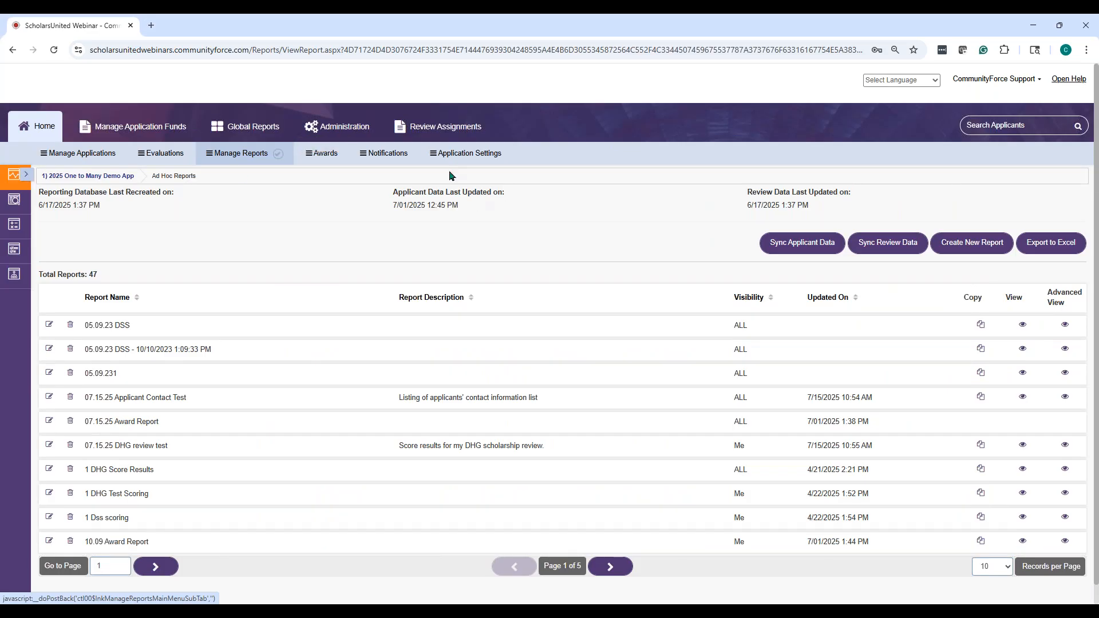
{"action": "left_click", "coordinate": [24, 178]}
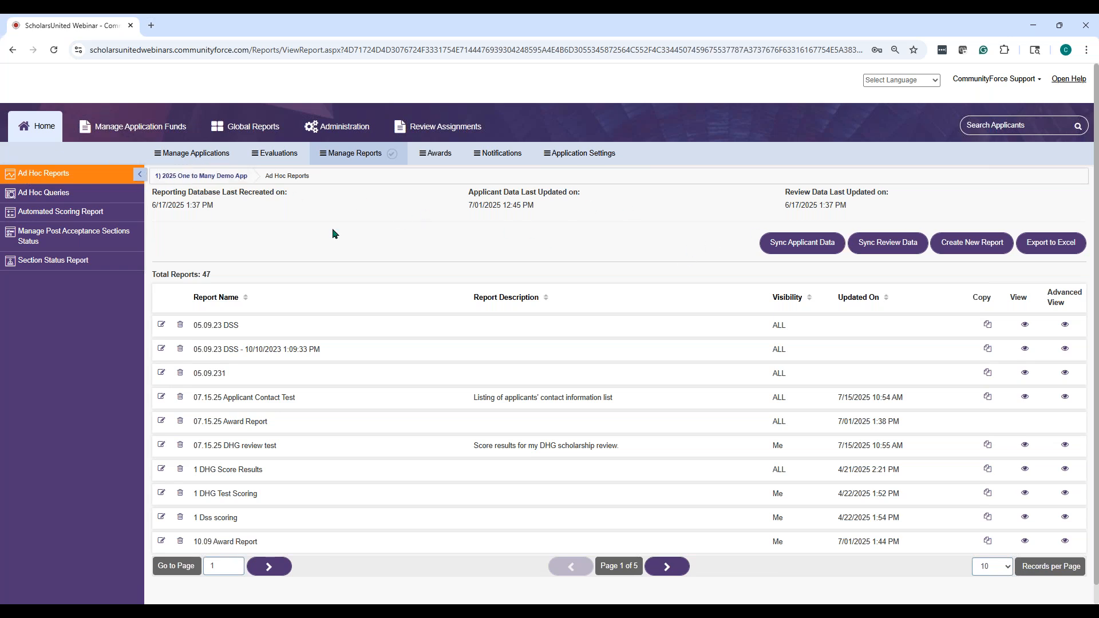
{"action": "scroll", "coordinate": [348, 240], "scroll_direction": "down", "scroll_amount": 1}
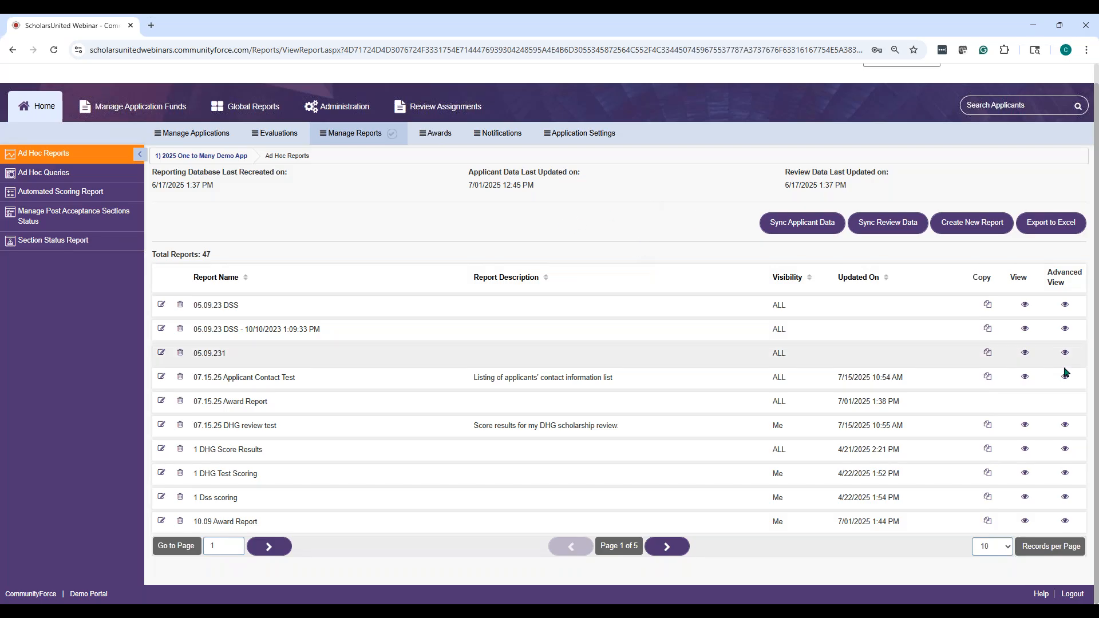
{"action": "left_click", "coordinate": [971, 229]}
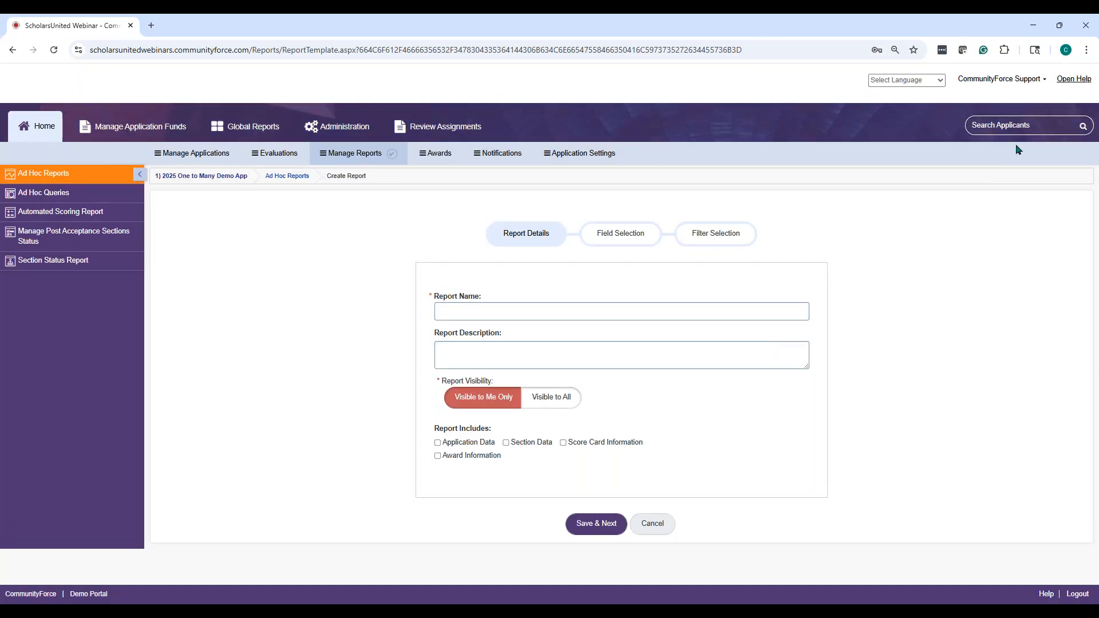
Step: Name the new report "Applicant Contact"
{"action": "left_click", "coordinate": [465, 314]}
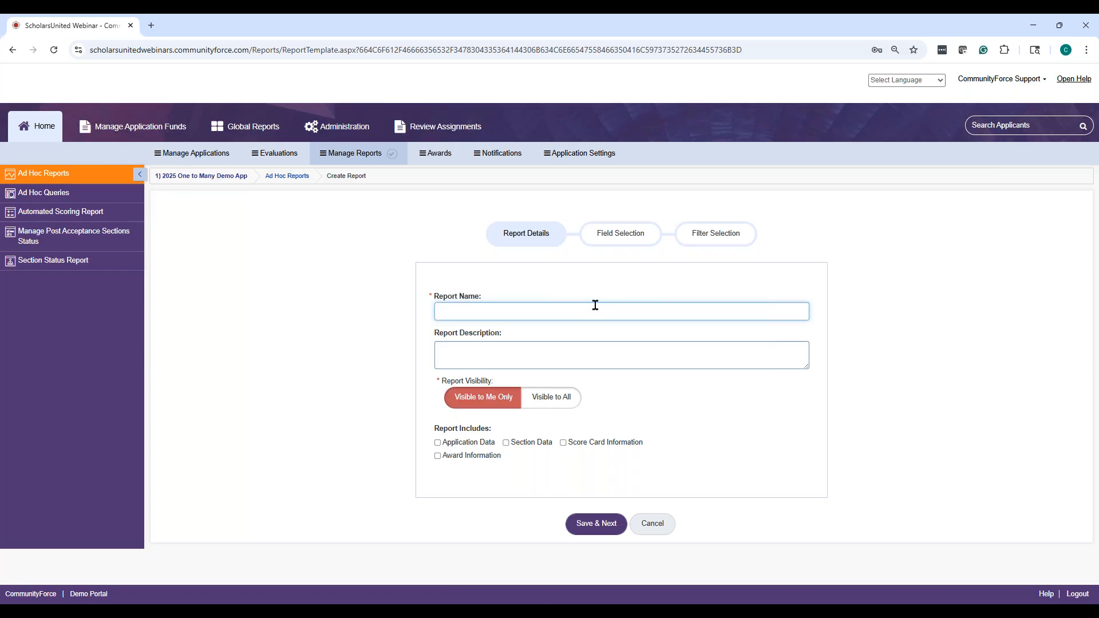
{"action": "type", "text": "Applicant Contact"}
{"action": "key", "text": "Tab"}
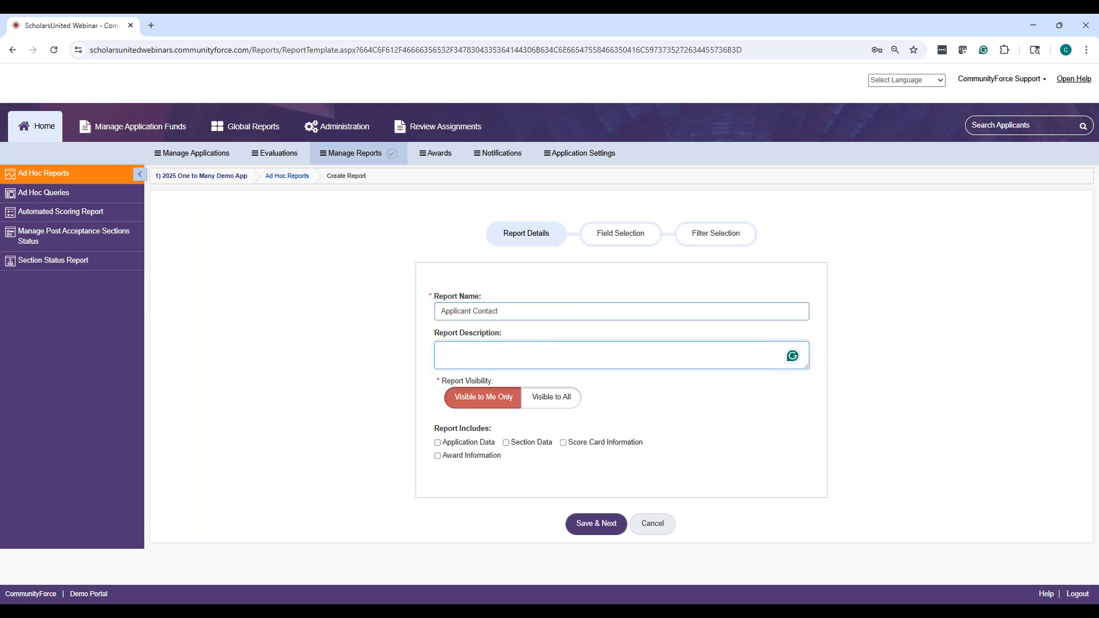
Step: Enter the report description "contact list for all applicants that submitted application"
{"action": "type", "text": "contact "}
{"action": "type", "text": "lis"}
{"action": "type", "text": "t"}
{"action": "type", "text": " for aa"}
{"action": "type", "text": " applicant"}
{"action": "type", "text": "s that"}
{"action": "type", "text": " appl"}
{"action": "key", "text": "BackSpace"}
{"action": "key", "text": "BackSpace"}
{"action": "key", "text": "BackSpace"}
{"action": "key", "text": "BackSpace"}
{"action": "type", "text": "submitted "}
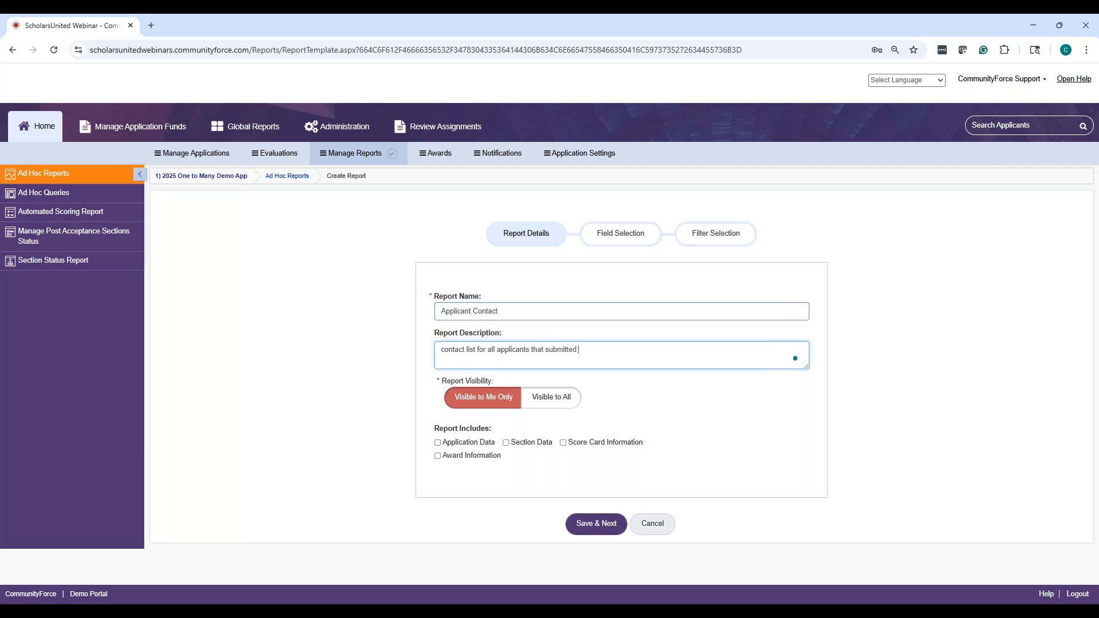
{"action": "type", "text": "application"}
Step: Make the report visible to all, include Application Data and Section Data, and save to continue to field selection
{"action": "left_click", "coordinate": [561, 402]}
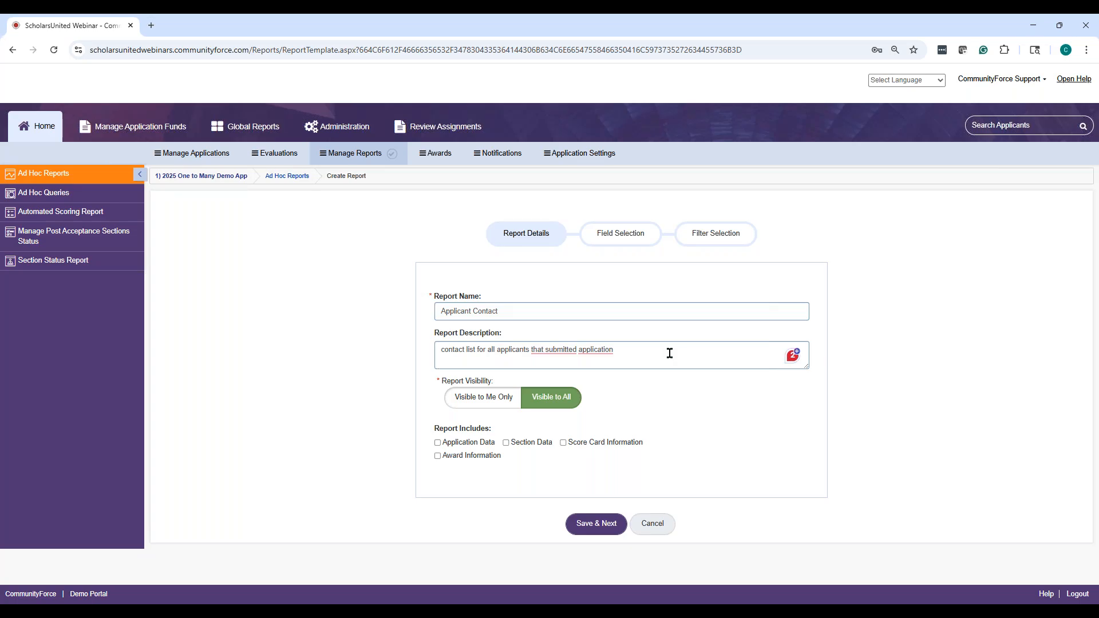
{"action": "left_click", "coordinate": [438, 443]}
{"action": "left_click", "coordinate": [506, 444]}
{"action": "left_click", "coordinate": [600, 529]}
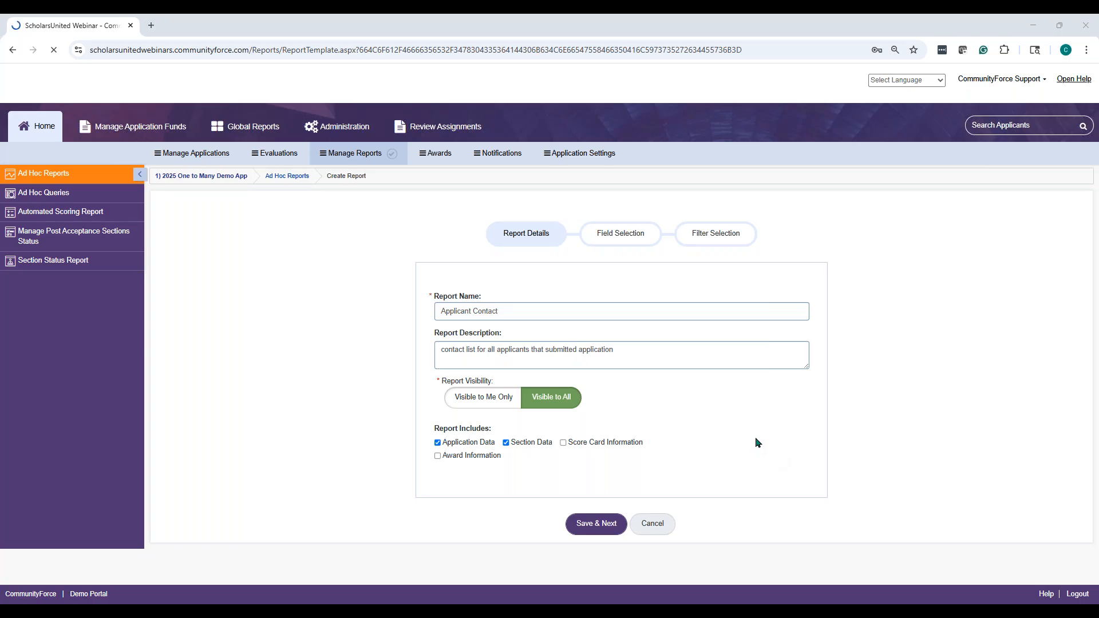
{"action": "left_click", "coordinate": [592, 524]}
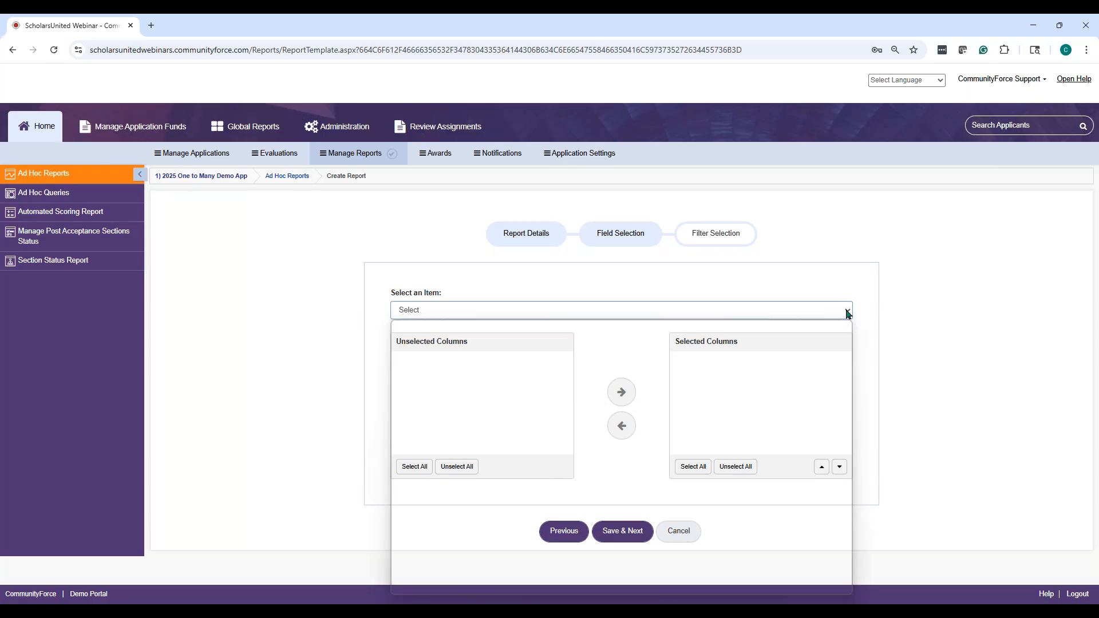
Step: Load the Application Data columns for field selection, switching through Personal Information and back
{"action": "left_click", "coordinate": [848, 312]}
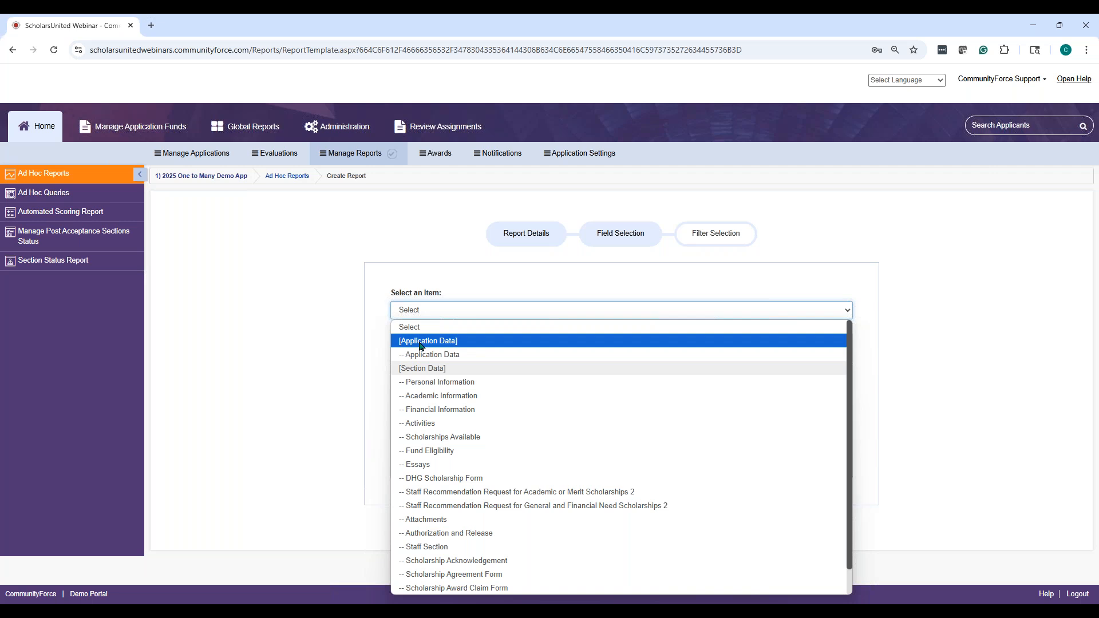
{"action": "scroll", "coordinate": [430, 347], "scroll_direction": "down", "scroll_amount": 2}
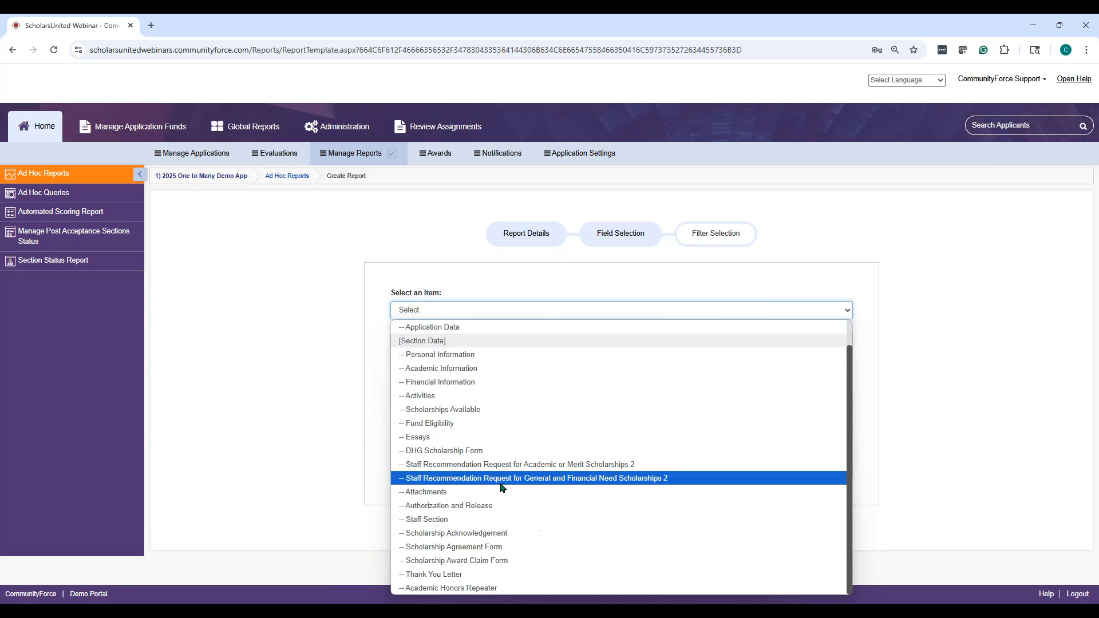
{"action": "scroll", "coordinate": [446, 426], "scroll_direction": "up", "scroll_amount": 1}
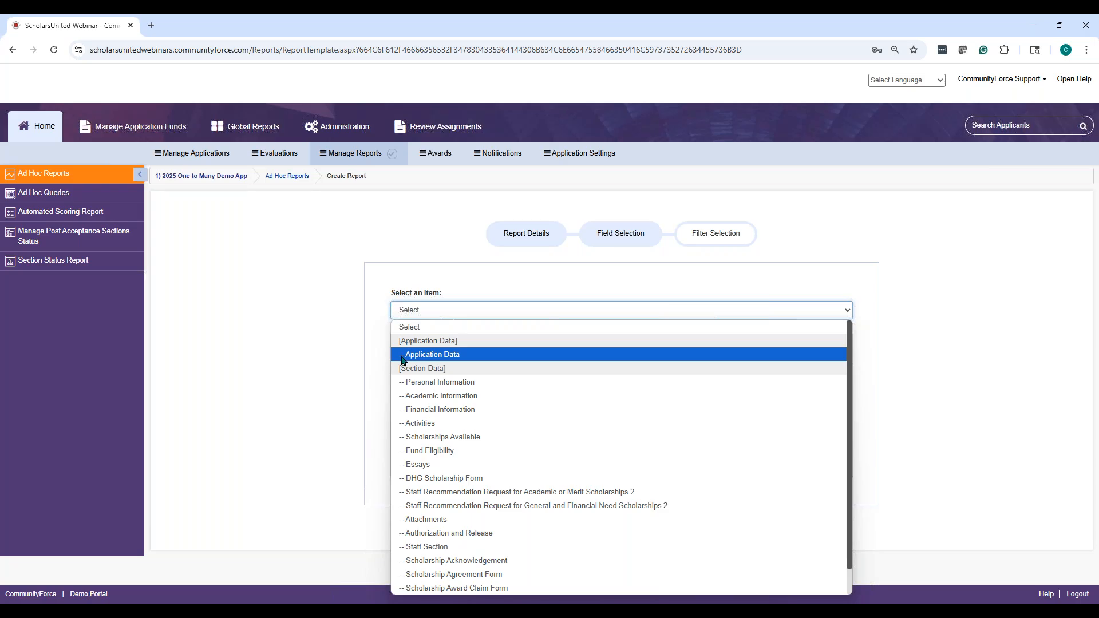
{"action": "left_click", "coordinate": [421, 358]}
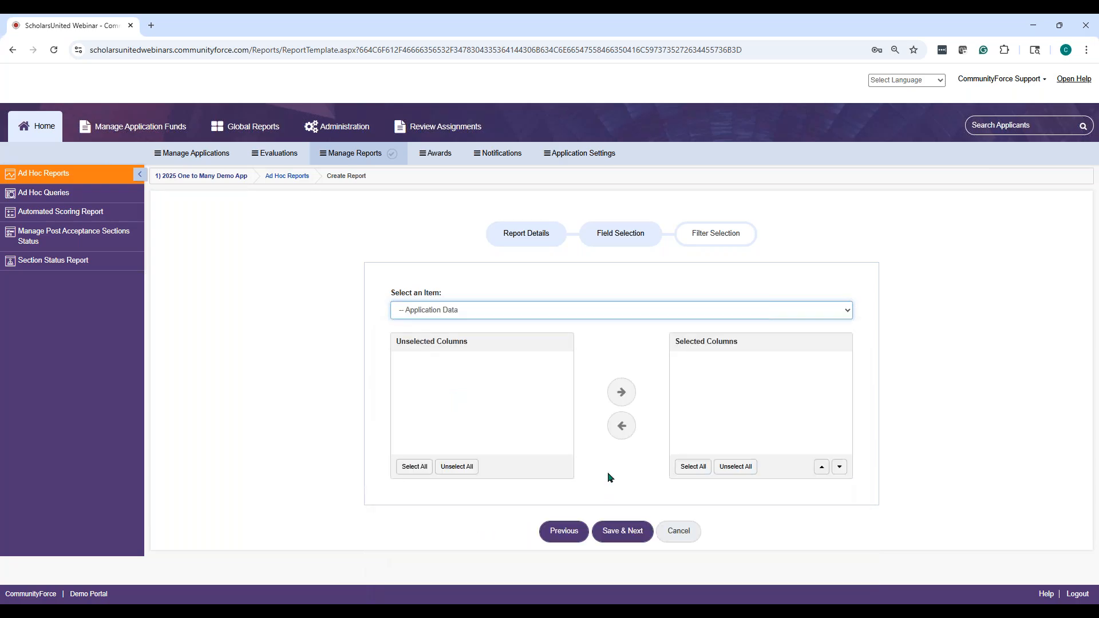
{"action": "left_click", "coordinate": [489, 309]}
{"action": "left_click", "coordinate": [450, 355]}
{"action": "left_click", "coordinate": [483, 310]}
{"action": "left_click", "coordinate": [475, 386]}
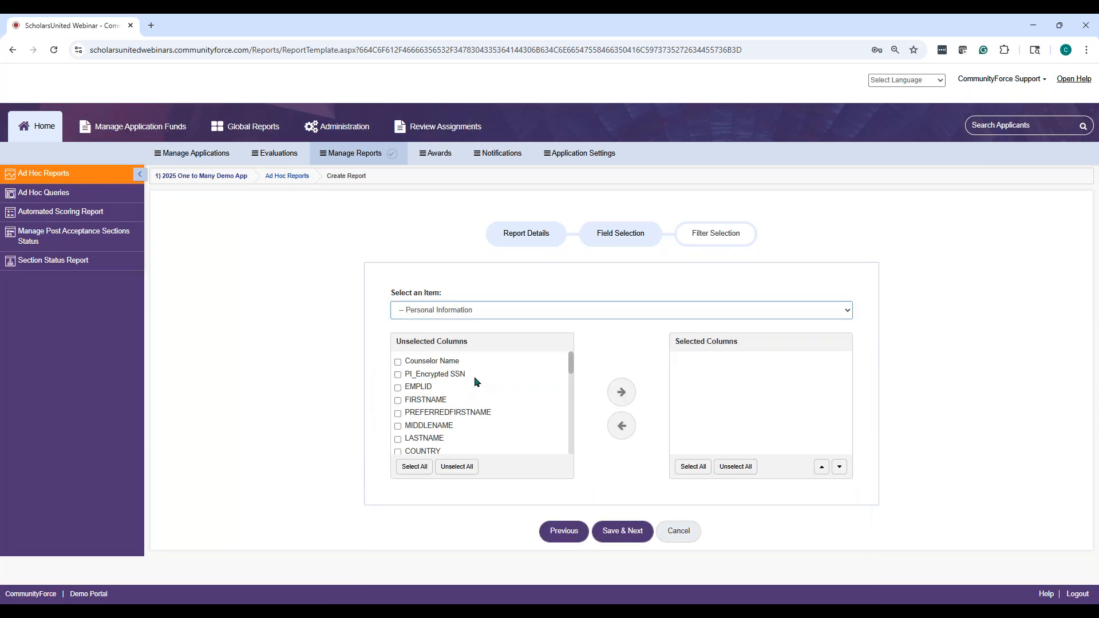
{"action": "left_click", "coordinate": [483, 304]}
{"action": "left_click", "coordinate": [469, 350]}
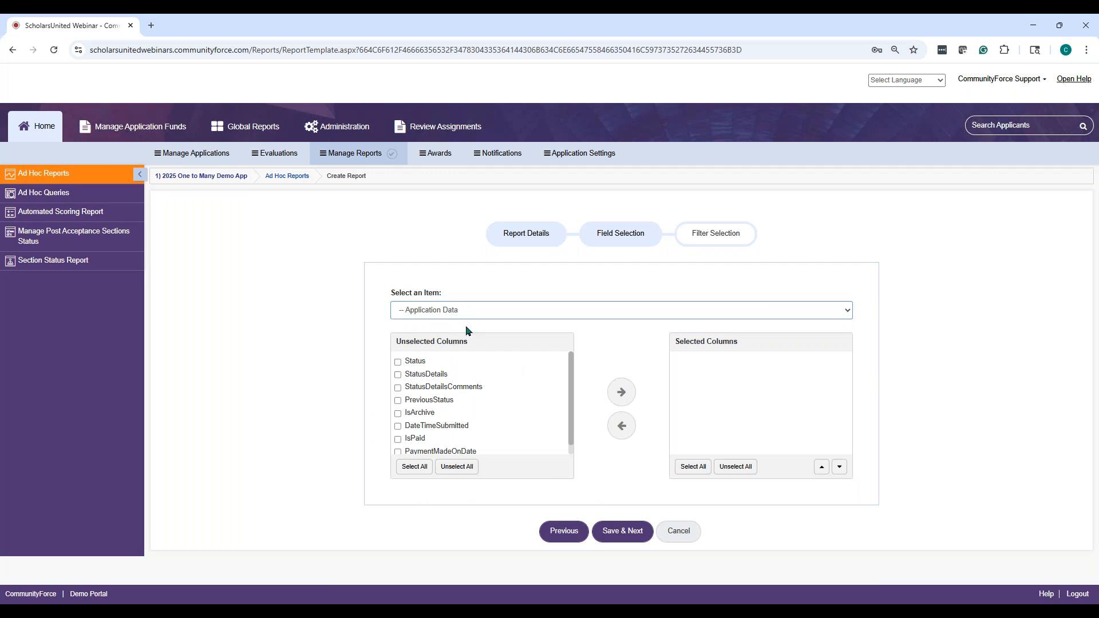
Step: Add the Status and DateTimeSubmitted columns to the report's selected columns
{"action": "left_click_drag", "start_coordinate": [571, 369], "coordinate": [572, 381]}
{"action": "scroll", "coordinate": [447, 418], "scroll_direction": "up", "scroll_amount": 1}
{"action": "left_click", "coordinate": [399, 362]}
{"action": "left_click", "coordinate": [399, 427]}
{"action": "left_click", "coordinate": [623, 391]}
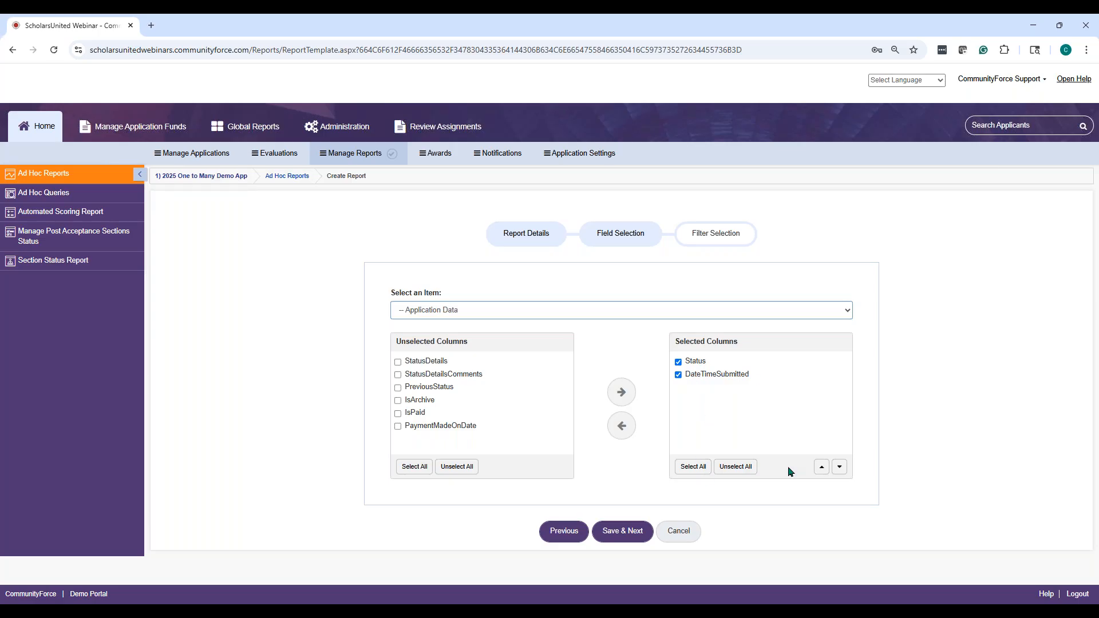
Step: Move DateTimeSubmitted above Status in the selected columns and leave both unmarked
{"action": "left_click", "coordinate": [742, 471]}
{"action": "left_click", "coordinate": [678, 376]}
{"action": "left_click", "coordinate": [821, 468]}
{"action": "left_click", "coordinate": [678, 362]}
Step: Add the FIRSTNAME and LASTNAME columns from Personal Information to the selected columns
{"action": "left_click", "coordinate": [496, 310]}
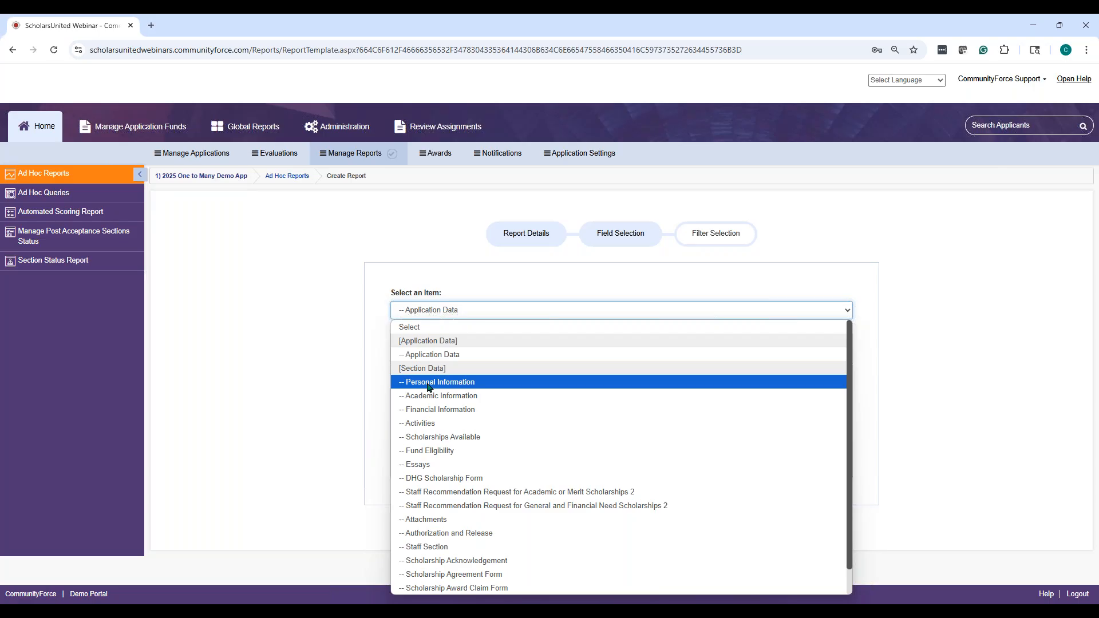
{"action": "left_click", "coordinate": [429, 383]}
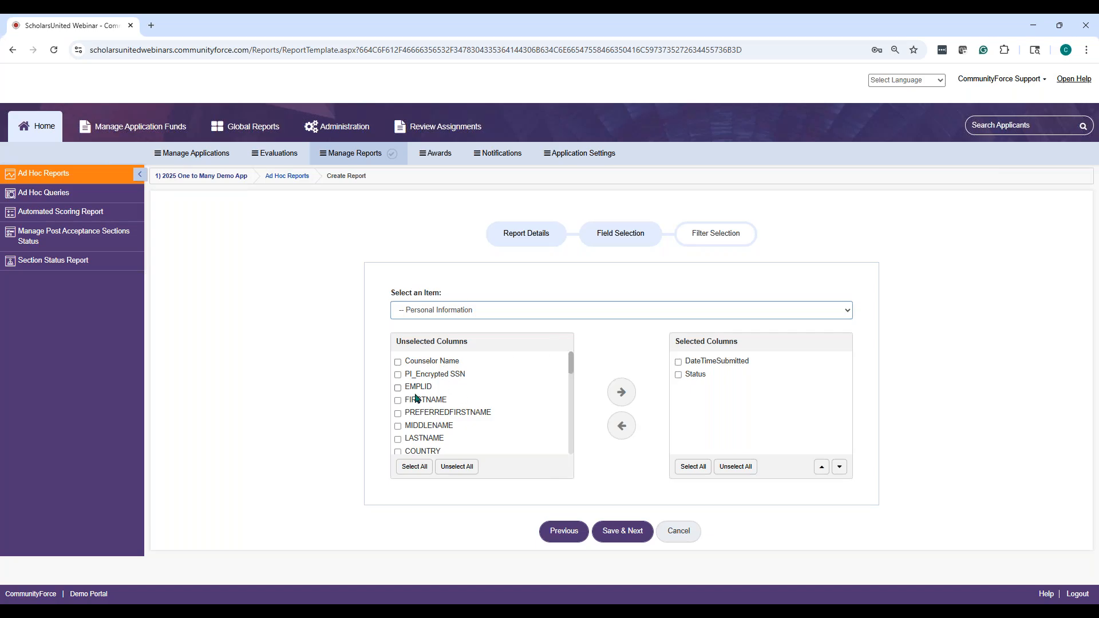
{"action": "scroll", "coordinate": [447, 440], "scroll_direction": "down", "scroll_amount": 3}
{"action": "scroll", "coordinate": [451, 425], "scroll_direction": "up", "scroll_amount": 3}
{"action": "left_click", "coordinate": [398, 401]}
{"action": "left_click", "coordinate": [398, 439]}
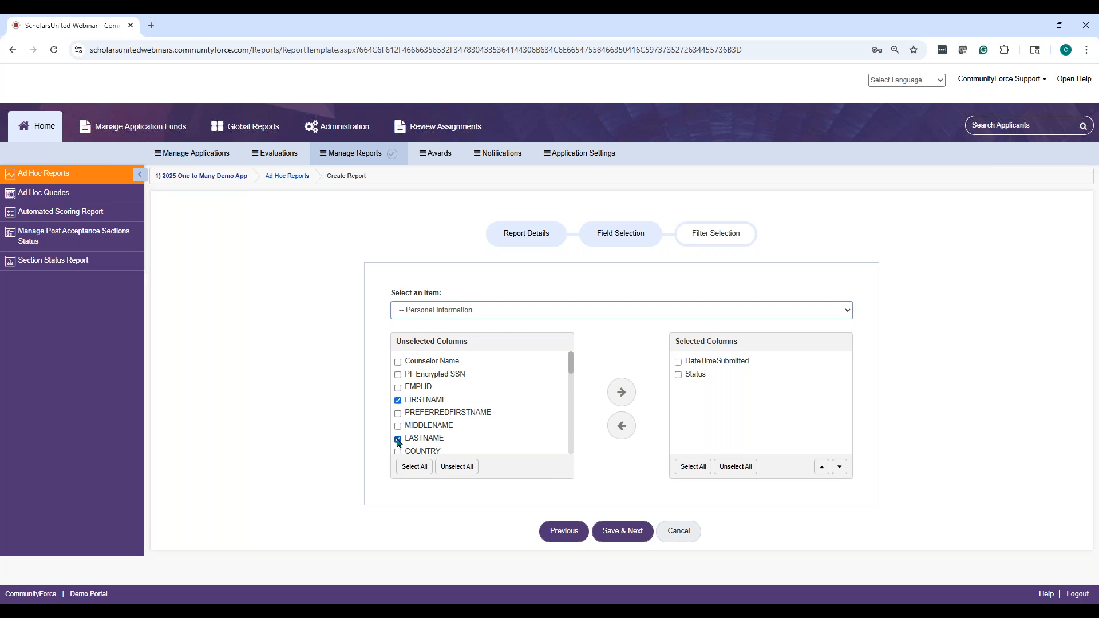
{"action": "left_click", "coordinate": [625, 393]}
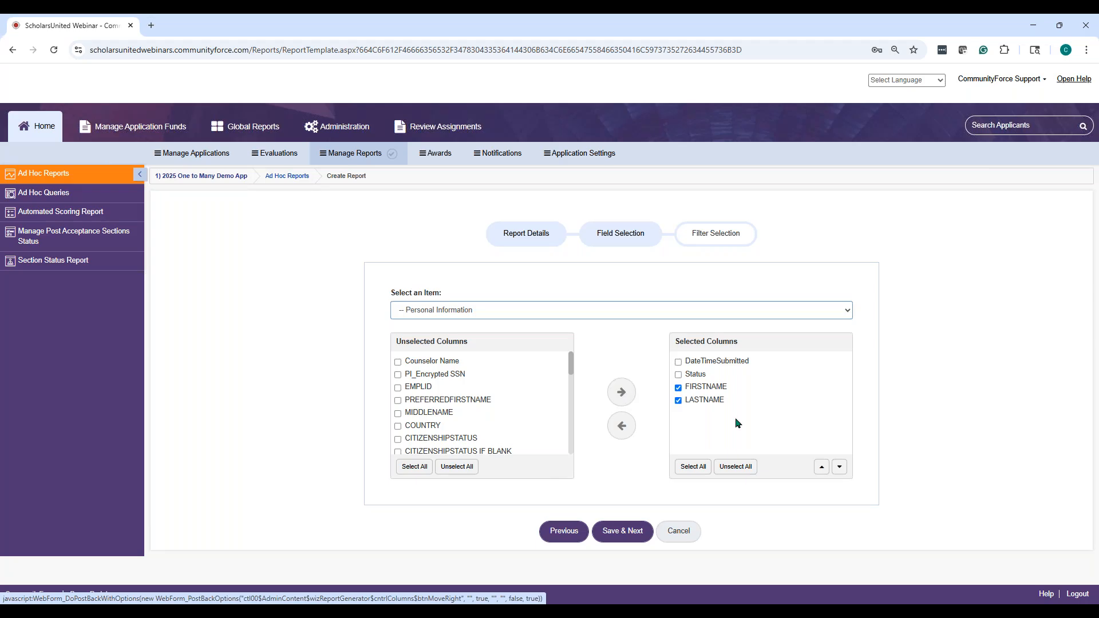
Step: Move LASTNAME above FIRSTNAME in the selected columns and unmark it
{"action": "left_click", "coordinate": [679, 388]}
{"action": "left_click", "coordinate": [821, 468]}
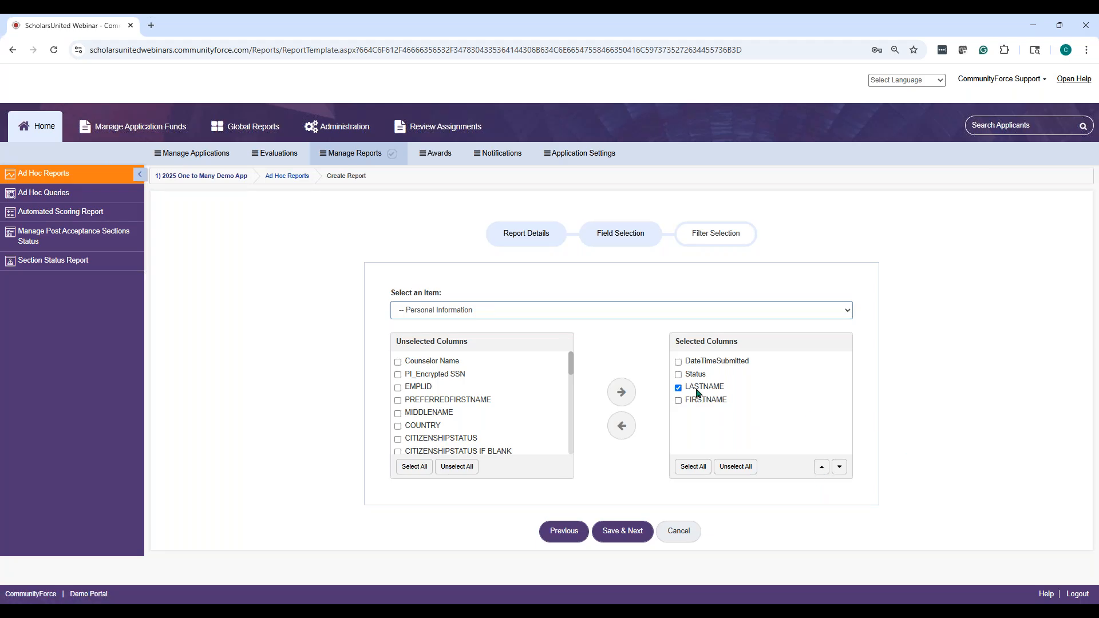
{"action": "left_click", "coordinate": [679, 387]}
Step: Mark the COUNTRY, ADDRESS1, ADDRESS2, ADDRESS3 and ADDRESS4 columns of Personal Information for inclusion
{"action": "scroll", "coordinate": [570, 362], "scroll_direction": "down", "scroll_amount": 2}
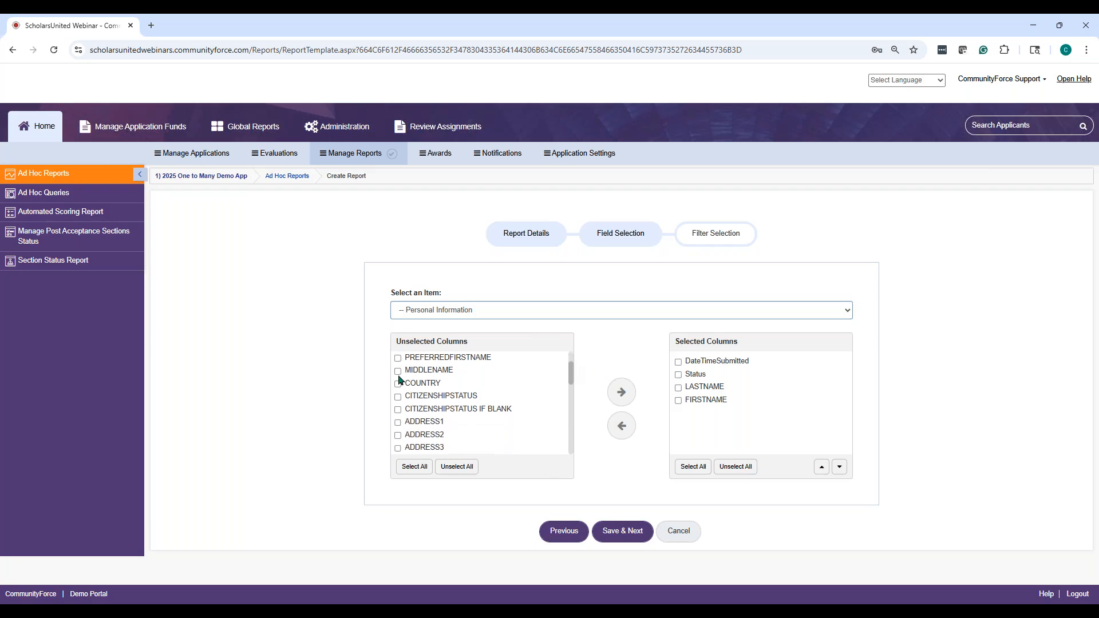
{"action": "left_click", "coordinate": [398, 383]}
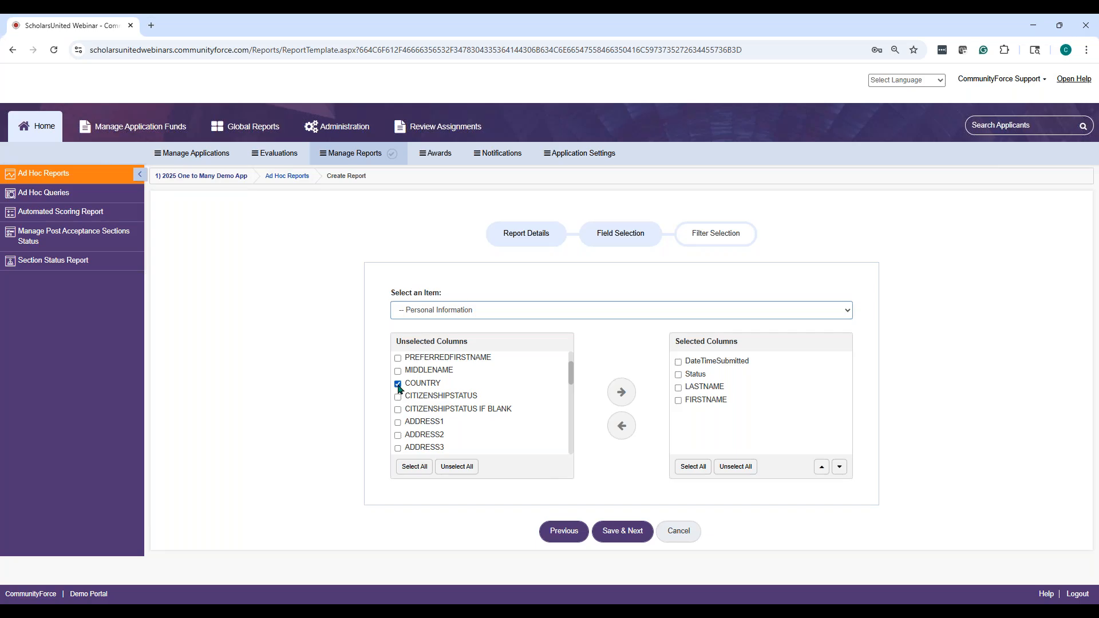
{"action": "left_click", "coordinate": [398, 422]}
{"action": "left_click", "coordinate": [398, 435]}
{"action": "left_click", "coordinate": [397, 448]}
{"action": "left_click_drag", "start_coordinate": [571, 380], "coordinate": [571, 393]}
{"action": "left_click", "coordinate": [397, 414]}
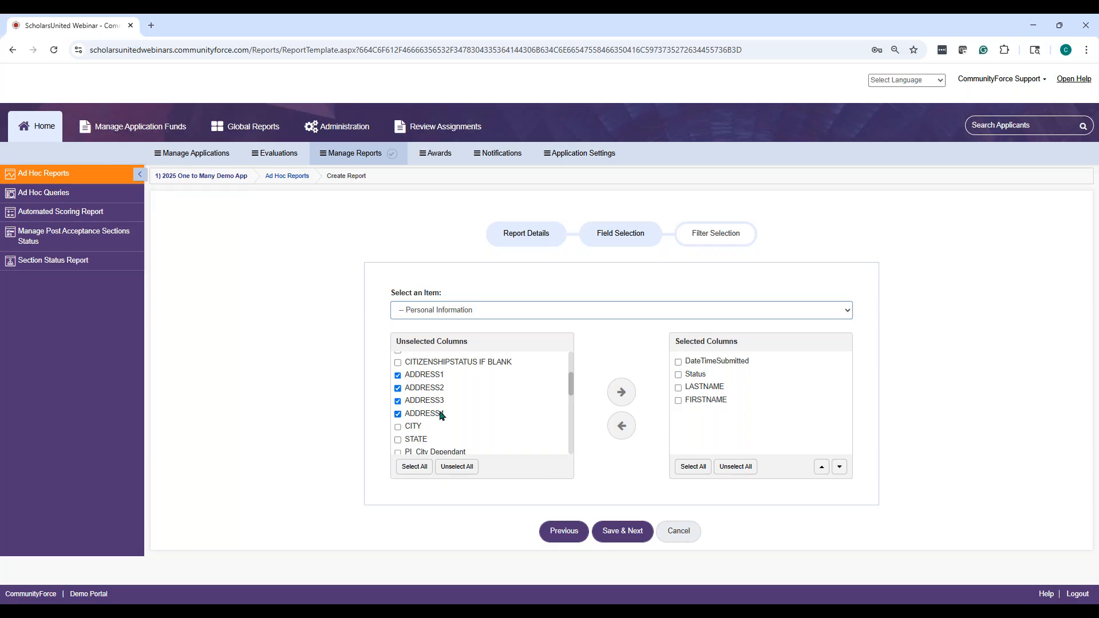
Step: Mark the CITY, STATE, PI_City Dependant, COUNTY and POSTAL columns for inclusion
{"action": "left_click_drag", "start_coordinate": [571, 384], "coordinate": [570, 390]}
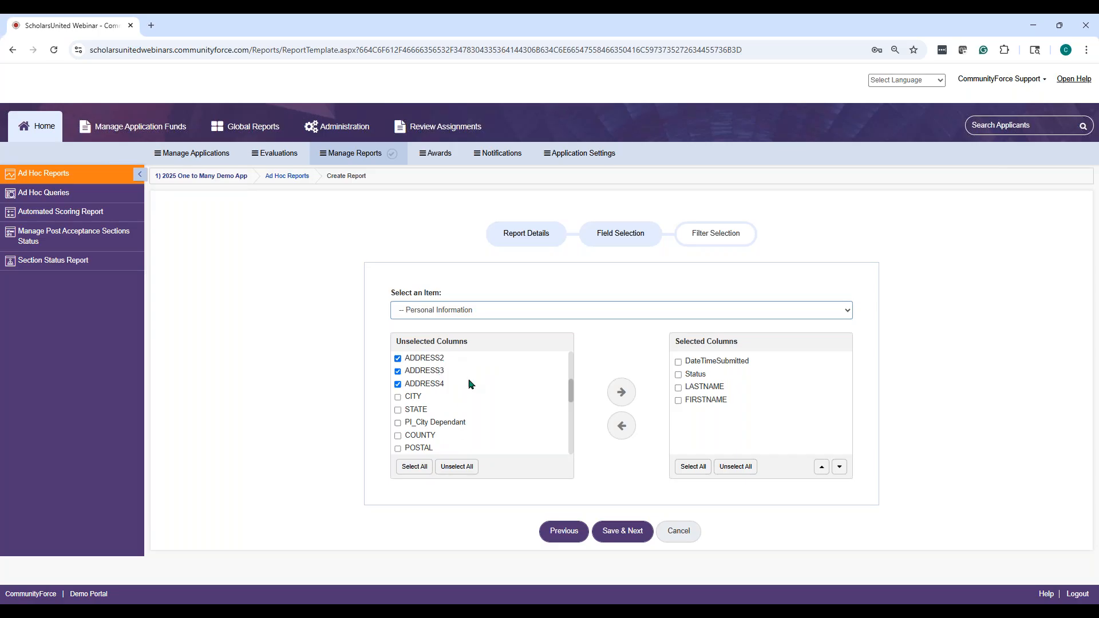
{"action": "left_click", "coordinate": [398, 397]}
{"action": "left_click", "coordinate": [398, 409]}
{"action": "left_click", "coordinate": [398, 424]}
{"action": "left_click", "coordinate": [398, 435]}
{"action": "left_click", "coordinate": [398, 449]}
Step: Mark the MOBILE, WORK and EMAIL columns and add all marked Personal Information columns to the selected columns
{"action": "scroll", "coordinate": [520, 412], "scroll_direction": "down", "scroll_amount": 3}
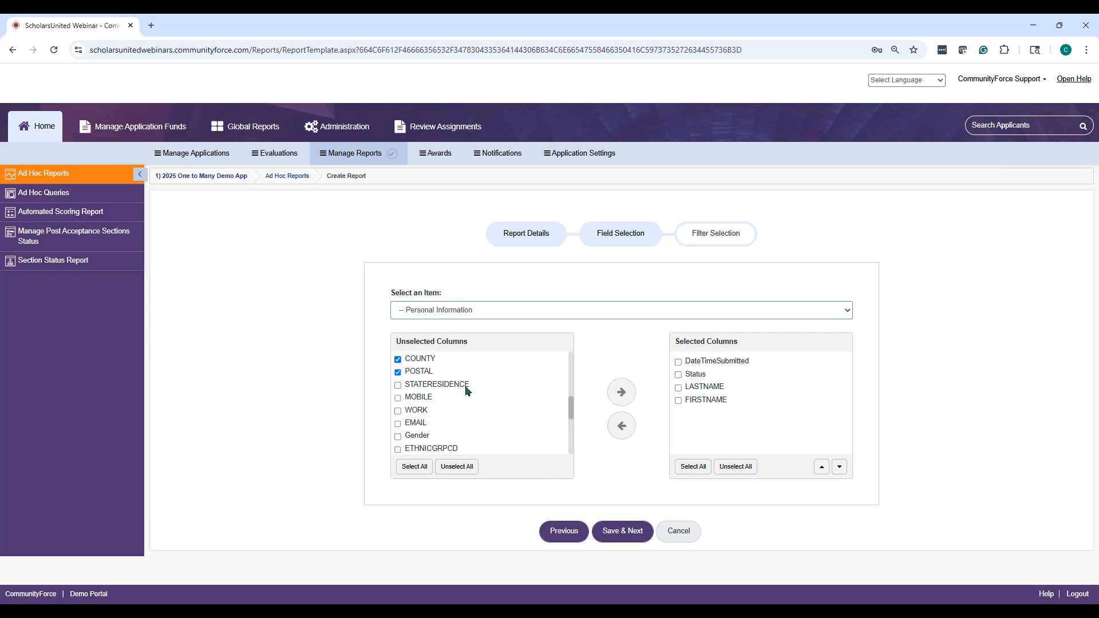
{"action": "left_click", "coordinate": [398, 411]}
{"action": "left_click", "coordinate": [397, 423]}
{"action": "left_click", "coordinate": [398, 398]}
{"action": "left_click_drag", "start_coordinate": [569, 407], "coordinate": [572, 442]}
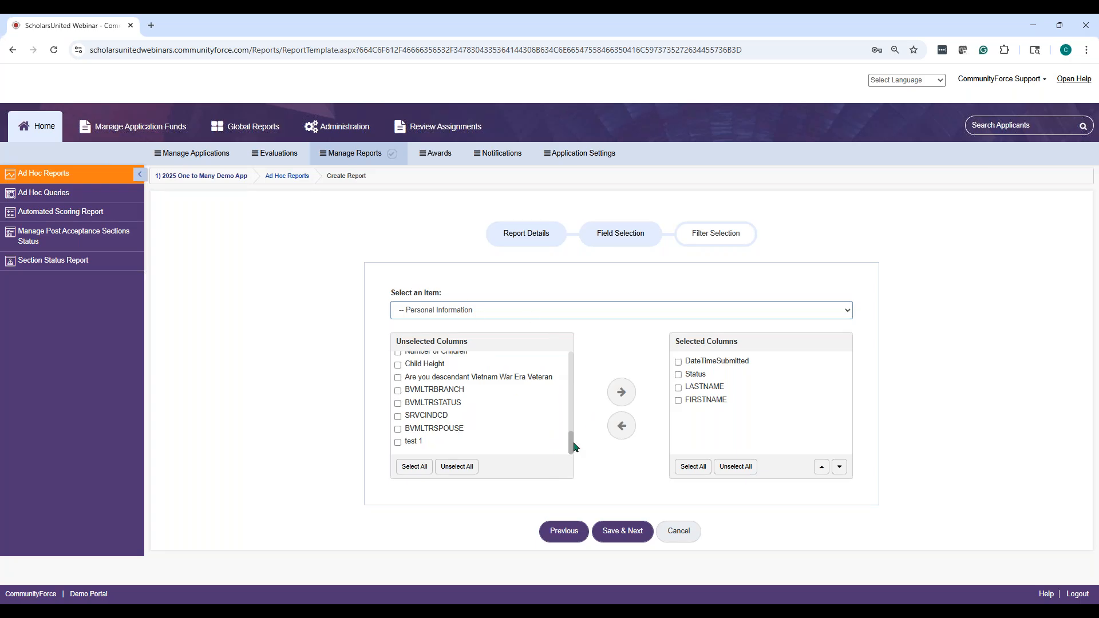
{"action": "left_click_drag", "start_coordinate": [570, 438], "coordinate": [565, 362]}
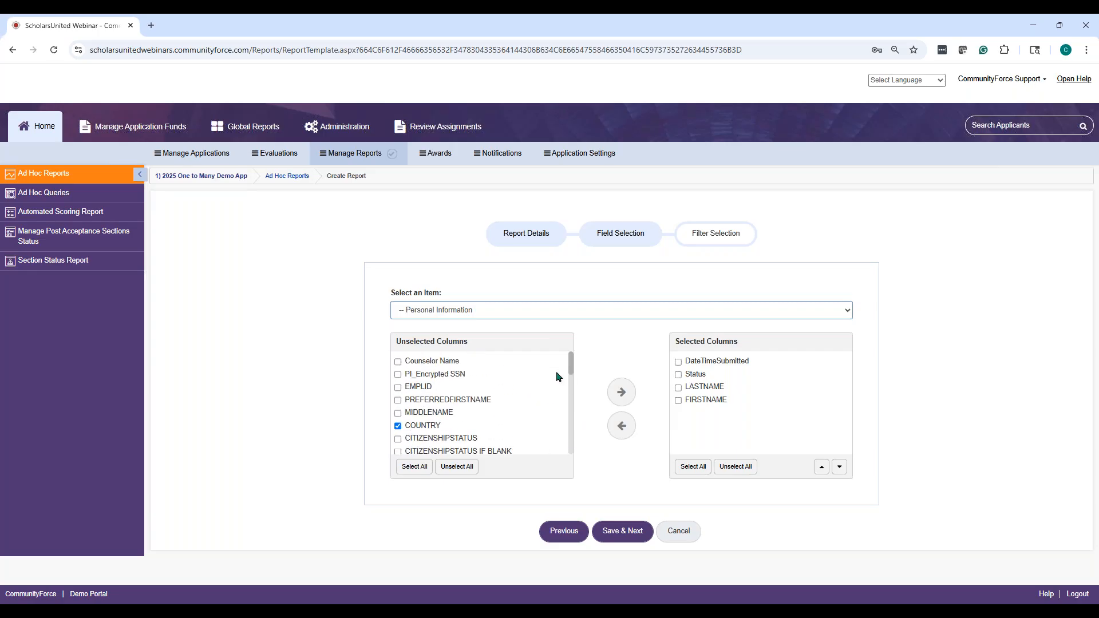
{"action": "left_click", "coordinate": [623, 391]}
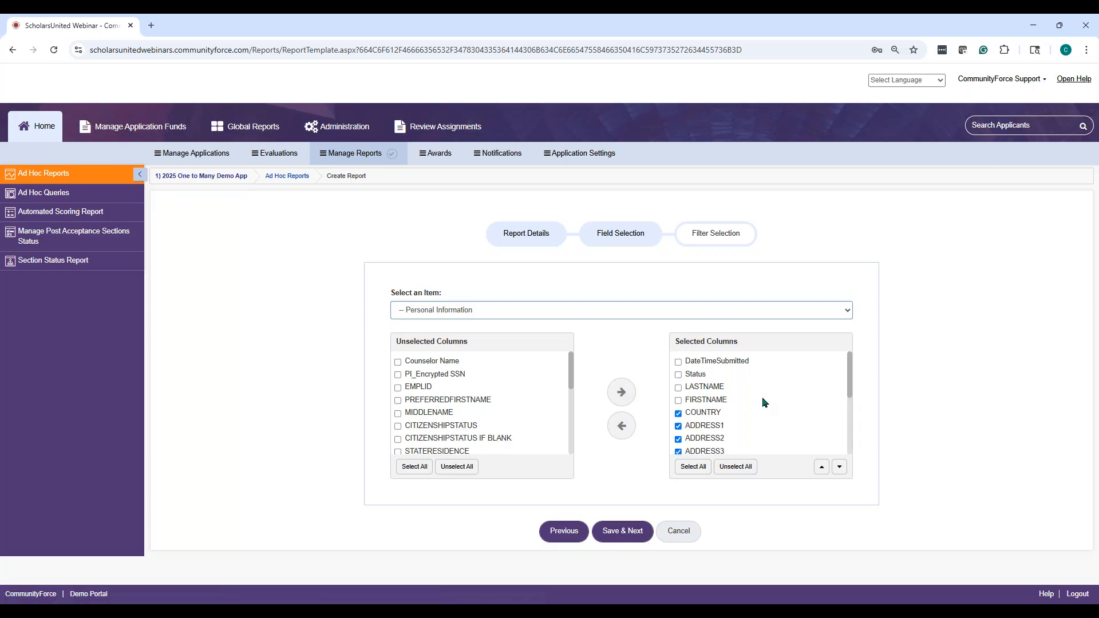
{"action": "left_click_drag", "start_coordinate": [850, 380], "coordinate": [850, 413]}
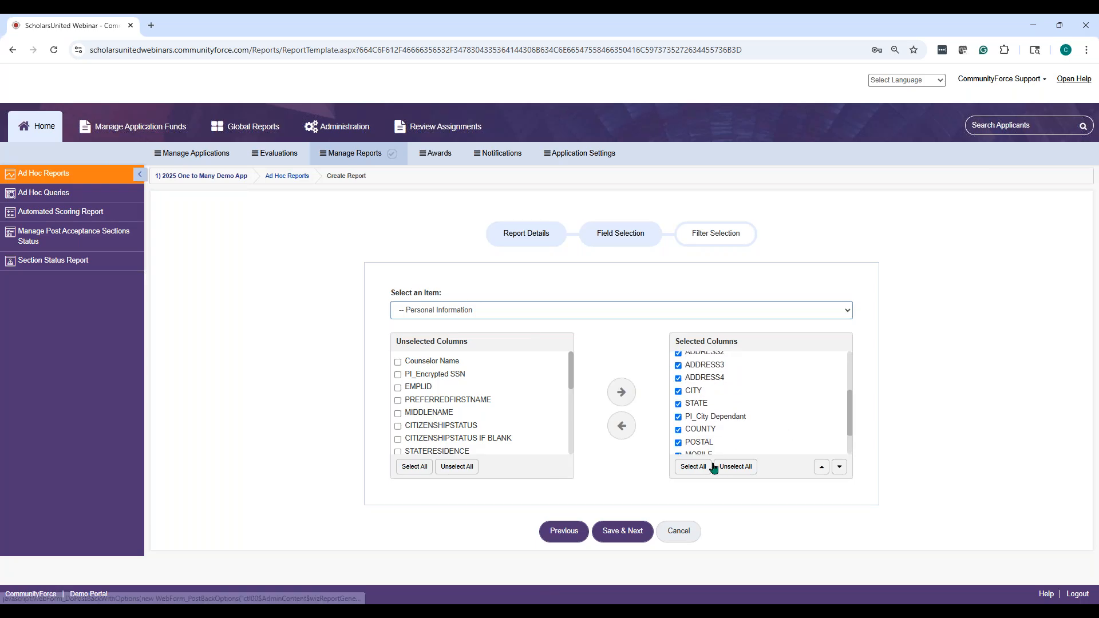
Step: Unmark all of the selected columns and review the list down to EMAIL
{"action": "left_click", "coordinate": [731, 468]}
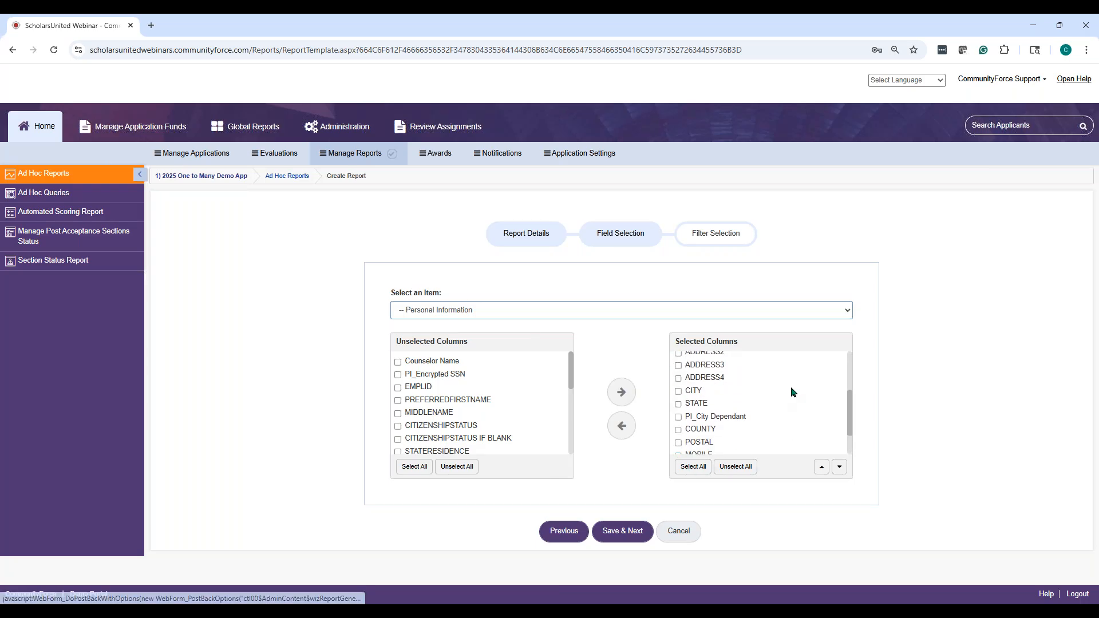
{"action": "left_click_drag", "start_coordinate": [849, 384], "coordinate": [851, 444]}
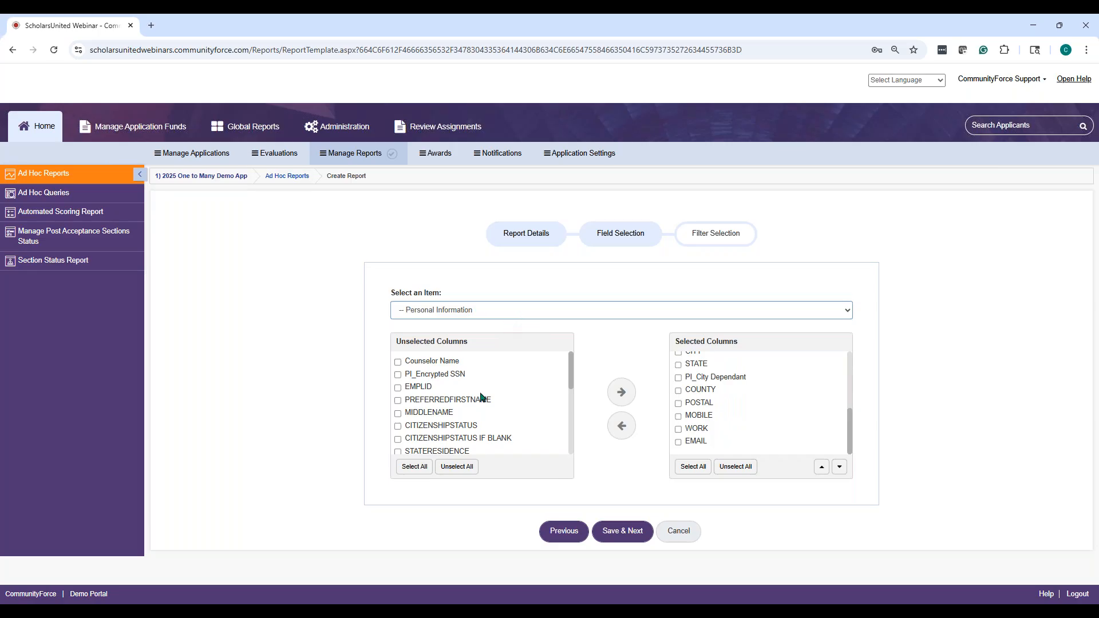
Step: Examine the available report items and the columns offered under Academic Information and Personal Information
{"action": "left_click", "coordinate": [546, 312]}
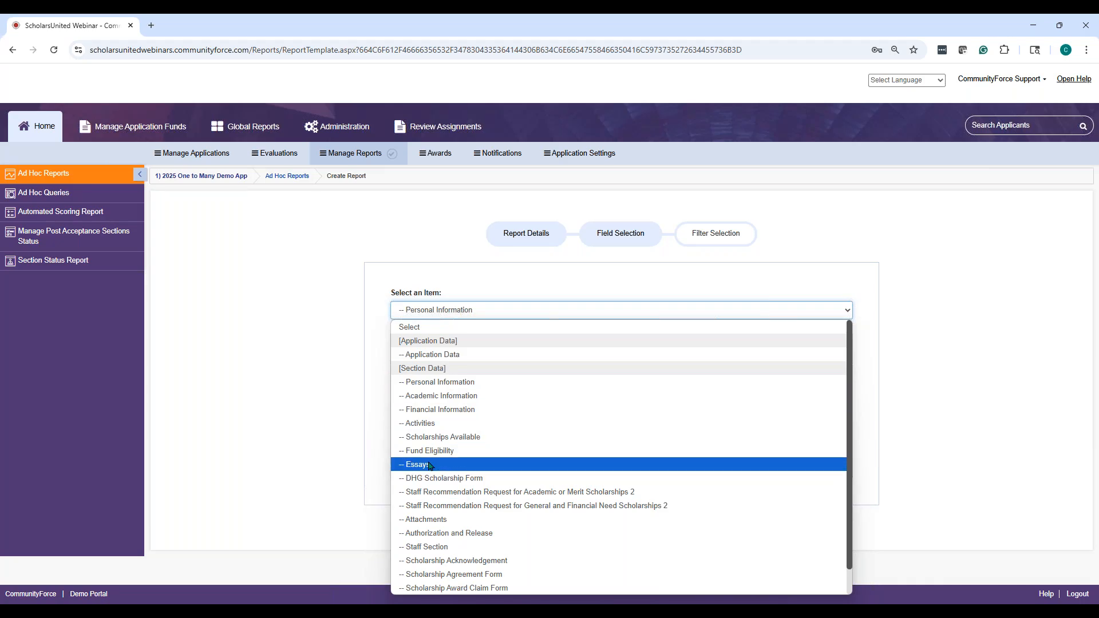
{"action": "left_click", "coordinate": [429, 396]}
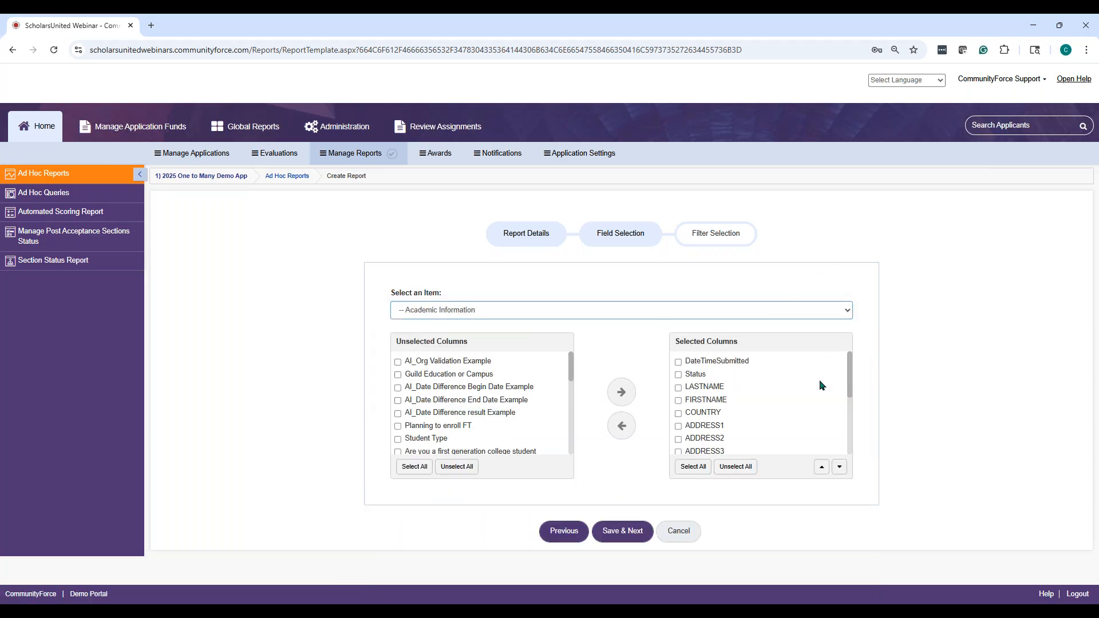
{"action": "left_click", "coordinate": [516, 308]}
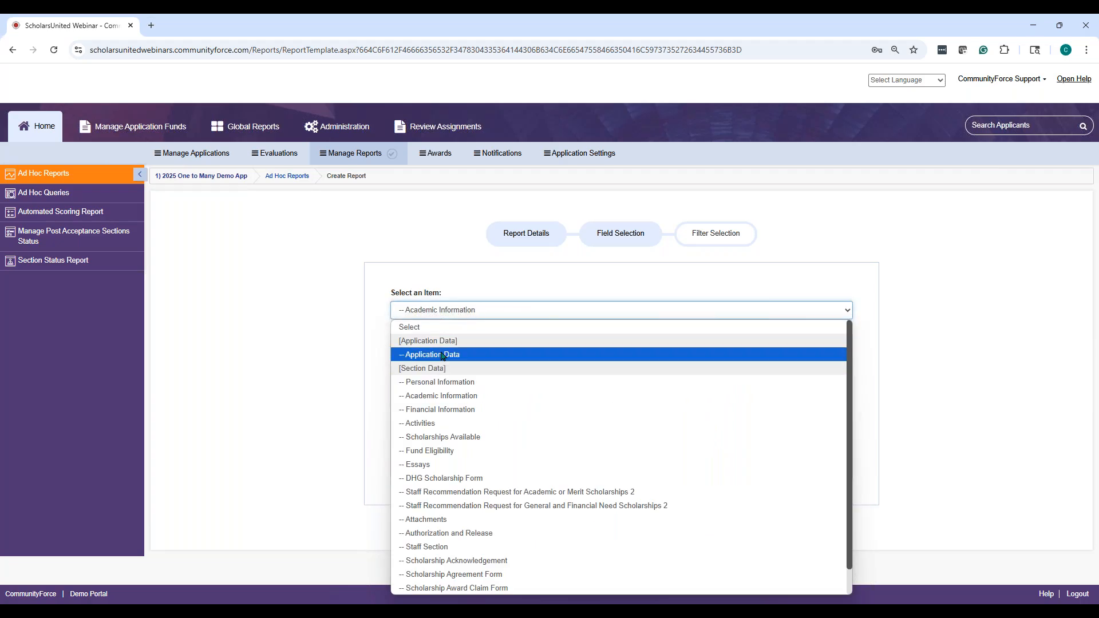
{"action": "left_click", "coordinate": [448, 369]}
{"action": "left_click", "coordinate": [447, 316]}
{"action": "left_click", "coordinate": [449, 381]}
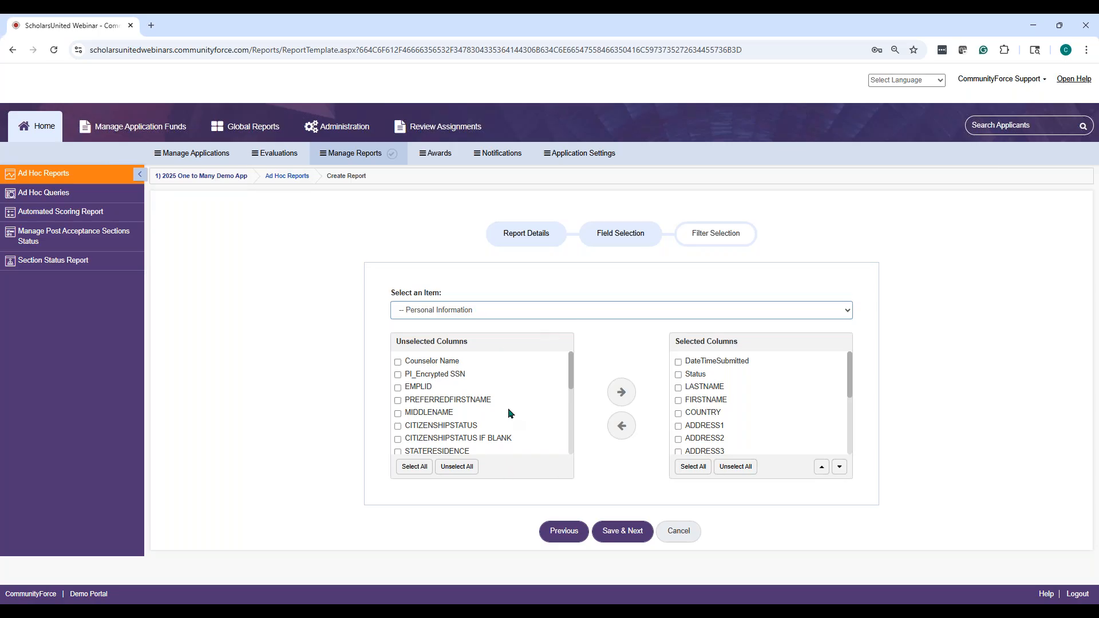
{"action": "left_click", "coordinate": [510, 312]}
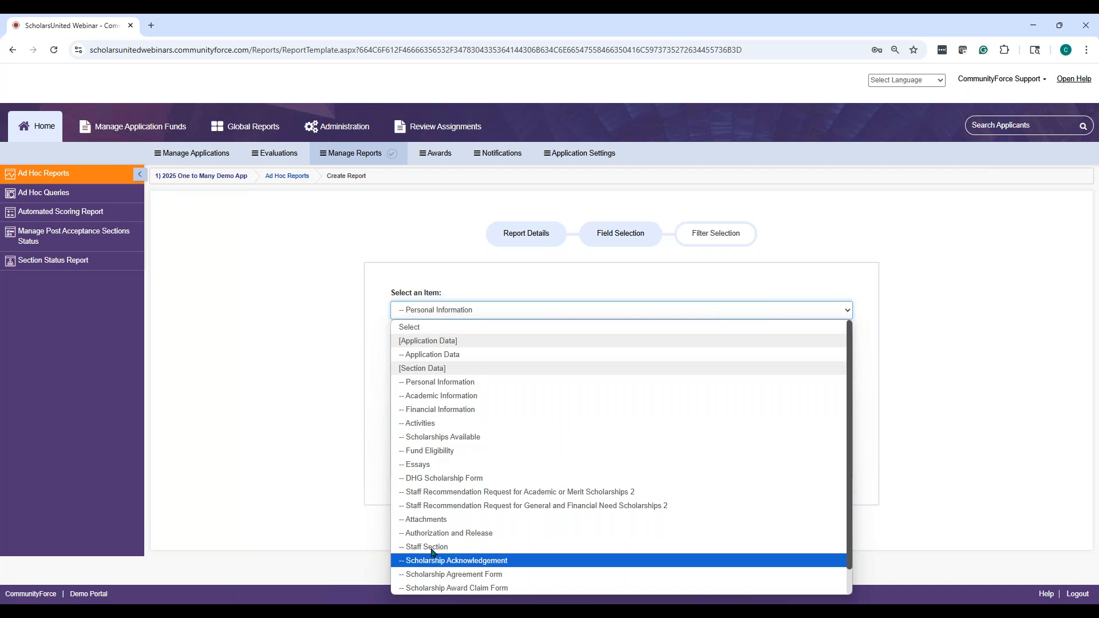
{"action": "left_click", "coordinate": [965, 357]}
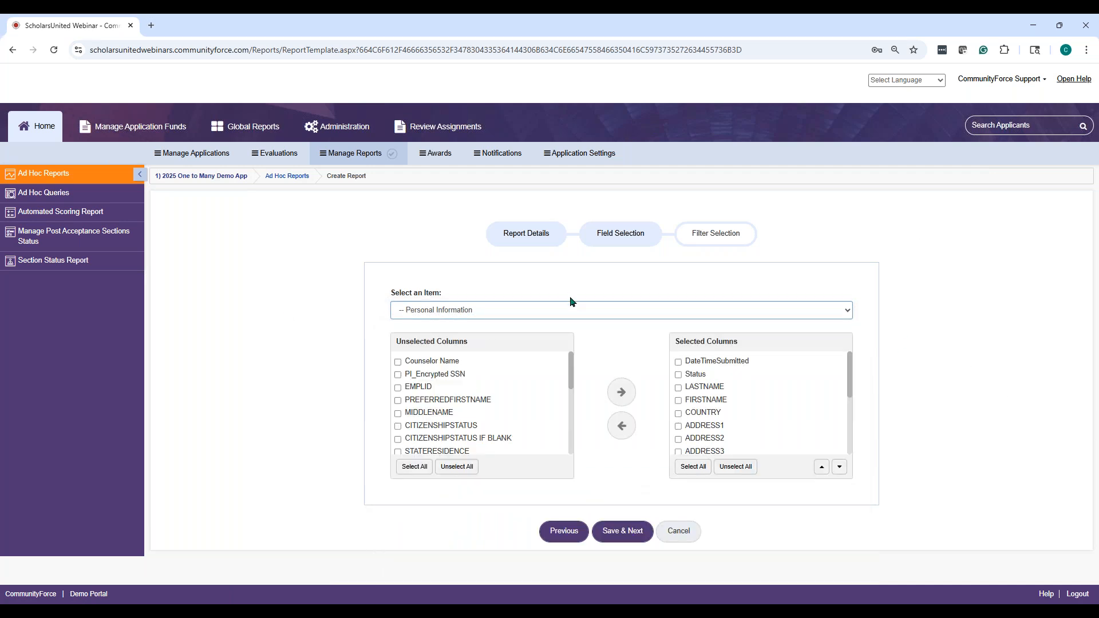
Step: Save the field selection and add a filter condition with Application Data as both report item and section name
{"action": "left_click", "coordinate": [618, 532]}
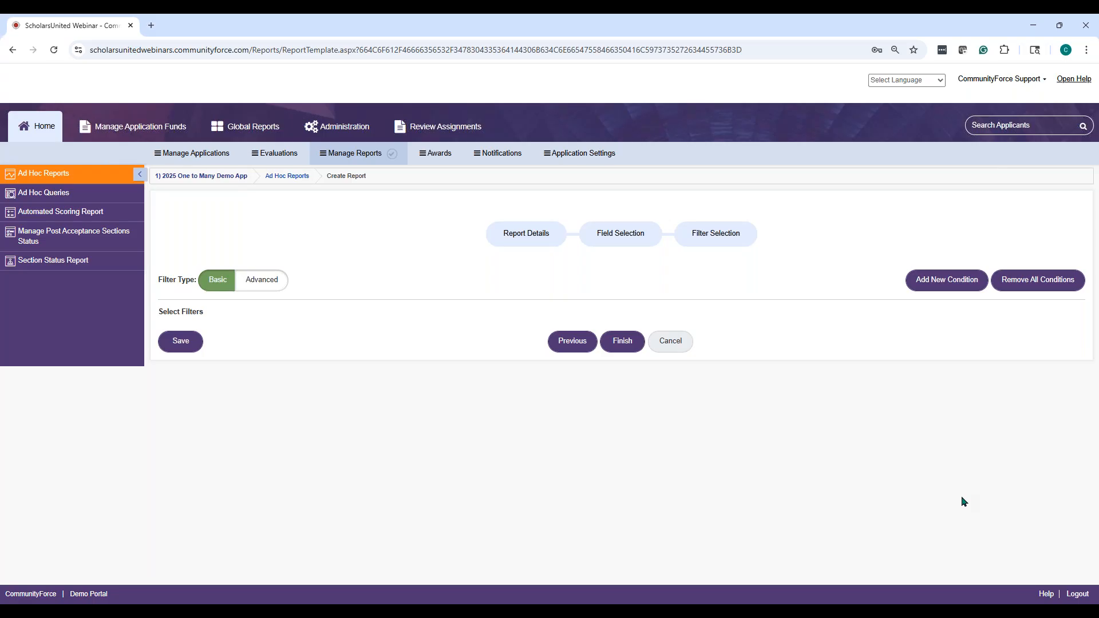
{"action": "left_click", "coordinate": [965, 283]}
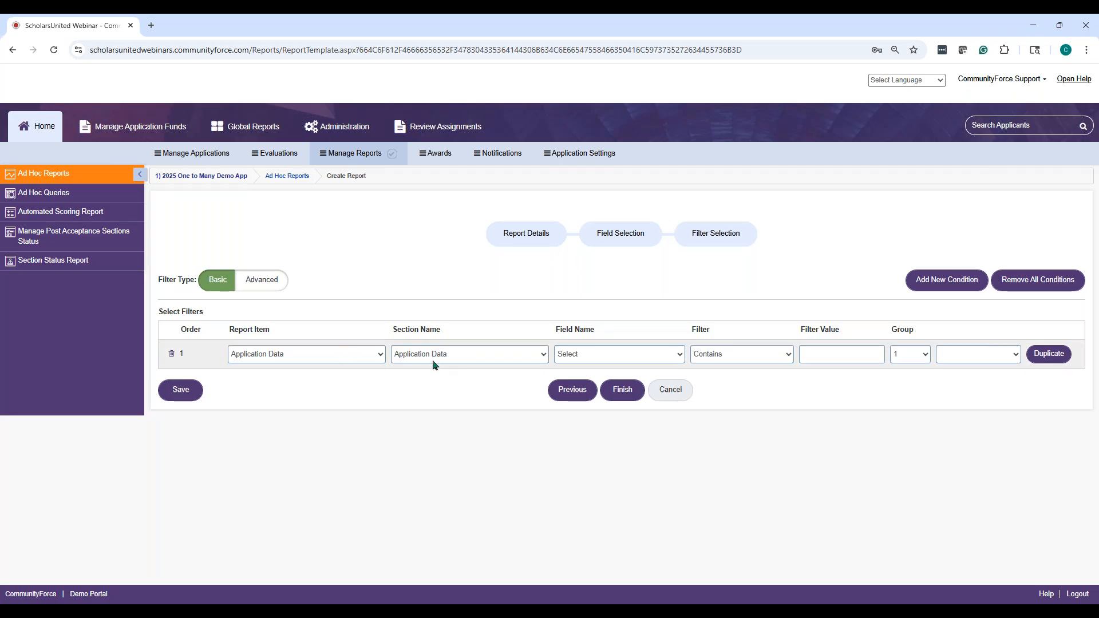
{"action": "left_click", "coordinate": [342, 358]}
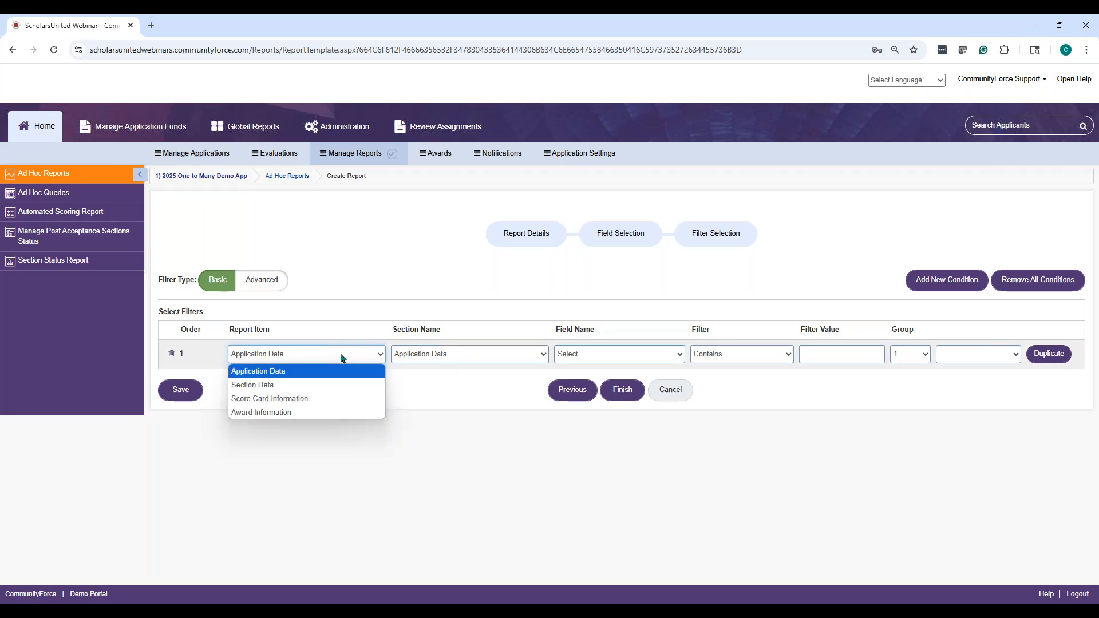
{"action": "left_click", "coordinate": [341, 358]}
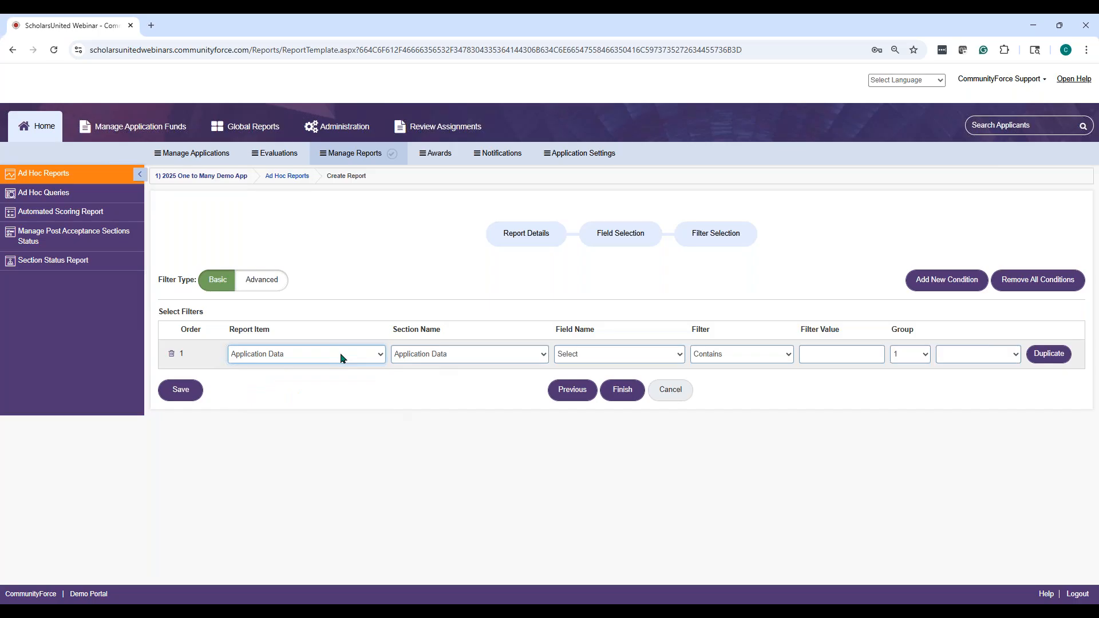
{"action": "left_click", "coordinate": [516, 358]}
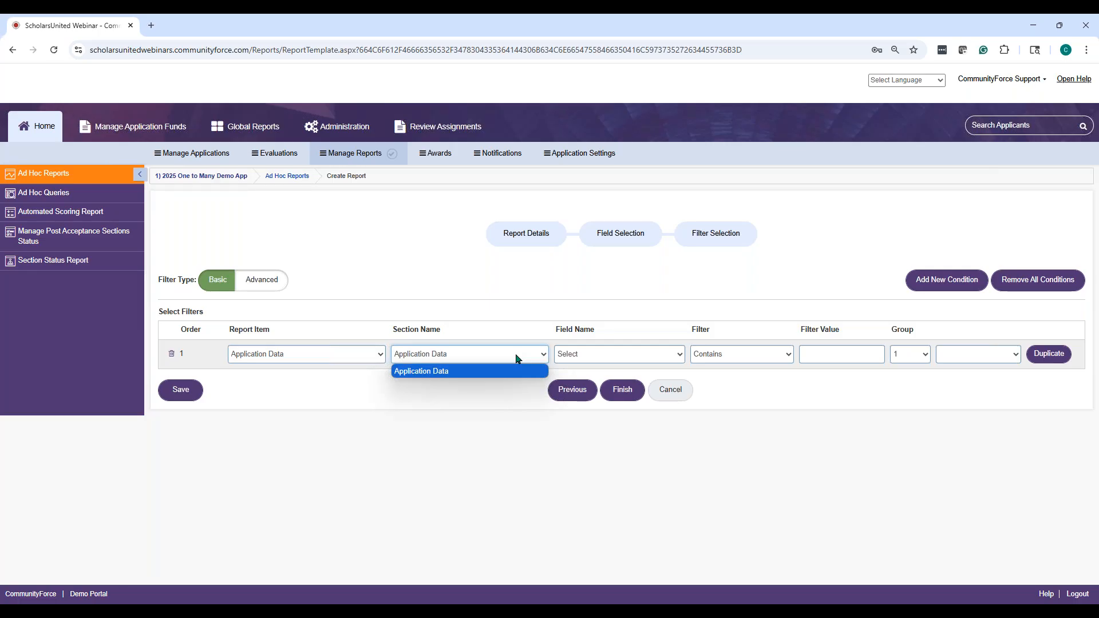
{"action": "left_click", "coordinate": [287, 352]}
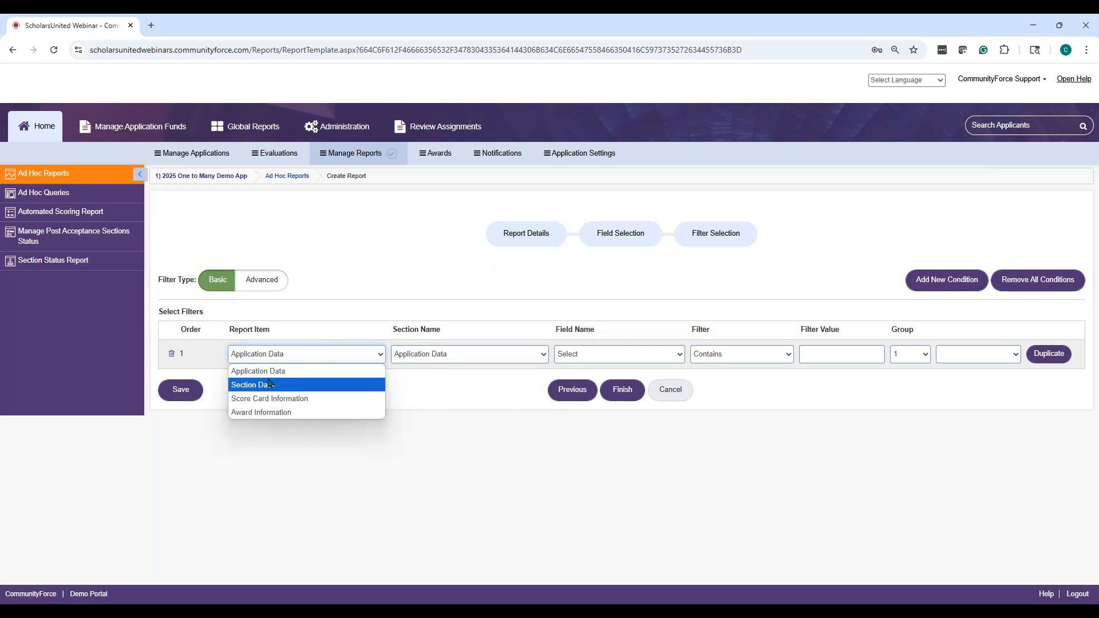
{"action": "left_click", "coordinate": [514, 355]}
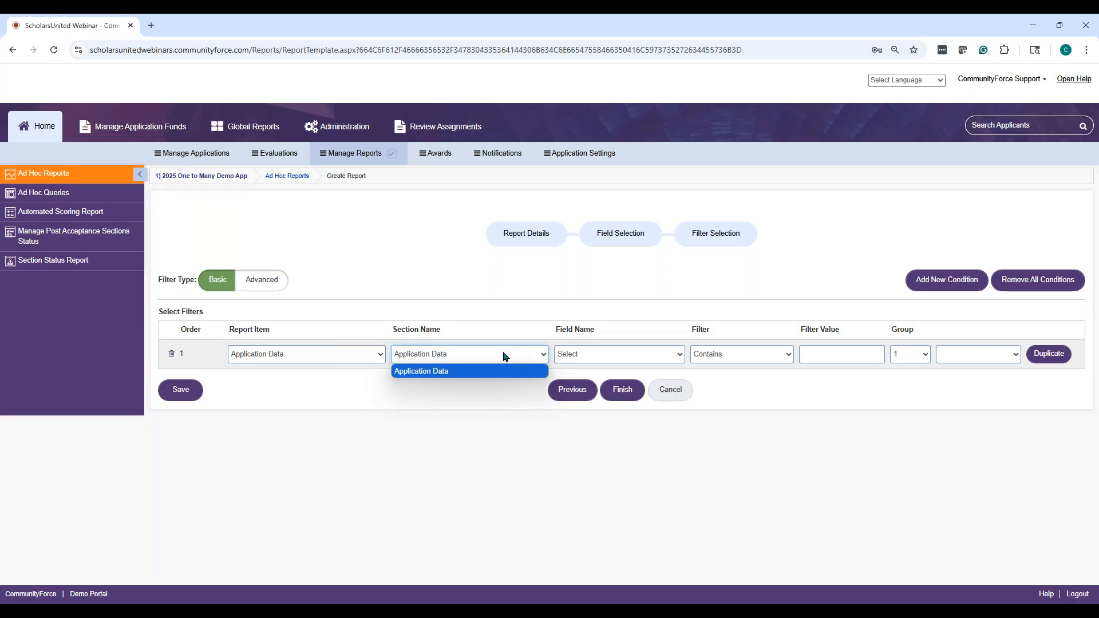
{"action": "left_click", "coordinate": [503, 352]}
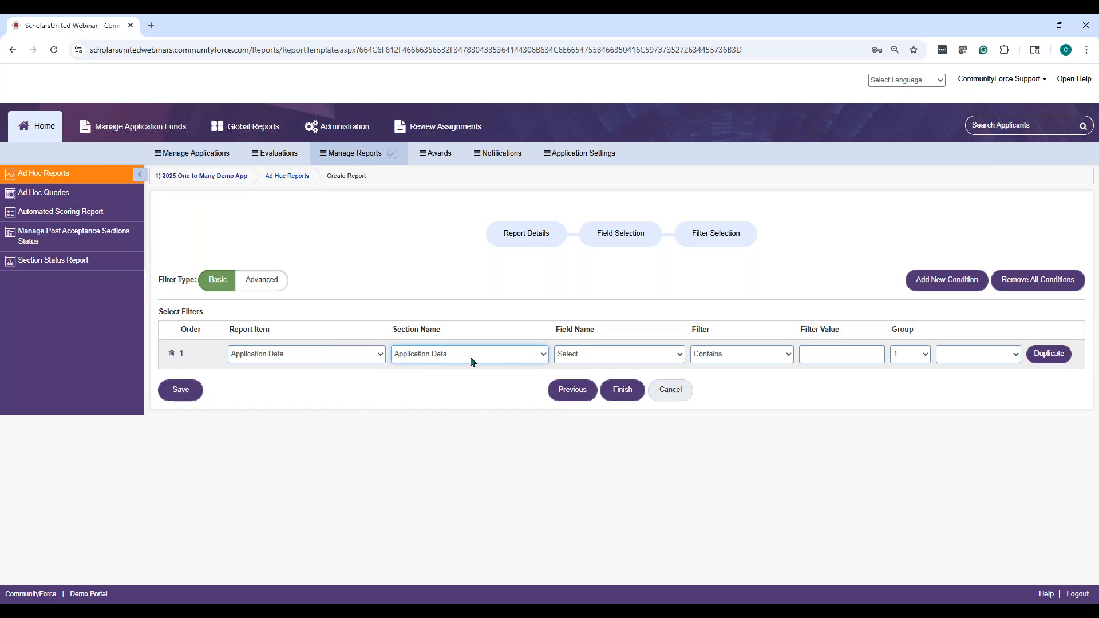
Step: Set the first condition to Status, Does Not Contain, Pending Submission
{"action": "left_click", "coordinate": [664, 356]}
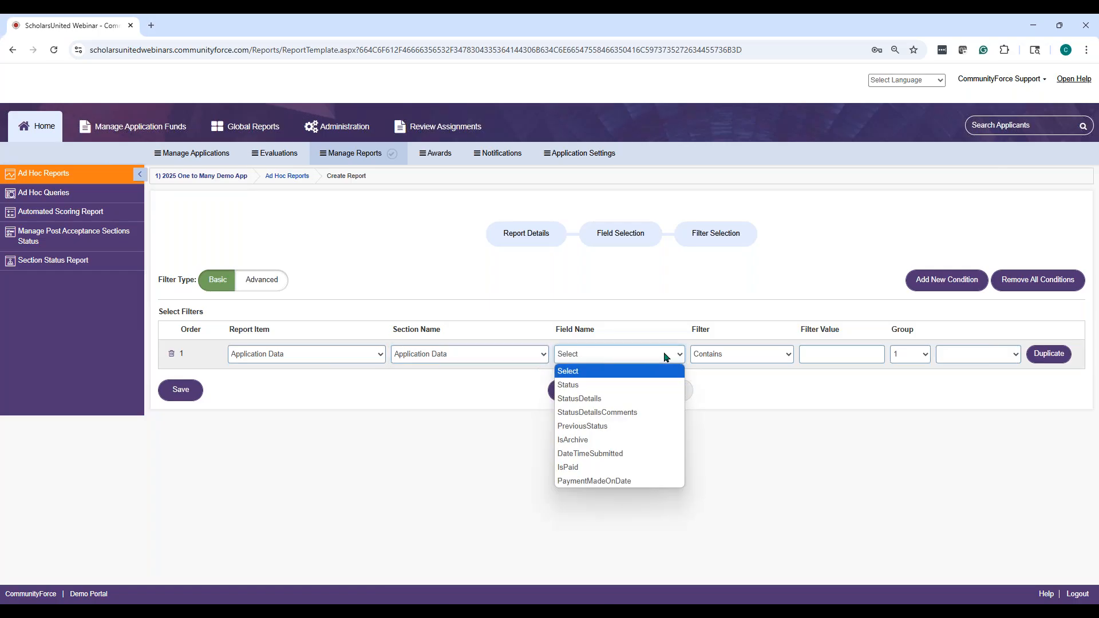
{"action": "left_click", "coordinate": [655, 389]}
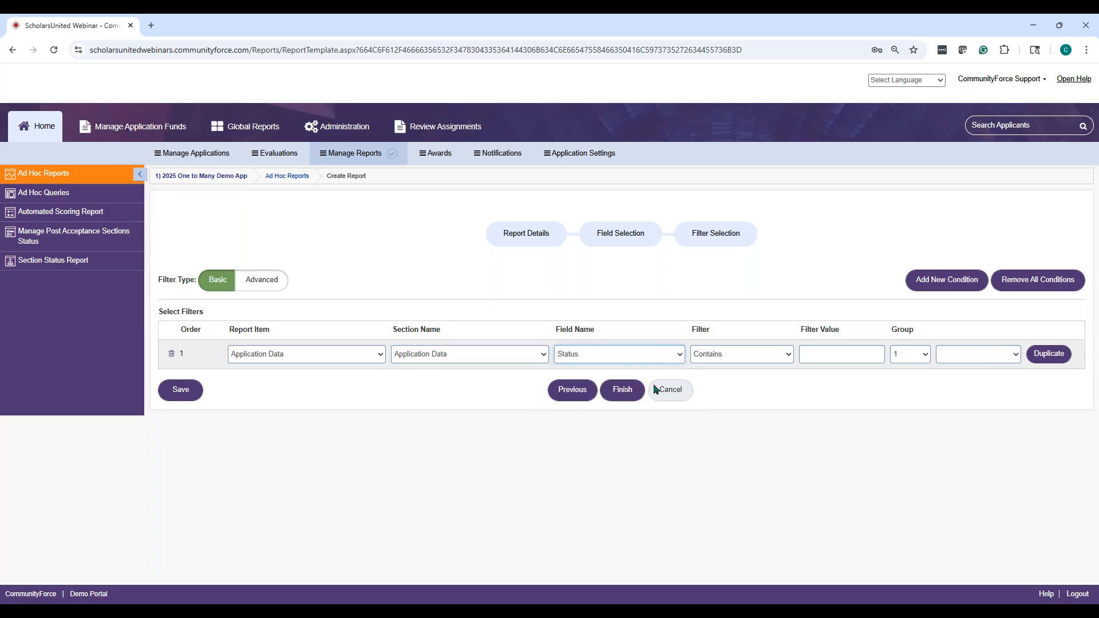
{"action": "left_click", "coordinate": [745, 361]}
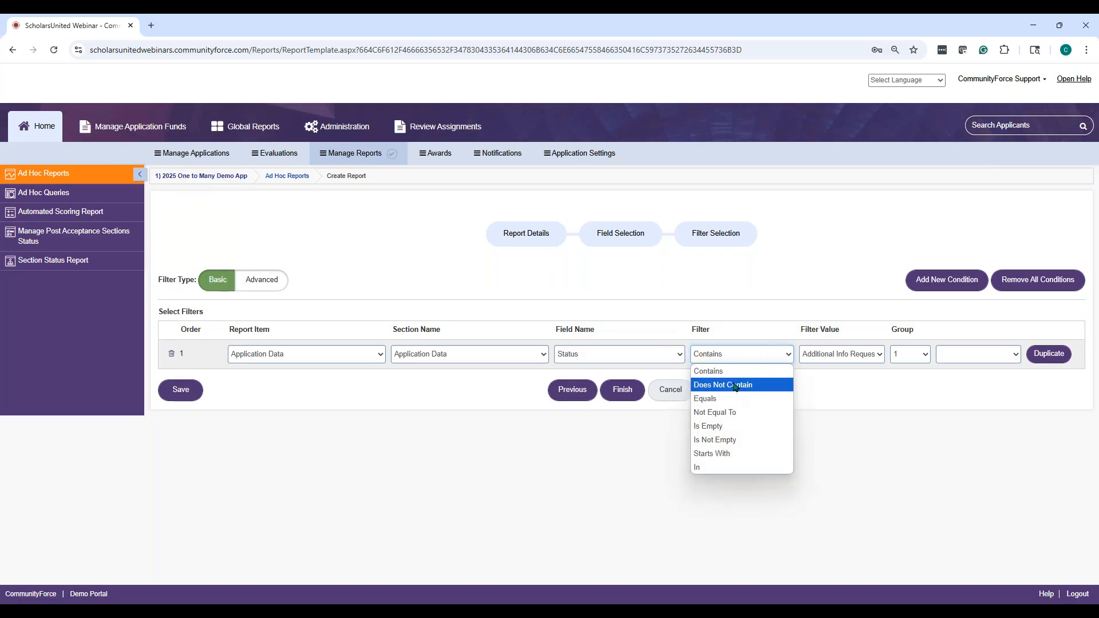
{"action": "left_click", "coordinate": [736, 384]}
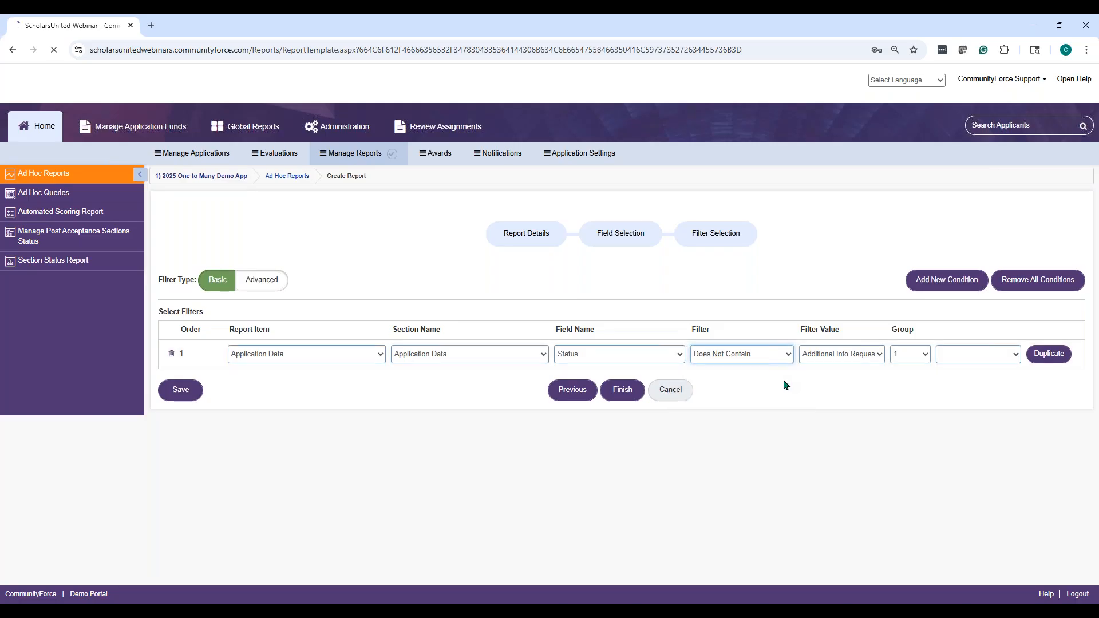
{"action": "left_click", "coordinate": [834, 356]}
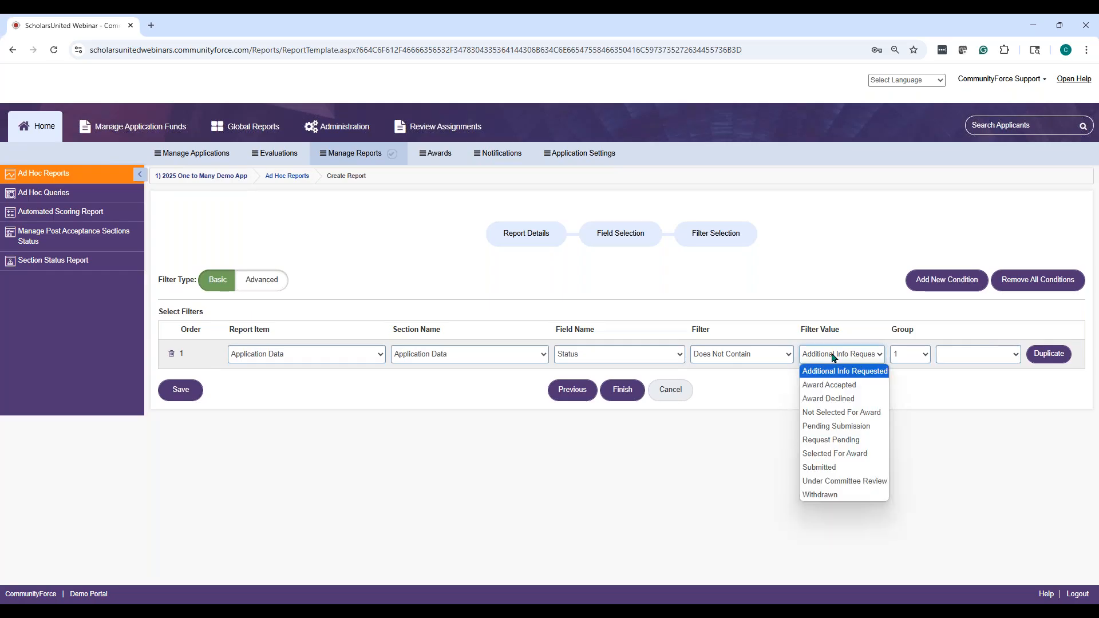
{"action": "left_click", "coordinate": [829, 428]}
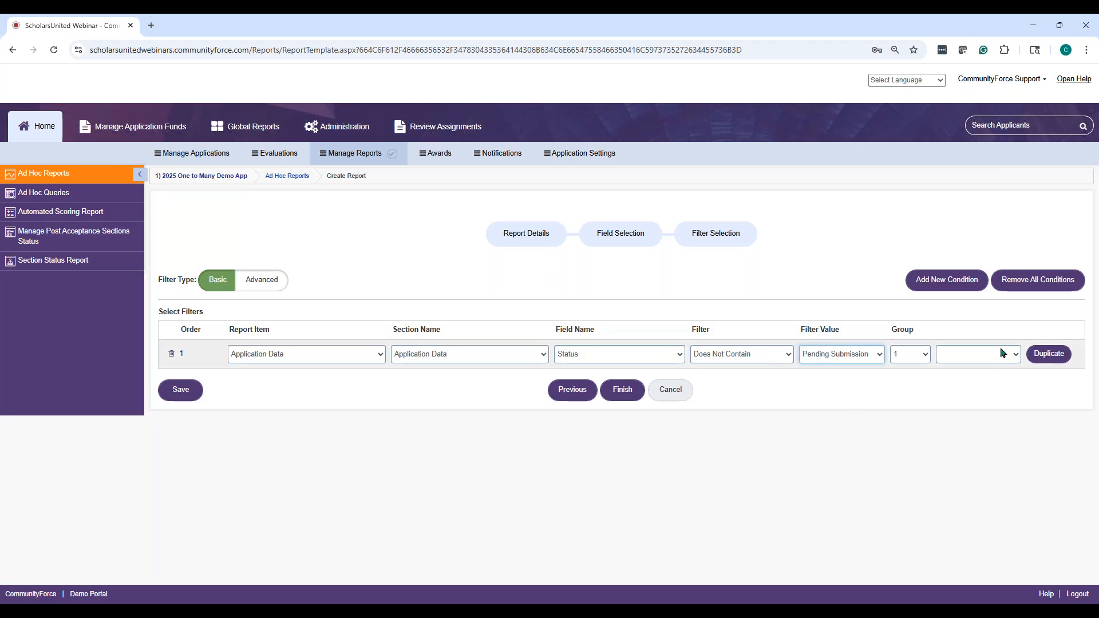
Step: Link a second condition with AND and set it to Status, Does Not Contain, Request Pending
{"action": "left_click", "coordinate": [980, 359]}
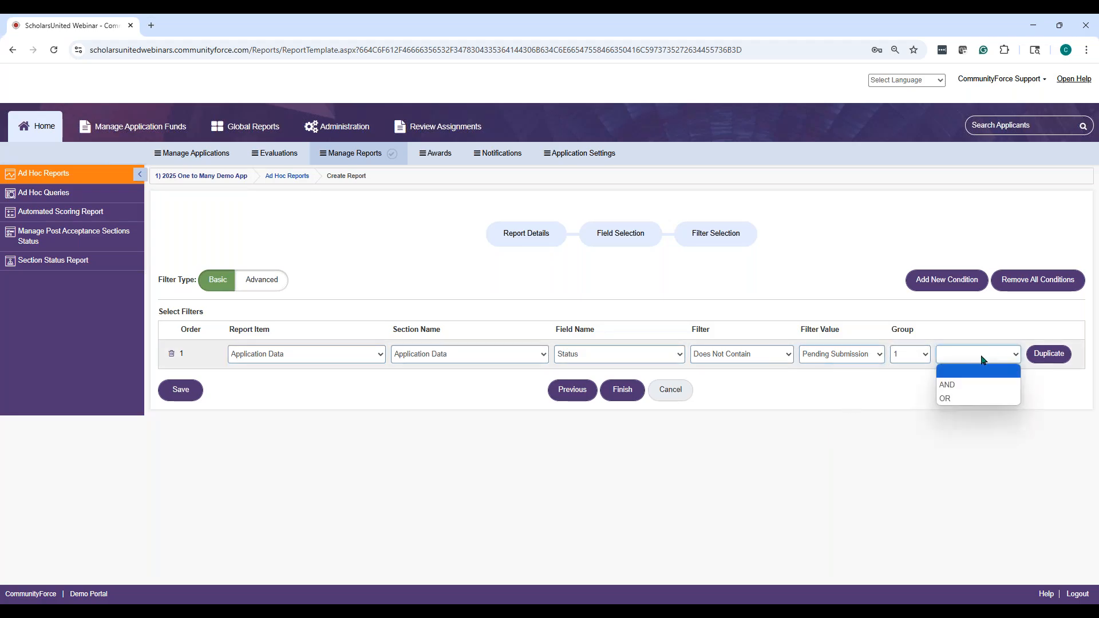
{"action": "left_click", "coordinate": [966, 388]}
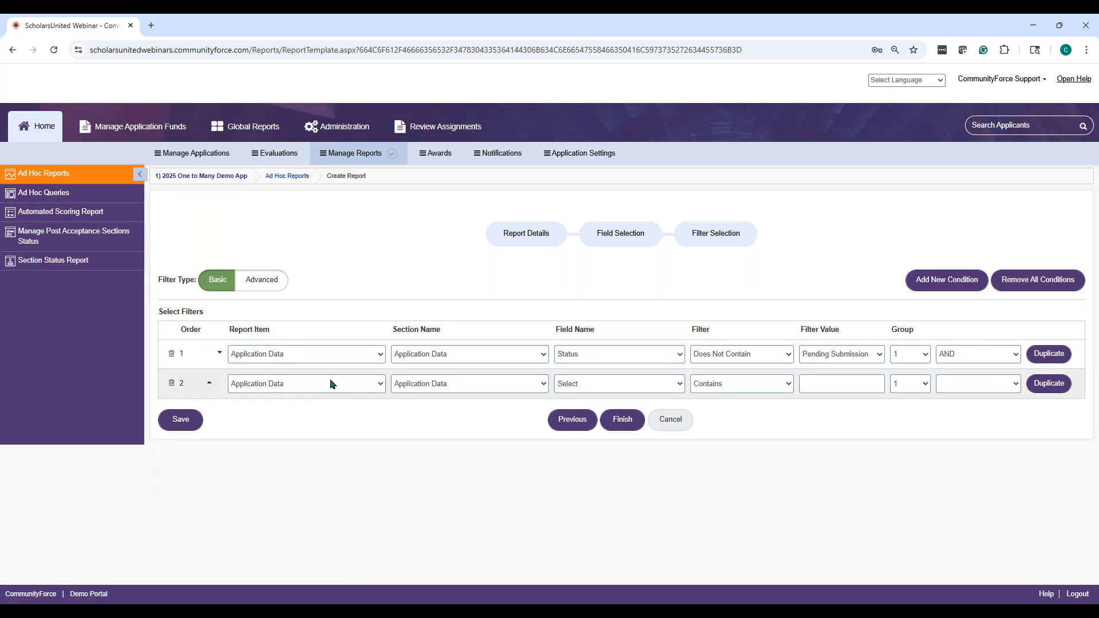
{"action": "left_click", "coordinate": [627, 382]}
{"action": "left_click", "coordinate": [624, 414]}
{"action": "left_click", "coordinate": [761, 390]}
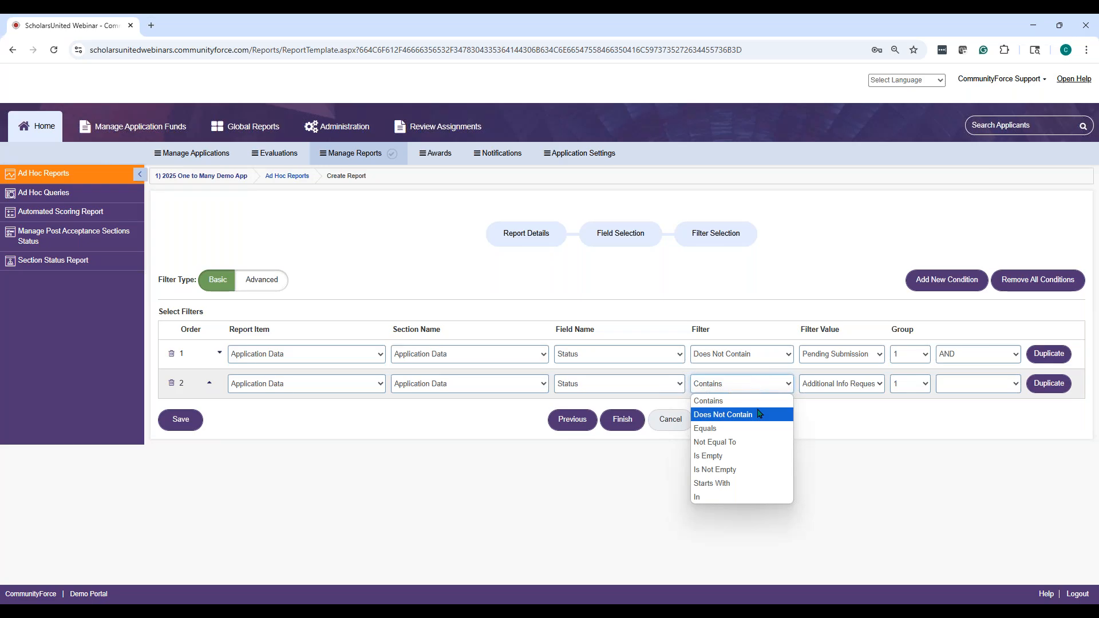
{"action": "left_click", "coordinate": [760, 411]}
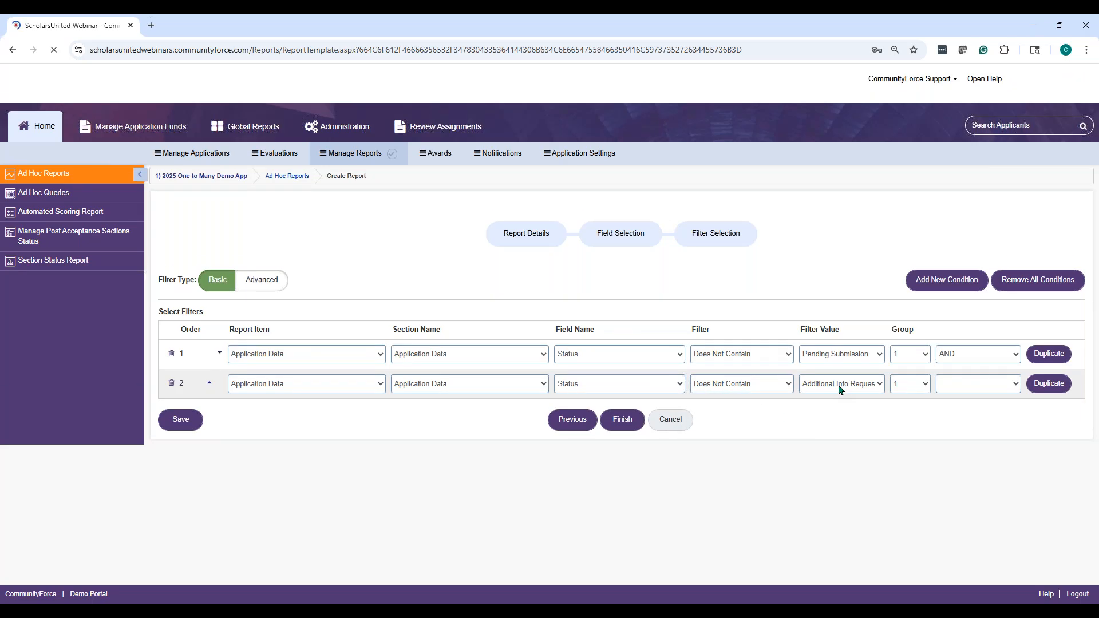
{"action": "left_click", "coordinate": [839, 385]}
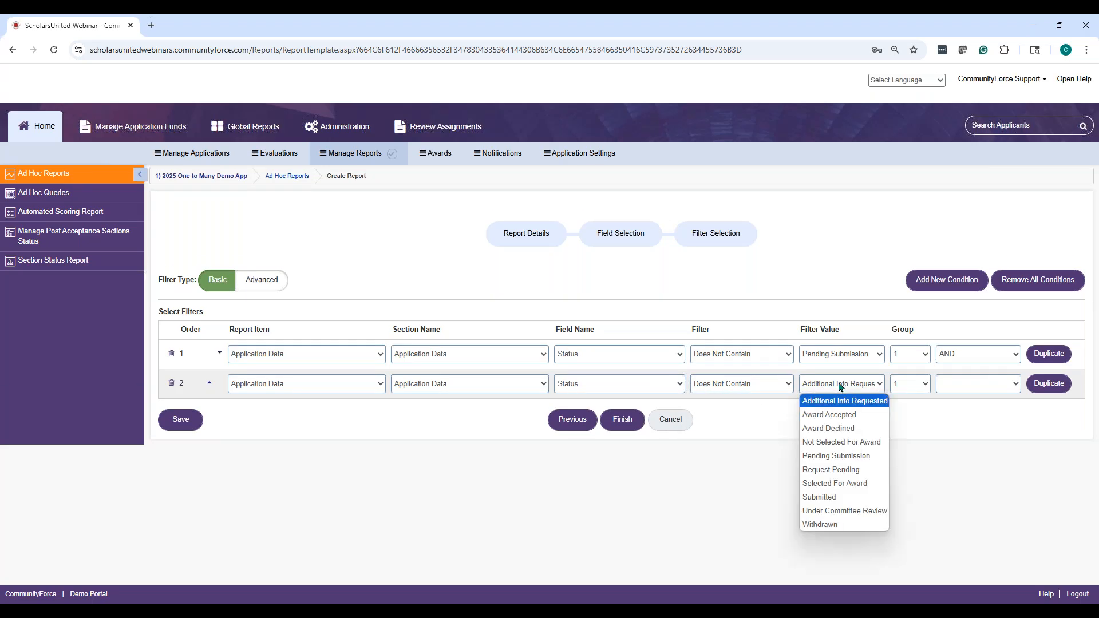
{"action": "left_click", "coordinate": [848, 471]}
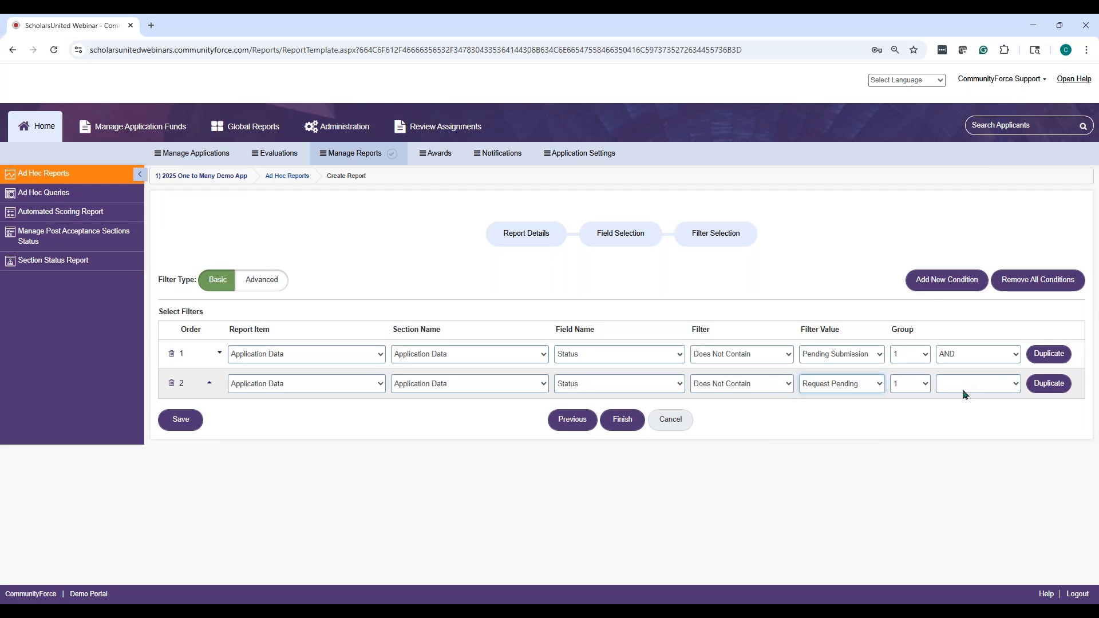
Step: Finish the report and go to the second page of the ad hoc reports list
{"action": "left_click", "coordinate": [632, 425]}
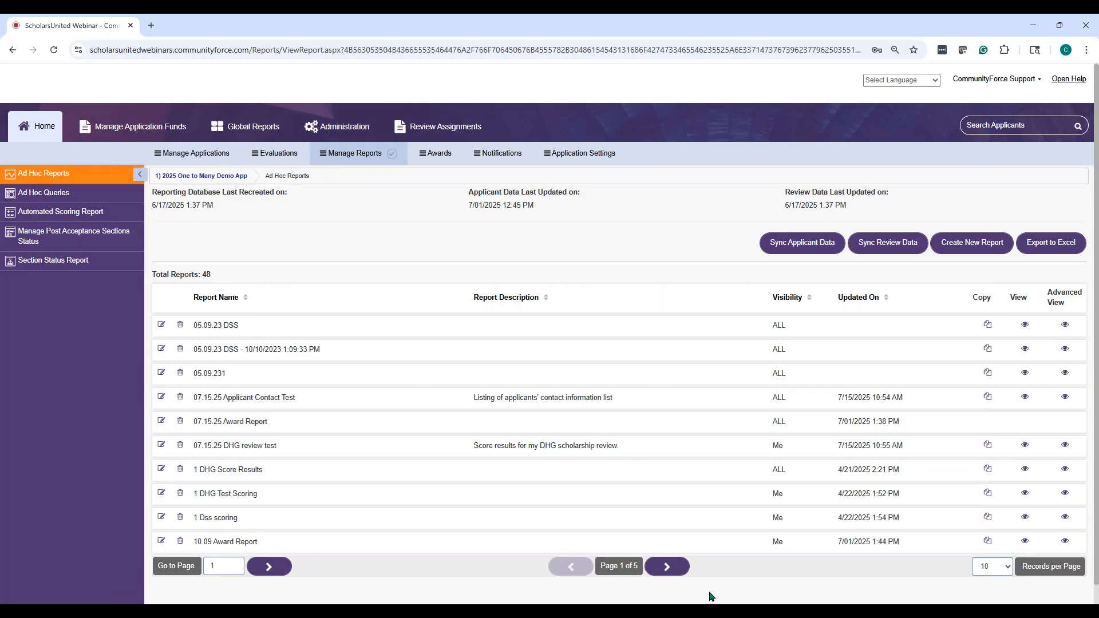
{"action": "scroll", "coordinate": [706, 592], "scroll_direction": "down", "scroll_amount": 1}
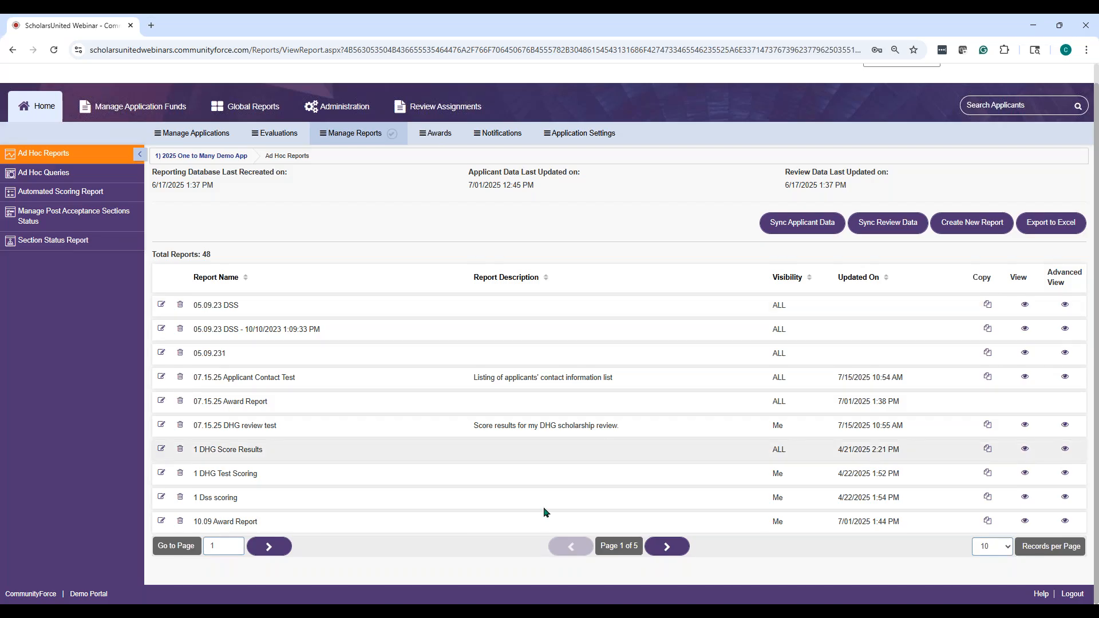
{"action": "left_click", "coordinate": [667, 547]}
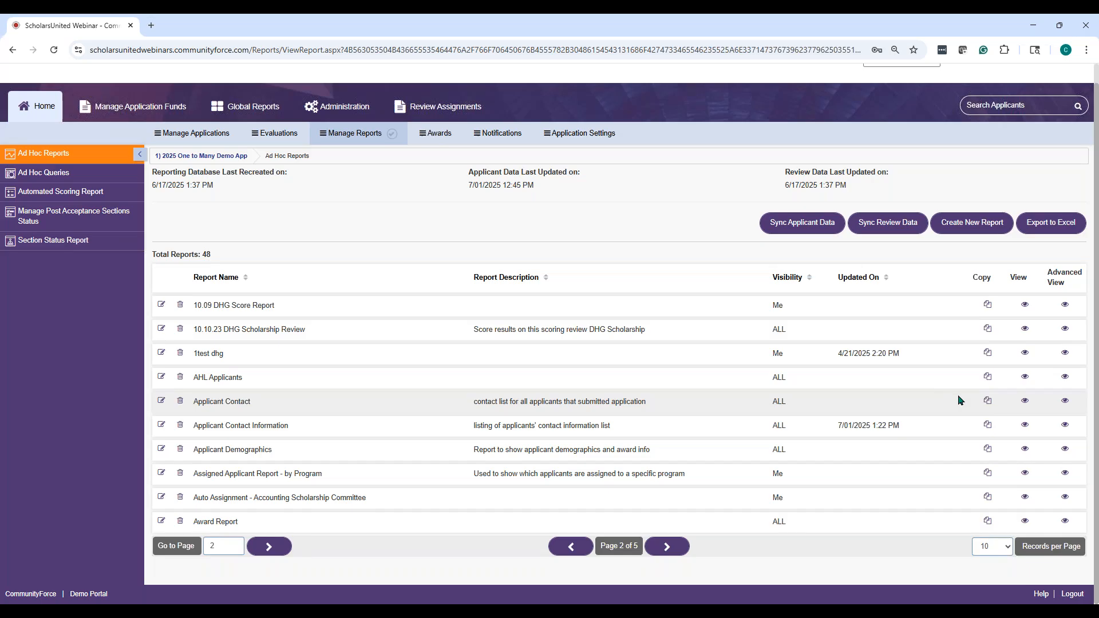
Step: Open the Applicant Contact report in Advanced View and group its records by Status
{"action": "left_click", "coordinate": [1064, 404]}
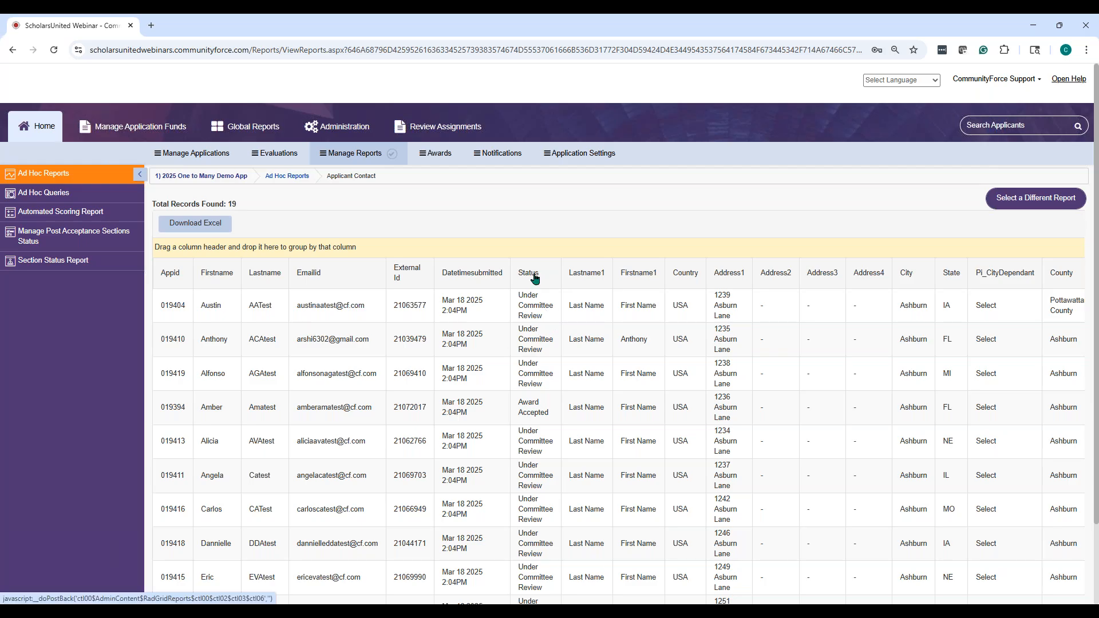
{"action": "left_click_drag", "start_coordinate": [531, 275], "coordinate": [163, 248]}
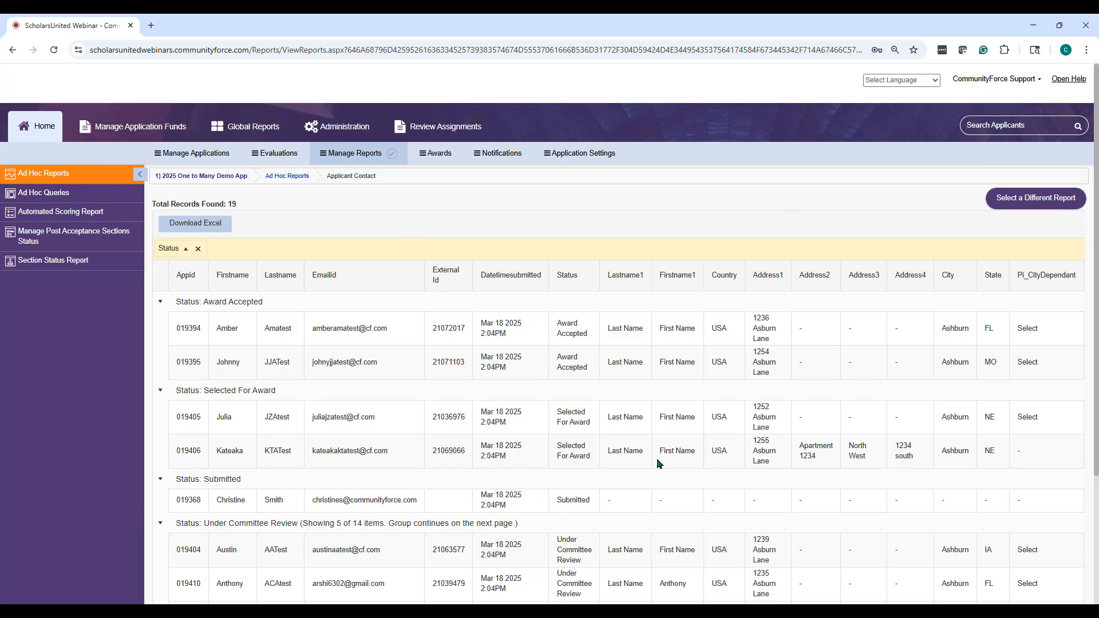
Step: Open the Applicant Contact report in standard View from the second page of the ad hoc reports list and look through its records
{"action": "left_click", "coordinate": [282, 178]}
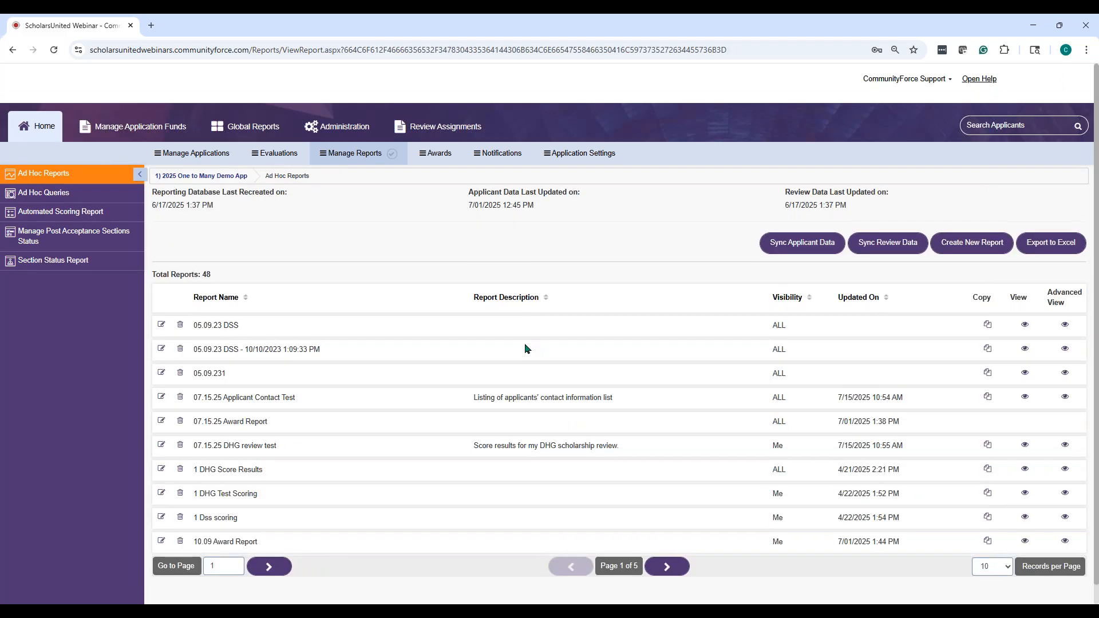
{"action": "left_click", "coordinate": [679, 568]}
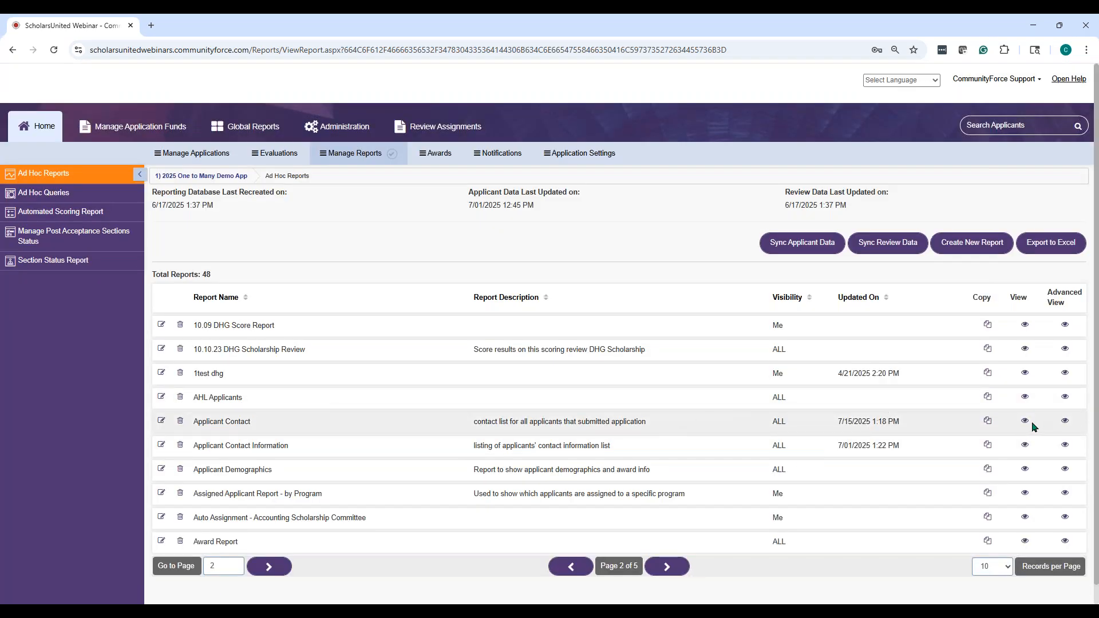
{"action": "left_click_drag", "start_coordinate": [839, 424], "coordinate": [910, 431]}
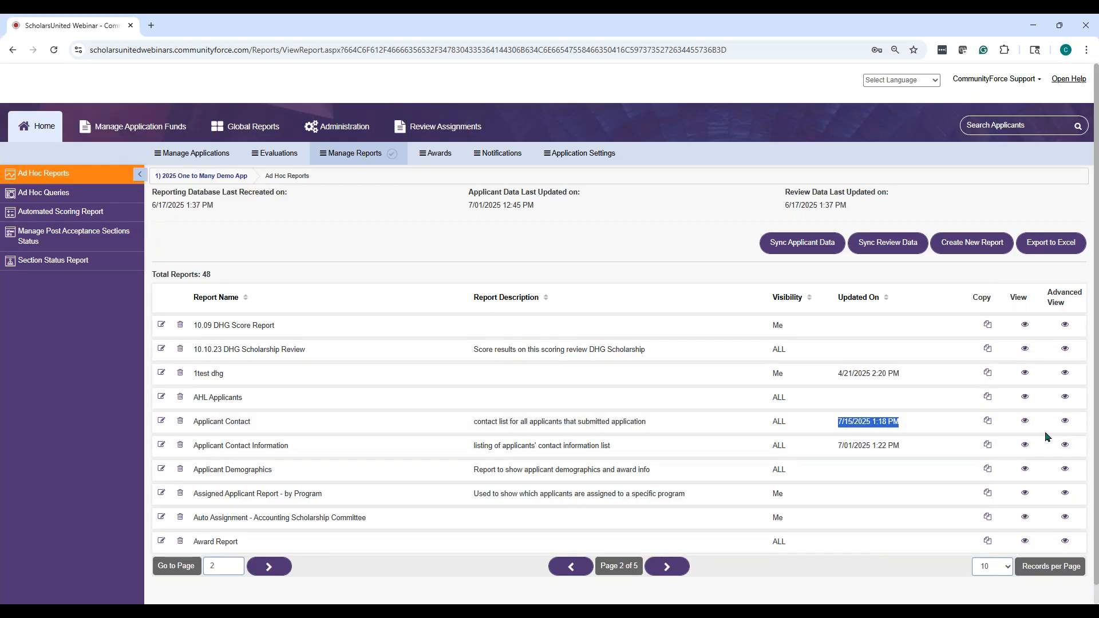
{"action": "left_click", "coordinate": [1024, 421]}
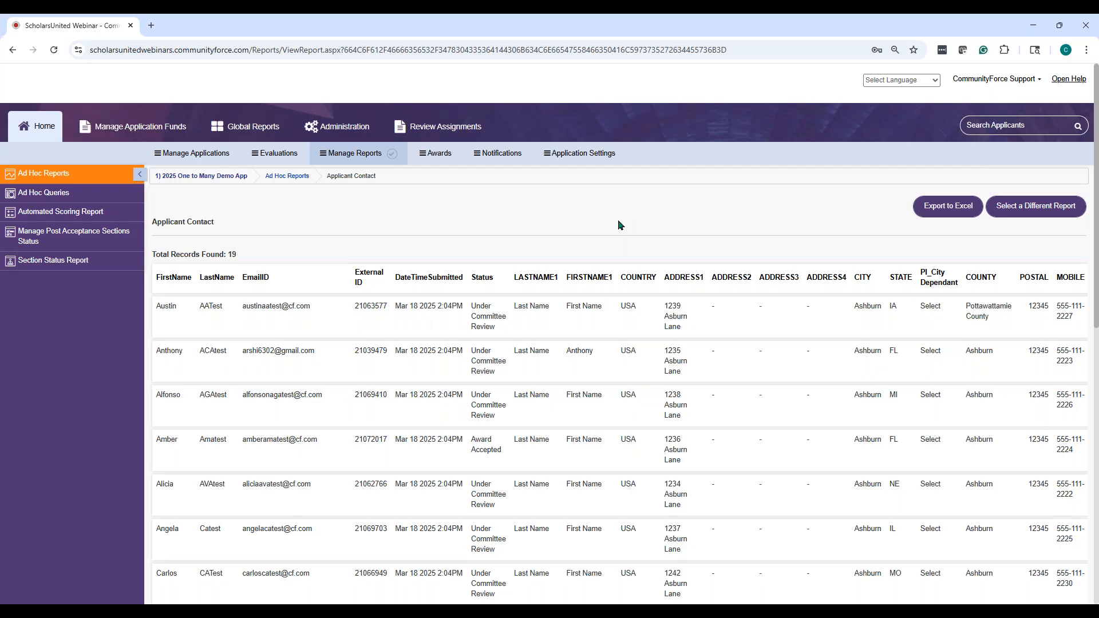
{"action": "scroll", "coordinate": [507, 213], "scroll_direction": "down", "scroll_amount": 1}
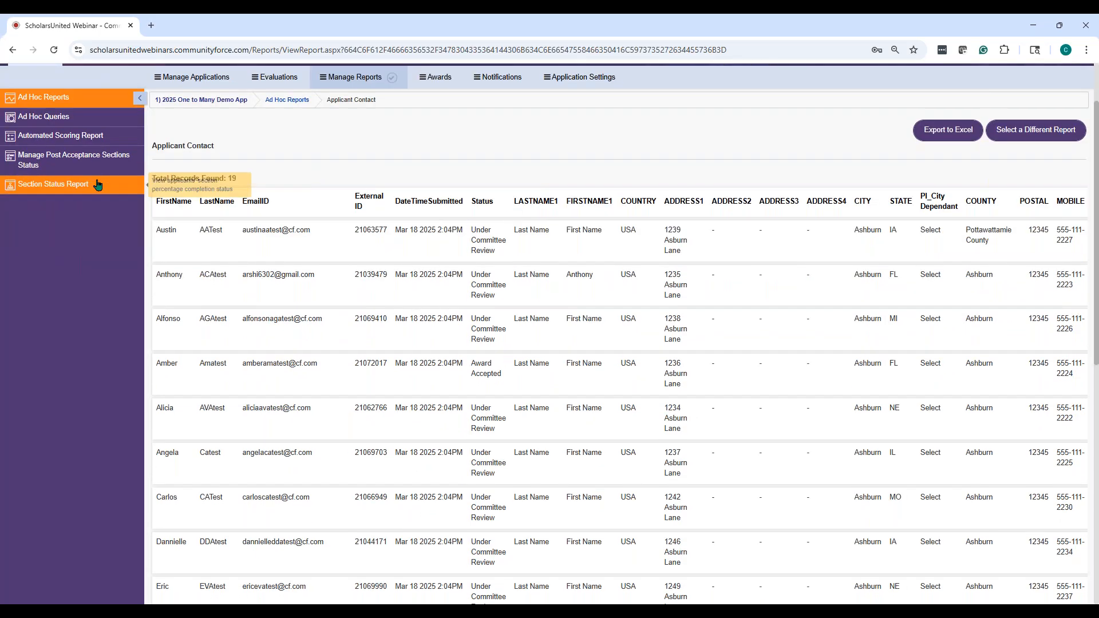
{"action": "scroll", "coordinate": [763, 432], "scroll_direction": "down", "scroll_amount": 3}
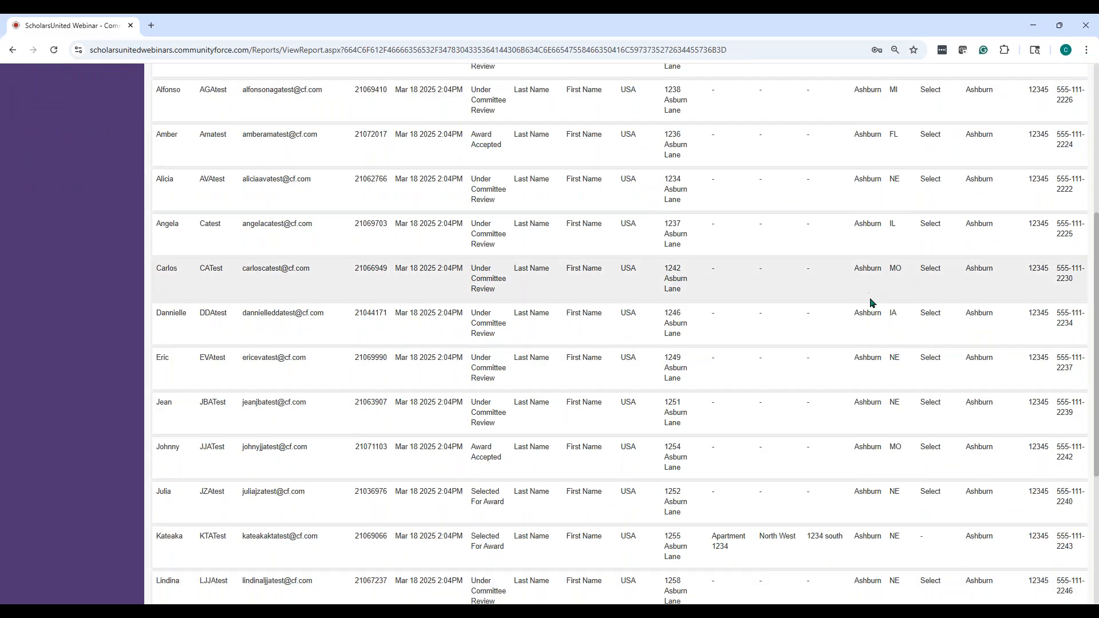
{"action": "scroll", "coordinate": [868, 314], "scroll_direction": "up", "scroll_amount": 4}
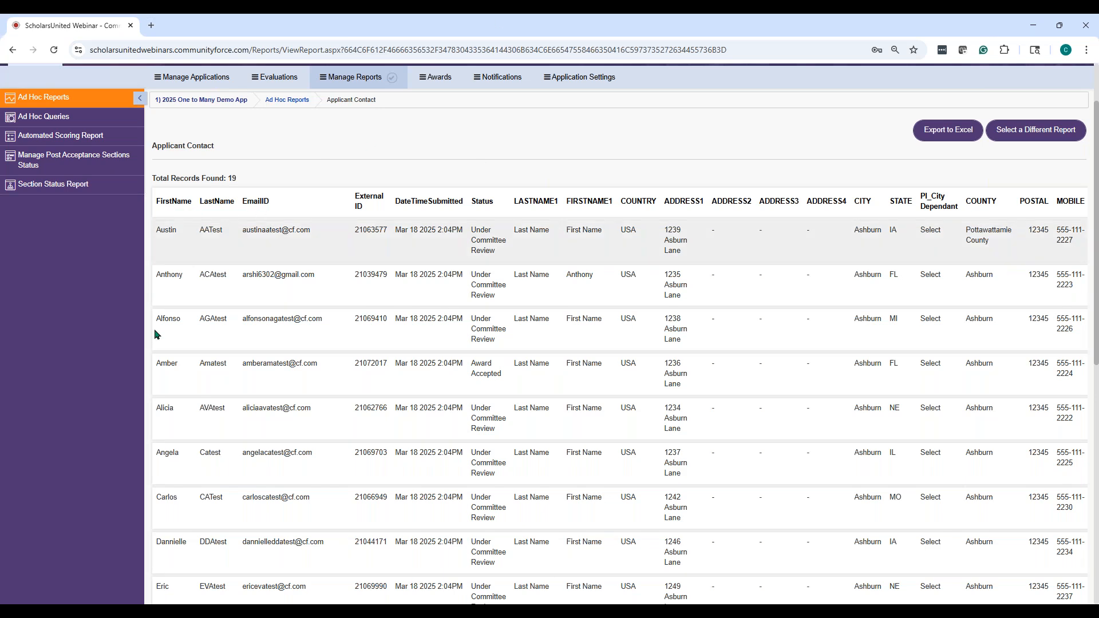
{"action": "mouse_move", "coordinate": [271, 613]}
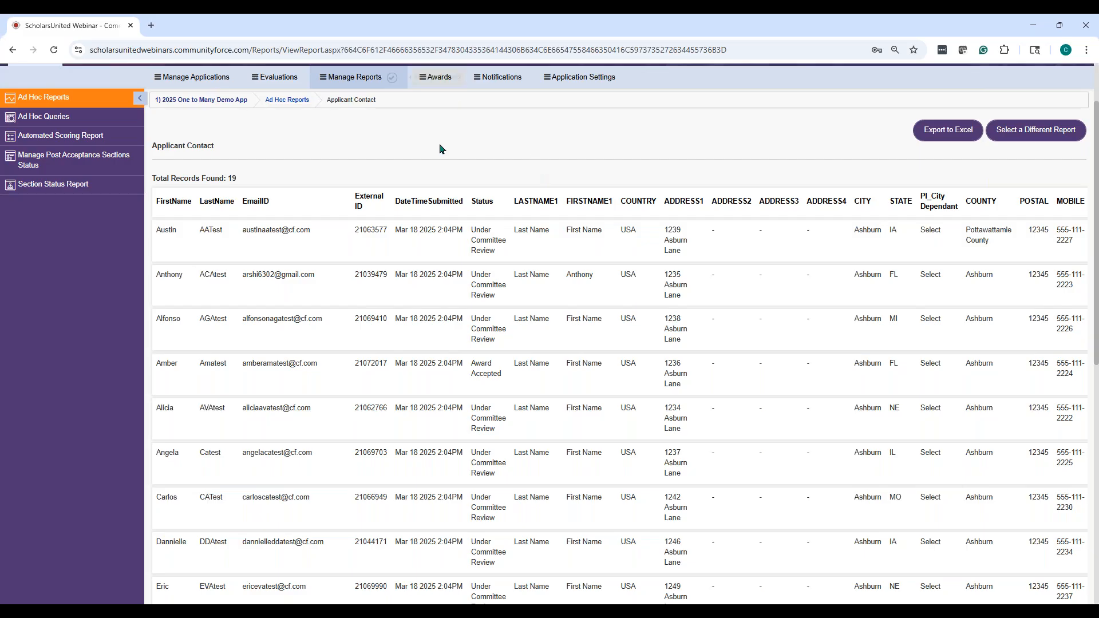
Step: Return to the ad hoc reports list and make a copy of the 07.15.25 Applicant Contact Test report
{"action": "left_click", "coordinate": [294, 101]}
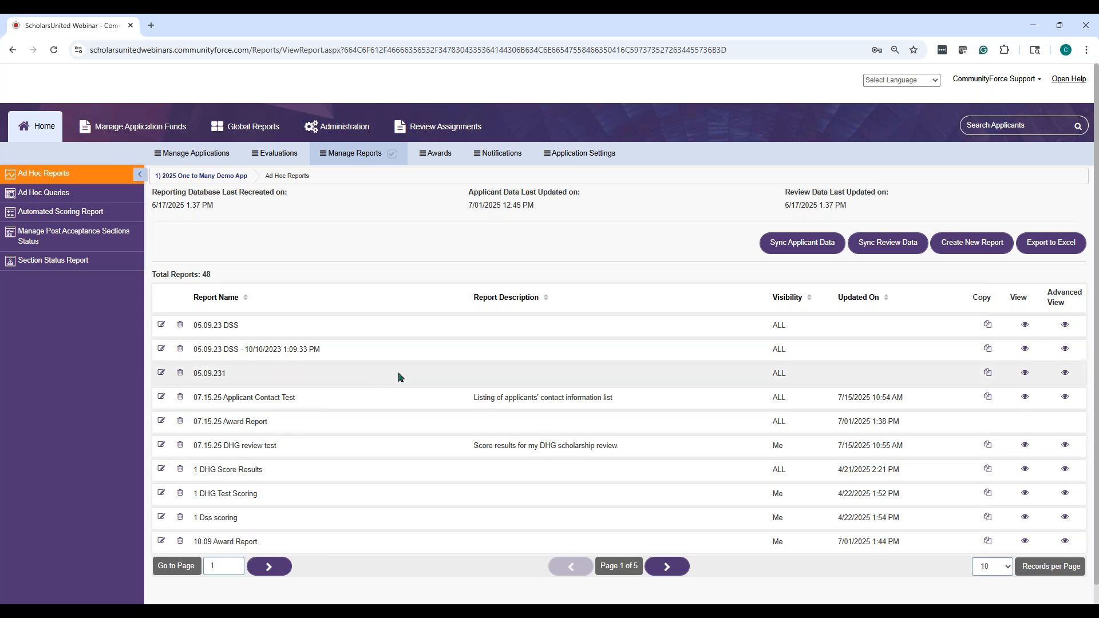
{"action": "scroll", "coordinate": [397, 372], "scroll_direction": "down", "scroll_amount": 1}
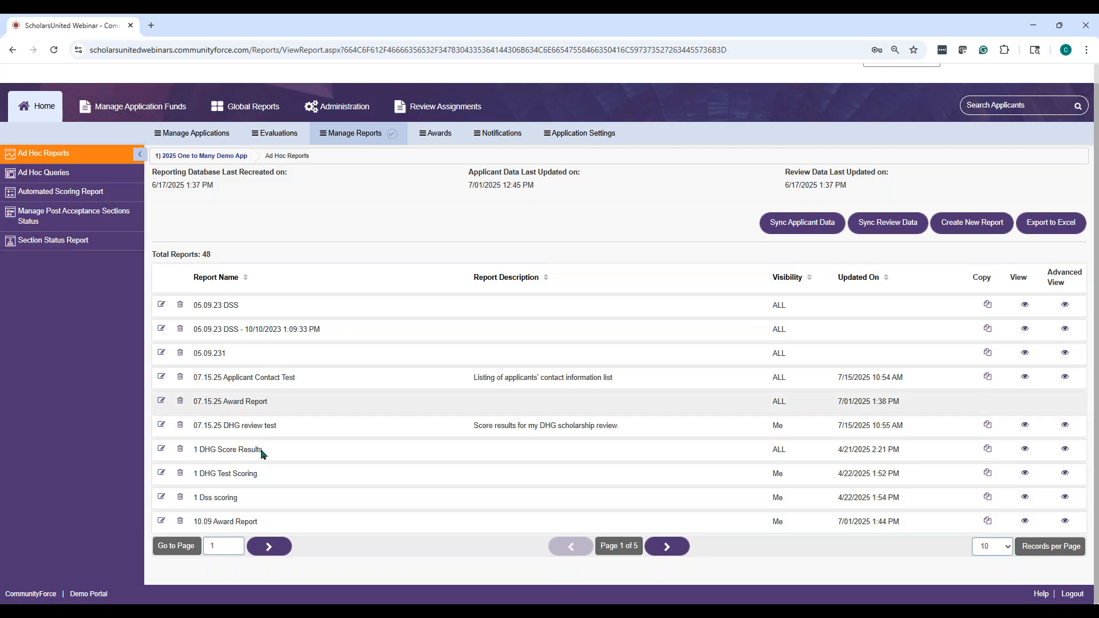
{"action": "left_click", "coordinate": [987, 379]}
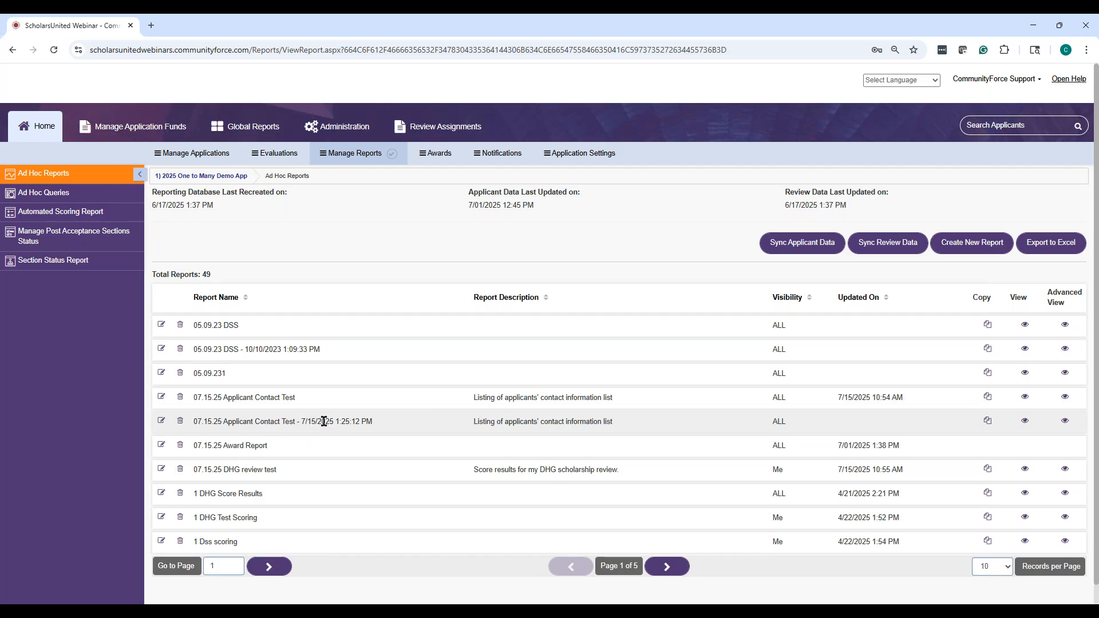
Step: Open the 07.15.25 DHG review test report for editing, save its report details and continue to field selection
{"action": "scroll", "coordinate": [321, 420], "scroll_direction": "down", "scroll_amount": 1}
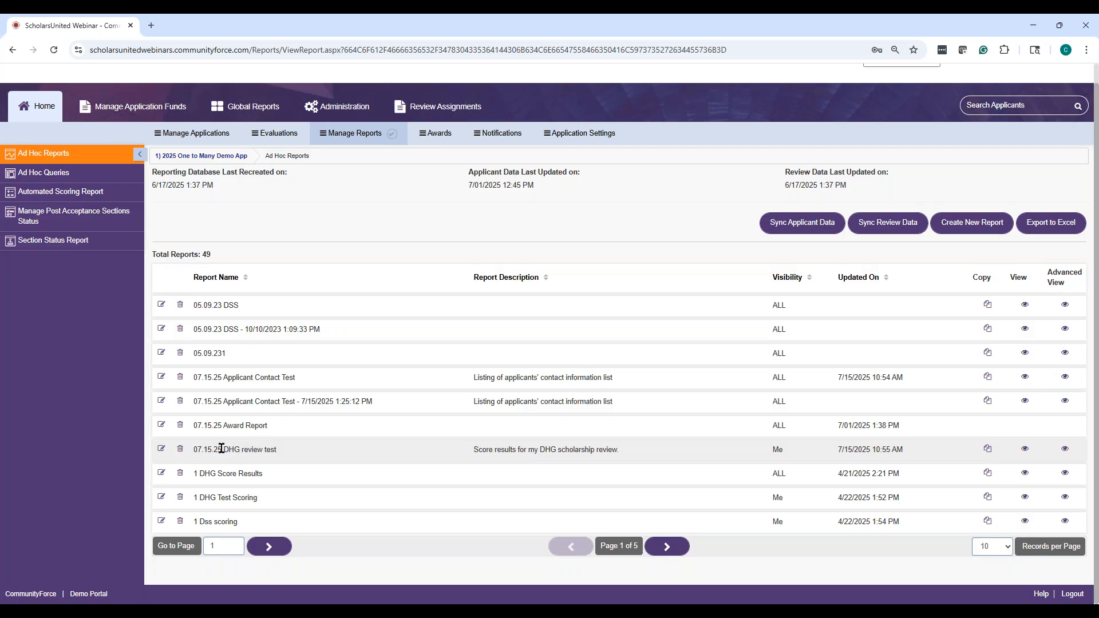
{"action": "left_click", "coordinate": [162, 451]}
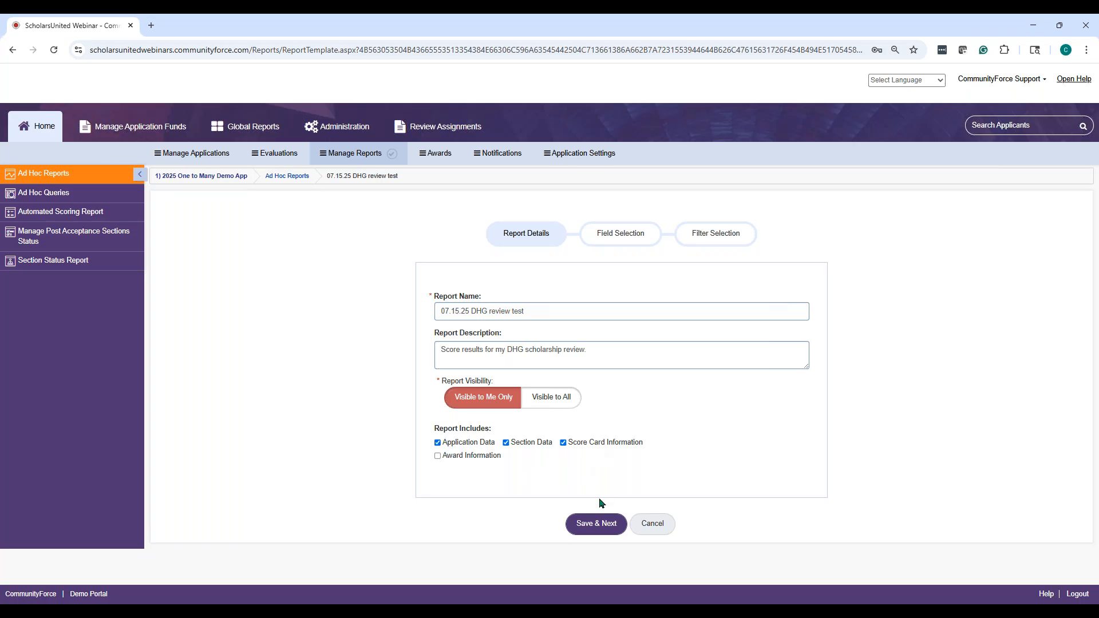
{"action": "left_click", "coordinate": [599, 521]}
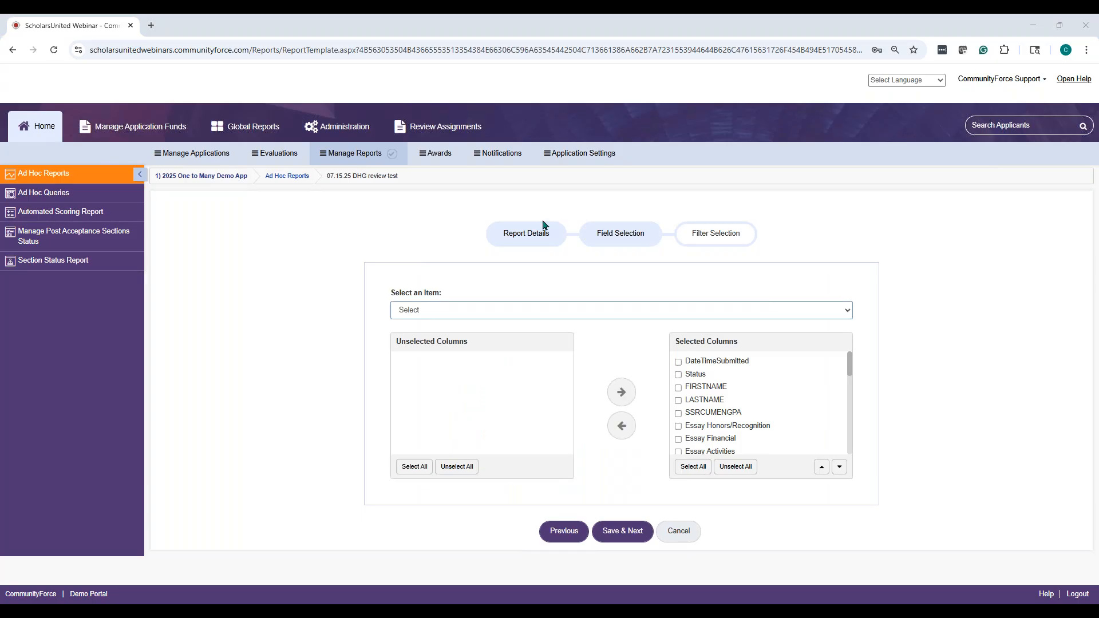
Step: Show the unselected Application Data columns and look through the other application, section and score card items available for the report
{"action": "left_click", "coordinate": [531, 310]}
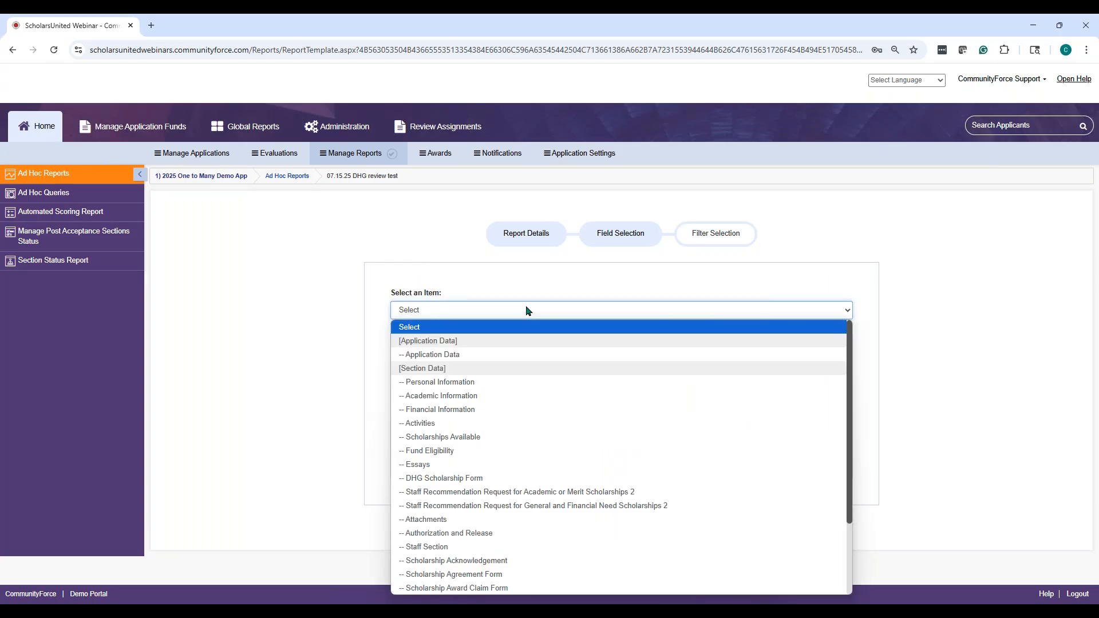
{"action": "left_click", "coordinate": [460, 355]}
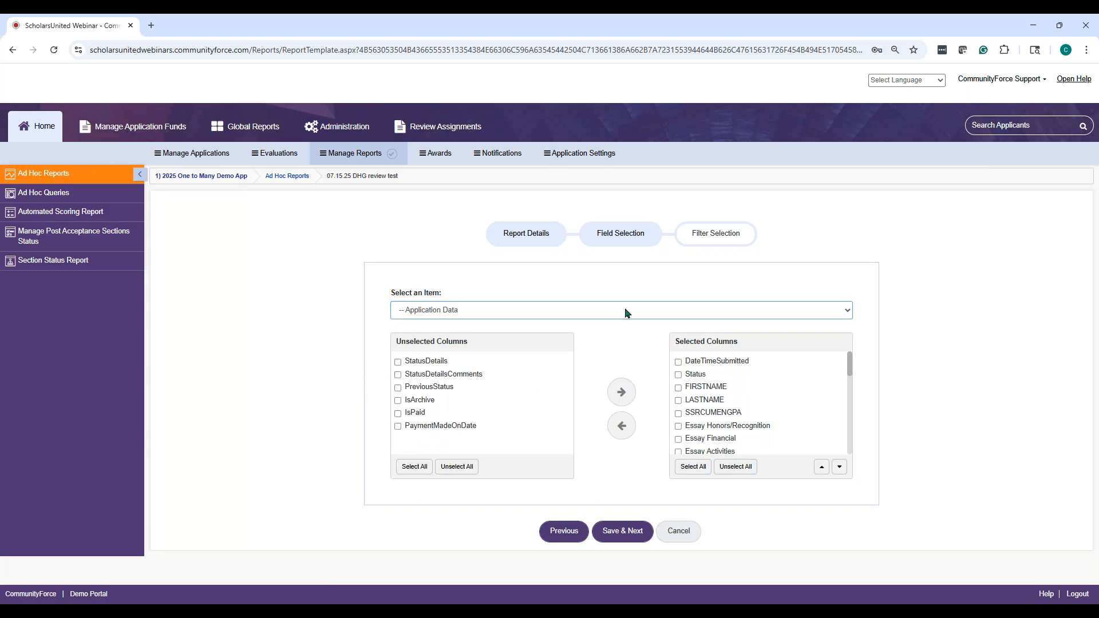
{"action": "left_click", "coordinate": [553, 315]}
{"action": "scroll", "coordinate": [458, 365], "scroll_direction": "down", "scroll_amount": 2}
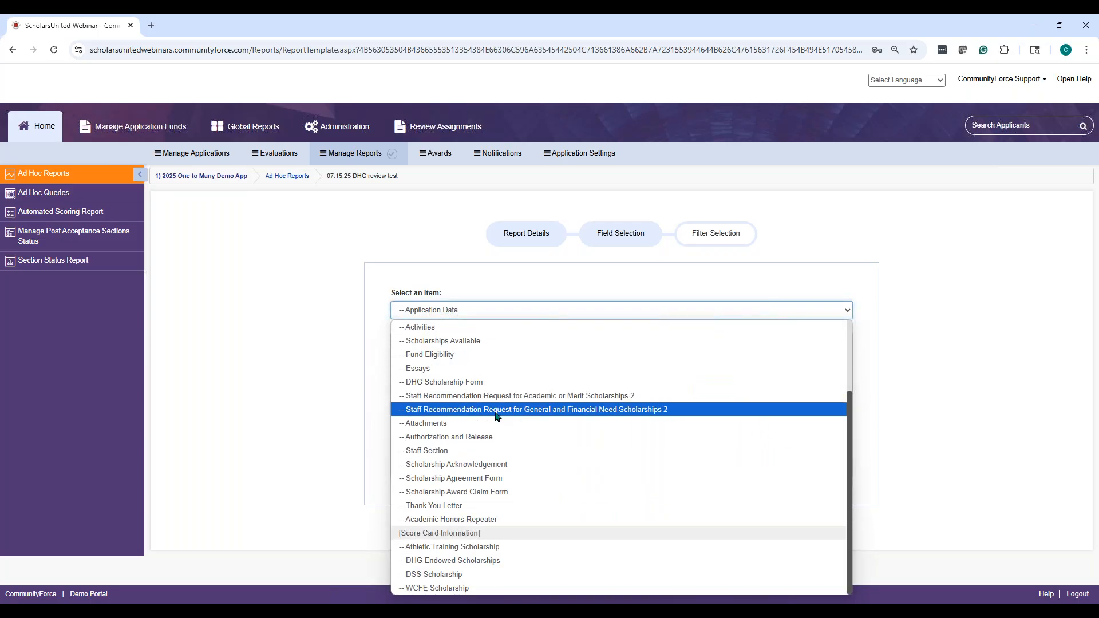
{"action": "scroll", "coordinate": [463, 362], "scroll_direction": "up", "scroll_amount": 2}
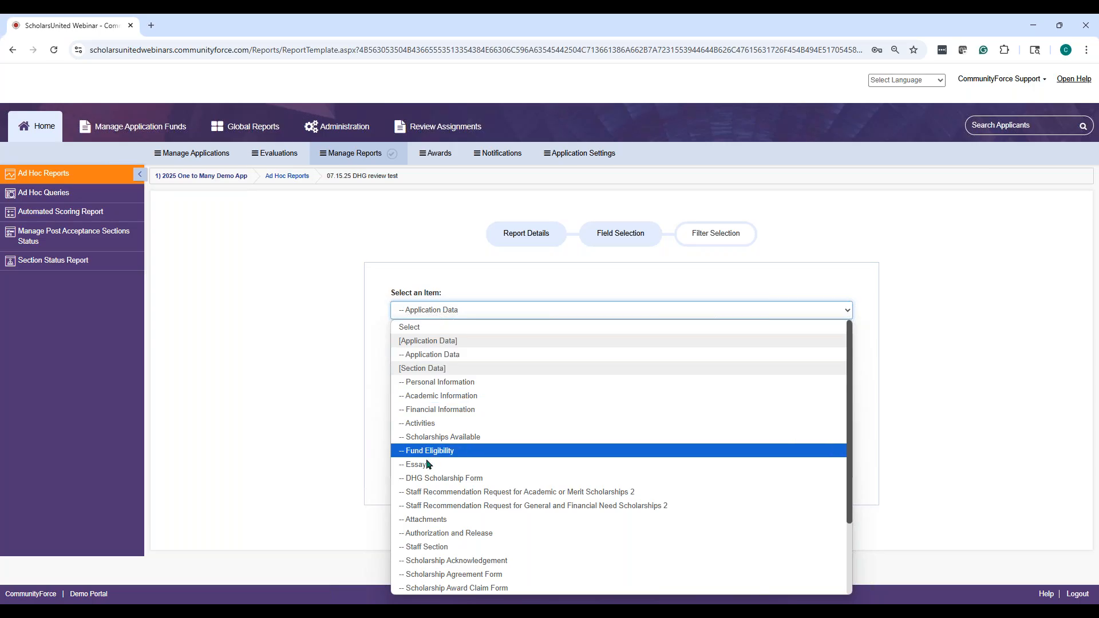
Step: Check the columns of the DHG Endowed Scholarships and Athletic Training Scholarship score cards against the report's selected columns
{"action": "scroll", "coordinate": [428, 469], "scroll_direction": "down", "scroll_amount": 3}
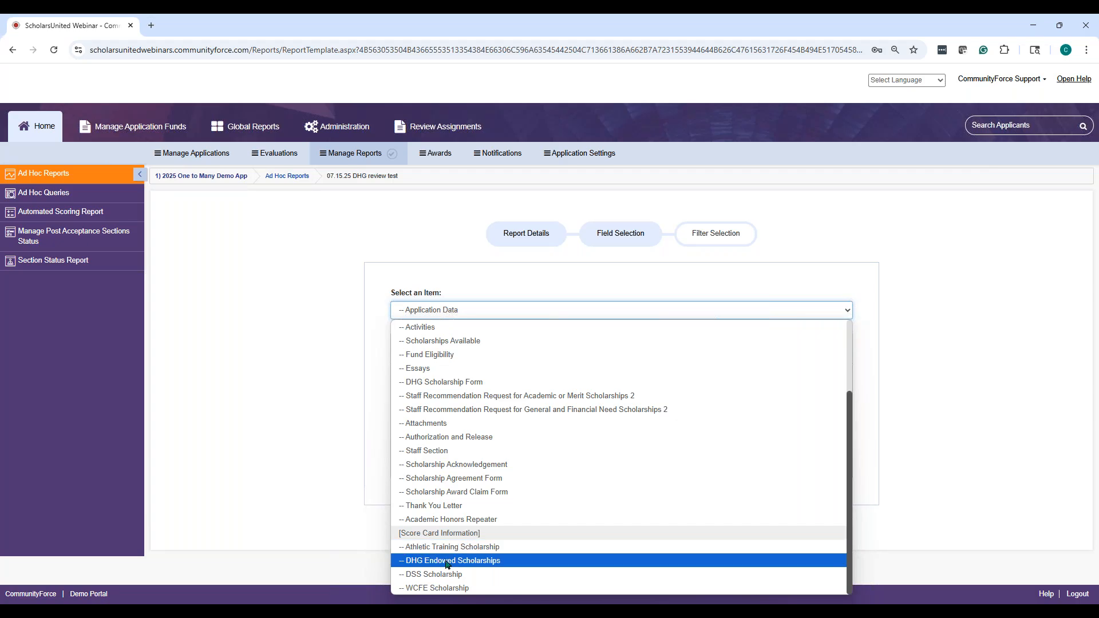
{"action": "left_click", "coordinate": [448, 560]}
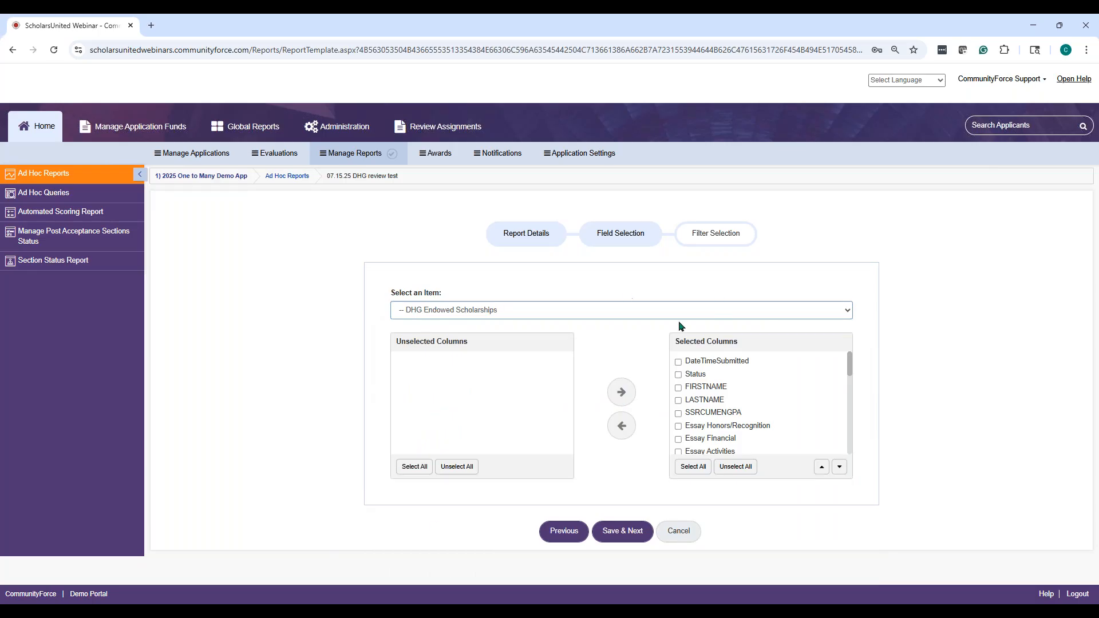
{"action": "left_click_drag", "start_coordinate": [850, 362], "coordinate": [856, 465]}
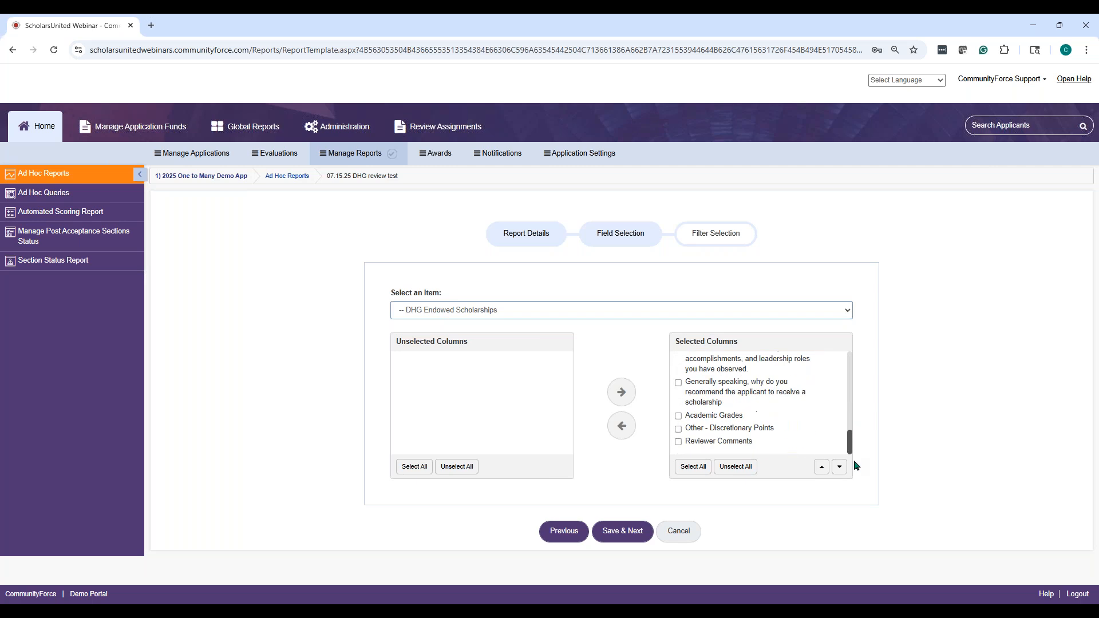
{"action": "left_click", "coordinate": [551, 312]}
{"action": "left_click", "coordinate": [465, 571]}
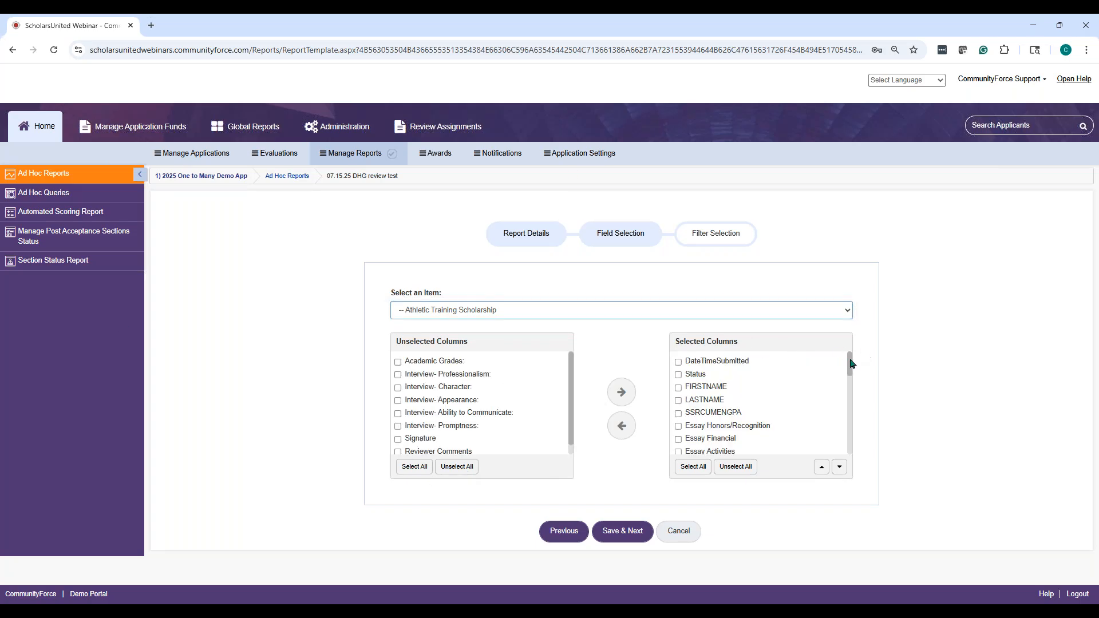
Step: Choose the DHG Endowed Scholarships item and remove Reviewer Comments from the selected columns
{"action": "left_click", "coordinate": [830, 309]}
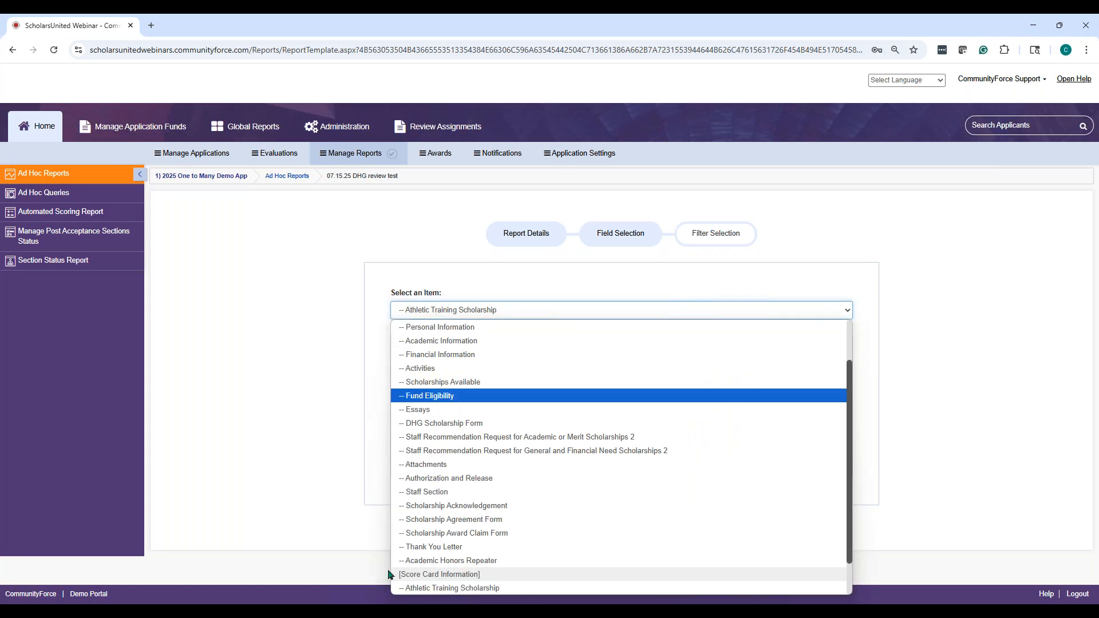
{"action": "left_click", "coordinate": [445, 560]}
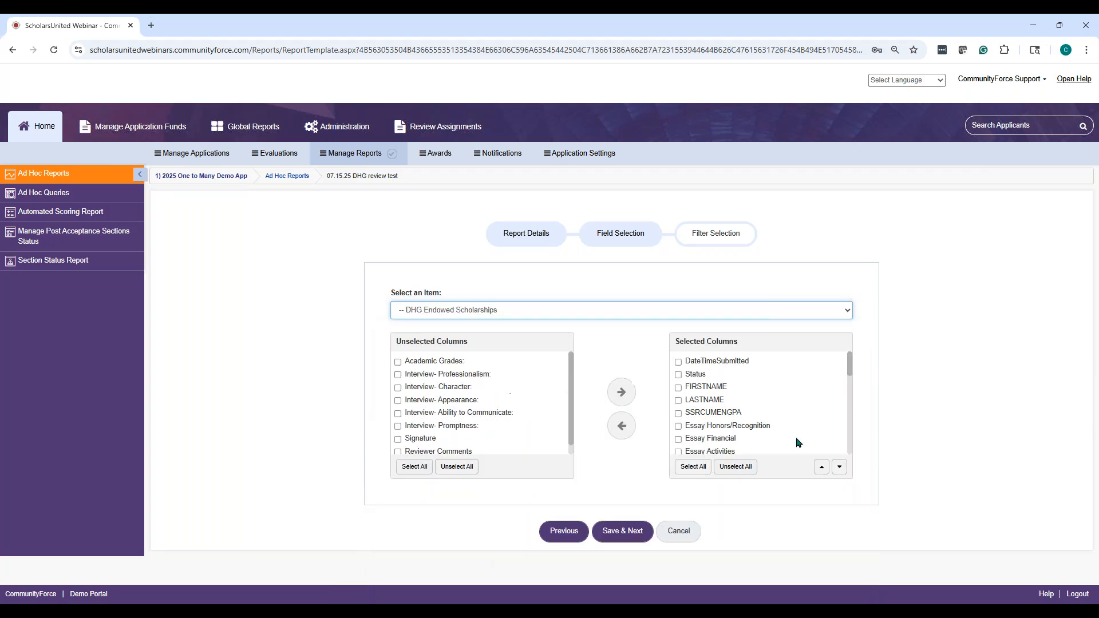
{"action": "left_click_drag", "start_coordinate": [851, 361], "coordinate": [851, 443]}
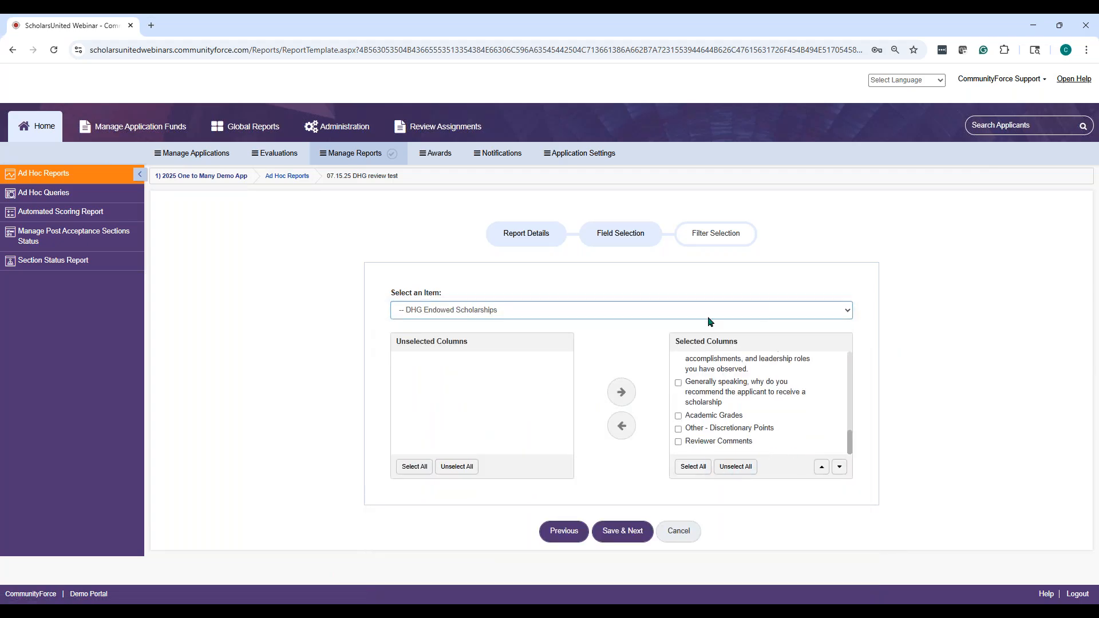
{"action": "left_click", "coordinate": [678, 441]}
{"action": "left_click", "coordinate": [624, 426]}
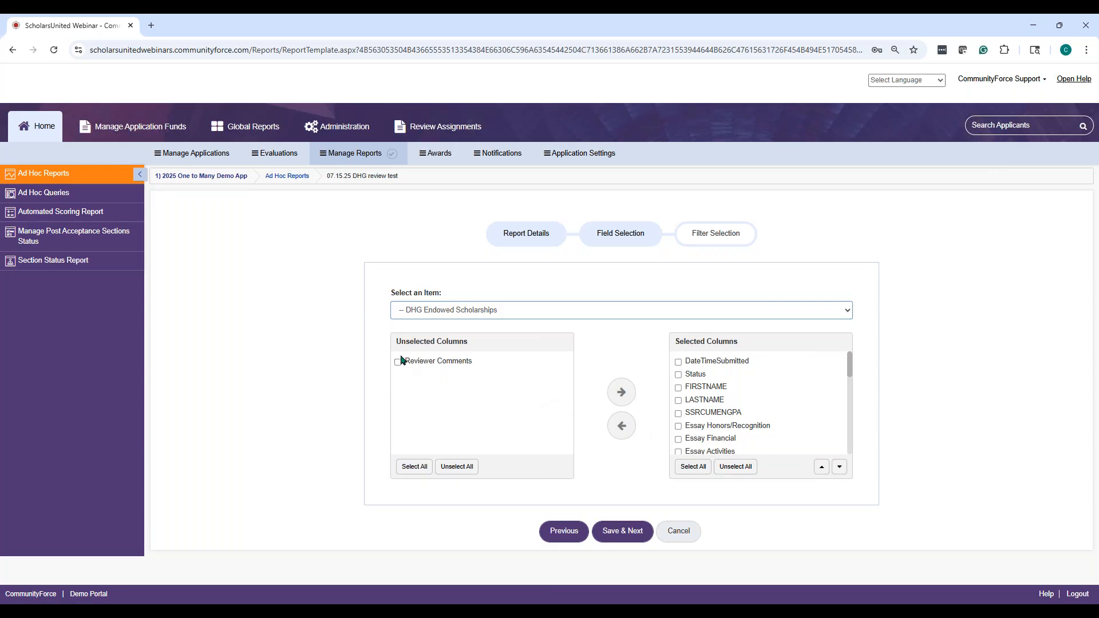
Step: Mark the unselected Reviewer Comments column, save the field selection and continue to filter selection
{"action": "left_click", "coordinate": [496, 312]}
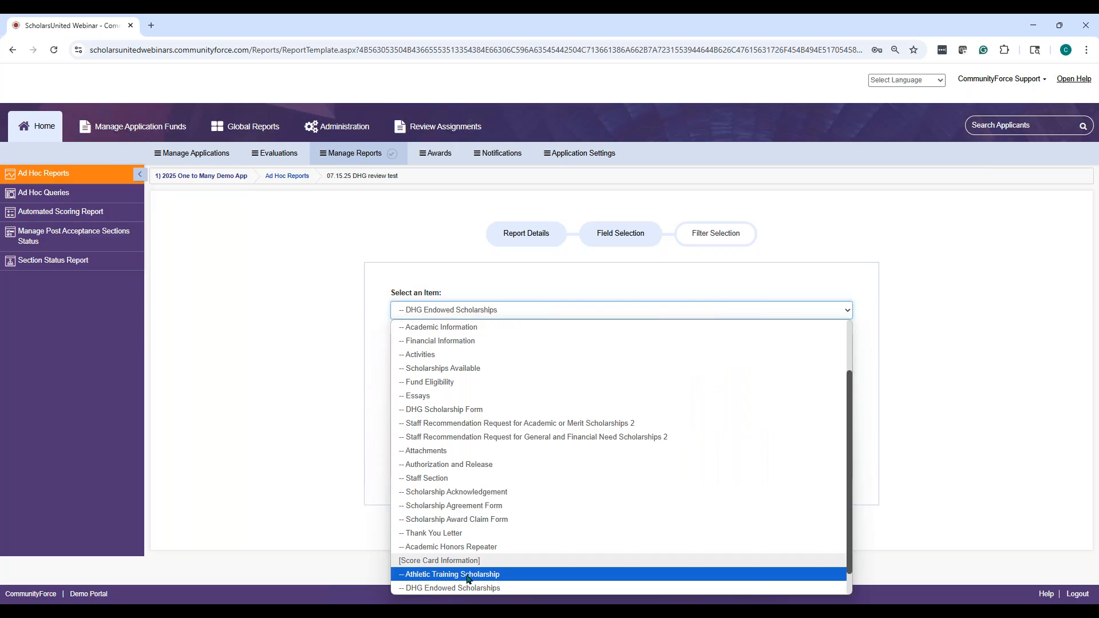
{"action": "left_click", "coordinate": [961, 472]}
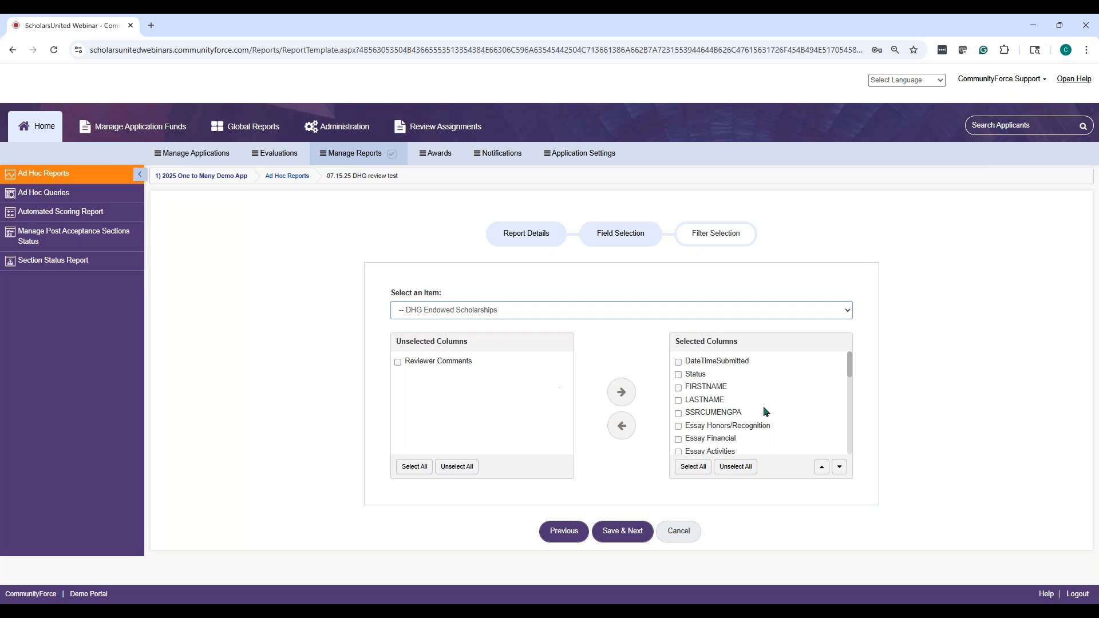
{"action": "left_click", "coordinate": [398, 362]}
{"action": "left_click", "coordinate": [631, 536]}
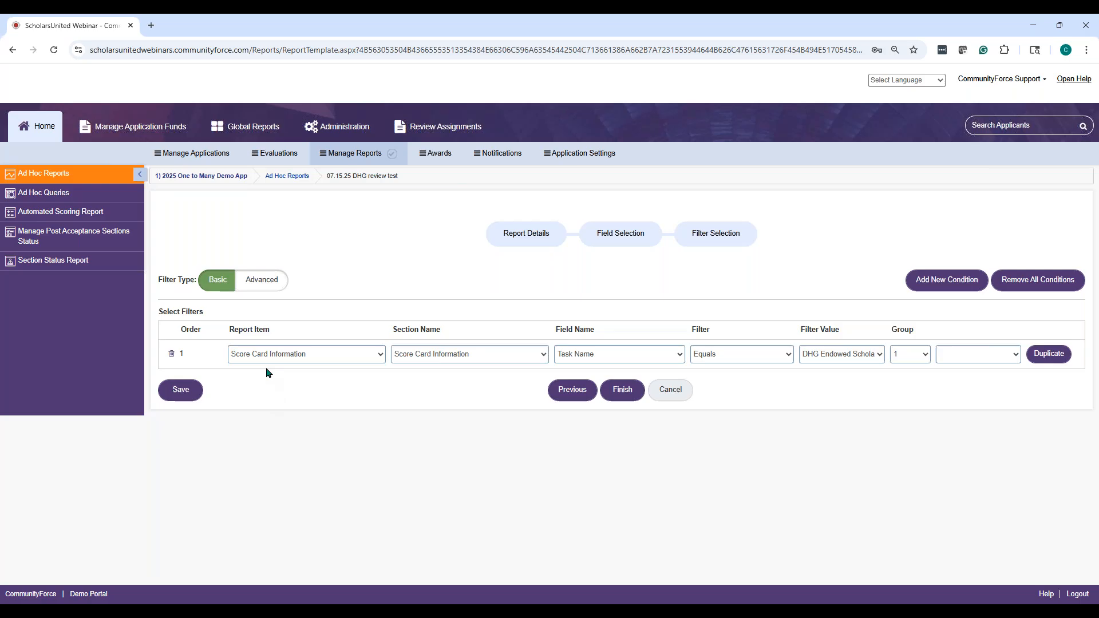
Step: Check the report item, section name, field name and filter value choices of the report's filter condition
{"action": "left_click", "coordinate": [239, 359]}
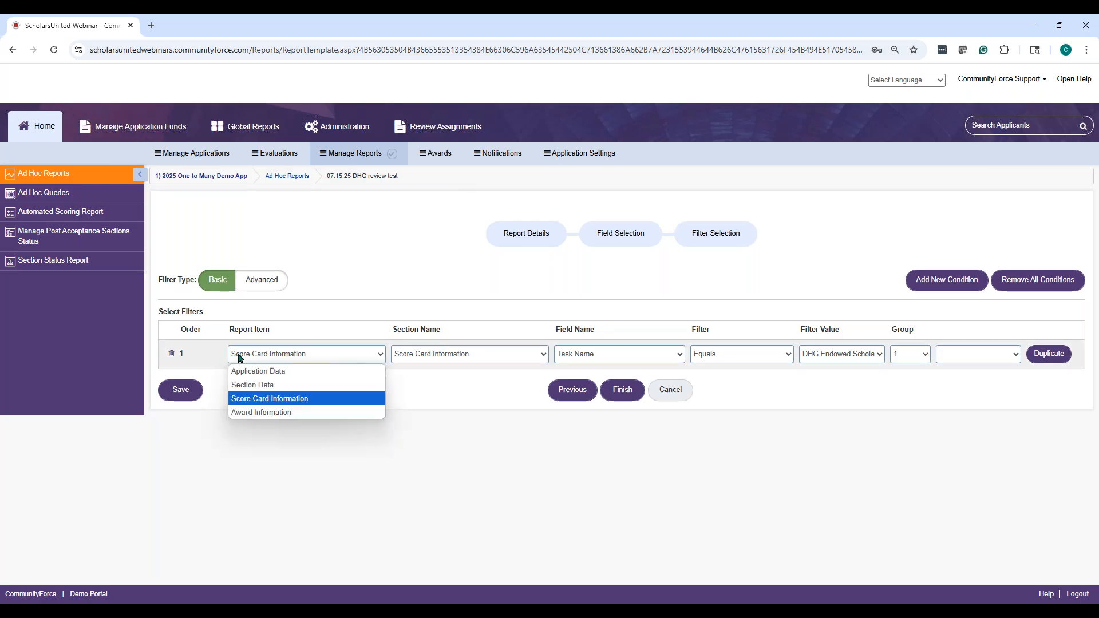
{"action": "left_click", "coordinate": [239, 358]}
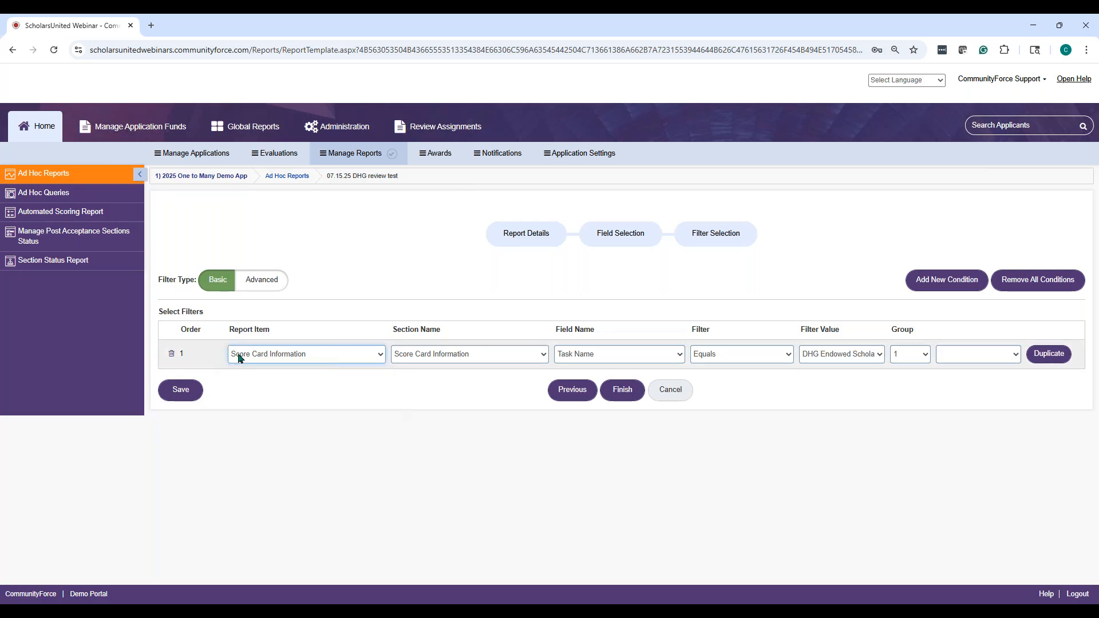
{"action": "left_click", "coordinate": [527, 355]}
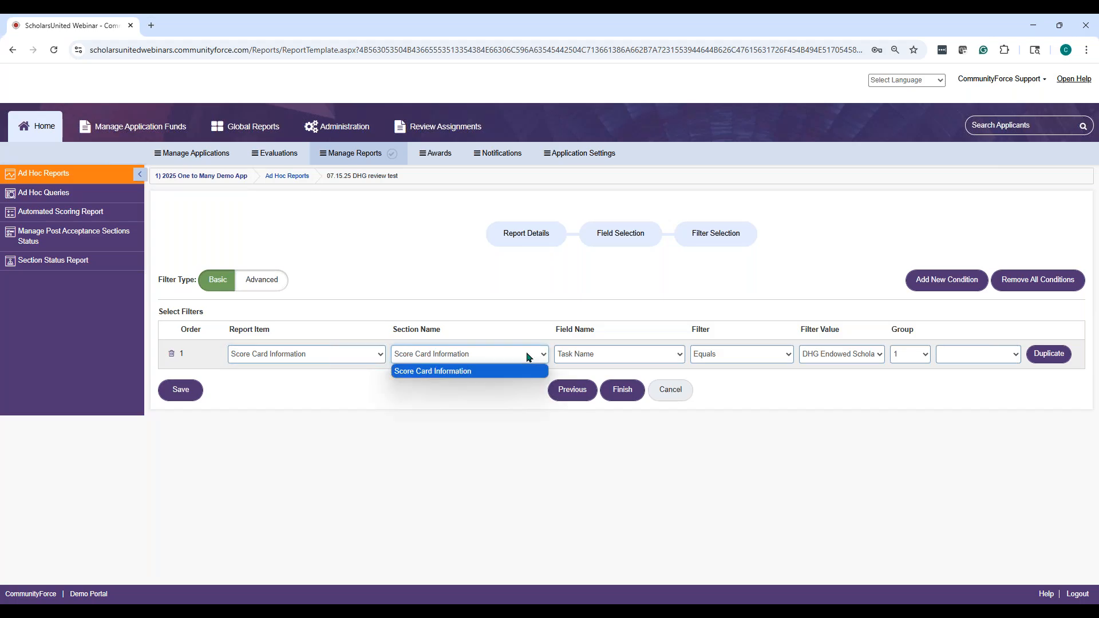
{"action": "left_click", "coordinate": [527, 355]}
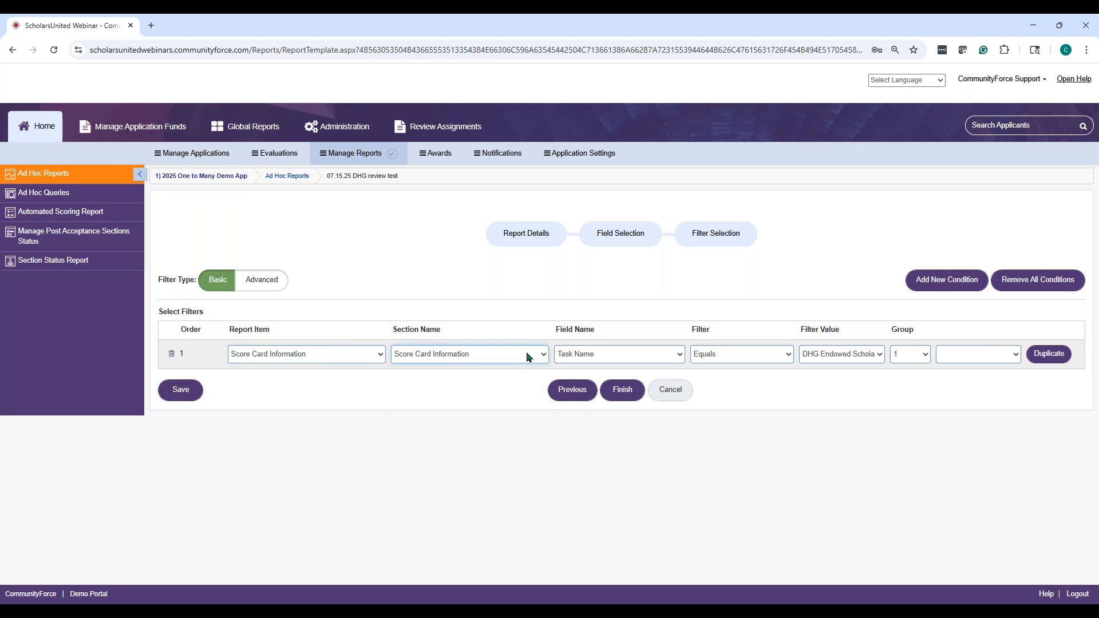
{"action": "left_click", "coordinate": [649, 357]}
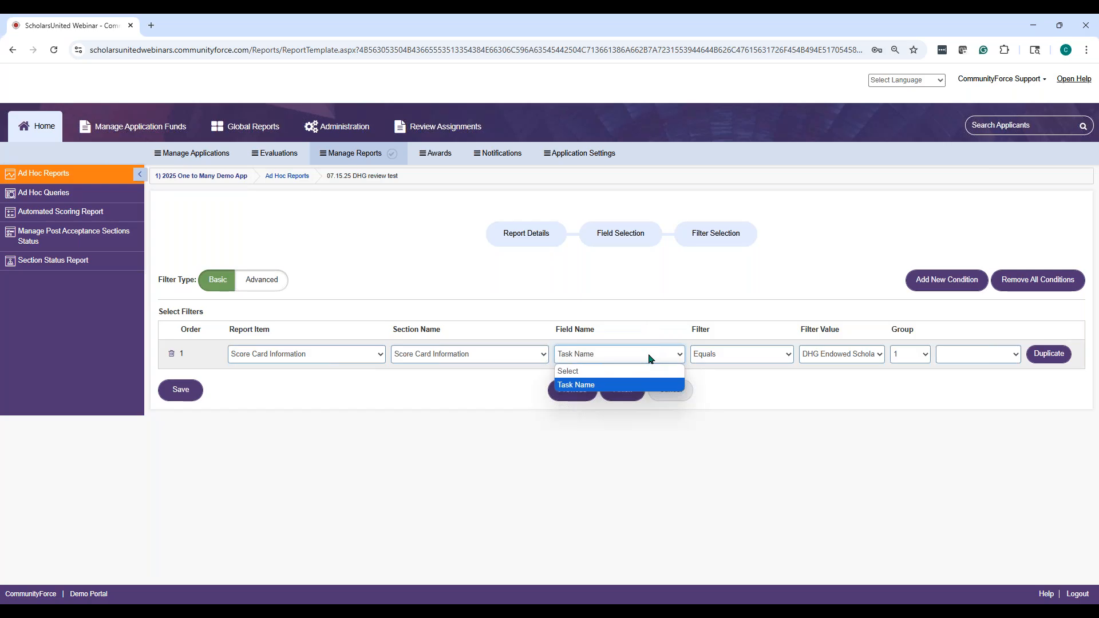
{"action": "left_click", "coordinate": [646, 356]}
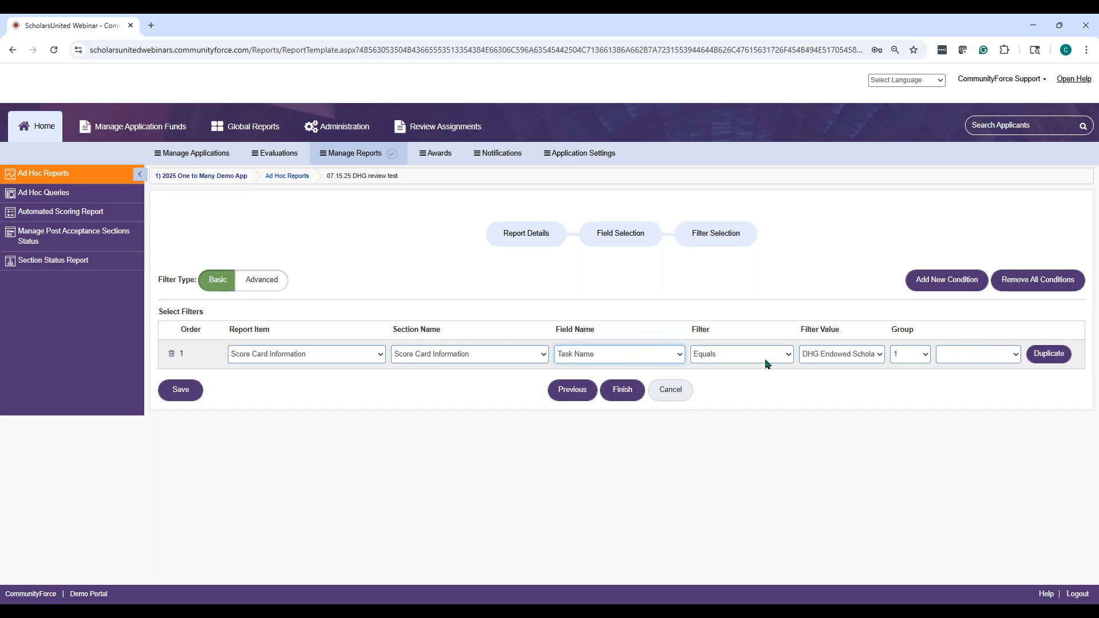
{"action": "left_click", "coordinate": [839, 355]}
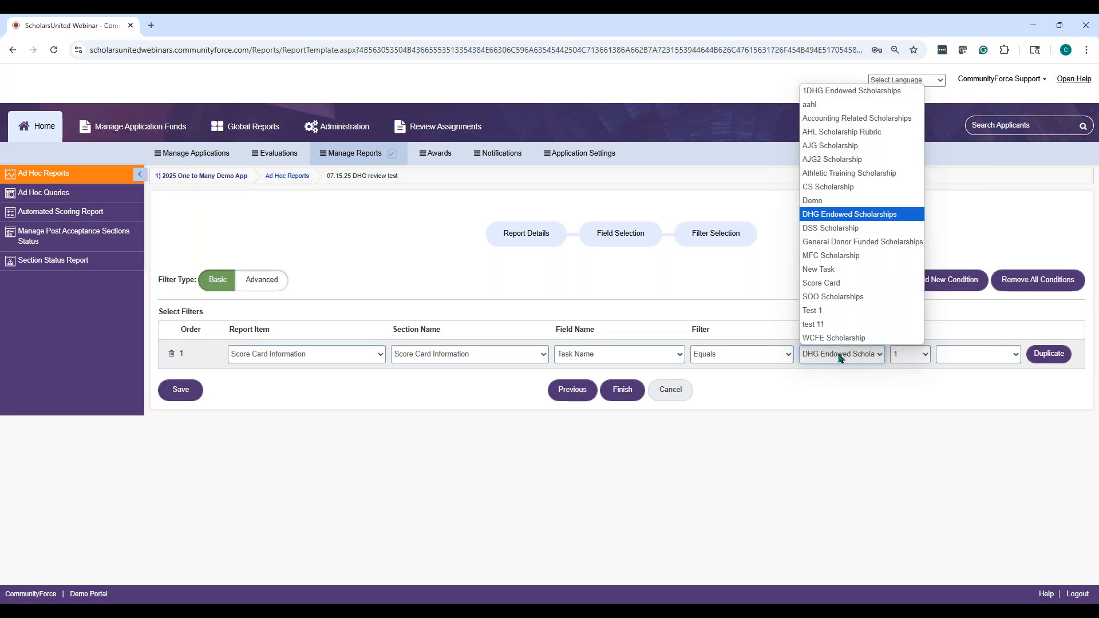
{"action": "left_click", "coordinate": [840, 357]}
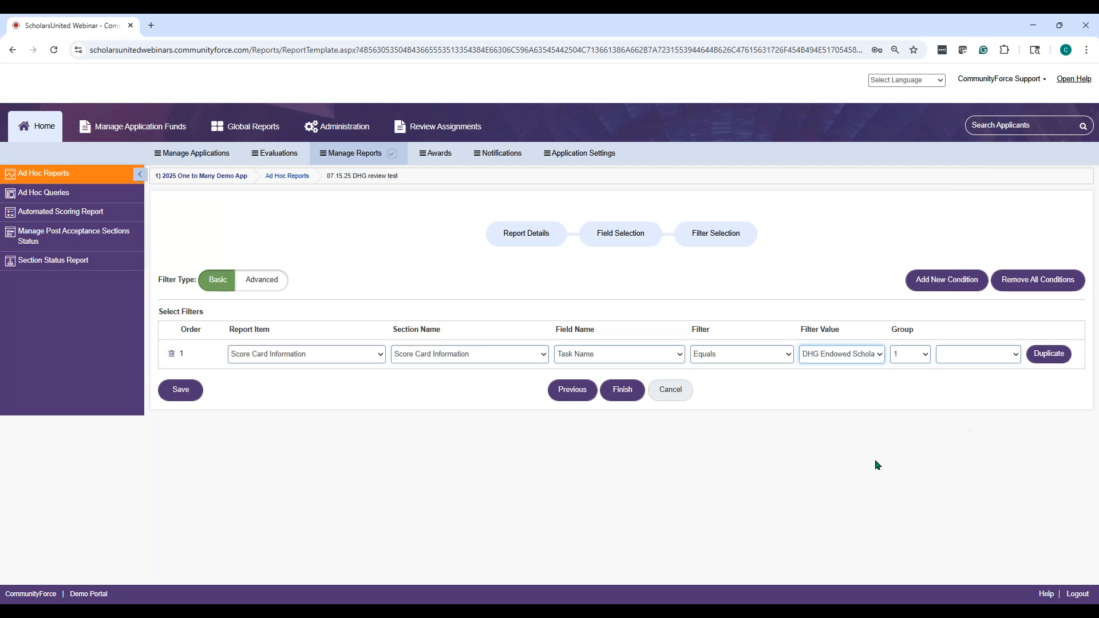
Step: Finish the filter selection and open the advanced view of the 07.15.25 DHG review test report
{"action": "left_click", "coordinate": [621, 392]}
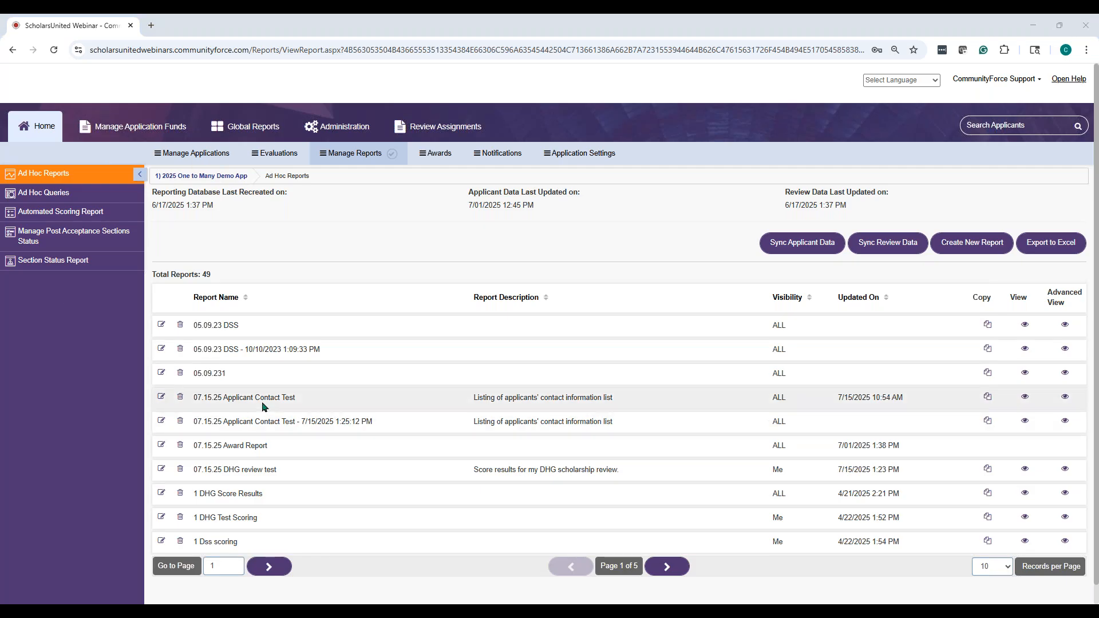
{"action": "left_click", "coordinate": [1066, 470]}
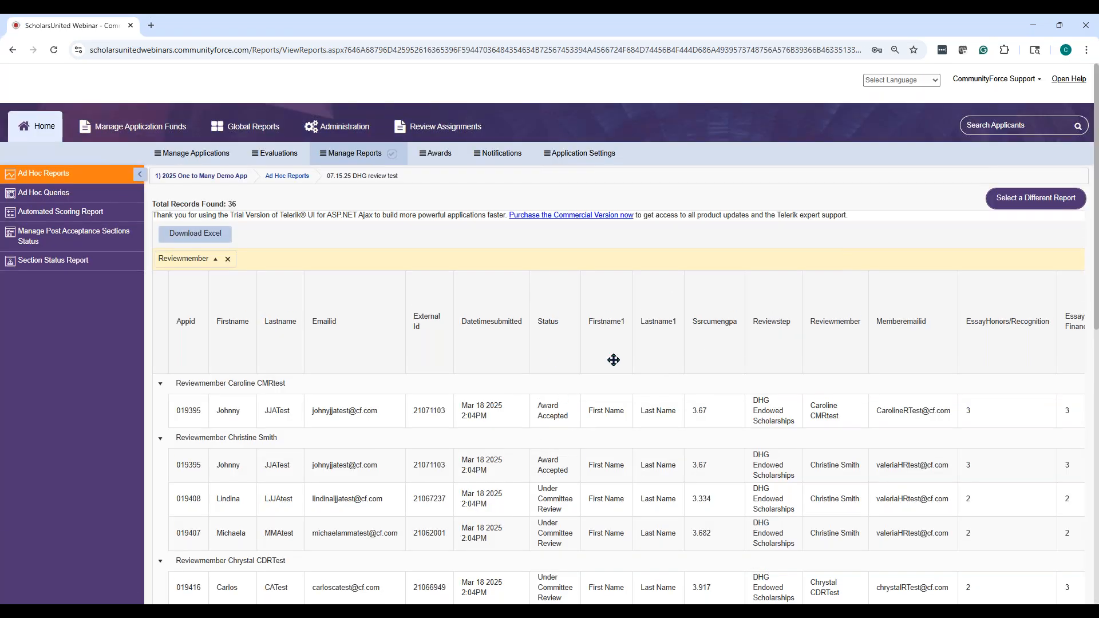
{"action": "scroll", "coordinate": [413, 318], "scroll_direction": "down", "scroll_amount": 1}
{"action": "scroll", "coordinate": [414, 319], "scroll_direction": "up", "scroll_amount": 1}
Step: Remove the Reviewmember grouping from the report and group the records by Reviewmember again
{"action": "scroll", "coordinate": [598, 276], "scroll_direction": "down", "scroll_amount": 1}
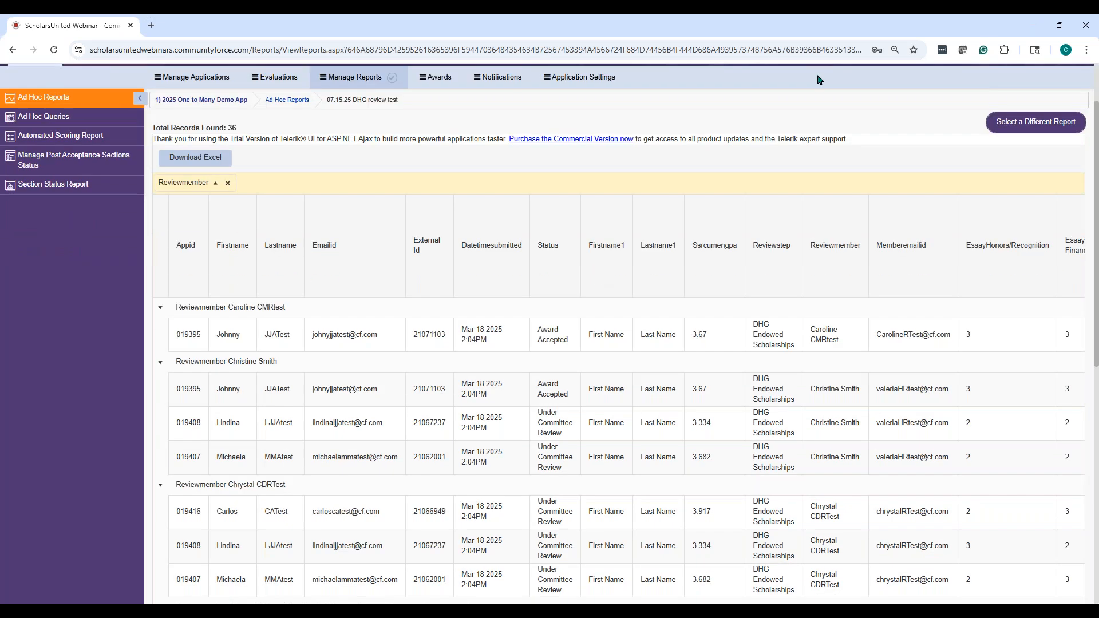
{"action": "left_click", "coordinate": [228, 184]}
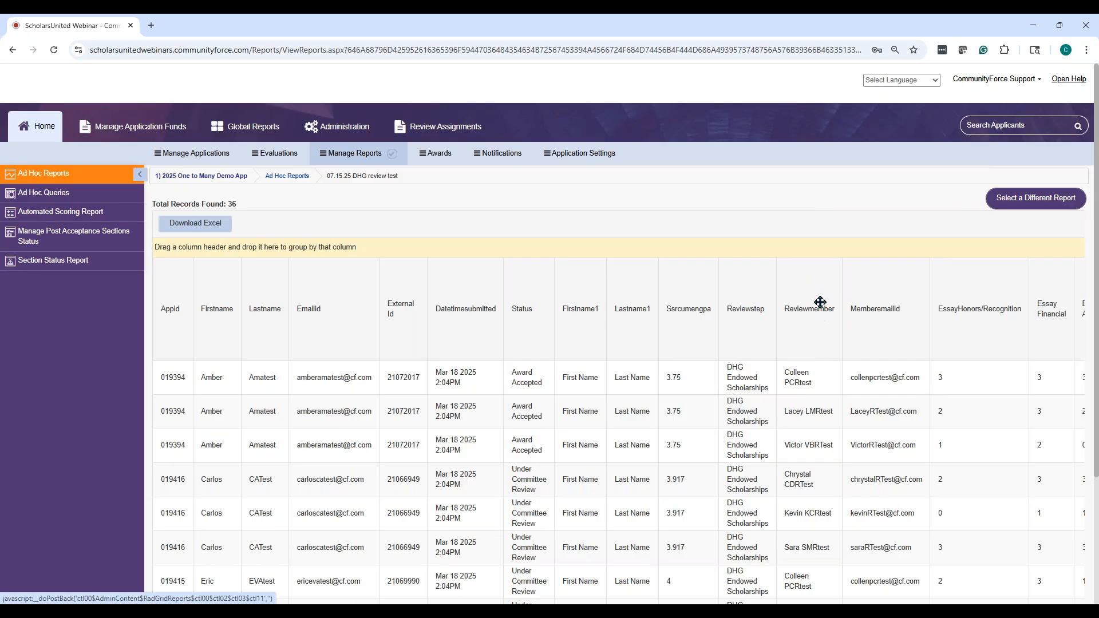
{"action": "left_click_drag", "start_coordinate": [816, 293], "coordinate": [195, 249]}
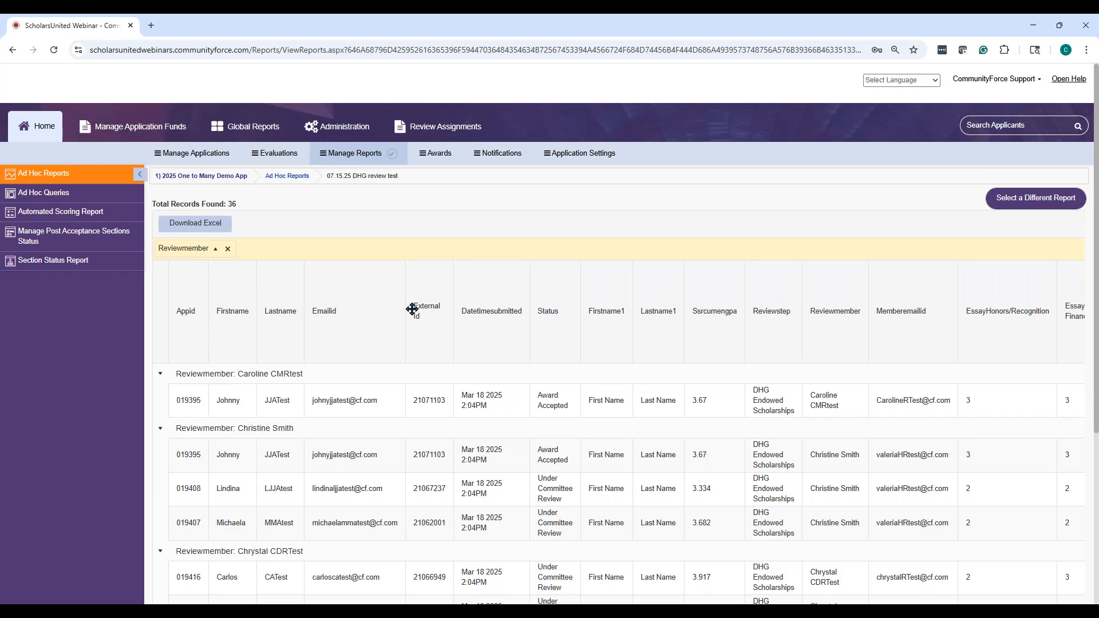
Step: Examine the grouped review records through to the total and average score columns, and return to the Ad Hoc Reports list
{"action": "scroll", "coordinate": [515, 263], "scroll_direction": "down", "scroll_amount": 1}
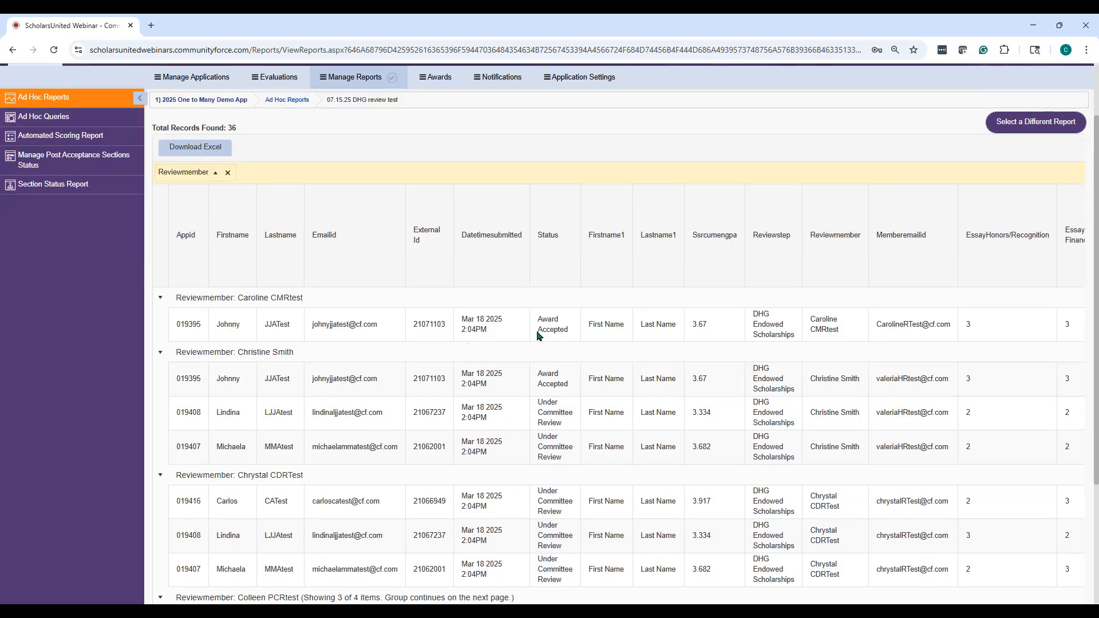
{"action": "scroll", "coordinate": [356, 294], "scroll_direction": "down", "scroll_amount": 2}
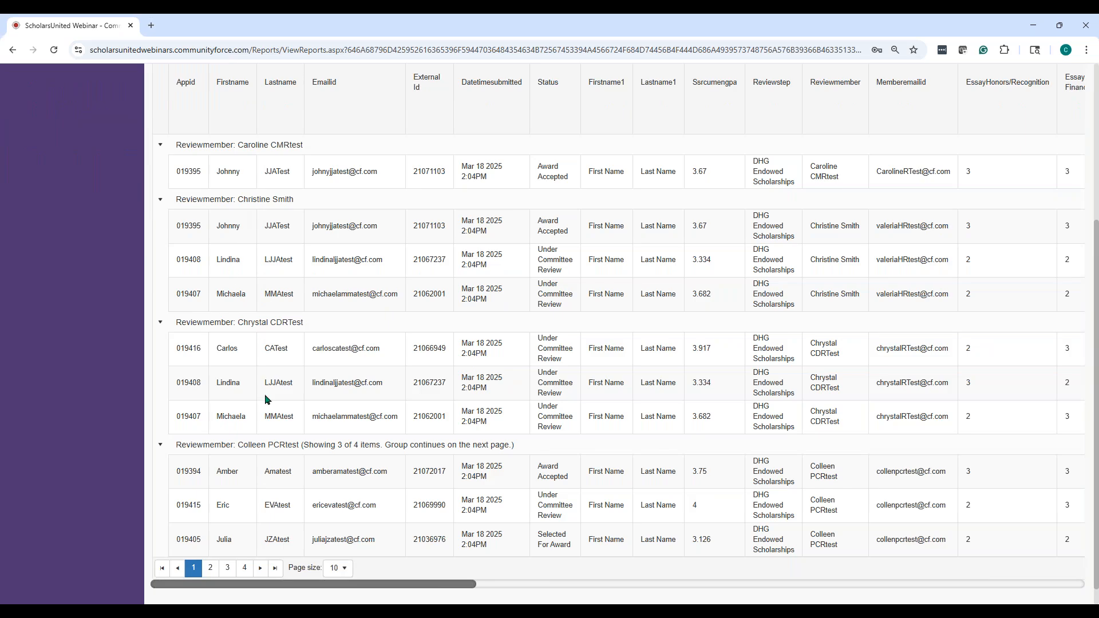
{"action": "left_click_drag", "start_coordinate": [352, 586], "coordinate": [999, 587]}
{"action": "scroll", "coordinate": [817, 507], "scroll_direction": "up", "scroll_amount": 5}
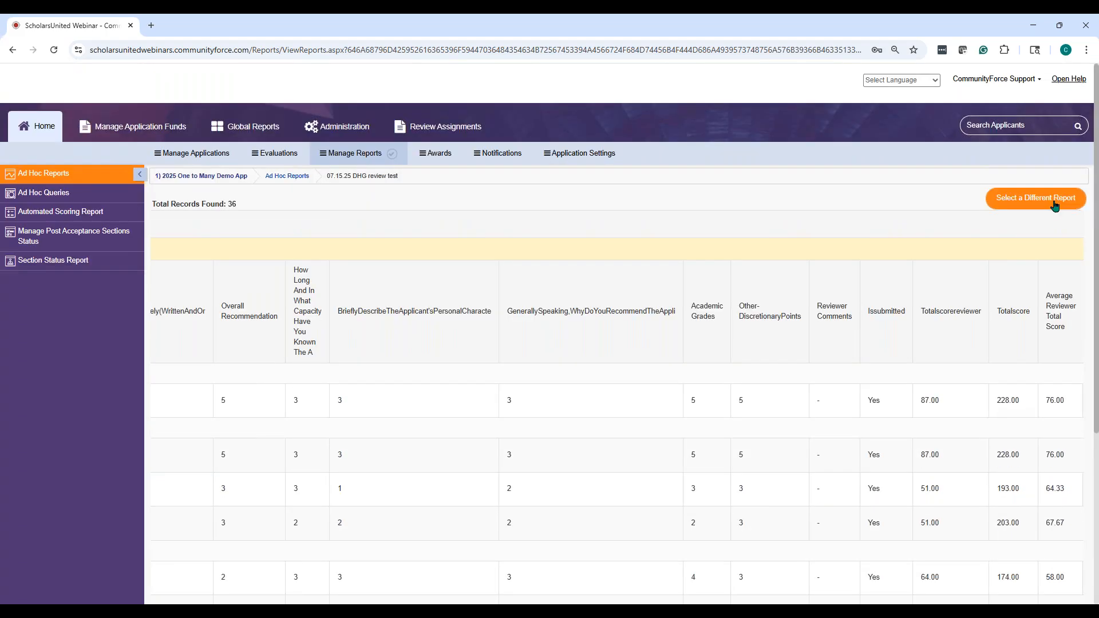
{"action": "scroll", "coordinate": [971, 366], "scroll_direction": "down", "scroll_amount": 5}
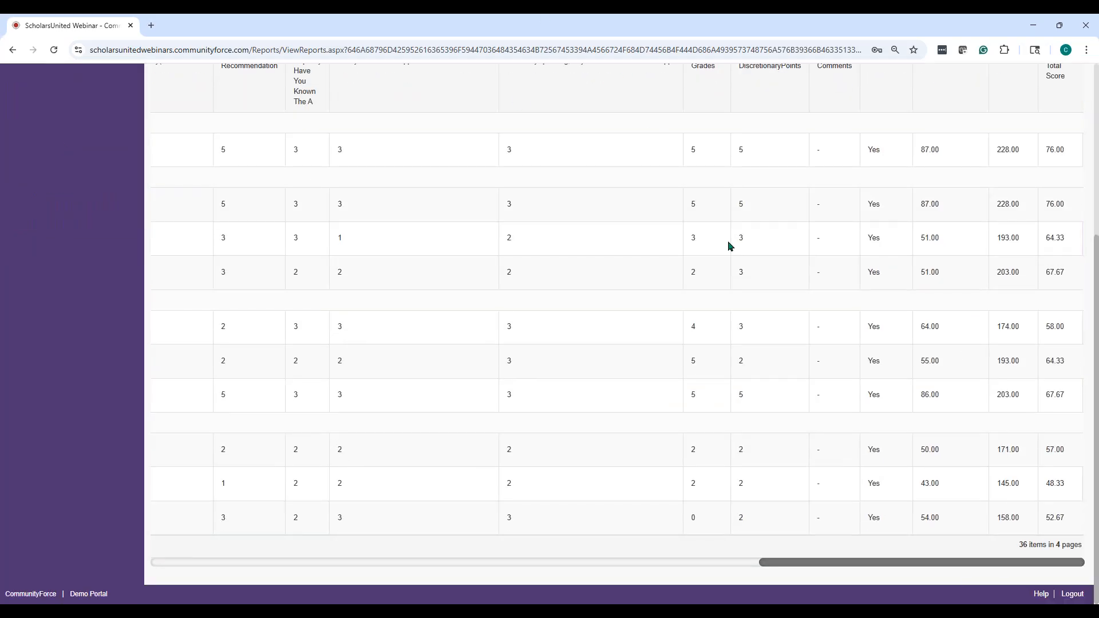
{"action": "scroll", "coordinate": [1001, 520], "scroll_direction": "up", "scroll_amount": 5}
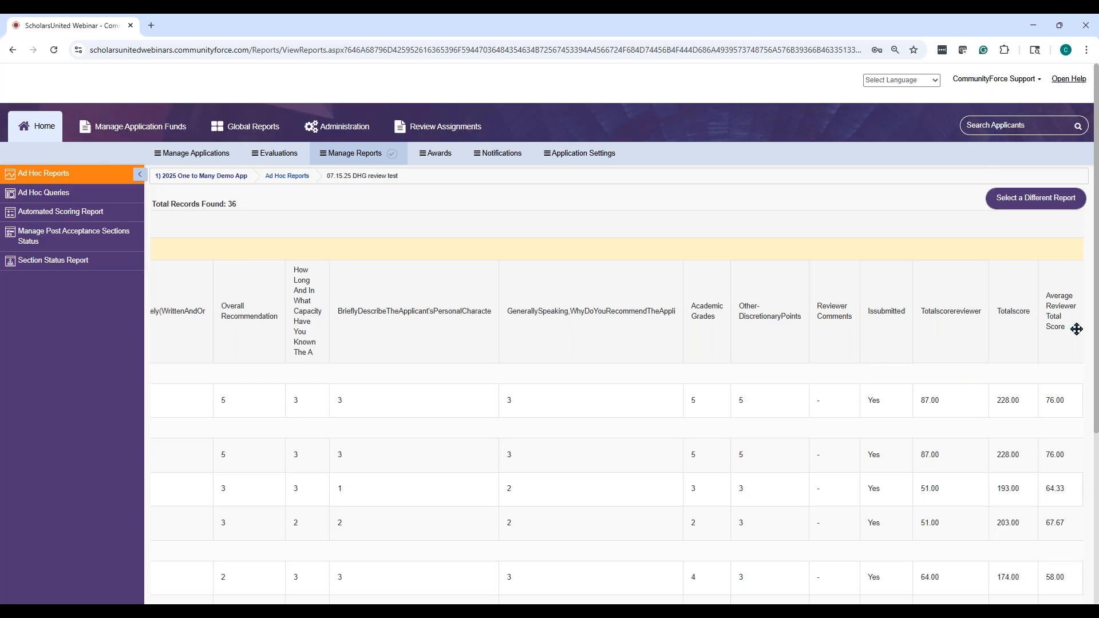
{"action": "scroll", "coordinate": [1074, 326], "scroll_direction": "down", "scroll_amount": 1}
{"action": "scroll", "coordinate": [1068, 343], "scroll_direction": "down", "scroll_amount": 1}
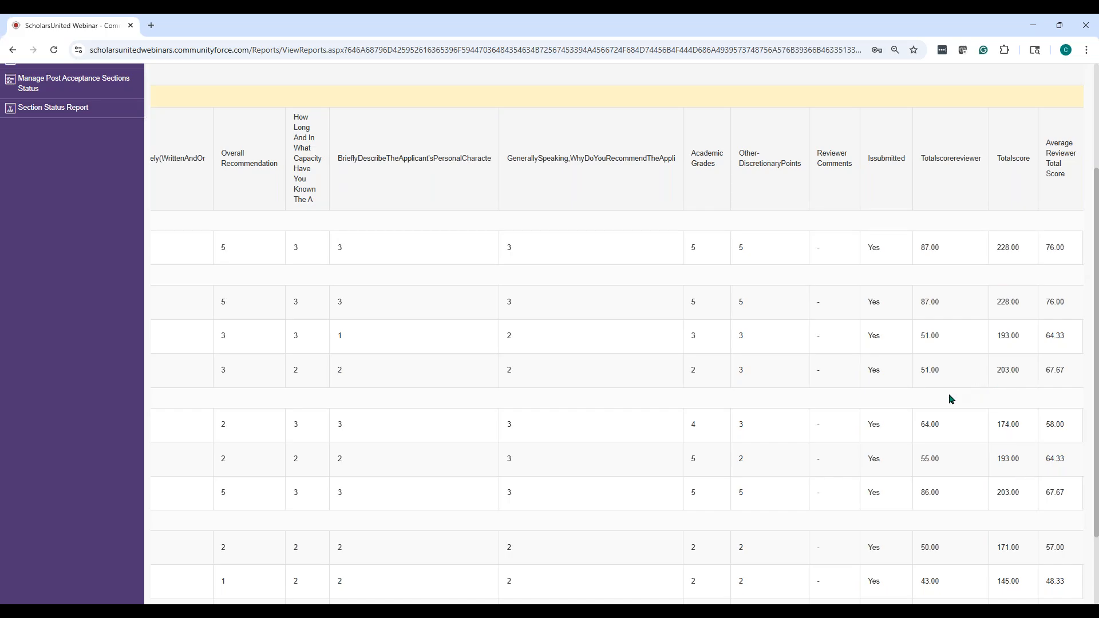
{"action": "scroll", "coordinate": [949, 380], "scroll_direction": "up", "scroll_amount": 3}
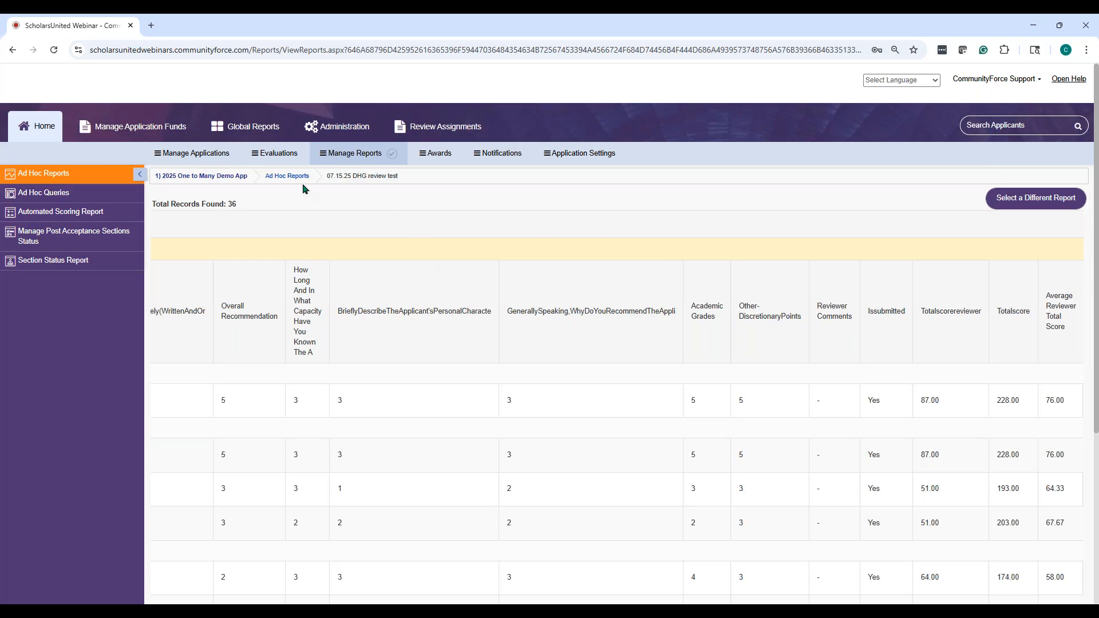
{"action": "left_click", "coordinate": [288, 176]}
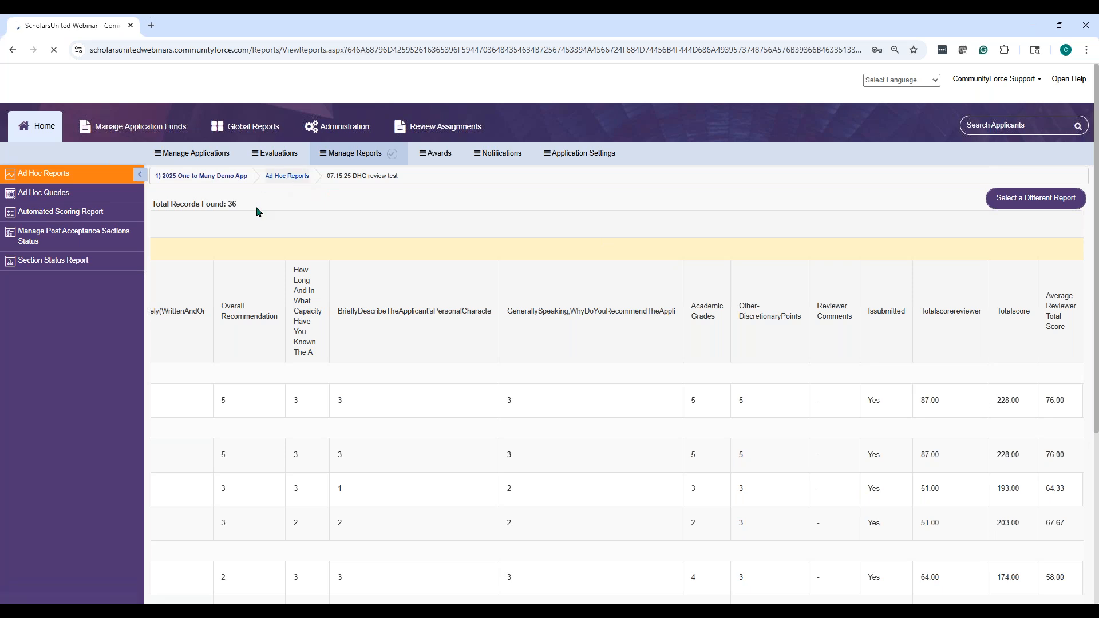
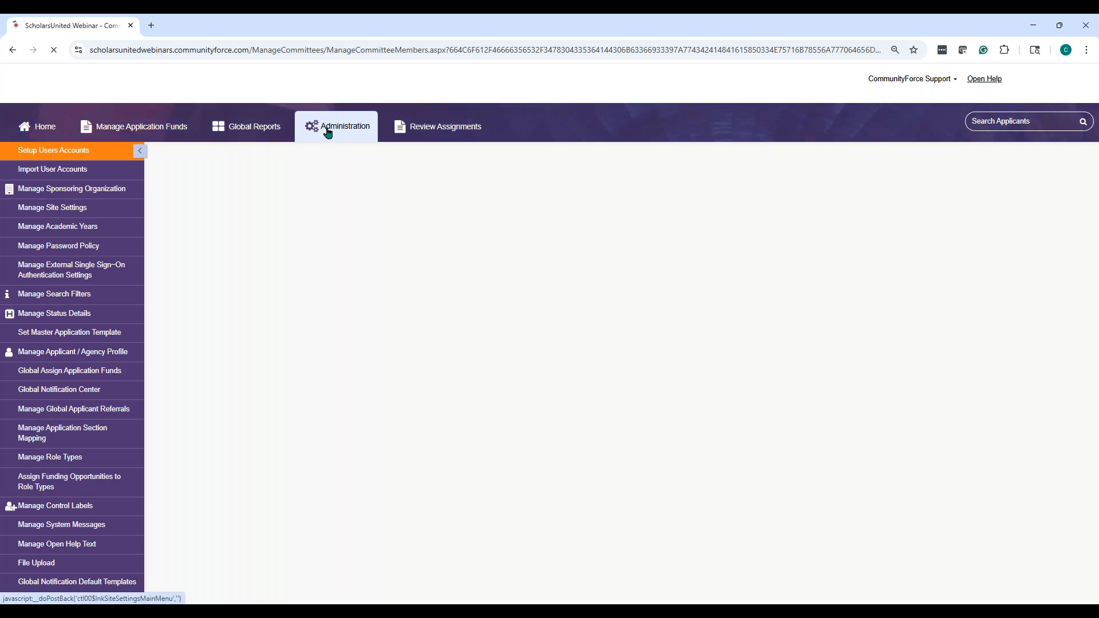
Step: Open the site settings from the administration area and expand the Manage Awards Settings section
{"action": "left_click", "coordinate": [68, 215]}
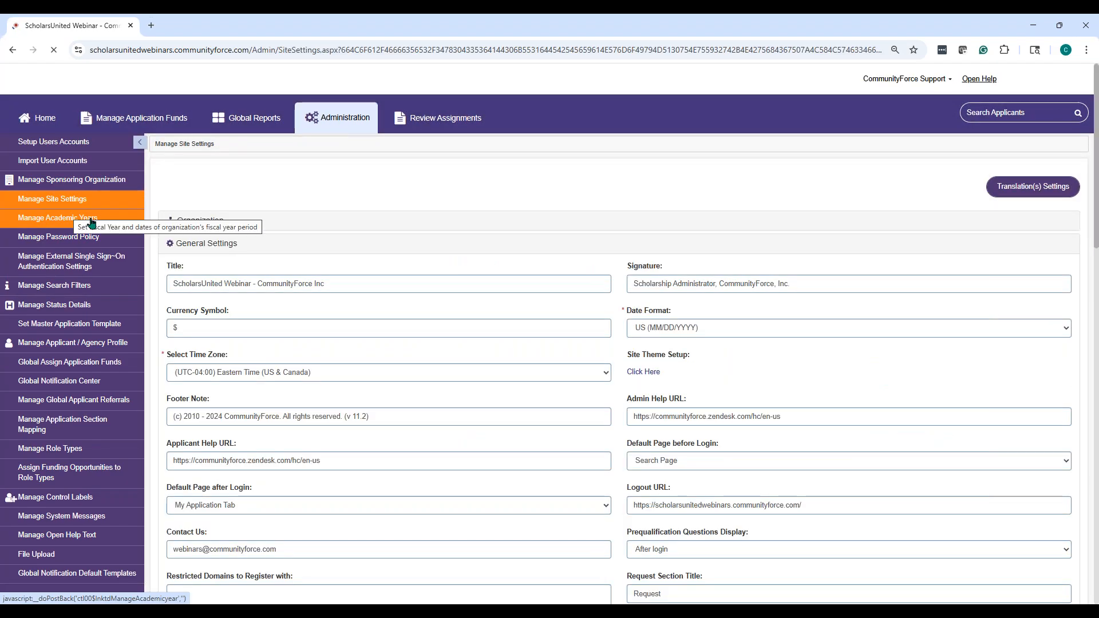
{"action": "scroll", "coordinate": [326, 216], "scroll_direction": "down", "scroll_amount": 10}
{"action": "scroll", "coordinate": [367, 204], "scroll_direction": "down", "scroll_amount": 10}
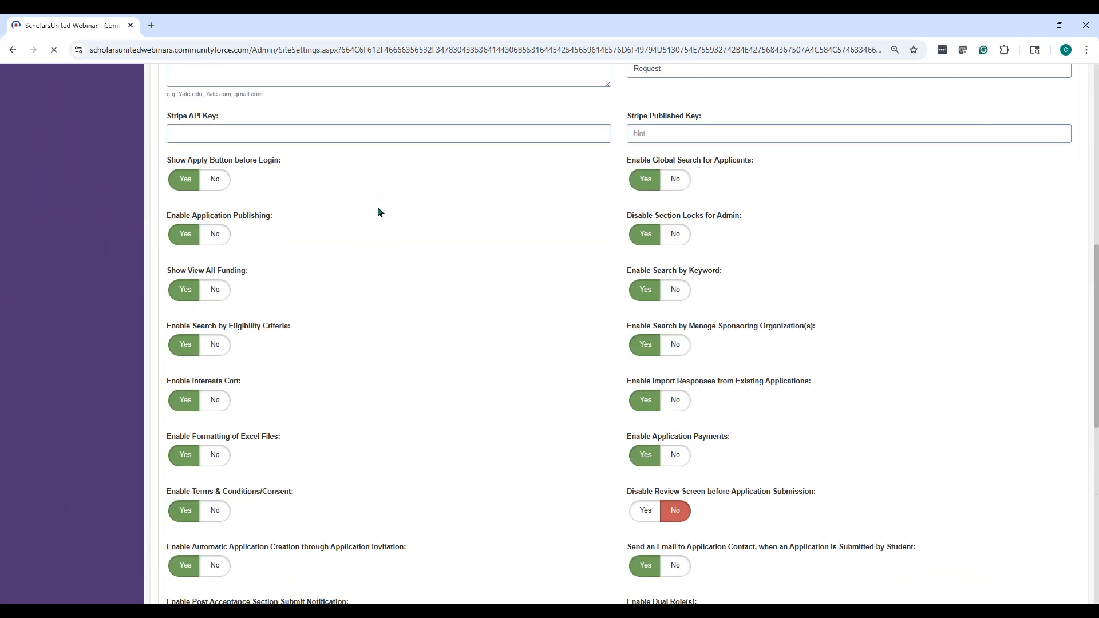
{"action": "scroll", "coordinate": [374, 202], "scroll_direction": "down", "scroll_amount": 10}
{"action": "scroll", "coordinate": [368, 197], "scroll_direction": "down", "scroll_amount": 10}
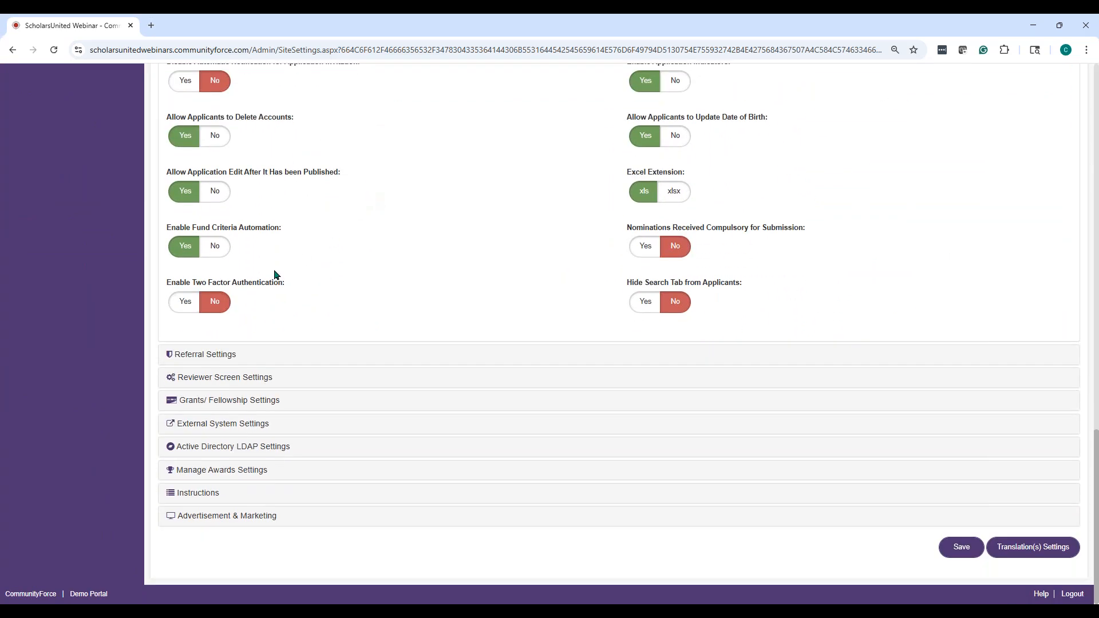
{"action": "left_click", "coordinate": [235, 473]}
Step: Examine the enabled state, display name, type and values of Award Custom Fields 1 to 20
{"action": "left_click_drag", "start_coordinate": [1095, 429], "coordinate": [1092, 239]}
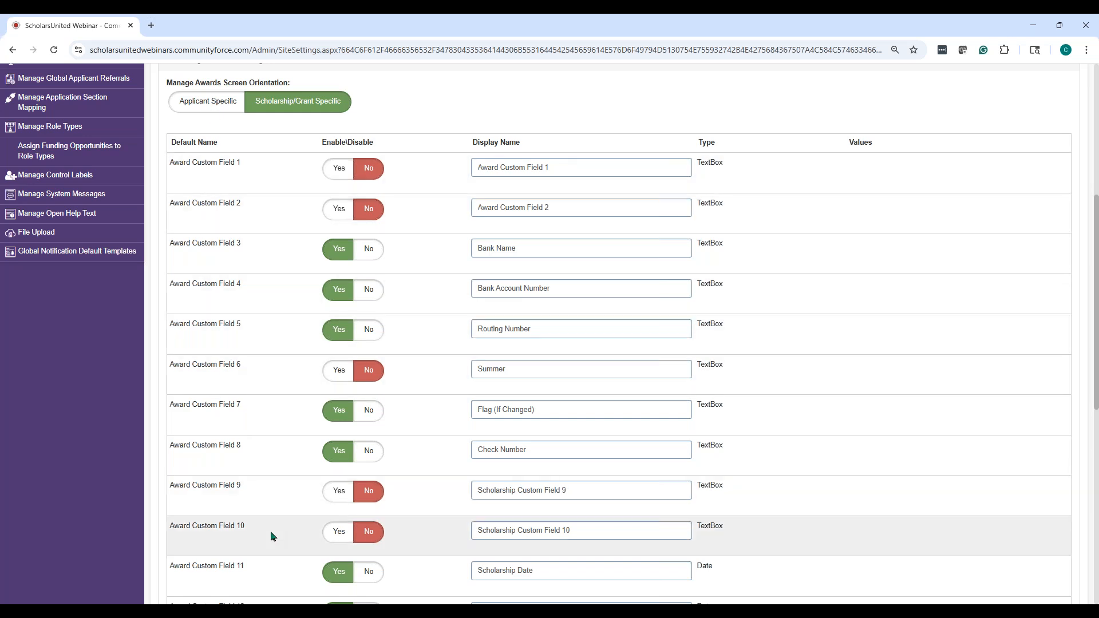
{"action": "scroll", "coordinate": [271, 530], "scroll_direction": "down", "scroll_amount": 8}
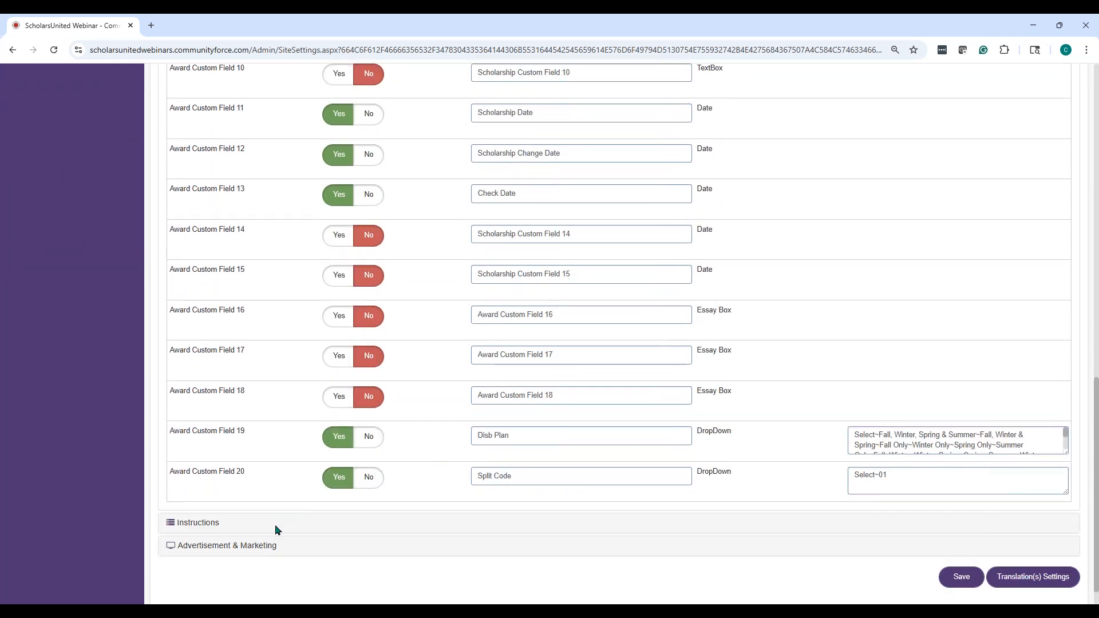
{"action": "scroll", "coordinate": [282, 517], "scroll_direction": "up", "scroll_amount": 9}
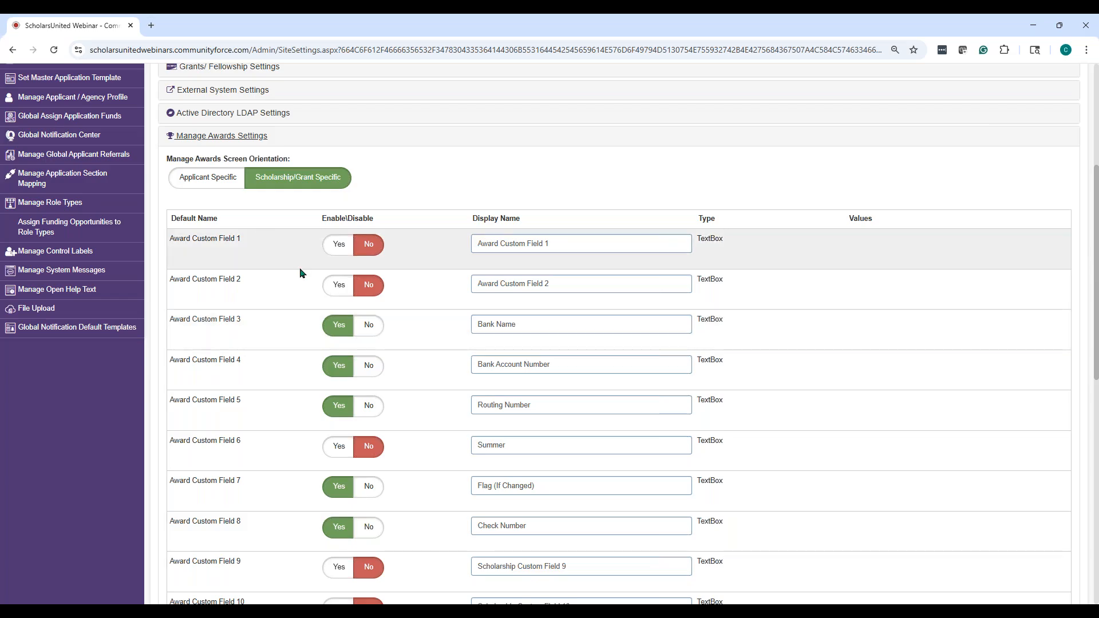
{"action": "scroll", "coordinate": [262, 269], "scroll_direction": "down", "scroll_amount": 5}
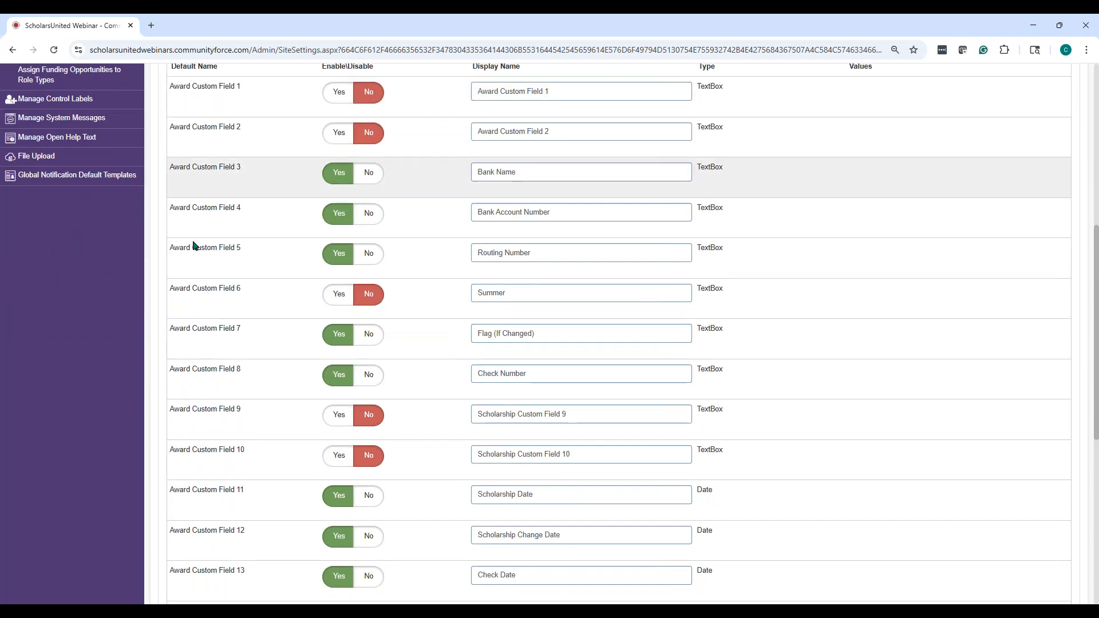
{"action": "scroll", "coordinate": [238, 400], "scroll_direction": "down", "scroll_amount": 4}
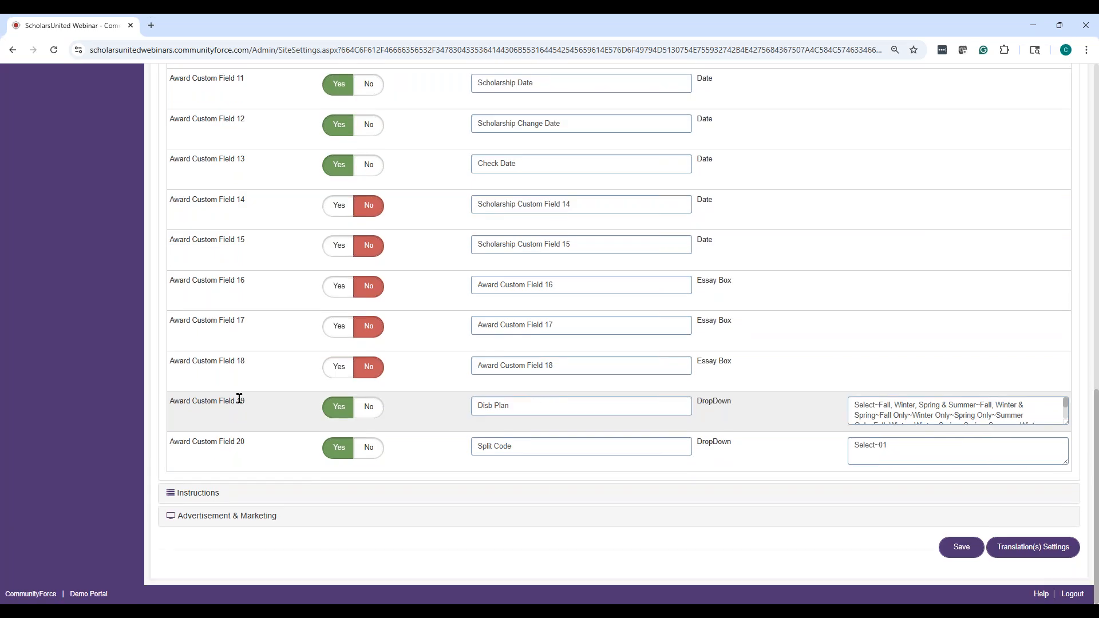
{"action": "scroll", "coordinate": [243, 397], "scroll_direction": "up", "scroll_amount": 14}
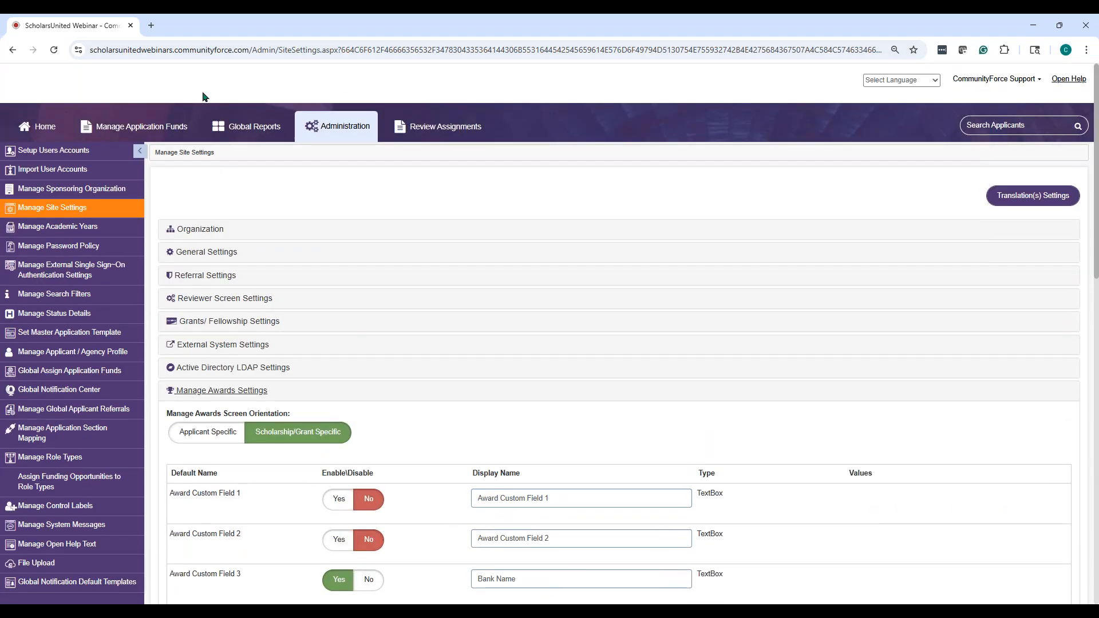
Step: Return to the home application list, open the 1) 2025 One to Many Demo App and go to its report management
{"action": "left_click", "coordinate": [23, 128]}
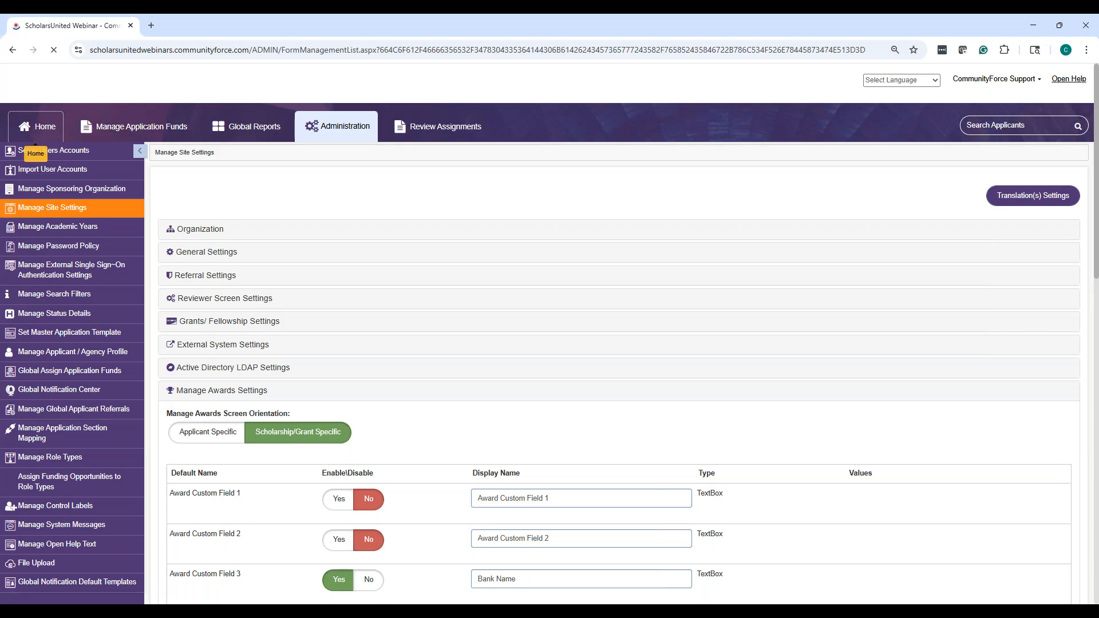
{"action": "scroll", "coordinate": [191, 326], "scroll_direction": "down", "scroll_amount": 8}
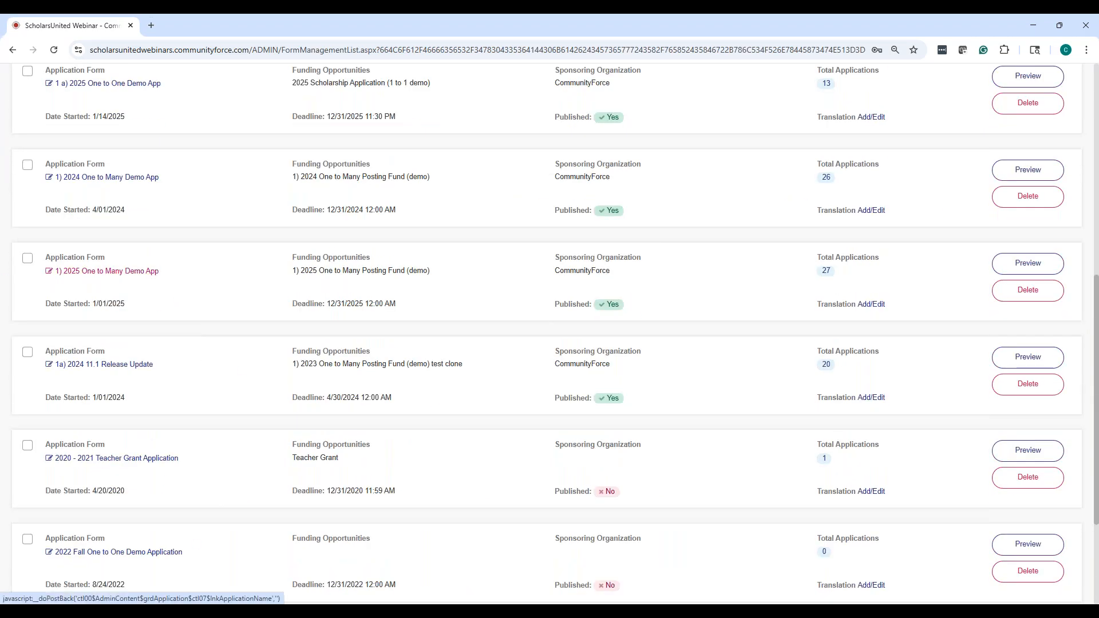
{"action": "left_click", "coordinate": [107, 271]}
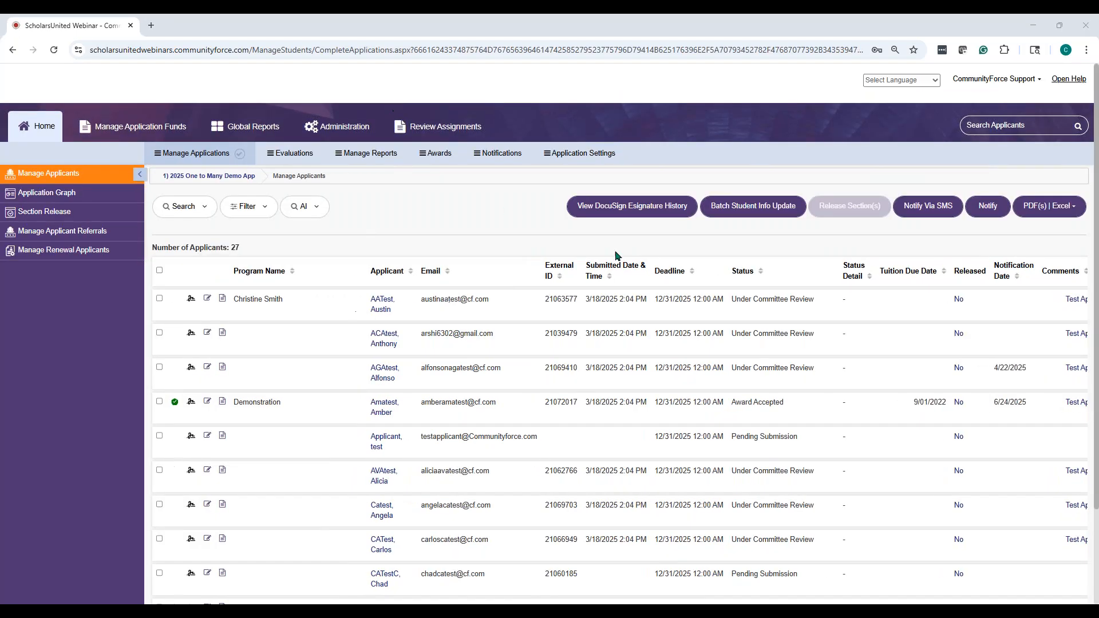
{"action": "left_click", "coordinate": [370, 152]}
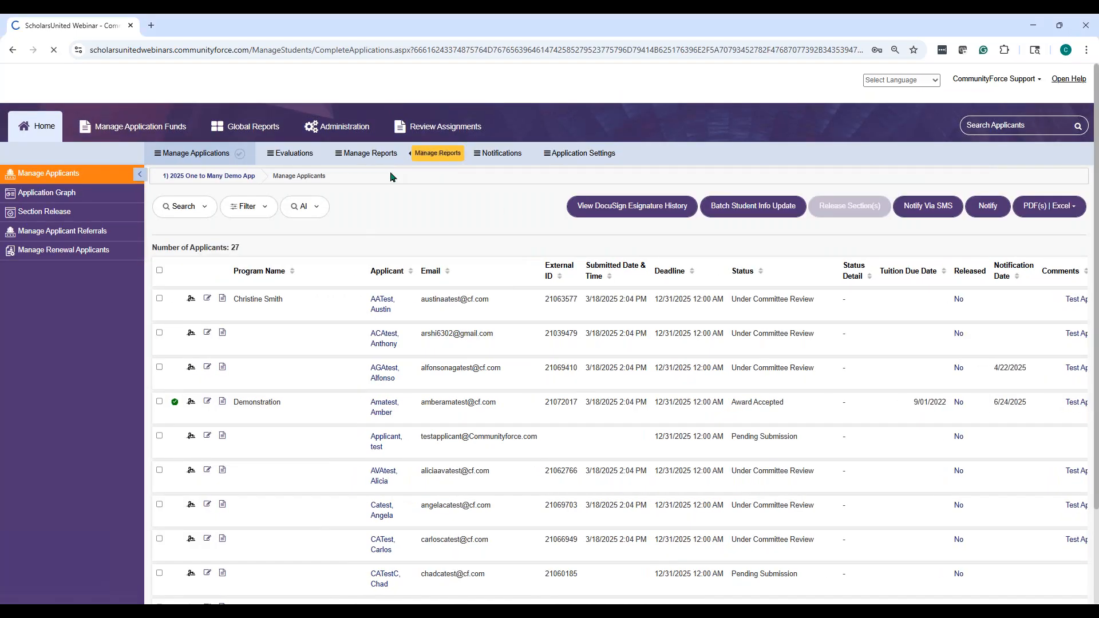
Step: Open the 07.15.25 Award Report for editing and proceed from its report details to the field selection
{"action": "scroll", "coordinate": [486, 511], "scroll_direction": "down", "scroll_amount": 1}
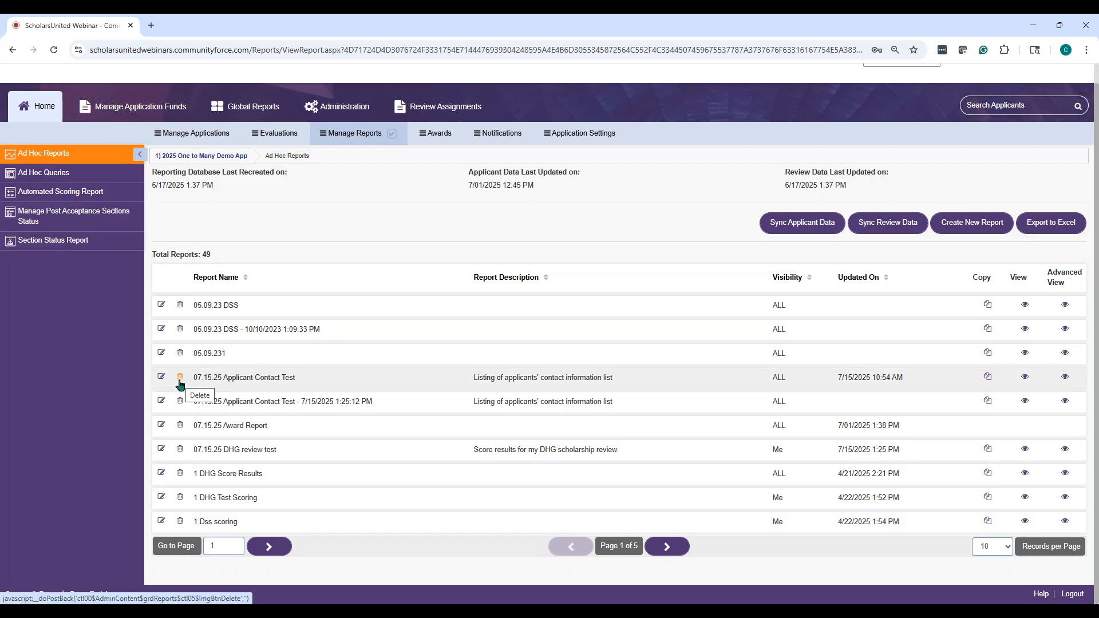
{"action": "left_click", "coordinate": [160, 424]}
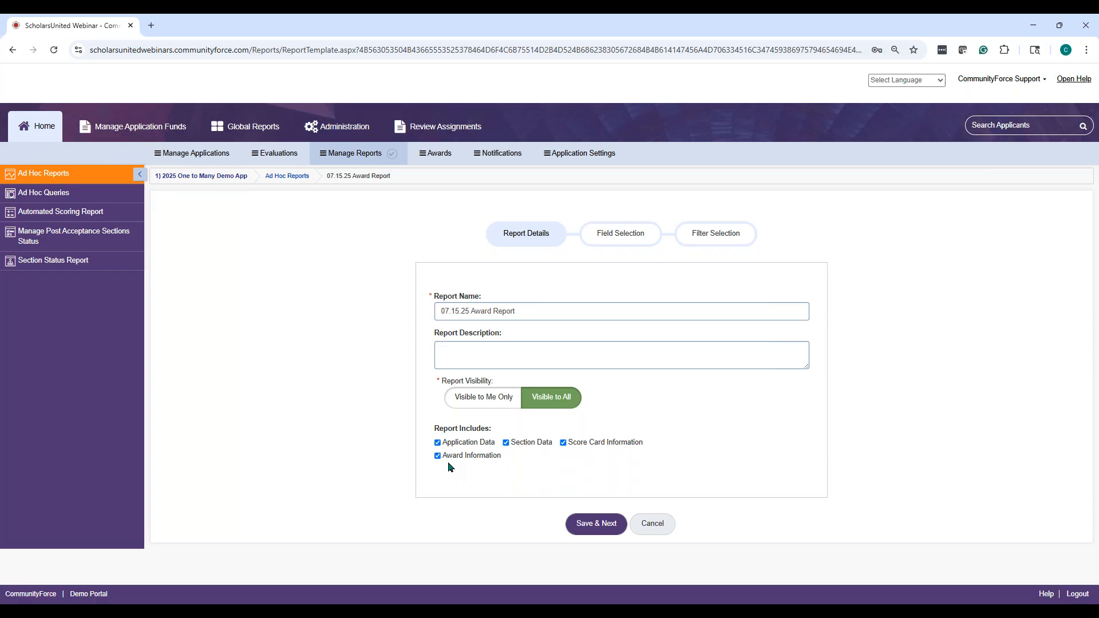
{"action": "left_click", "coordinate": [599, 527]}
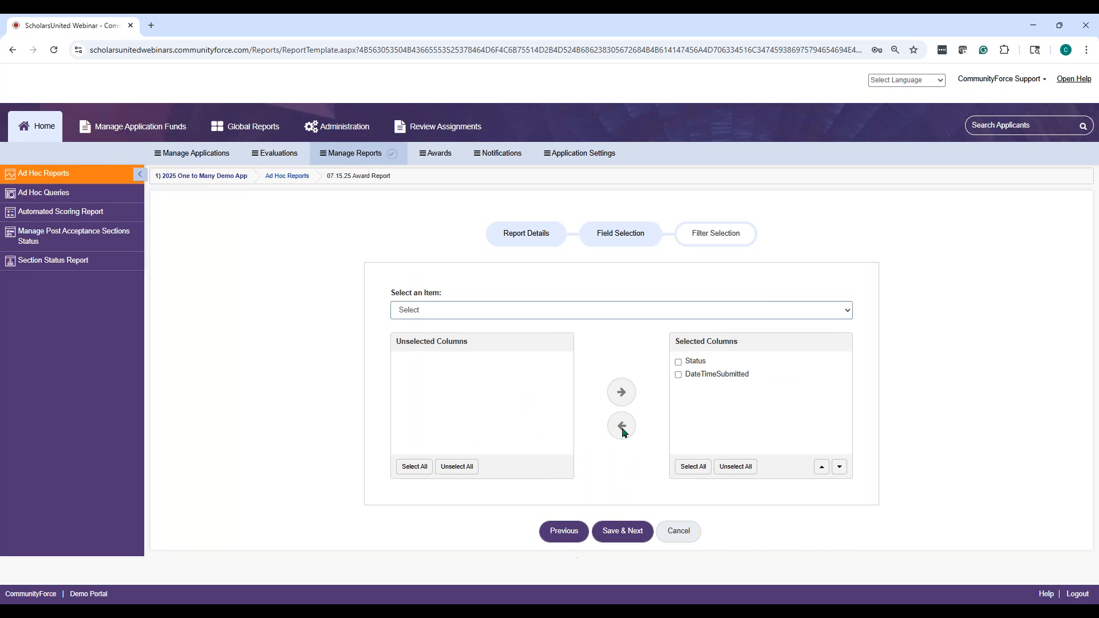
{"action": "left_click", "coordinate": [549, 530]}
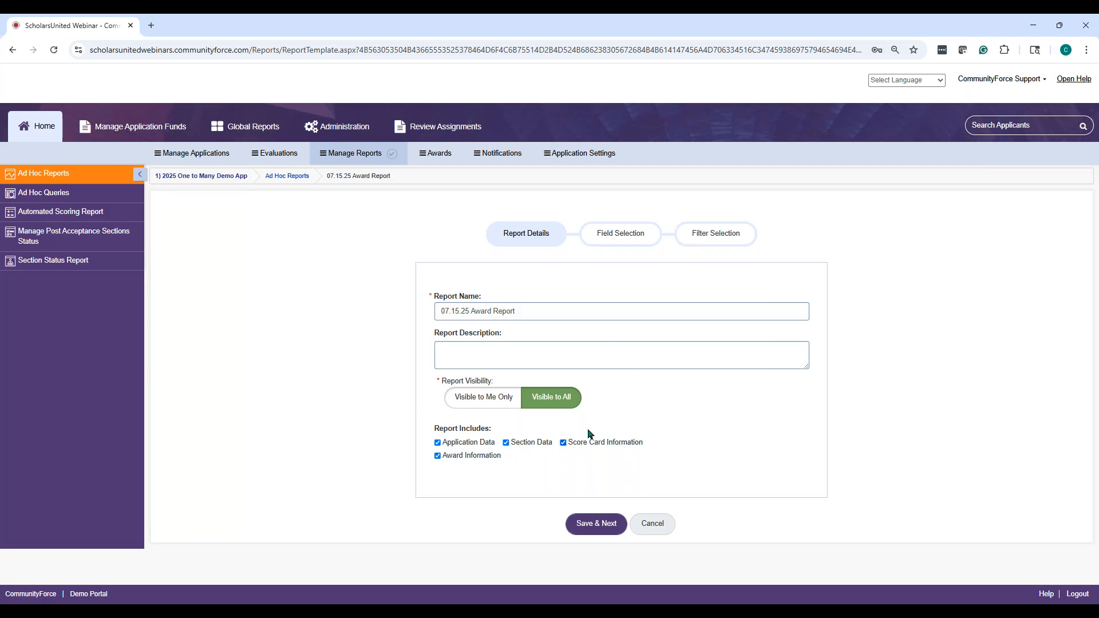
{"action": "left_click", "coordinate": [602, 526]}
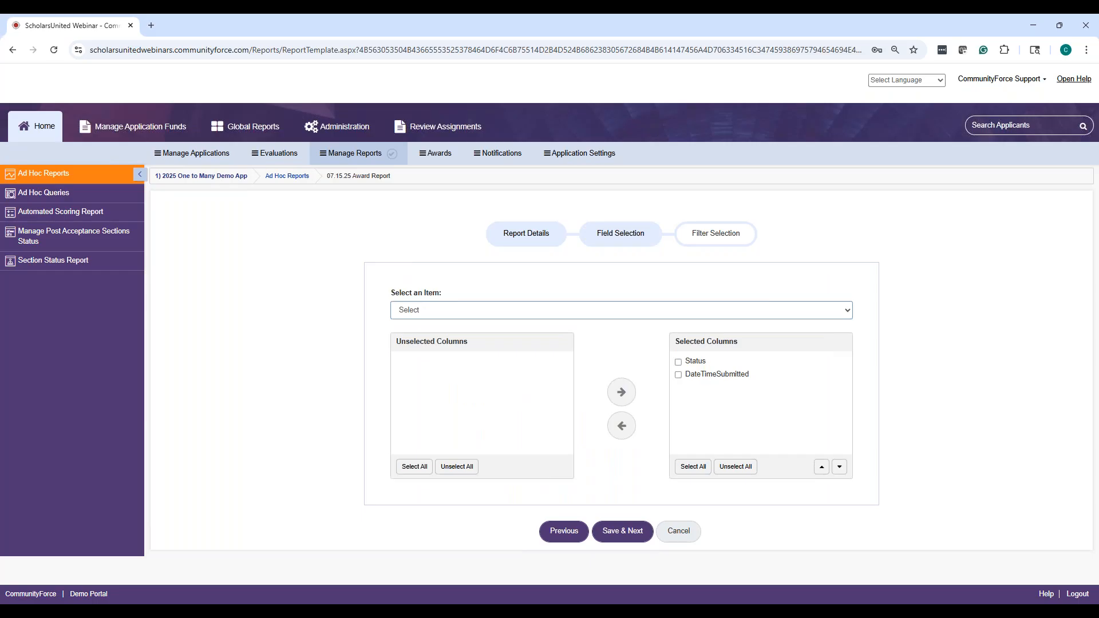
Step: Show the columns of the Award Information item and look through all its available fields
{"action": "left_click", "coordinate": [416, 309]}
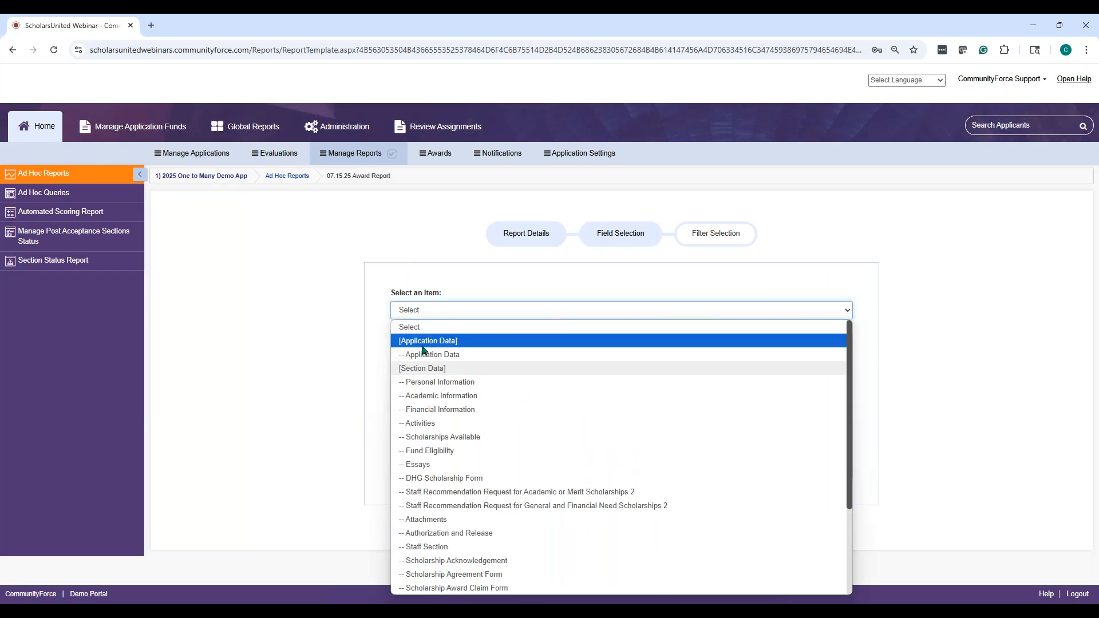
{"action": "scroll", "coordinate": [424, 349], "scroll_direction": "down", "scroll_amount": 2}
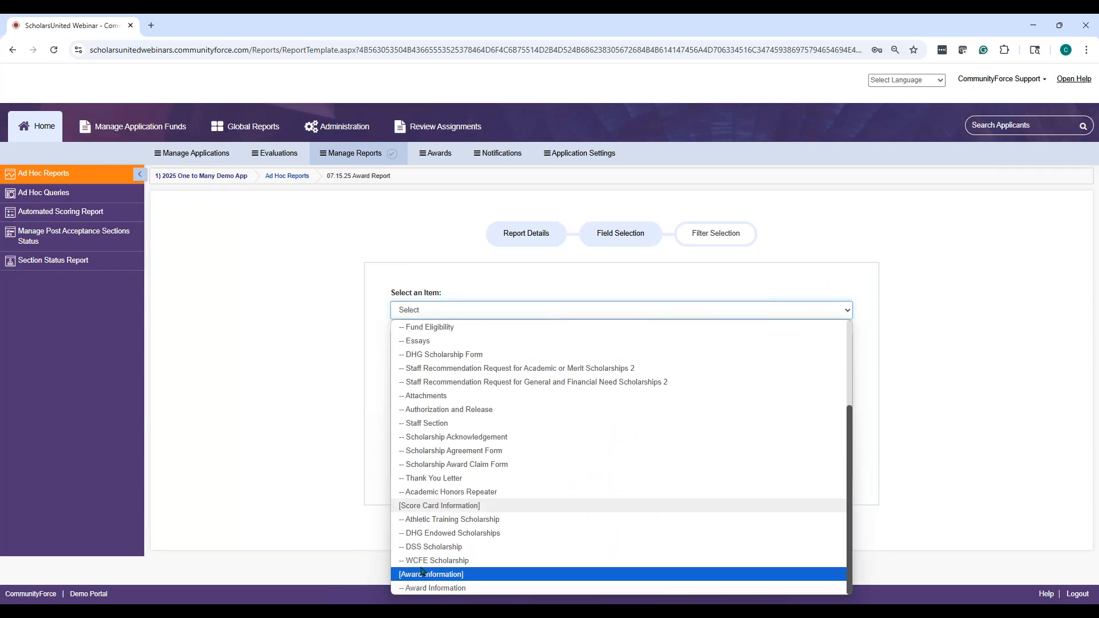
{"action": "scroll", "coordinate": [495, 385], "scroll_direction": "up", "scroll_amount": 3}
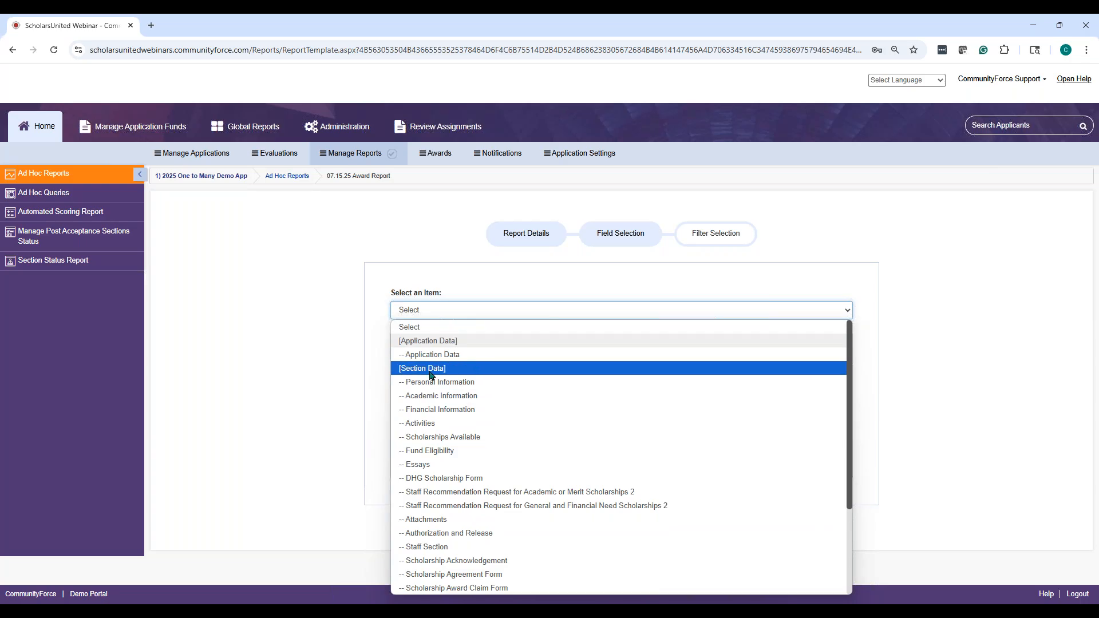
{"action": "scroll", "coordinate": [424, 430], "scroll_direction": "down", "scroll_amount": 3}
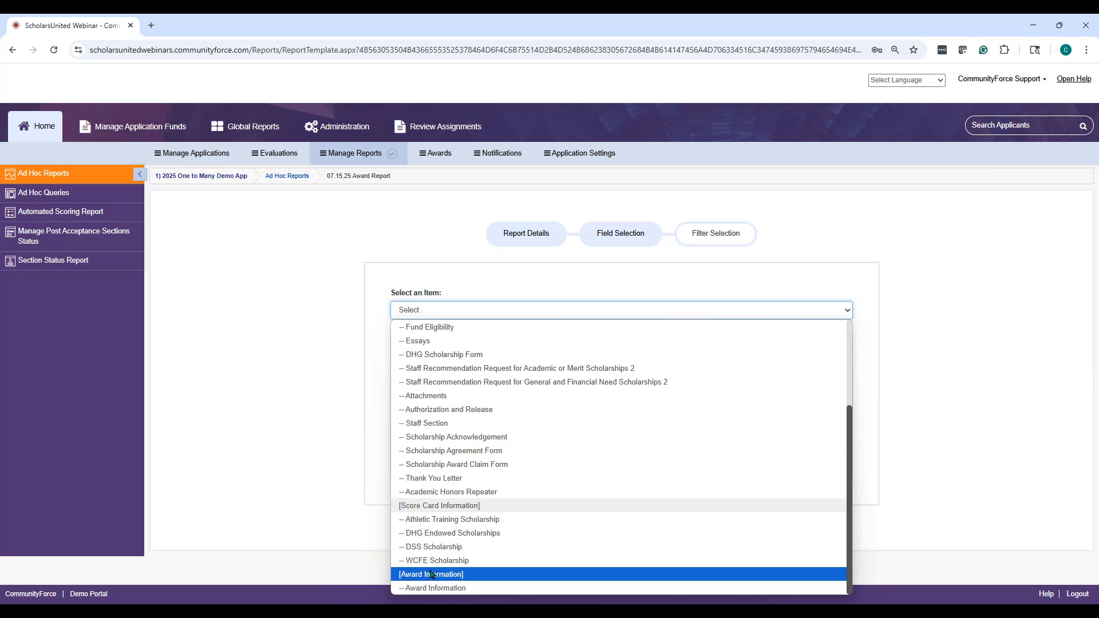
{"action": "left_click", "coordinate": [431, 588]}
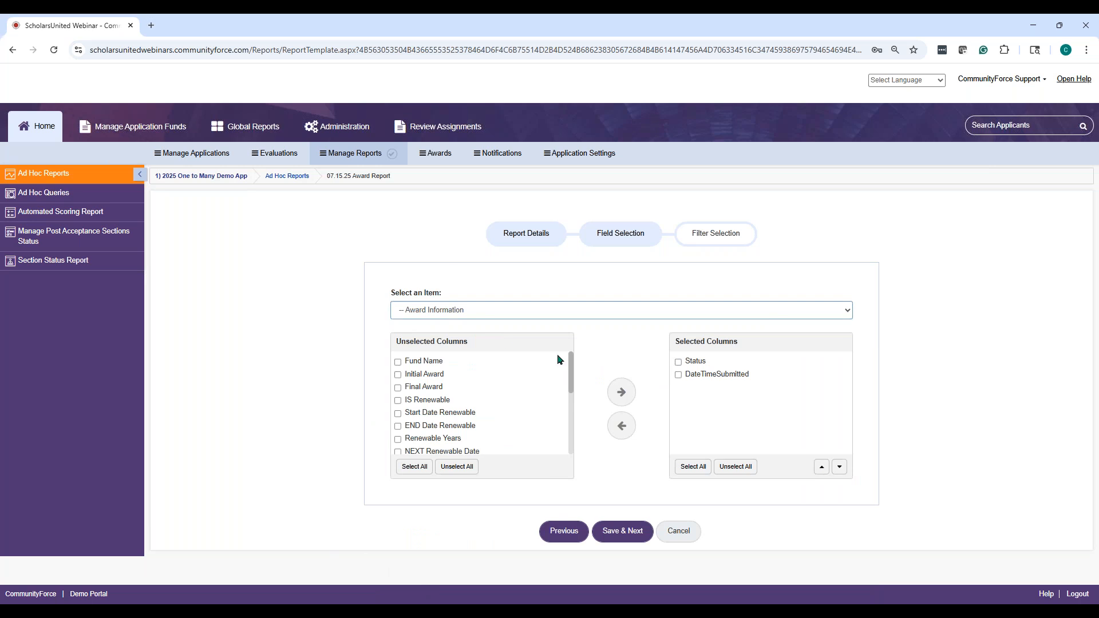
{"action": "left_click_drag", "start_coordinate": [571, 359], "coordinate": [569, 438]}
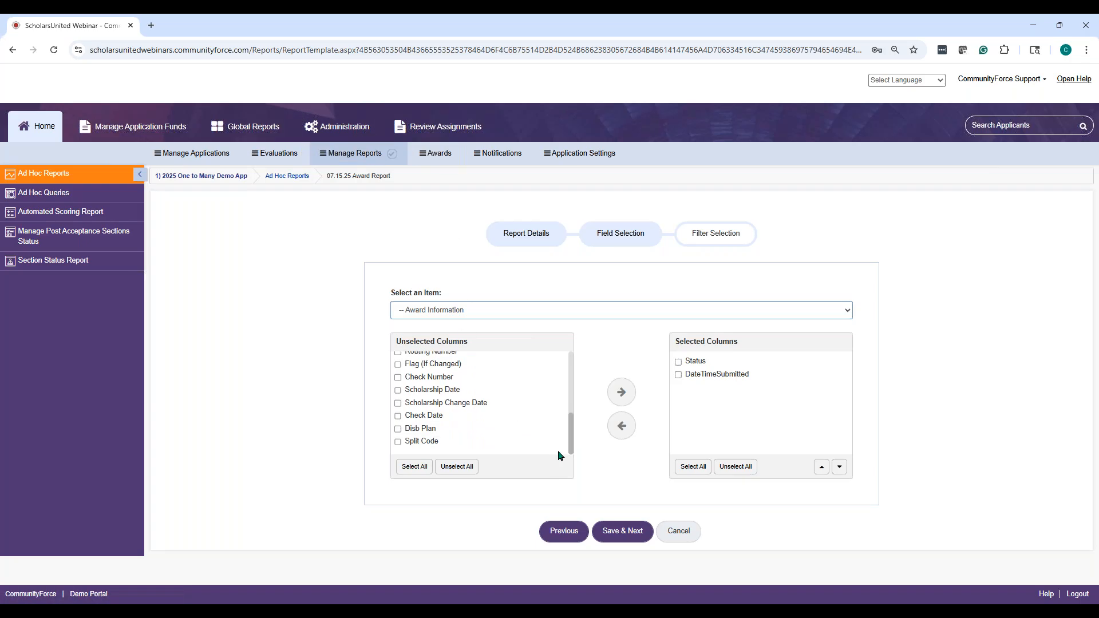
{"action": "left_click_drag", "start_coordinate": [571, 436], "coordinate": [578, 352]}
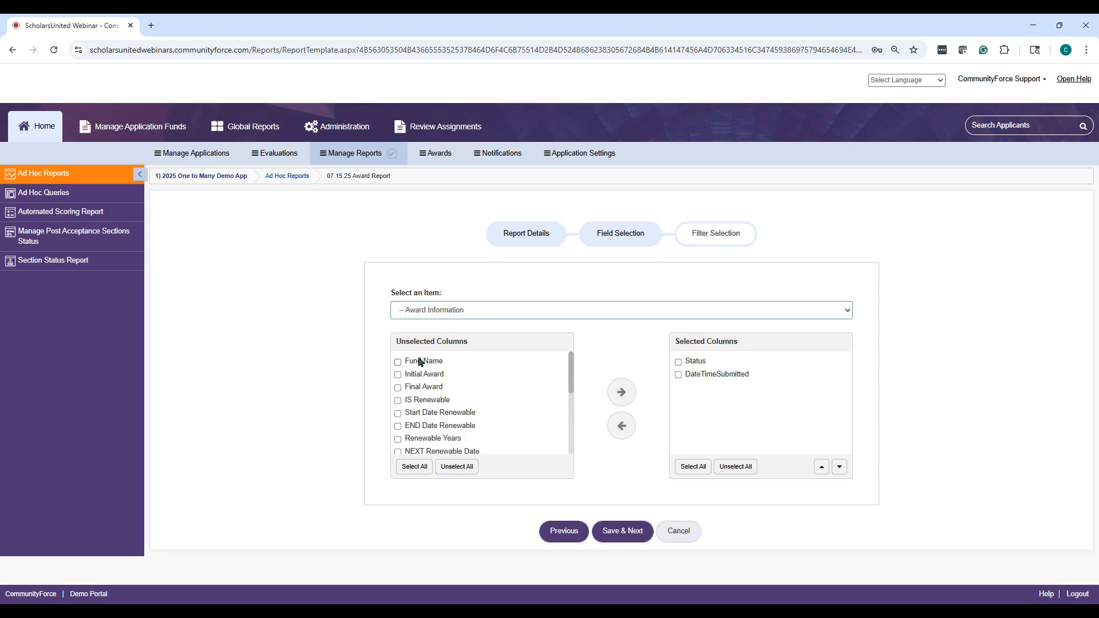
Step: Add the Fund Name and Final Award columns to the award report's selected columns
{"action": "left_click", "coordinate": [397, 362]}
{"action": "left_click_drag", "start_coordinate": [571, 368], "coordinate": [572, 432]}
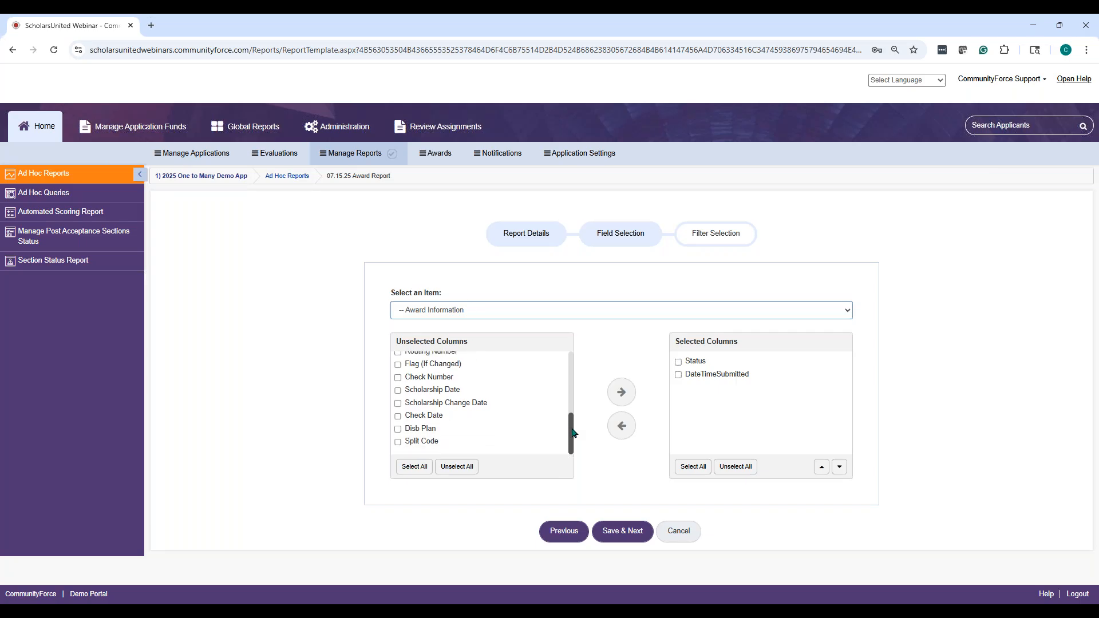
{"action": "left_click", "coordinate": [623, 395]}
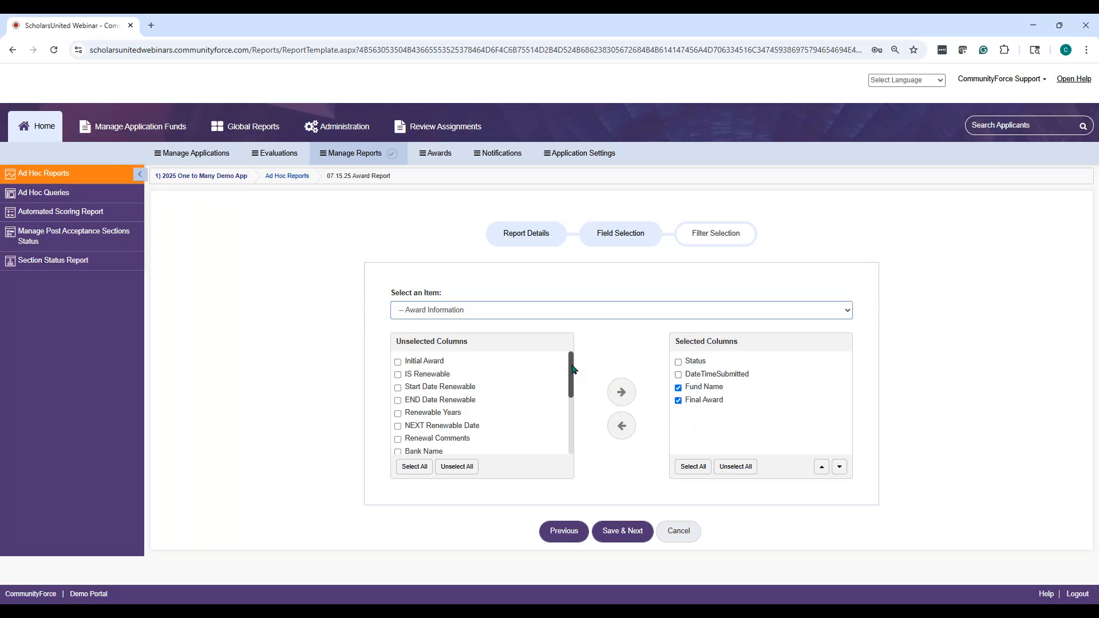
Step: Switch the item to Personal Information and mark the FIRSTNAME and LASTNAME columns
{"action": "left_click", "coordinate": [562, 310]}
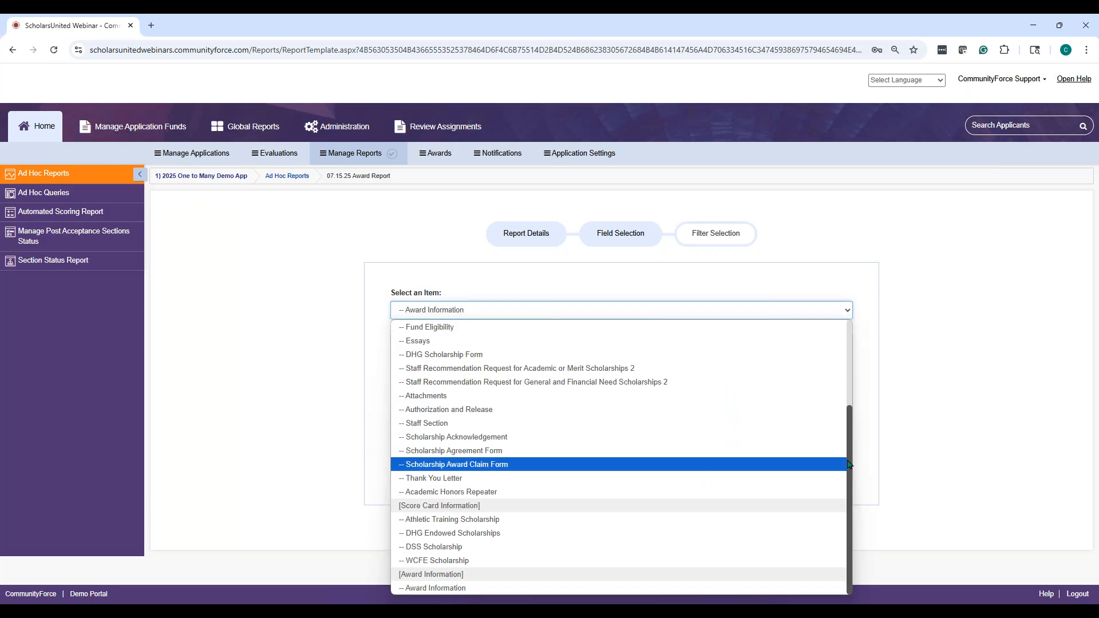
{"action": "left_click_drag", "start_coordinate": [849, 464], "coordinate": [860, 358]}
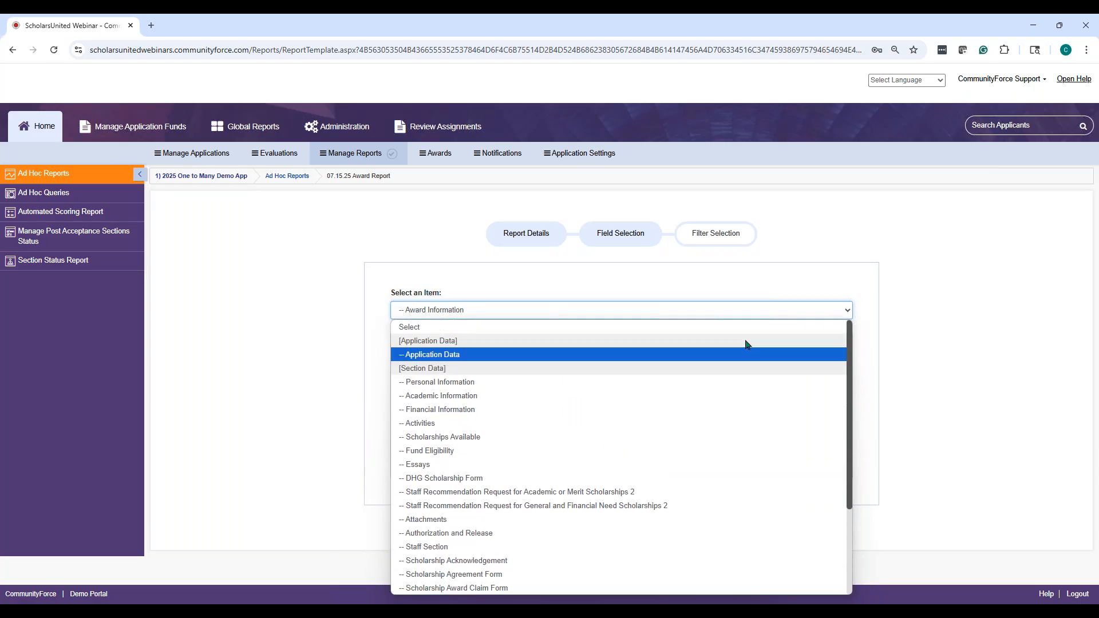
{"action": "left_click", "coordinate": [447, 382]}
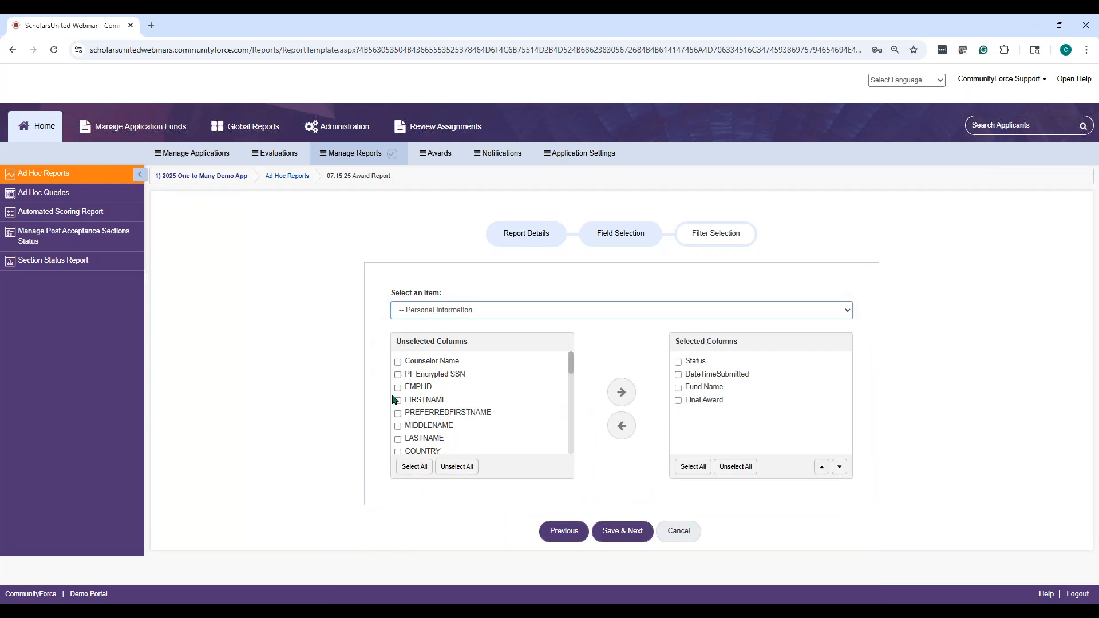
{"action": "left_click", "coordinate": [398, 400]}
{"action": "left_click", "coordinate": [398, 439]}
Step: Mark the ADDRESS1, ADDRESS2, ADDRESS3, ADDRESS4, CITY and STATE columns of the Personal Information item
{"action": "left_click_drag", "start_coordinate": [570, 361], "coordinate": [566, 389]}
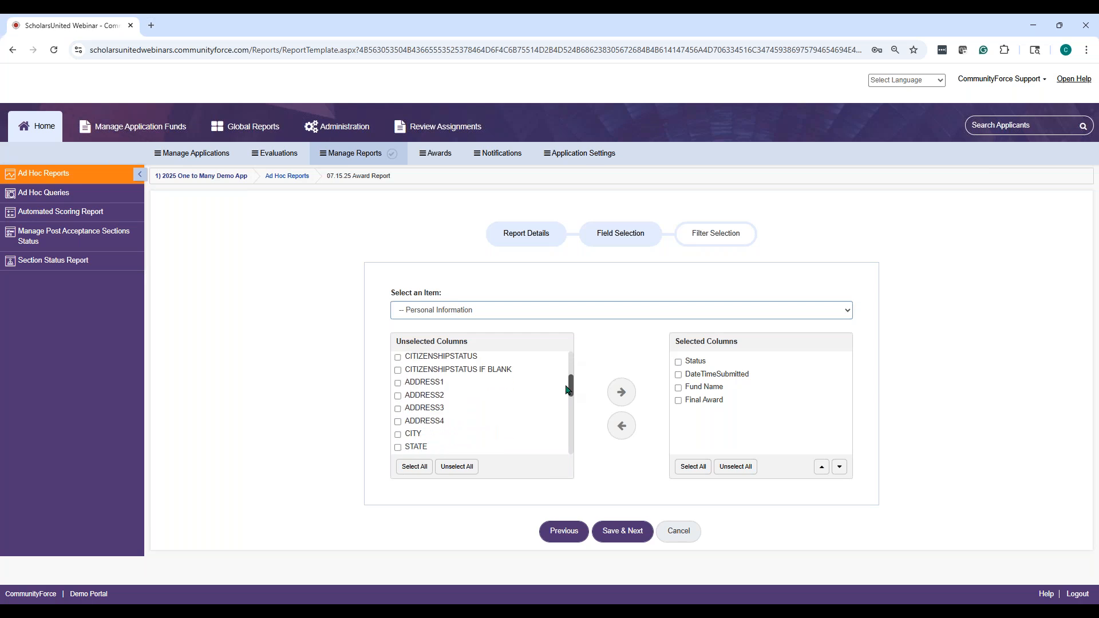
{"action": "left_click", "coordinate": [398, 383]}
{"action": "left_click", "coordinate": [398, 396]}
{"action": "left_click", "coordinate": [398, 408]}
{"action": "left_click", "coordinate": [397, 421]}
{"action": "left_click", "coordinate": [398, 435]}
{"action": "left_click", "coordinate": [398, 448]}
Step: Mark PI_City Dependant, COUNTY, POSTAL, STATERESIDENCE, MOBILE, WORK and EMAIL, and move all marked Personal Information columns to the selected columns
{"action": "scroll", "coordinate": [478, 429], "scroll_direction": "down", "scroll_amount": 2}
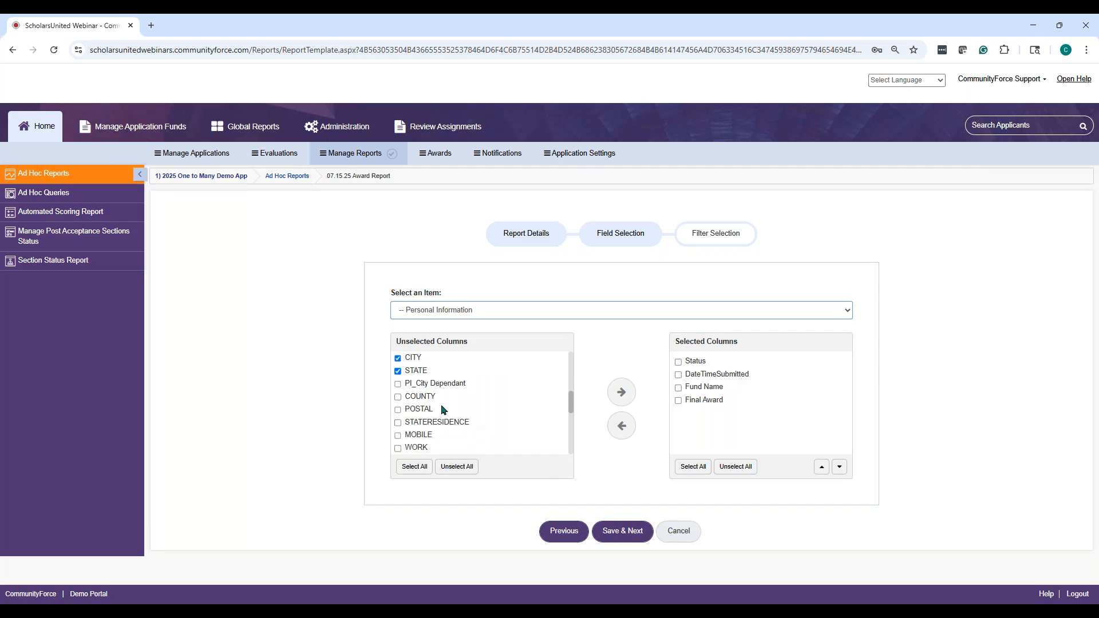
{"action": "left_click", "coordinate": [398, 384]}
{"action": "left_click", "coordinate": [399, 399]}
{"action": "left_click_drag", "start_coordinate": [570, 398], "coordinate": [570, 405]}
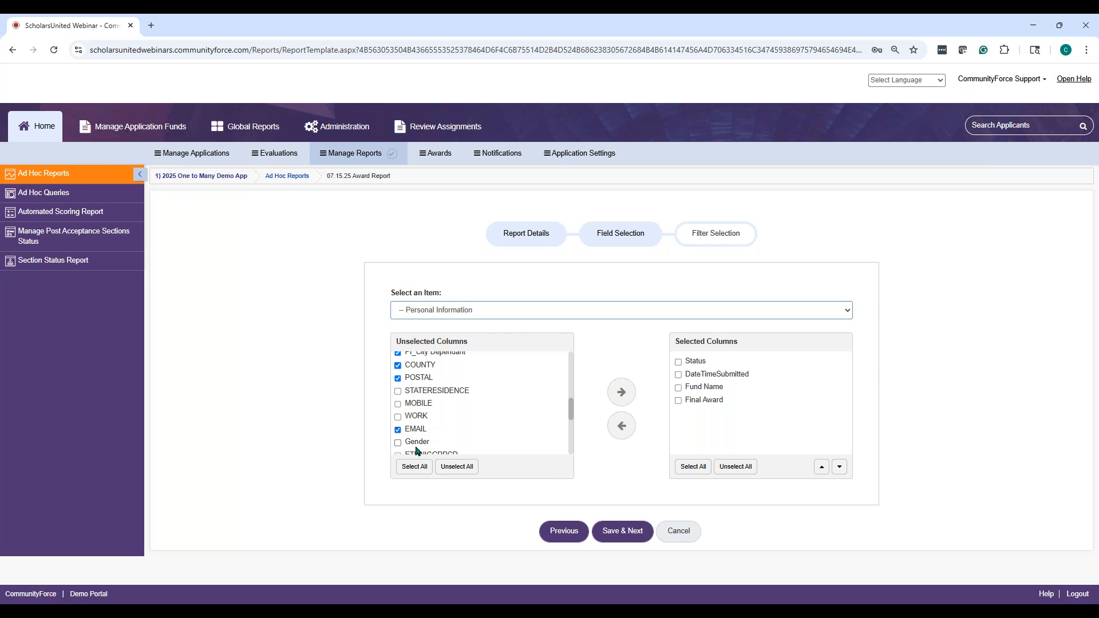
{"action": "left_click", "coordinate": [418, 405]}
{"action": "left_click", "coordinate": [398, 392]}
{"action": "left_click", "coordinate": [623, 391]}
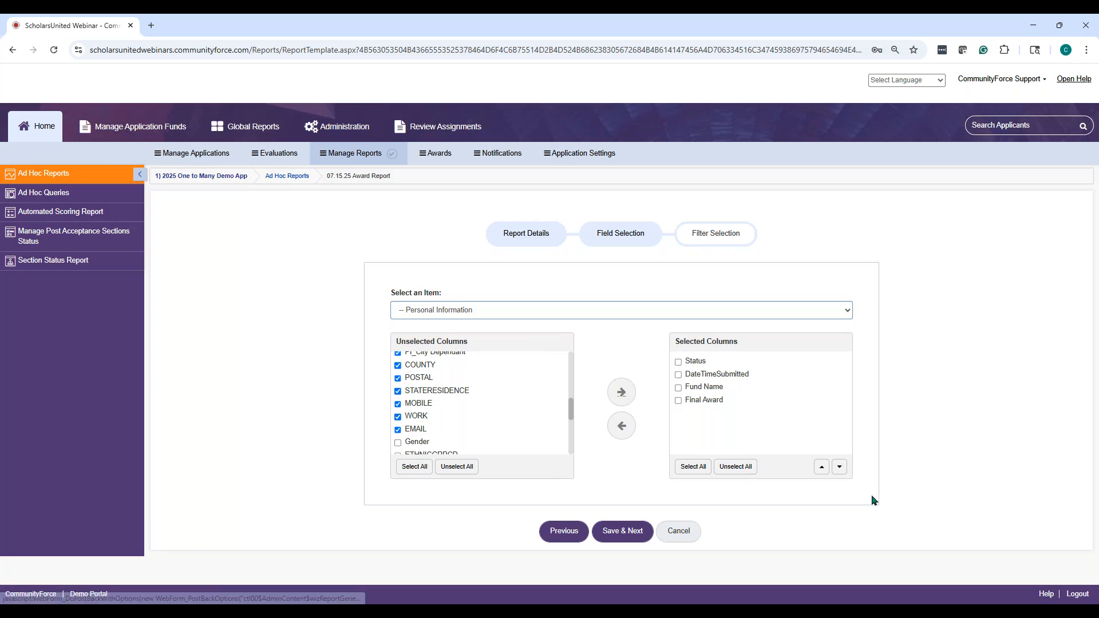
Step: Save and finish the 07.15.25 Award Report without filter conditions, and view the report
{"action": "left_click", "coordinate": [637, 533]}
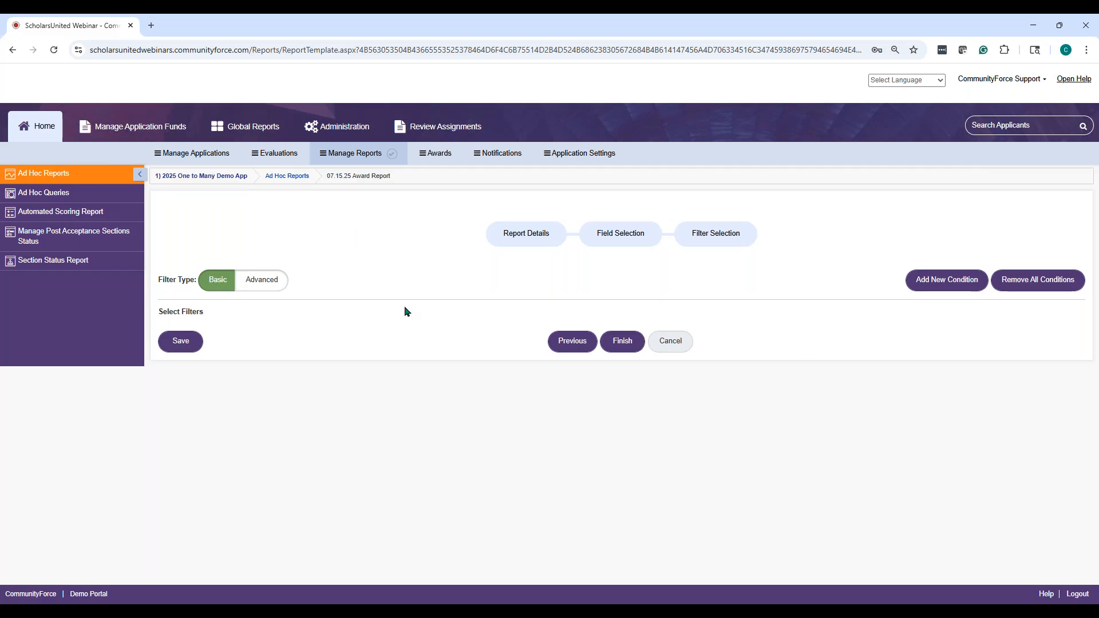
{"action": "left_click", "coordinate": [623, 344]}
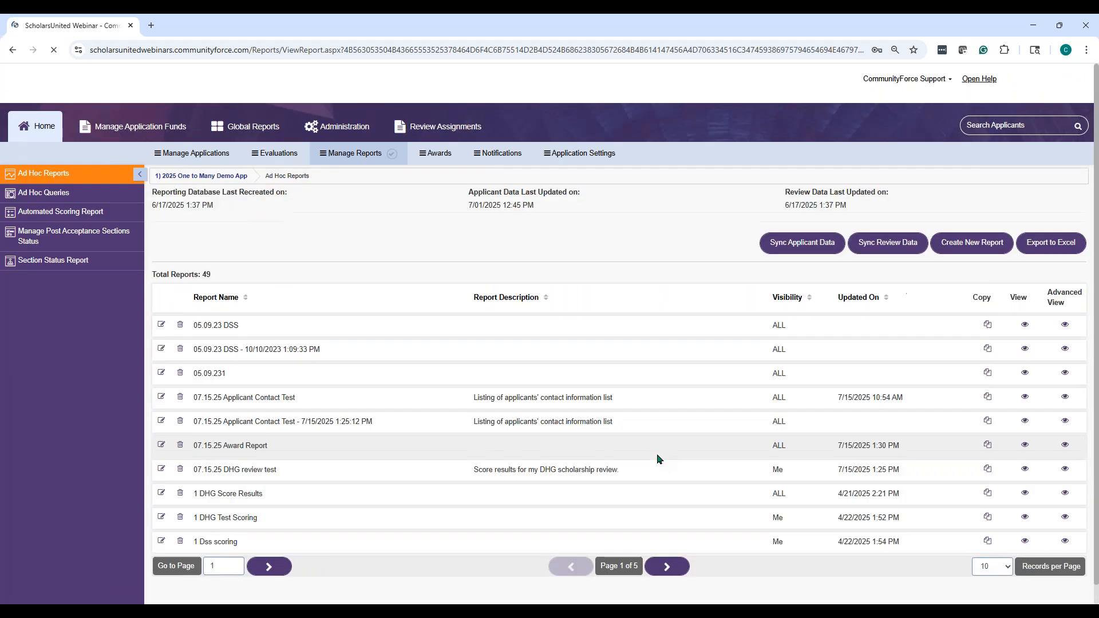
{"action": "scroll", "coordinate": [255, 429], "scroll_direction": "down", "scroll_amount": 1}
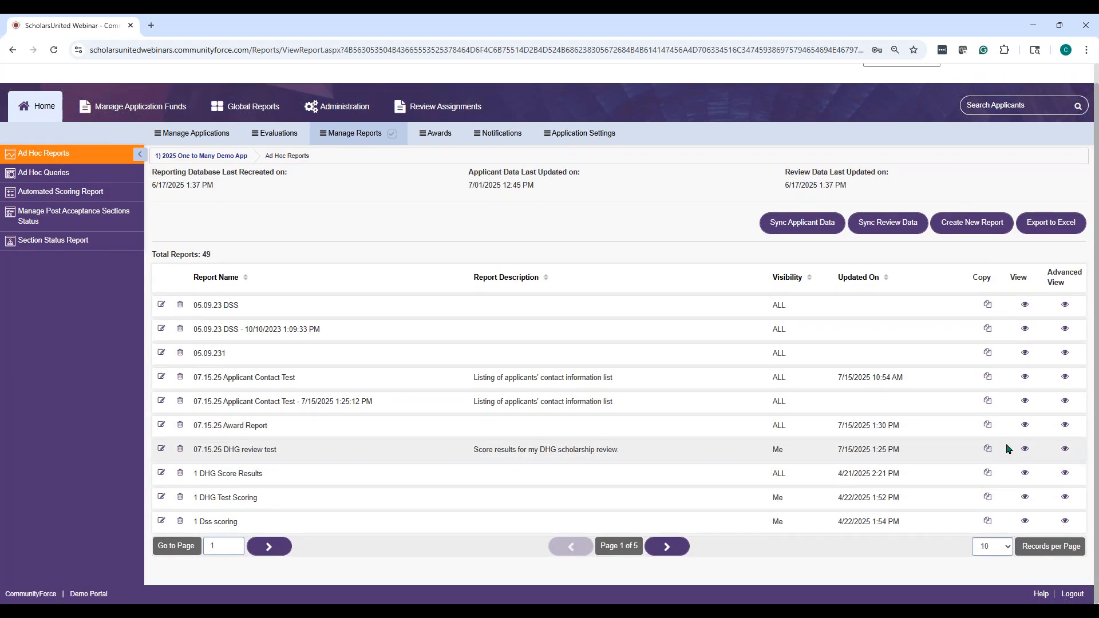
{"action": "left_click", "coordinate": [1023, 427]}
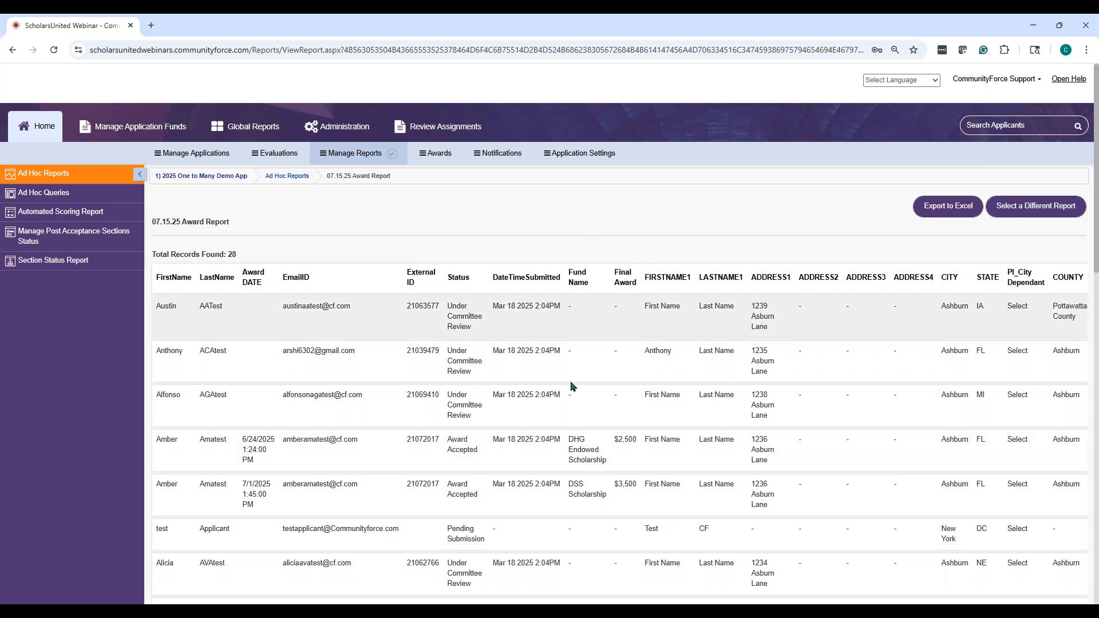
Step: Examine the award report's records, comparing status, award date, fund name and final award for each applicant
{"action": "scroll", "coordinate": [618, 392], "scroll_direction": "down", "scroll_amount": 3}
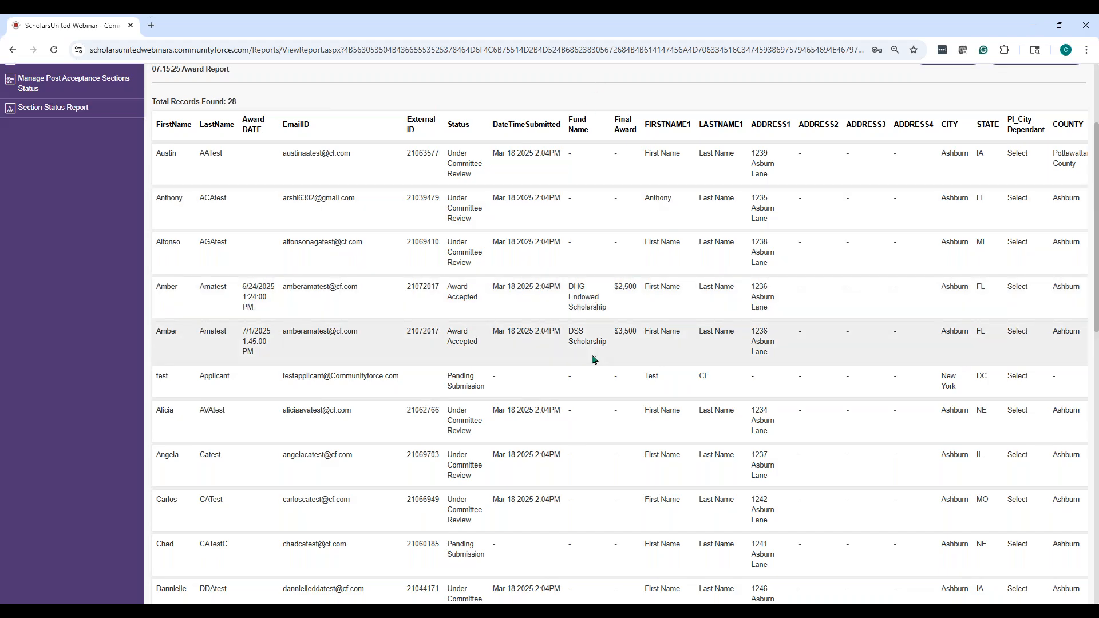
{"action": "scroll", "coordinate": [592, 359], "scroll_direction": "down", "scroll_amount": 9}
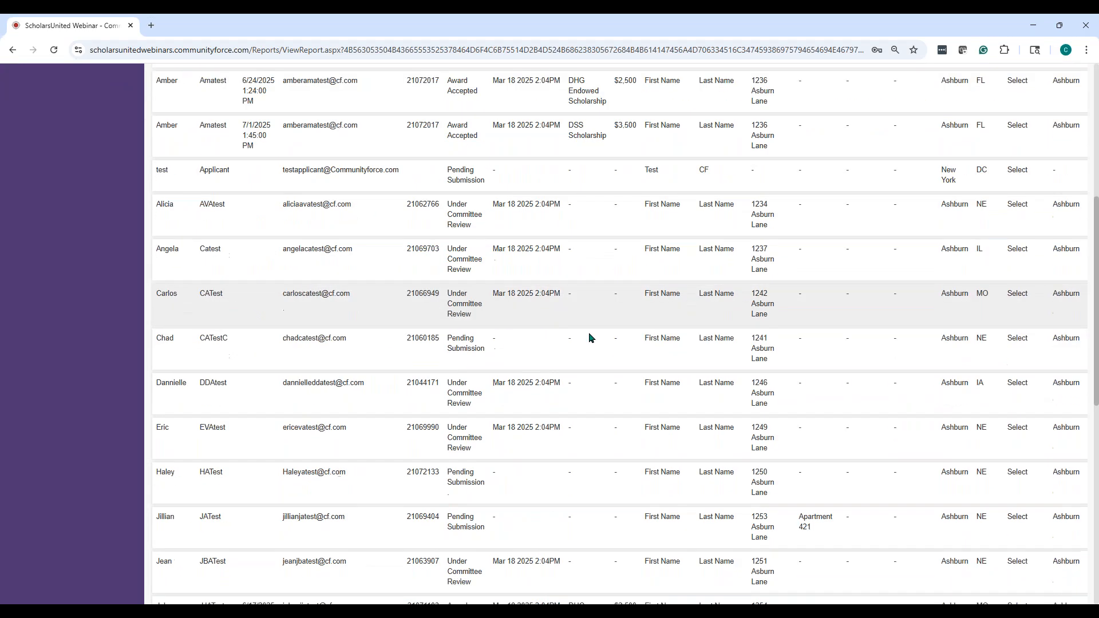
{"action": "scroll", "coordinate": [583, 343], "scroll_direction": "down", "scroll_amount": 4}
{"action": "scroll", "coordinate": [582, 343], "scroll_direction": "up", "scroll_amount": 9}
{"action": "scroll", "coordinate": [584, 352], "scroll_direction": "down", "scroll_amount": 8}
{"action": "scroll", "coordinate": [583, 352], "scroll_direction": "up", "scroll_amount": 15}
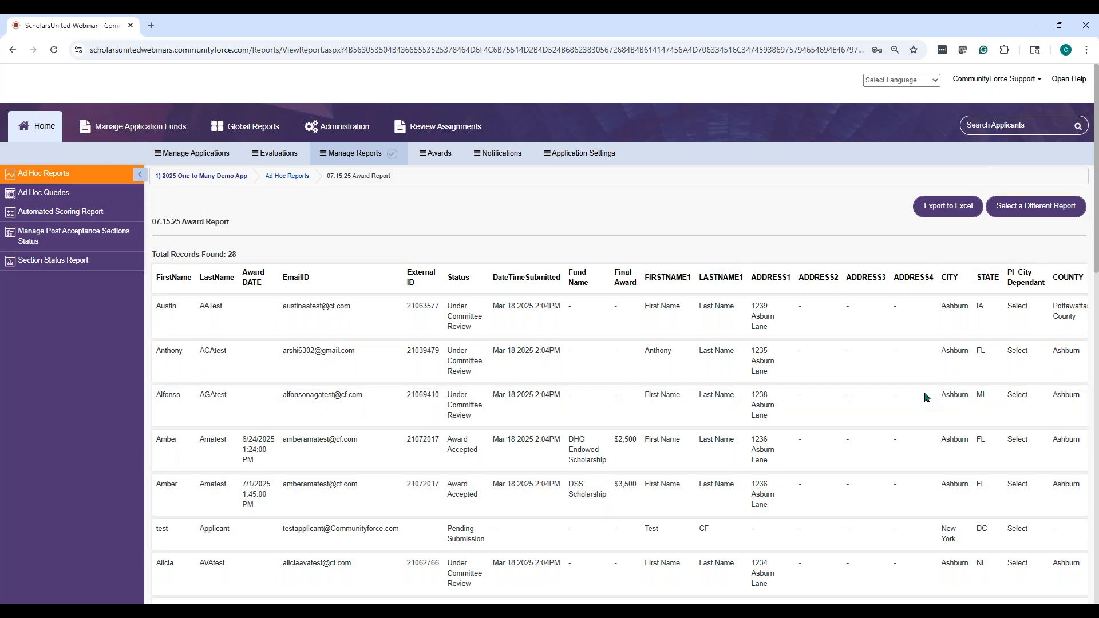
{"action": "scroll", "coordinate": [627, 486], "scroll_direction": "down", "scroll_amount": 3}
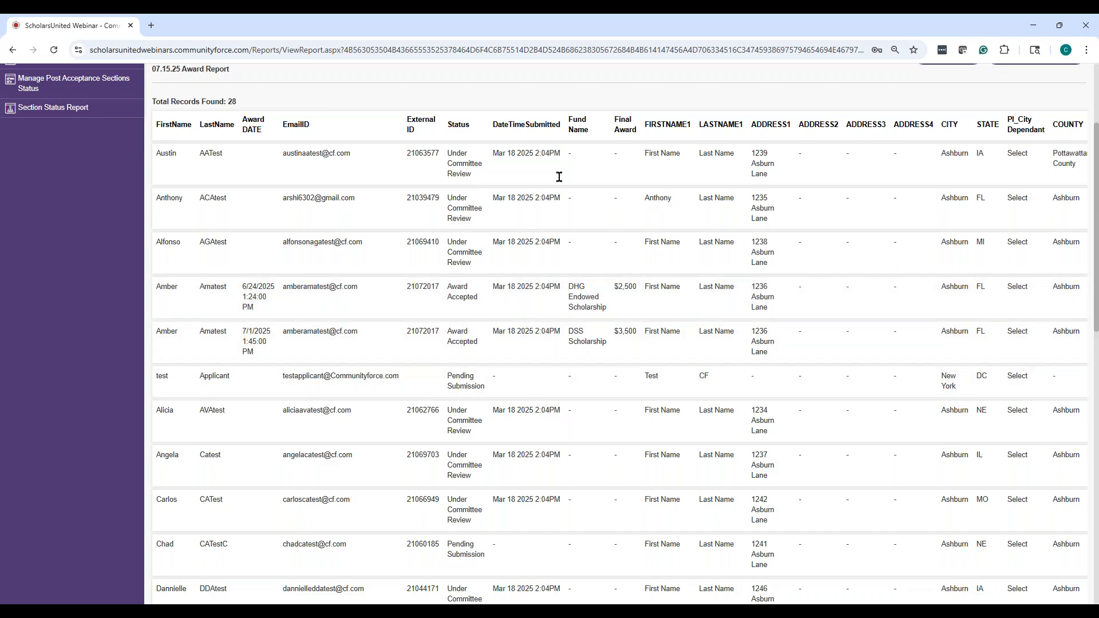
{"action": "scroll", "coordinate": [561, 177], "scroll_direction": "up", "scroll_amount": 3}
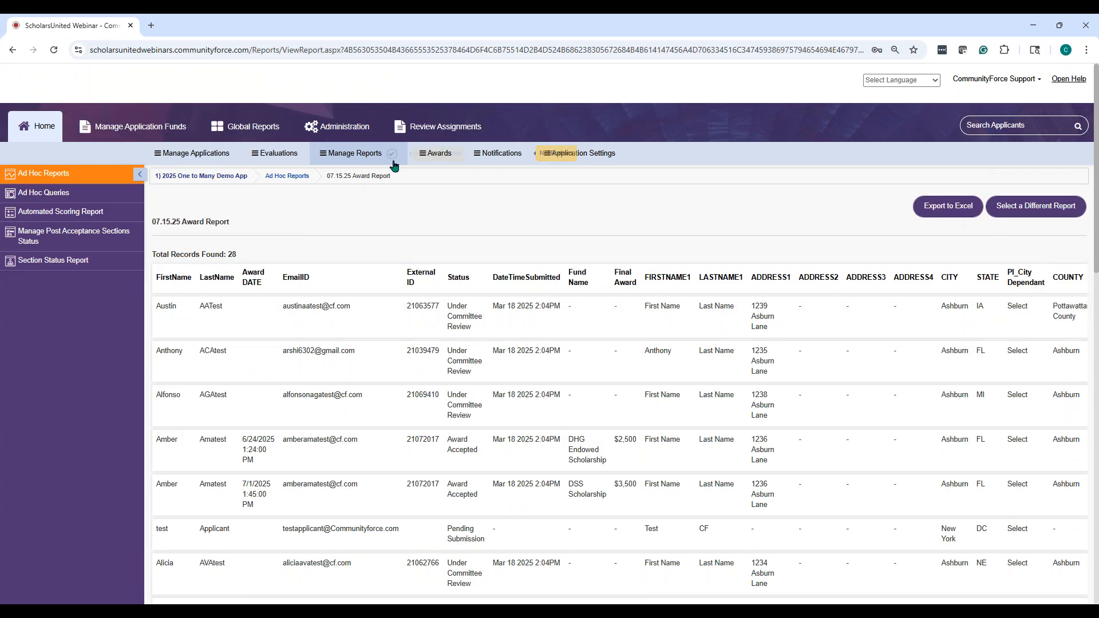
Step: Open the 07.15.25 DHG review test report for editing, check its selected columns, and return to its report details
{"action": "left_click", "coordinate": [276, 177]}
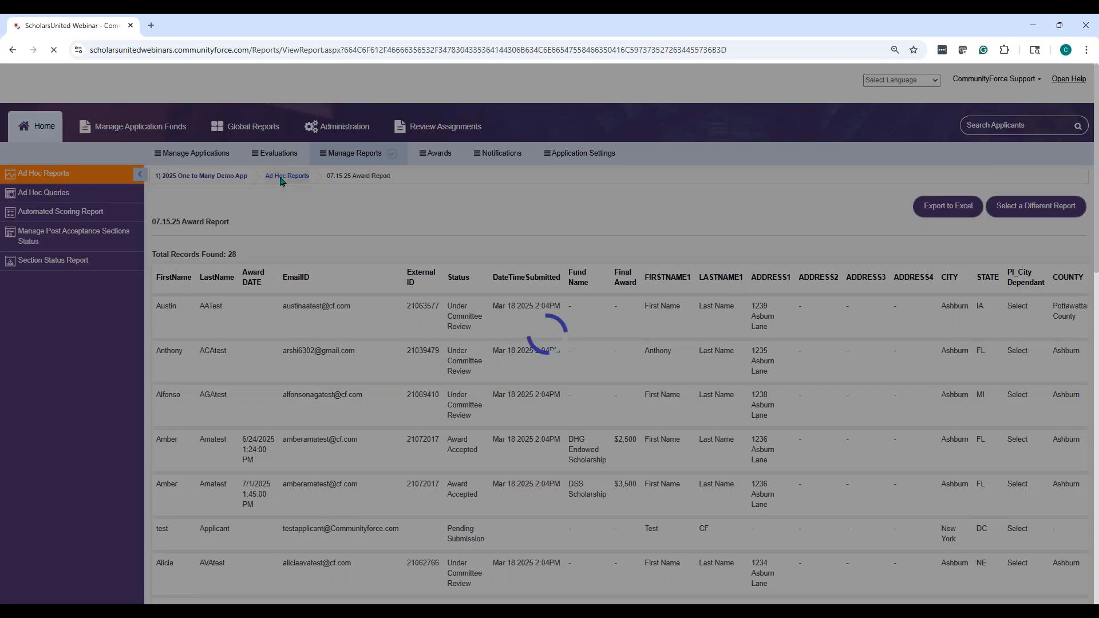
{"action": "scroll", "coordinate": [366, 332], "scroll_direction": "down", "scroll_amount": 1}
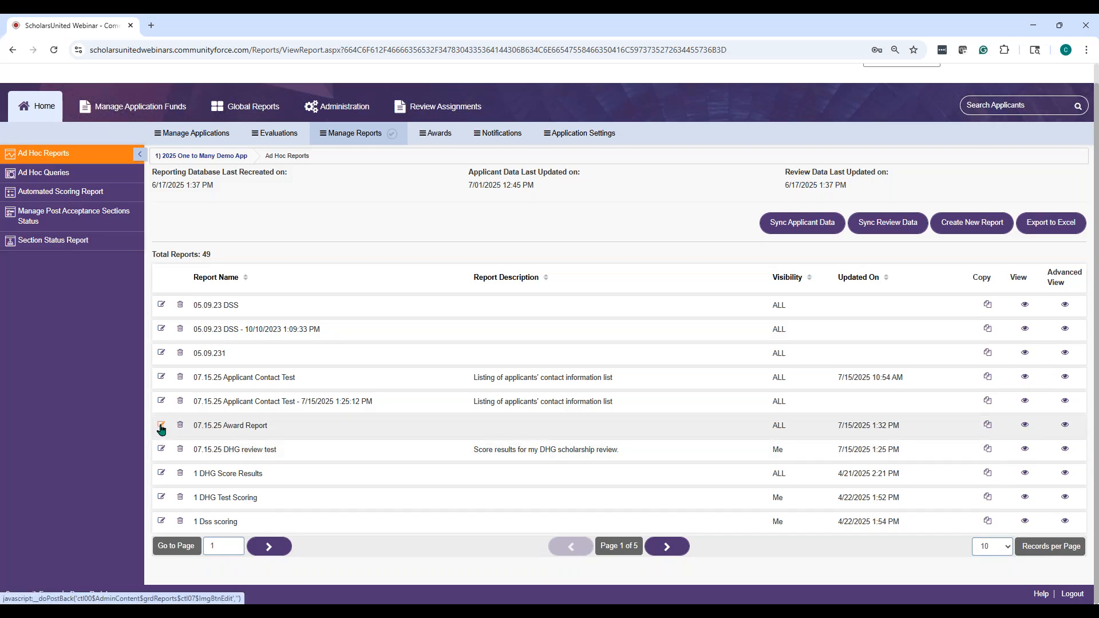
{"action": "left_click", "coordinate": [161, 449]}
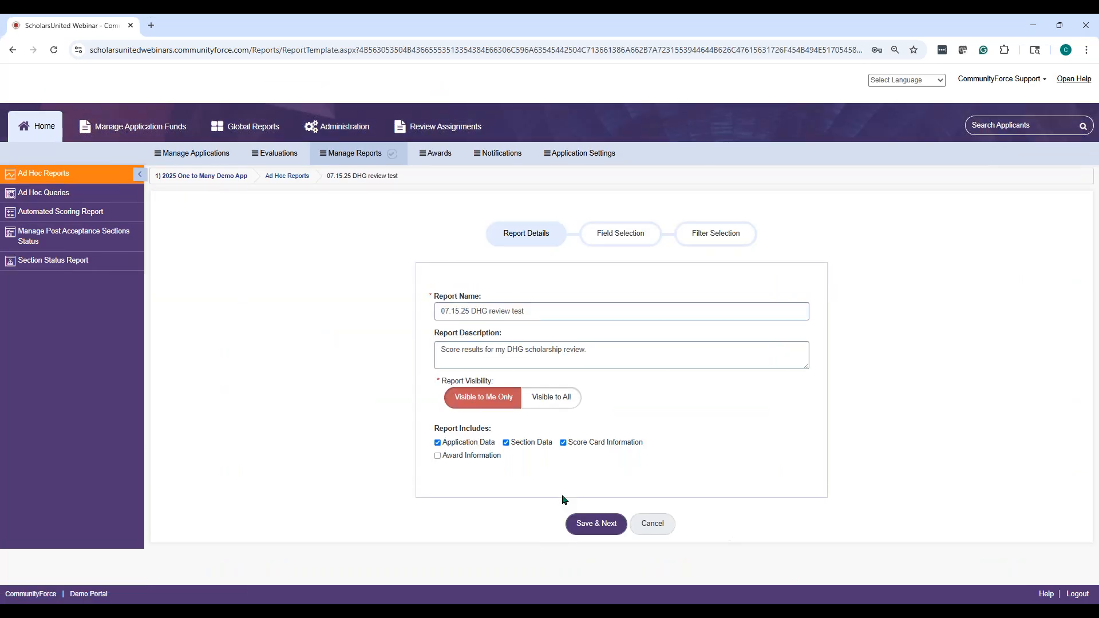
{"action": "left_click", "coordinate": [588, 527]}
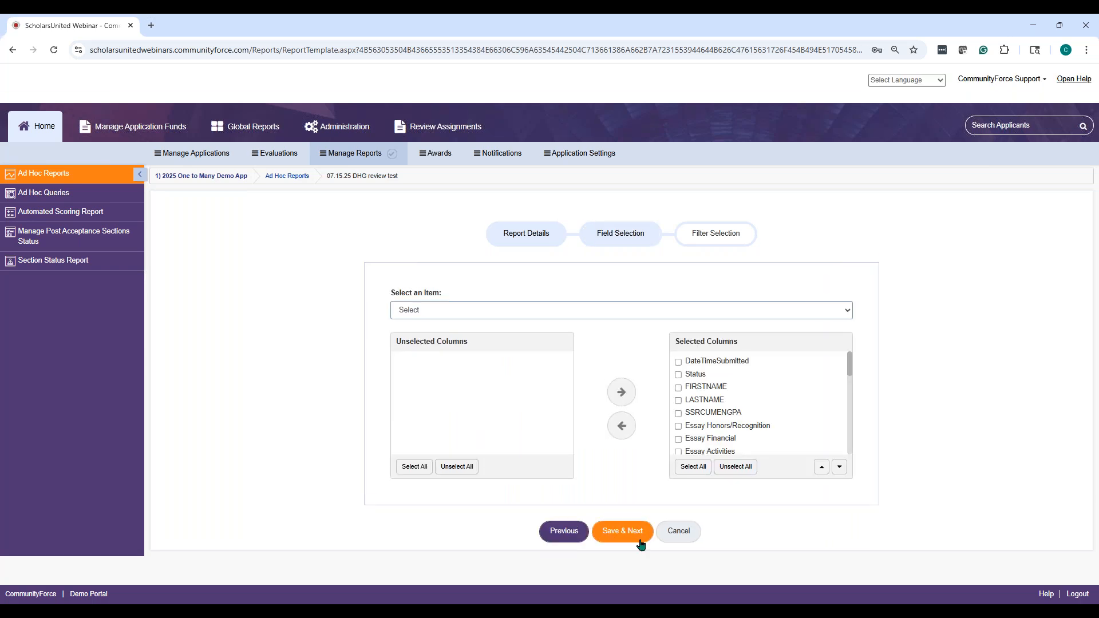
{"action": "left_click", "coordinate": [570, 532]}
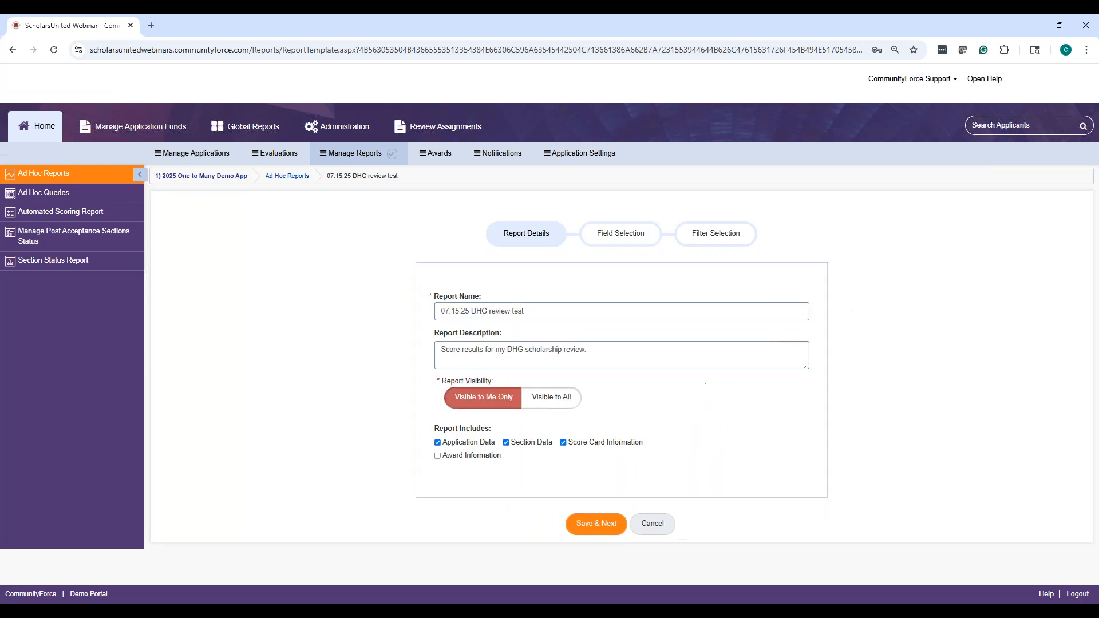
Step: Include Award Information in the 07.15.25 DHG review test report and list the DHG Endowed Scholarships columns in field selection
{"action": "left_click", "coordinate": [437, 456]}
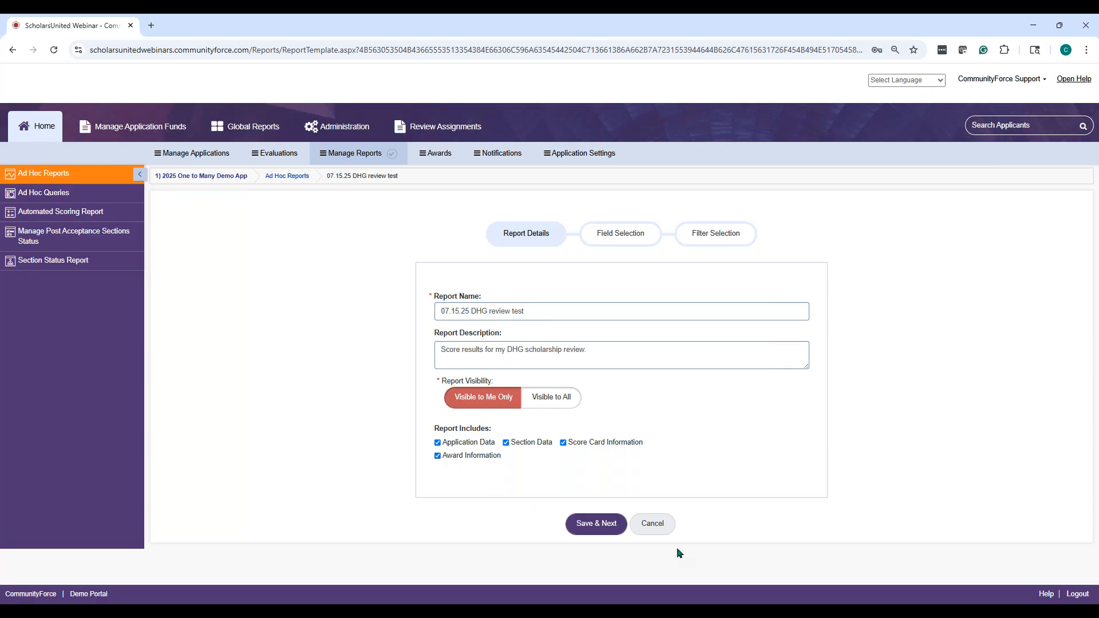
{"action": "left_click", "coordinate": [608, 524]}
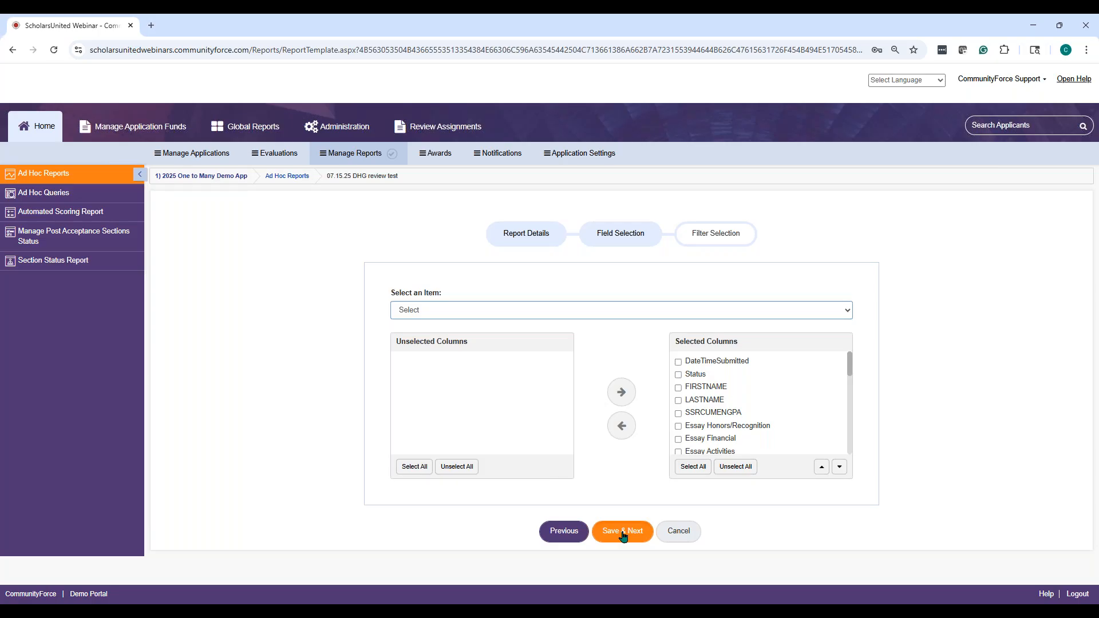
{"action": "left_click", "coordinate": [513, 311]}
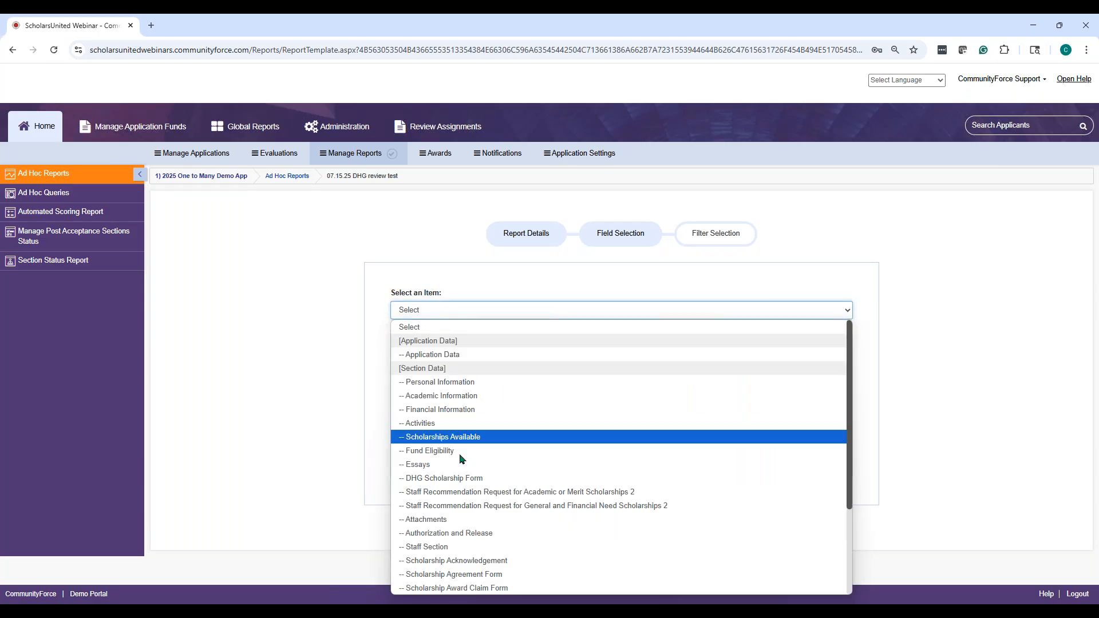
{"action": "scroll", "coordinate": [461, 458], "scroll_direction": "down", "scroll_amount": 2}
{"action": "left_click", "coordinate": [491, 530]}
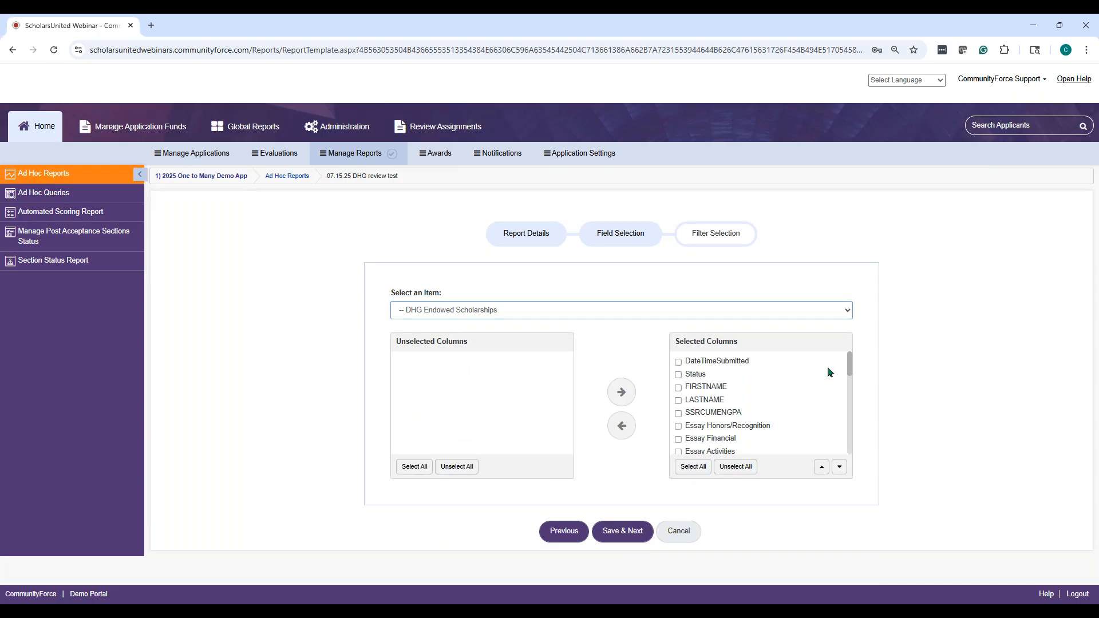
Step: Check the end of the DHG review test report's selected columns, and leave field selection without further changes
{"action": "left_click_drag", "start_coordinate": [850, 365], "coordinate": [853, 457]}
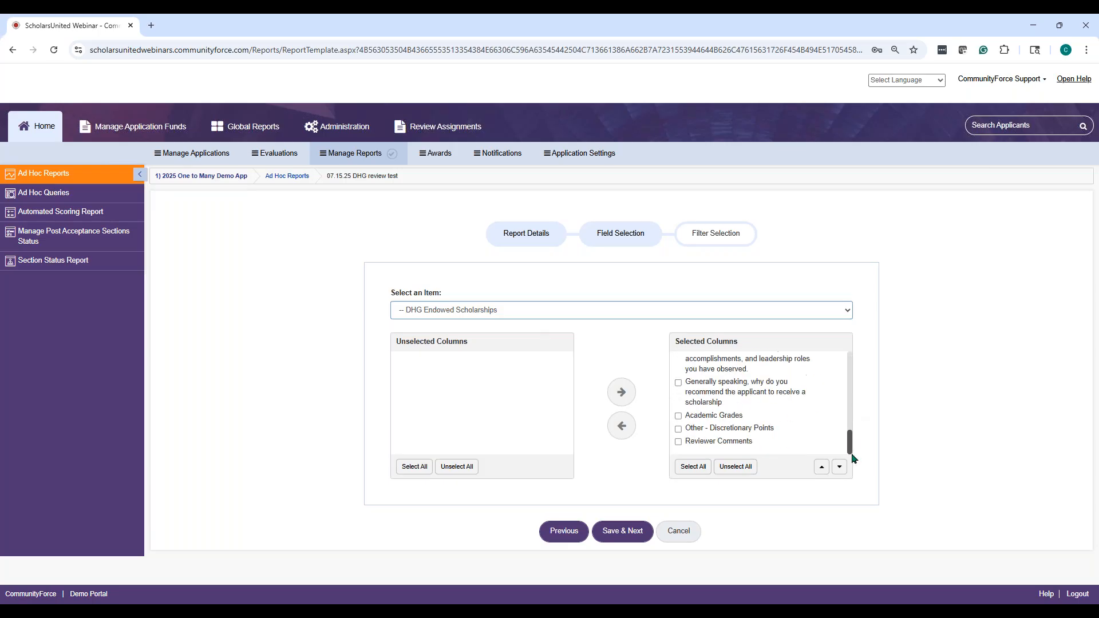
{"action": "left_click", "coordinate": [481, 309]}
{"action": "left_click", "coordinate": [542, 309]}
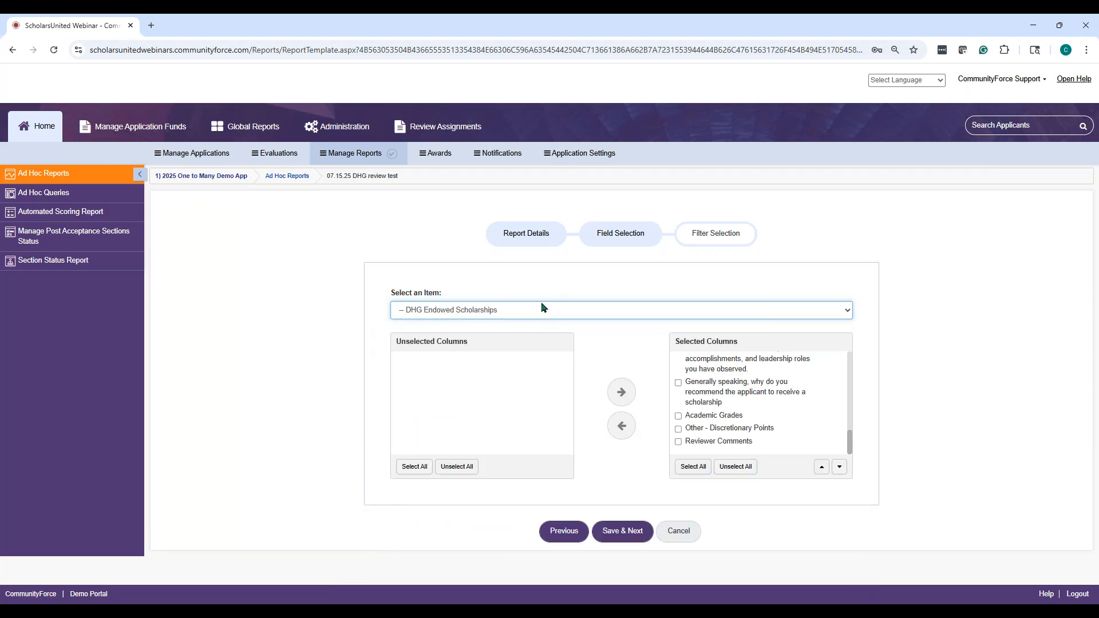
{"action": "left_click", "coordinate": [686, 532]}
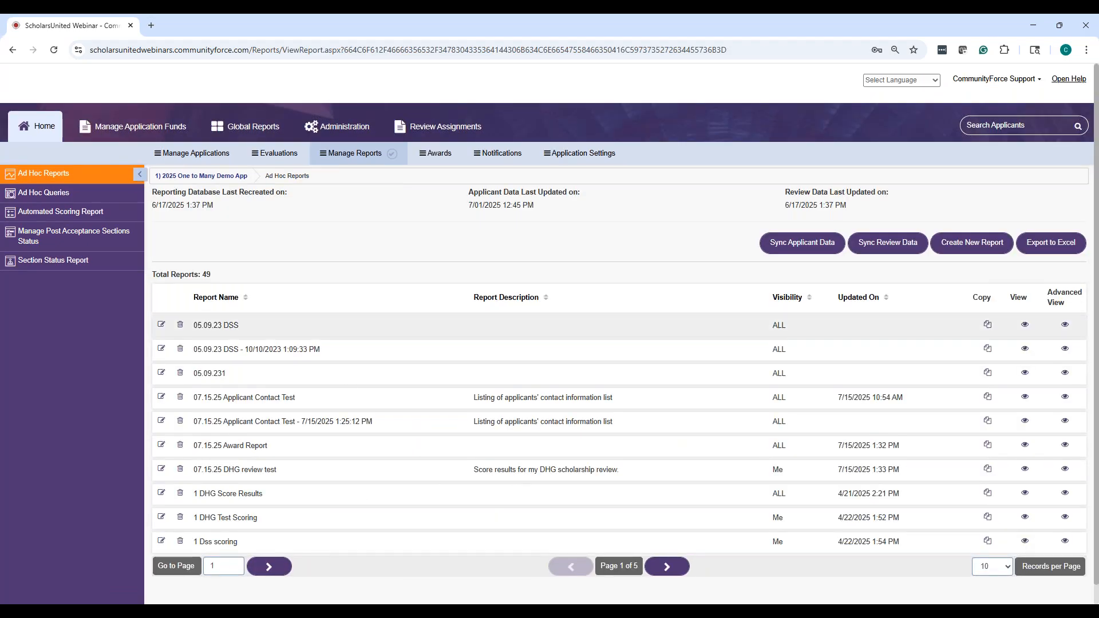
Step: Open the 07.15.25 Award Report for editing, check its name and included data, and return to the report list without changes
{"action": "scroll", "coordinate": [258, 401], "scroll_direction": "down", "scroll_amount": 1}
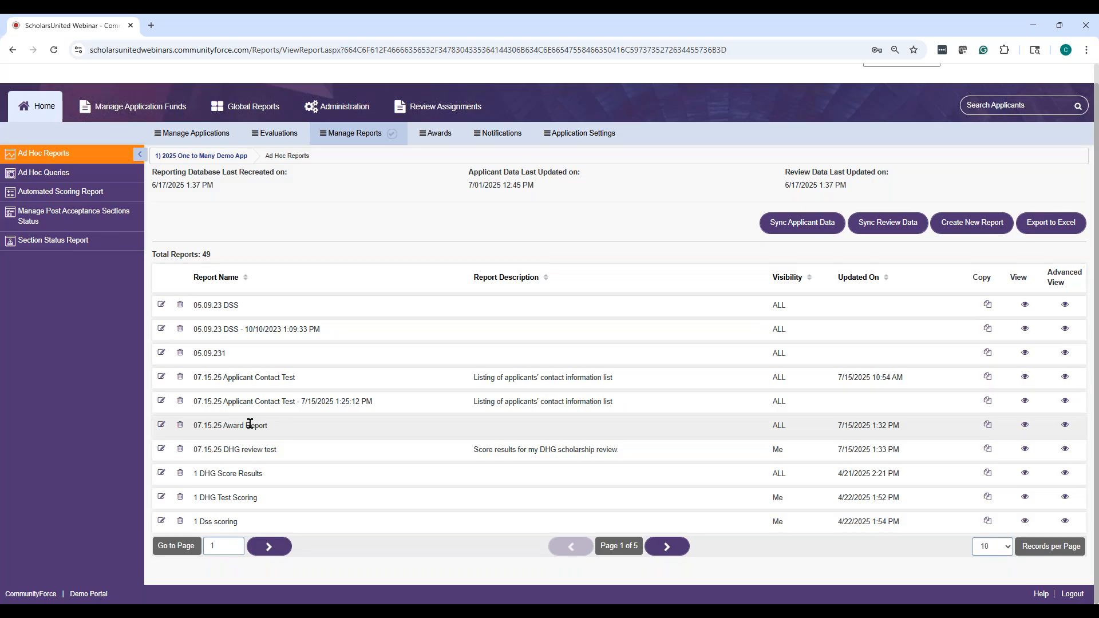
{"action": "left_click", "coordinate": [161, 426]}
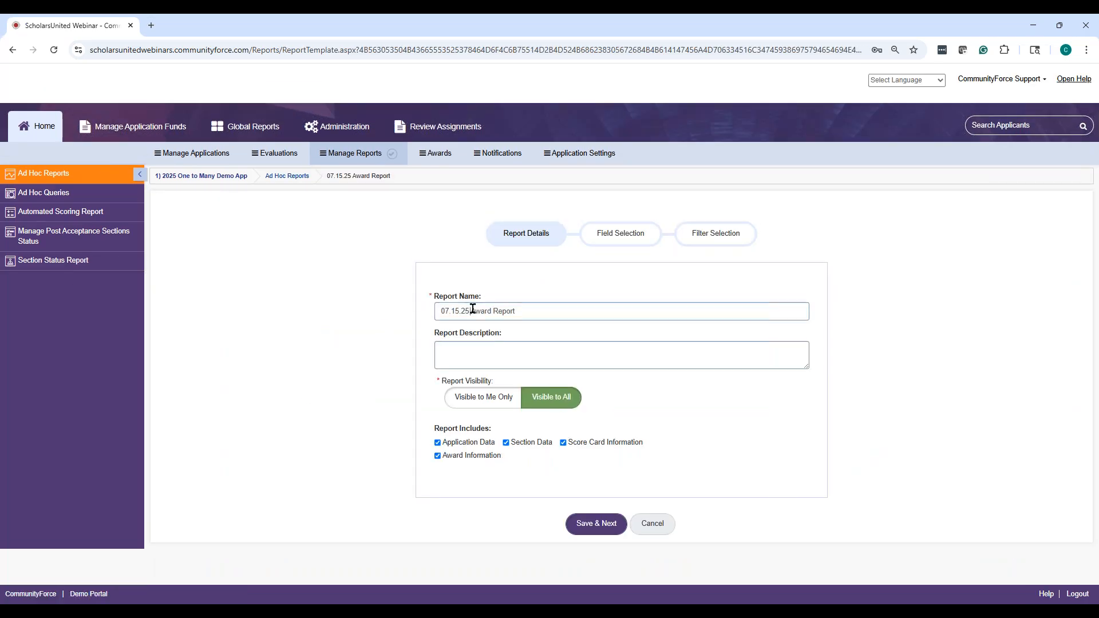
{"action": "left_click", "coordinate": [472, 309]}
{"action": "left_click", "coordinate": [657, 523]}
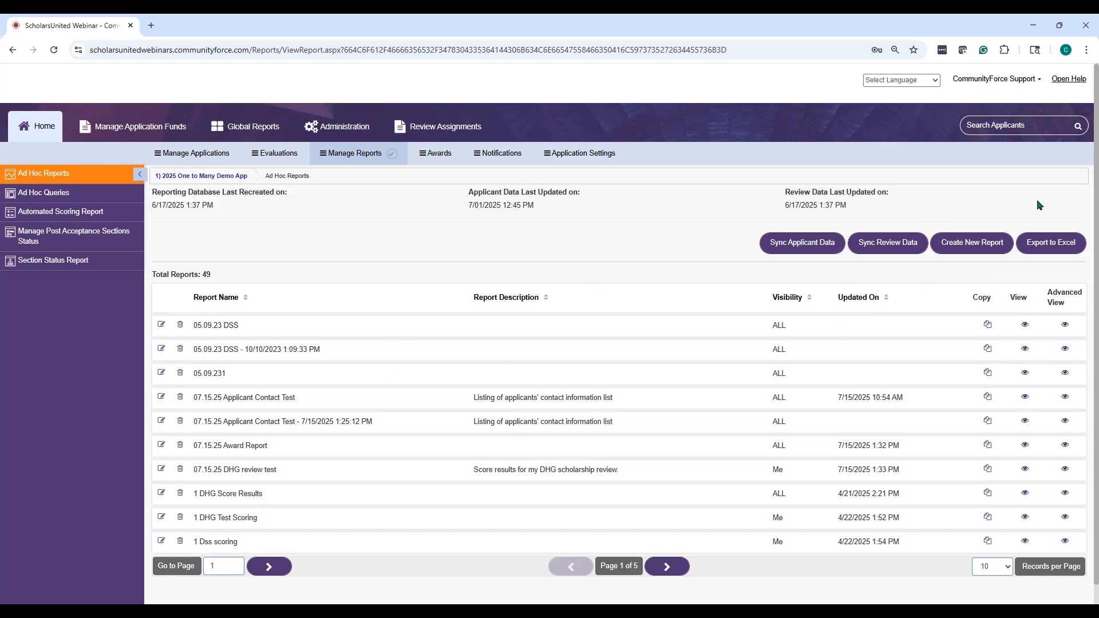
Step: Copy the 07.15.25 Award Report, rename the copy as 07.15.25 DHG Award Report, and save its details
{"action": "scroll", "coordinate": [420, 284], "scroll_direction": "down", "scroll_amount": 1}
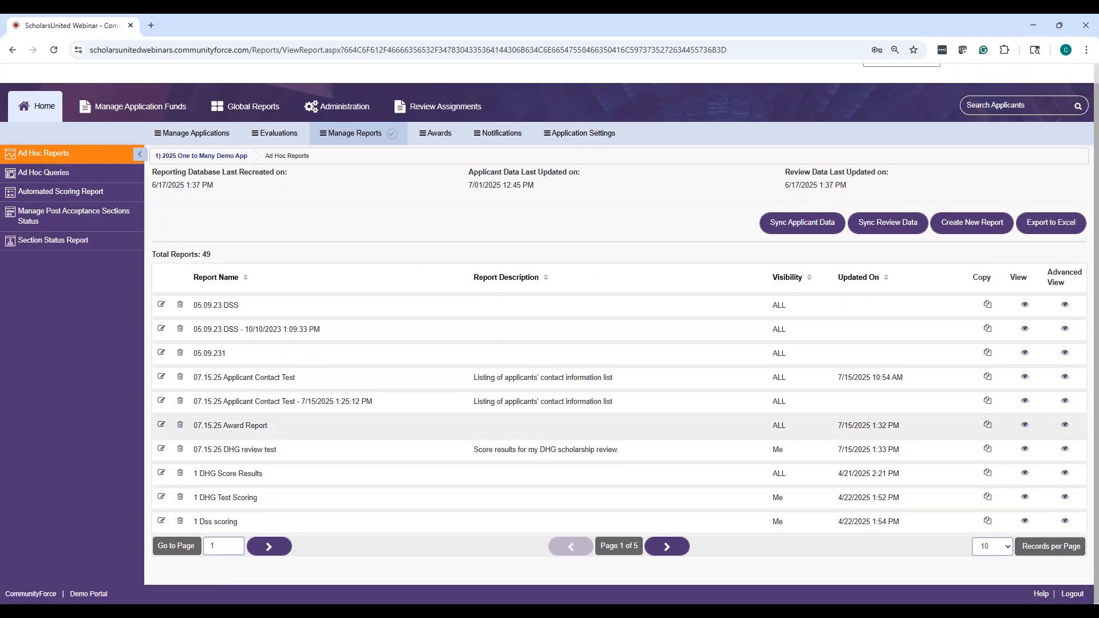
{"action": "left_click", "coordinate": [988, 426]}
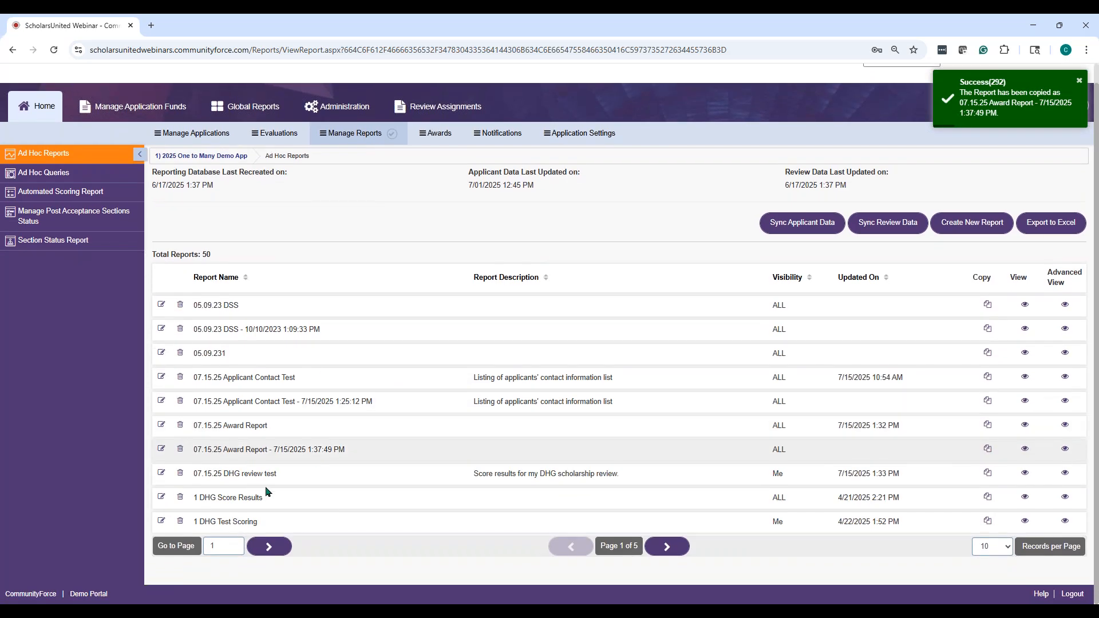
{"action": "left_click", "coordinate": [162, 449]}
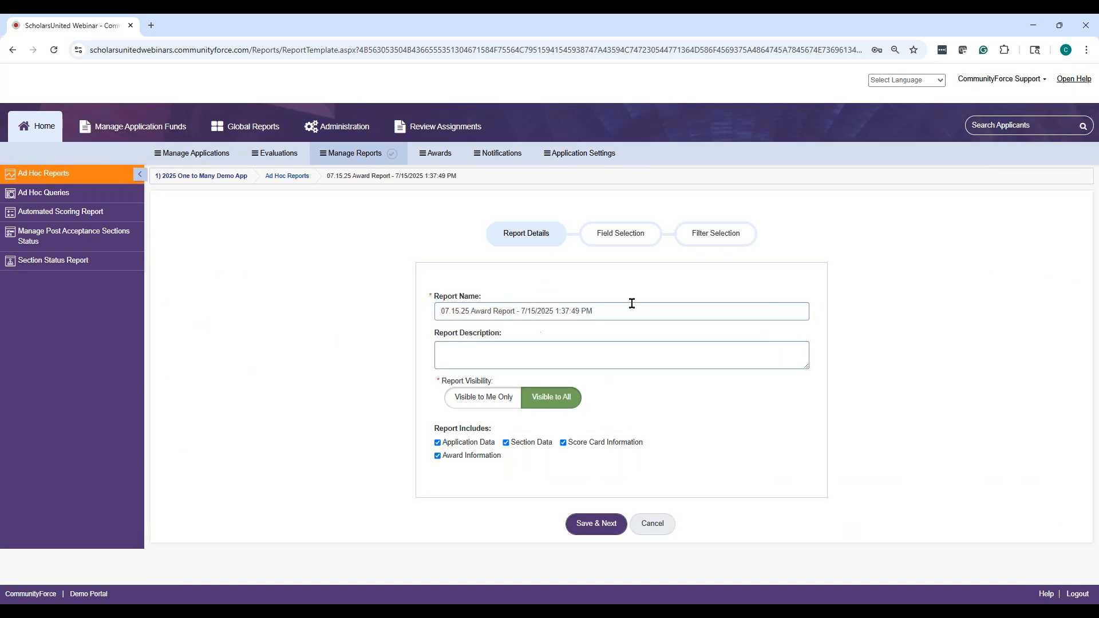
{"action": "left_click_drag", "start_coordinate": [639, 310], "coordinate": [529, 309]}
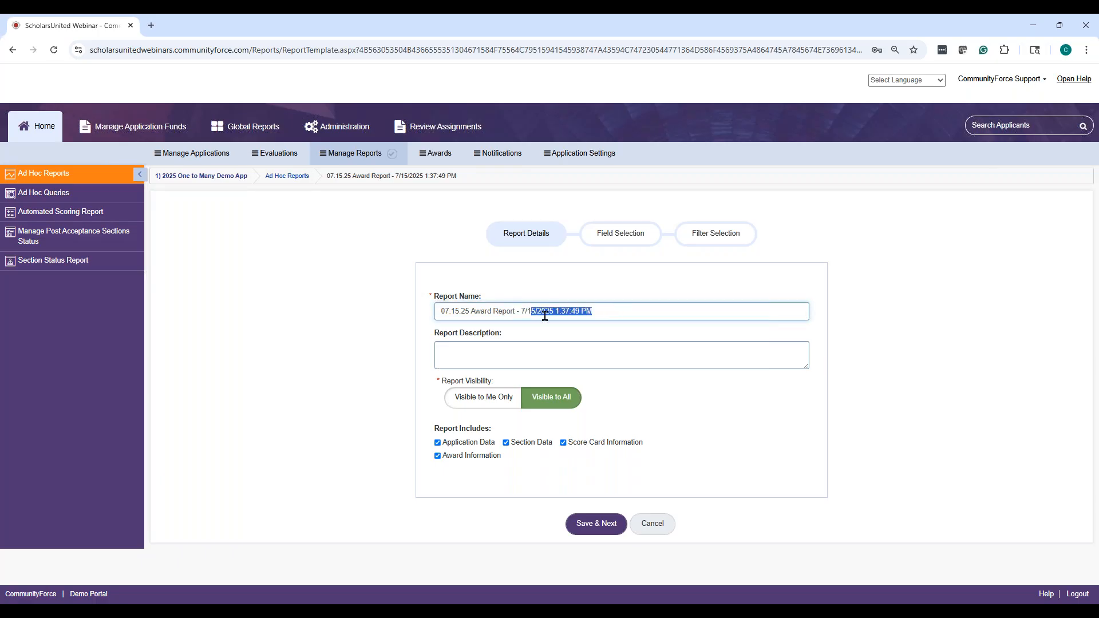
{"action": "key", "text": "BackSpace"}
{"action": "left_click", "coordinate": [472, 313]}
{"action": "type", "text": "DHG"}
{"action": "left_click", "coordinate": [603, 523]}
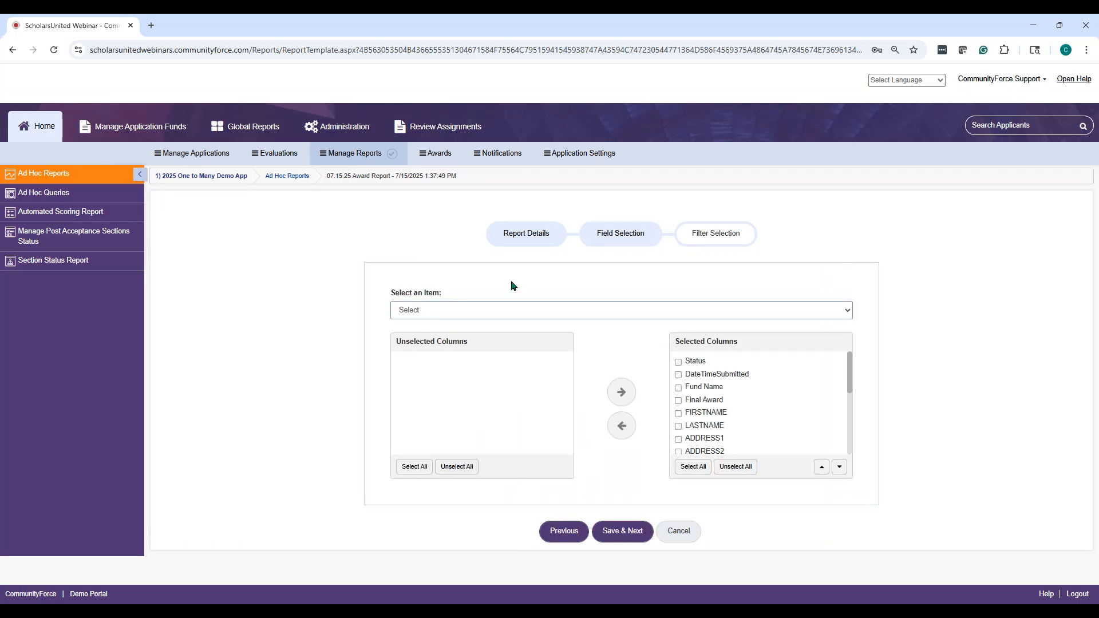
Step: Check the Award Information columns of the copied report and continue to filter selection with the existing columns
{"action": "left_click", "coordinate": [523, 309]}
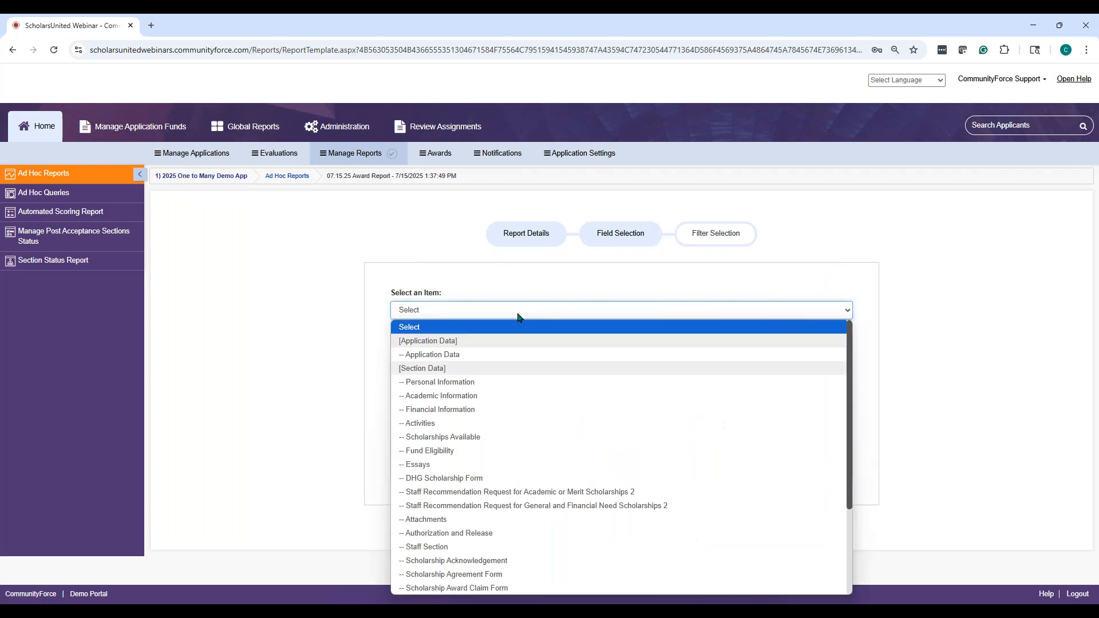
{"action": "scroll", "coordinate": [802, 499], "scroll_direction": "down", "scroll_amount": 2}
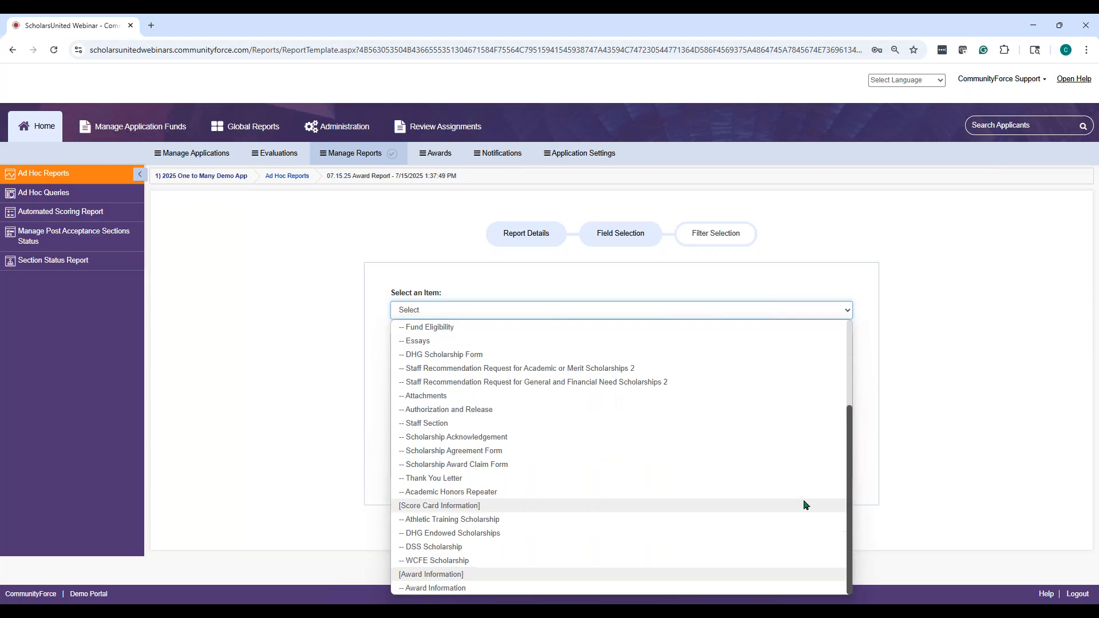
{"action": "left_click", "coordinate": [424, 588]}
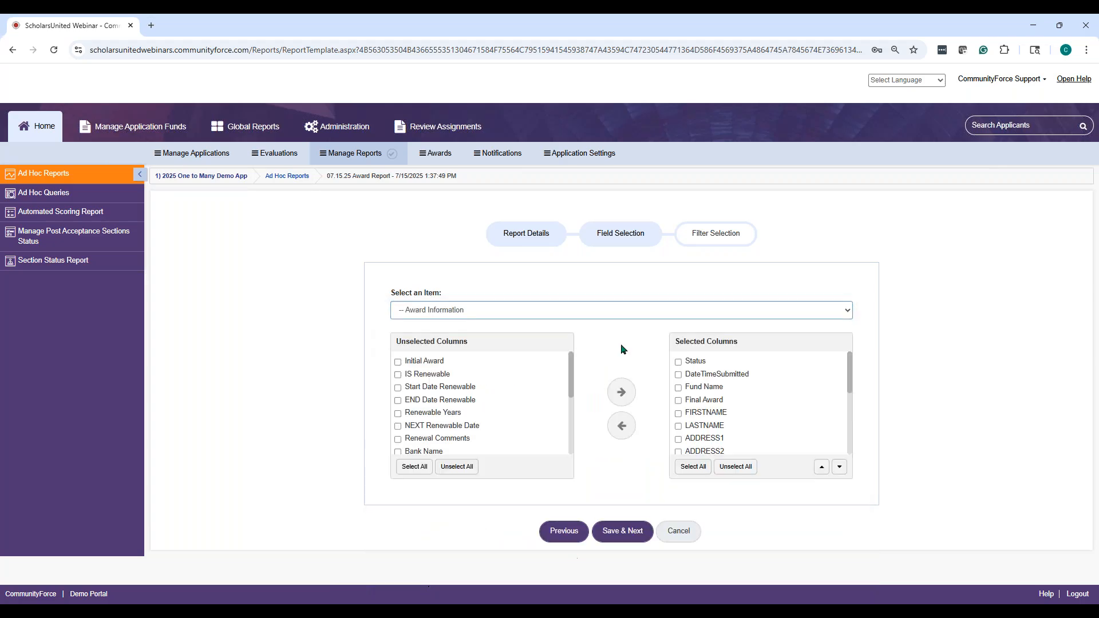
{"action": "left_click", "coordinate": [641, 532]}
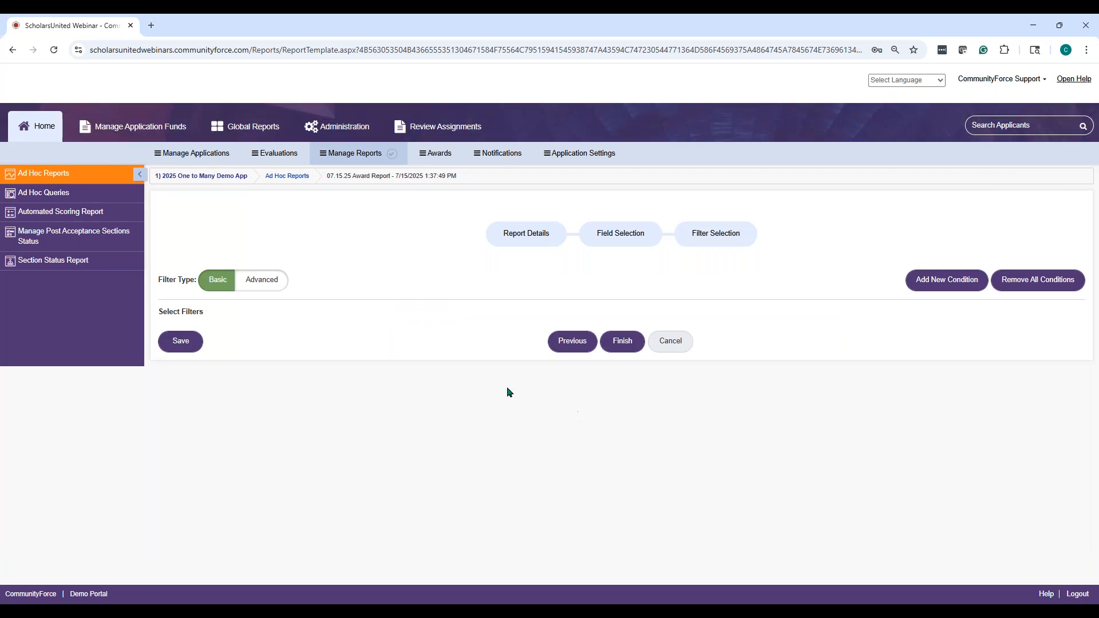
Step: Add a filter condition with report item Award Information, section Award Information and field Fund Name
{"action": "left_click", "coordinate": [954, 277]}
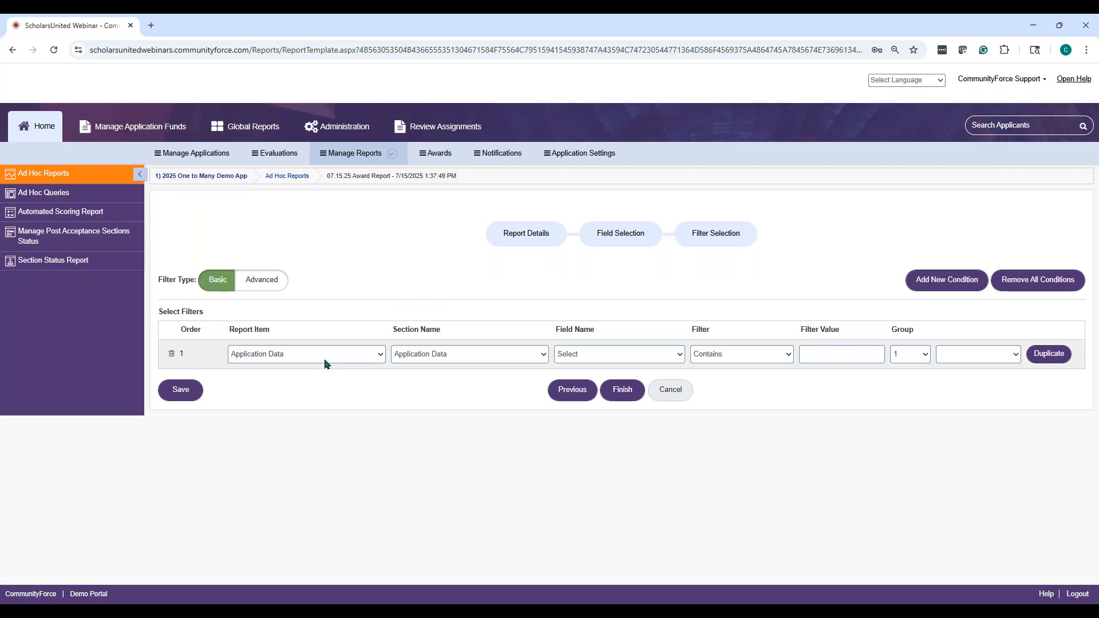
{"action": "left_click", "coordinate": [325, 354]}
{"action": "left_click", "coordinate": [293, 400]}
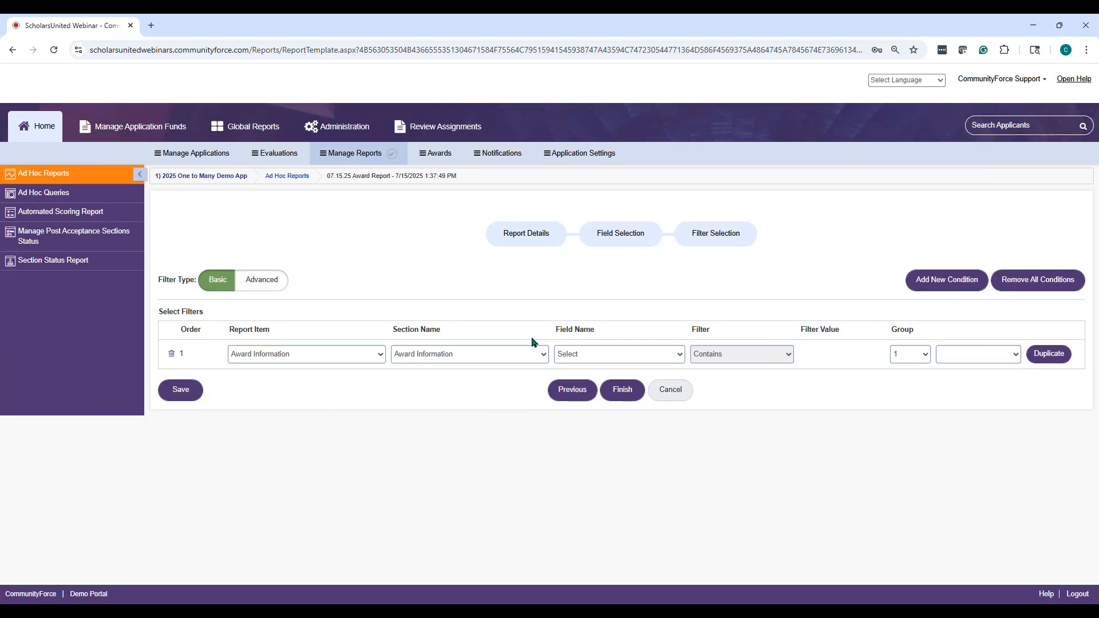
{"action": "left_click", "coordinate": [532, 354]}
{"action": "left_click", "coordinate": [480, 372]}
{"action": "left_click", "coordinate": [608, 355]}
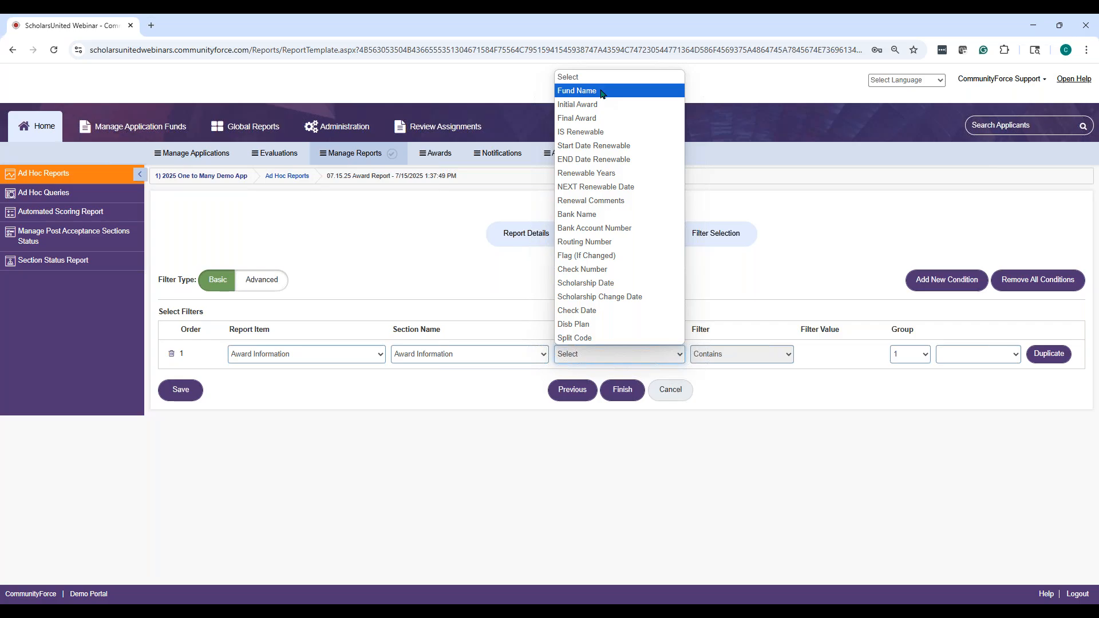
{"action": "left_click", "coordinate": [623, 91]}
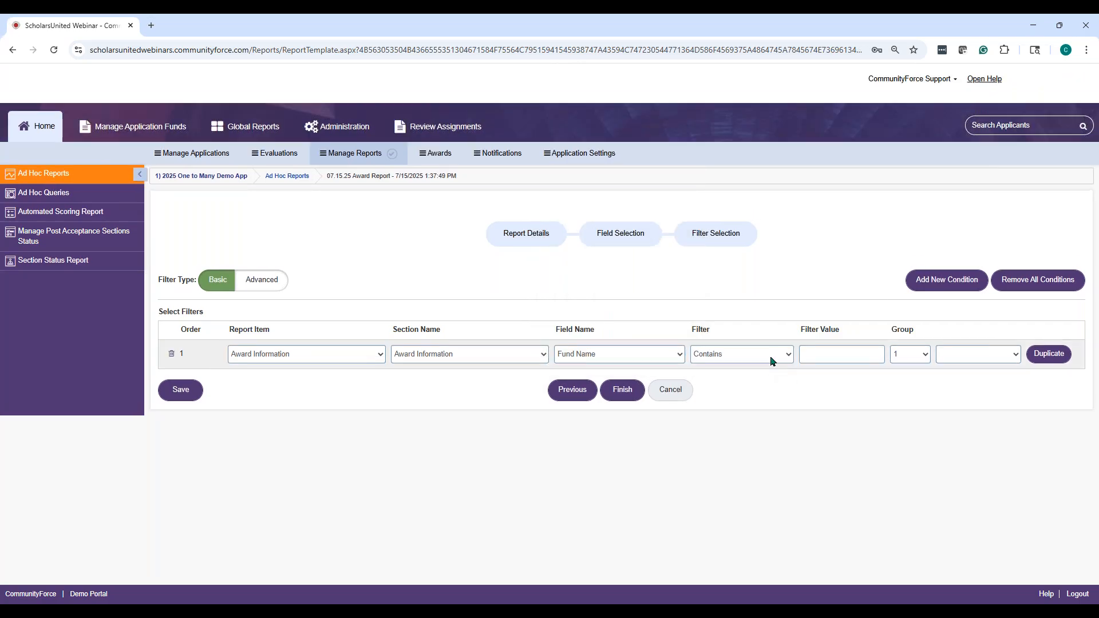
Step: Set the Fund Name condition to Contains DHG and finish the report
{"action": "left_click", "coordinate": [771, 355]}
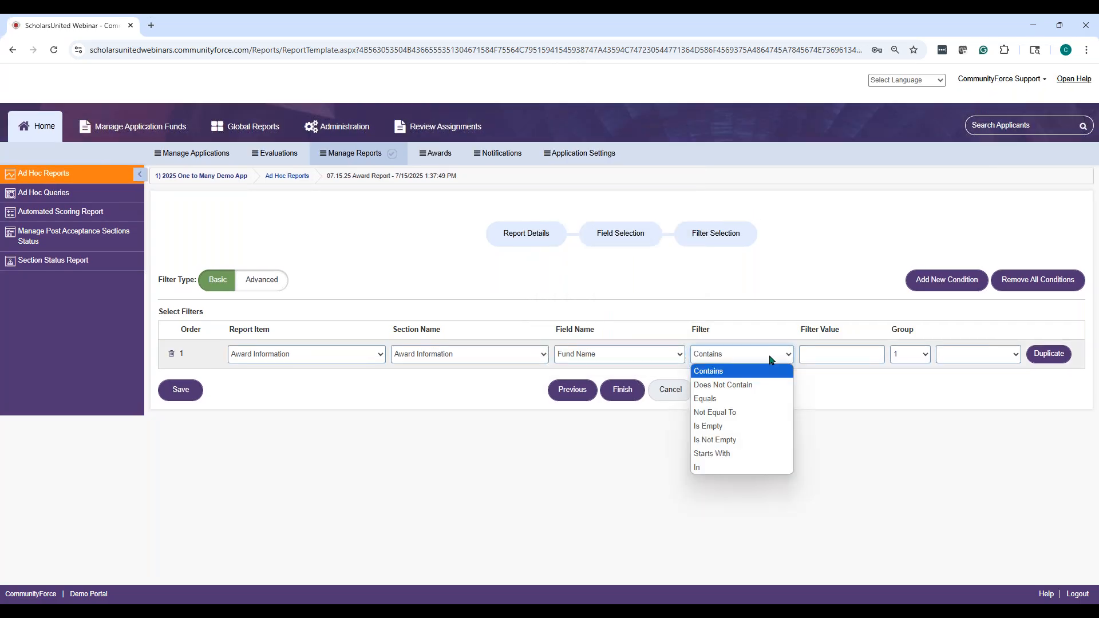
{"action": "left_click", "coordinate": [773, 372]}
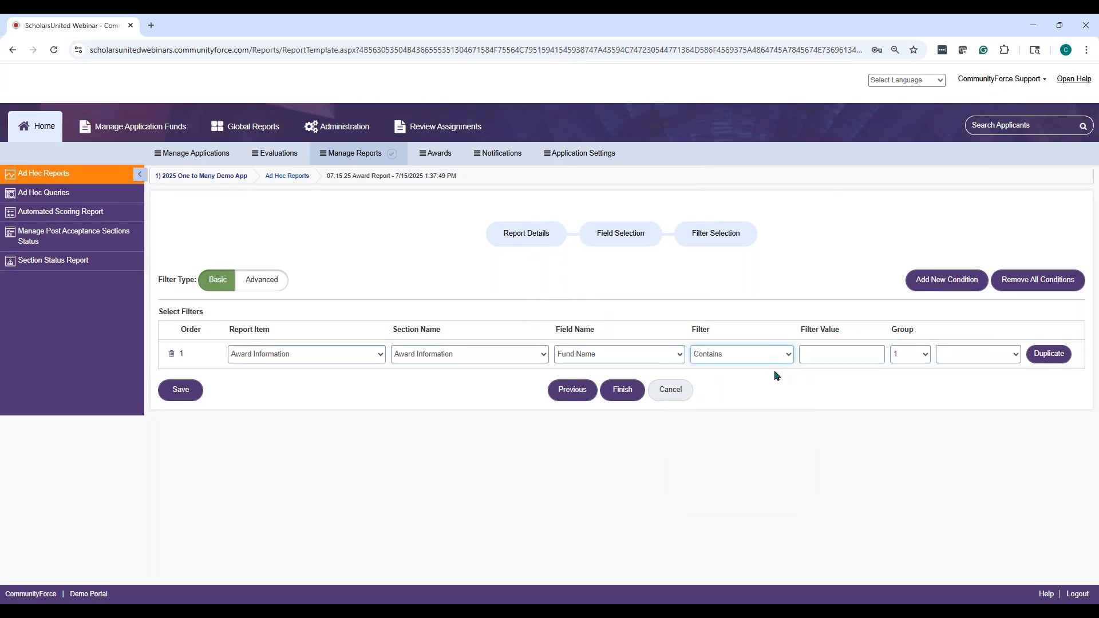
{"action": "left_click", "coordinate": [824, 355]}
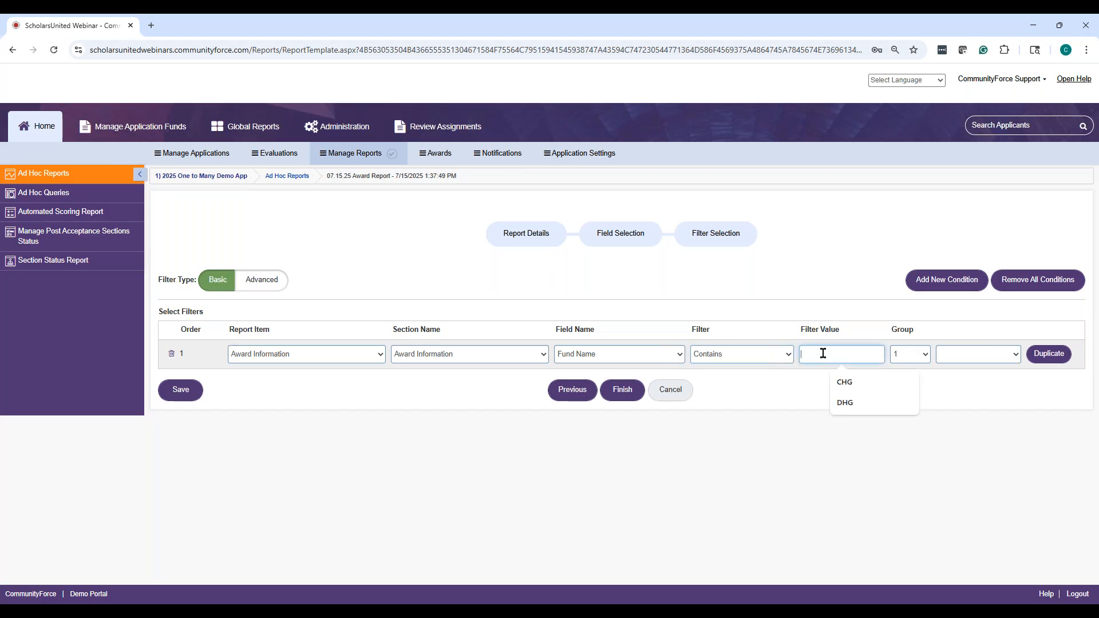
{"action": "type", "text": "DHG"}
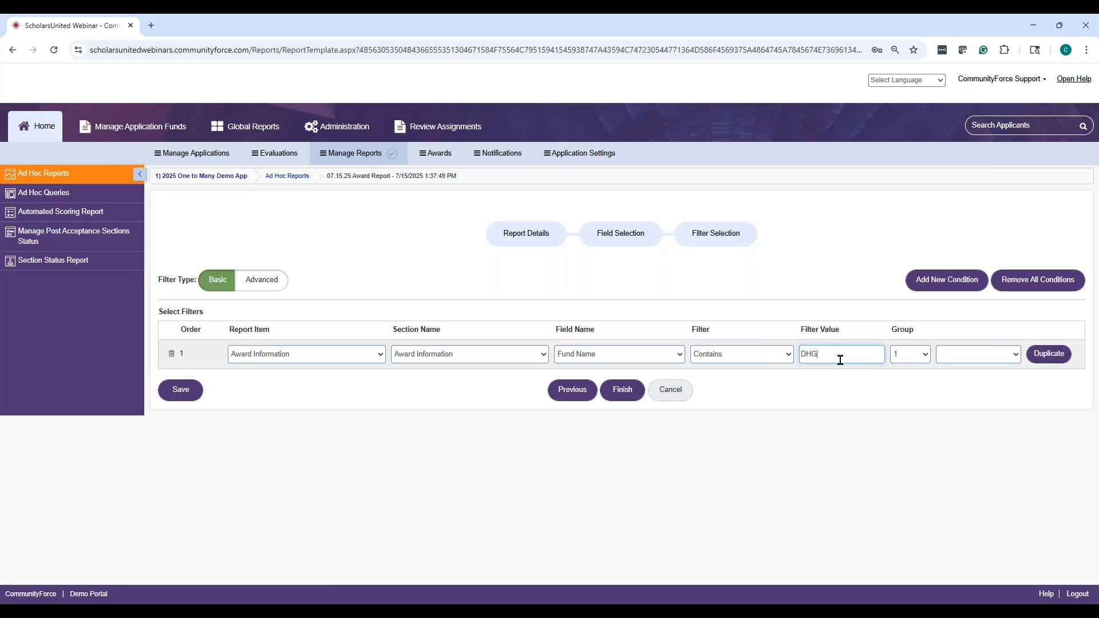
{"action": "left_click_drag", "start_coordinate": [830, 355], "coordinate": [796, 356]}
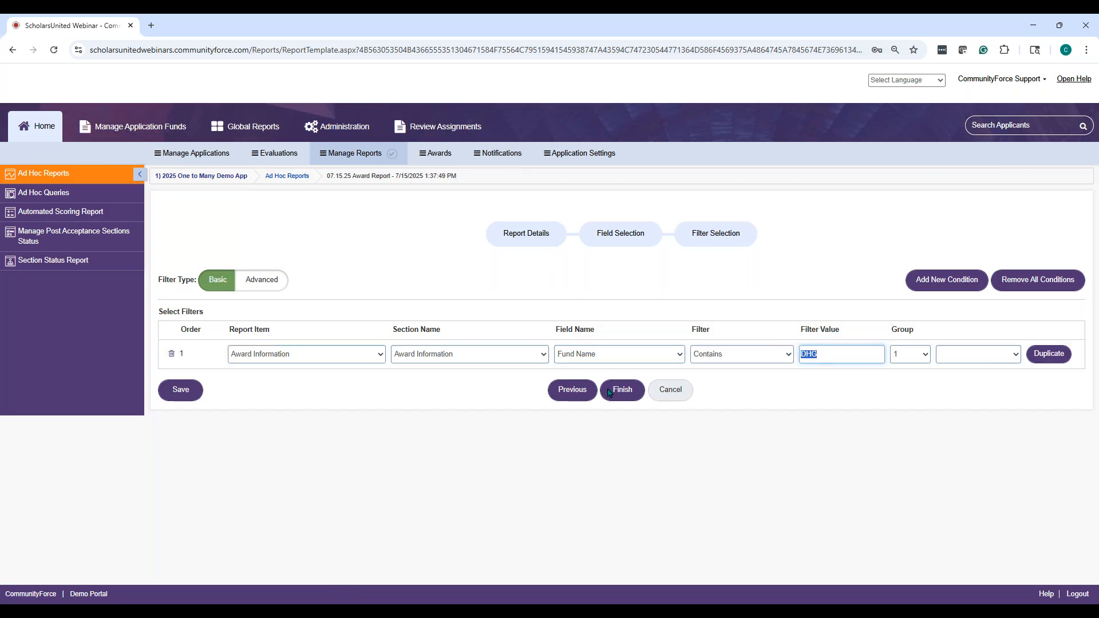
{"action": "left_click", "coordinate": [625, 400]}
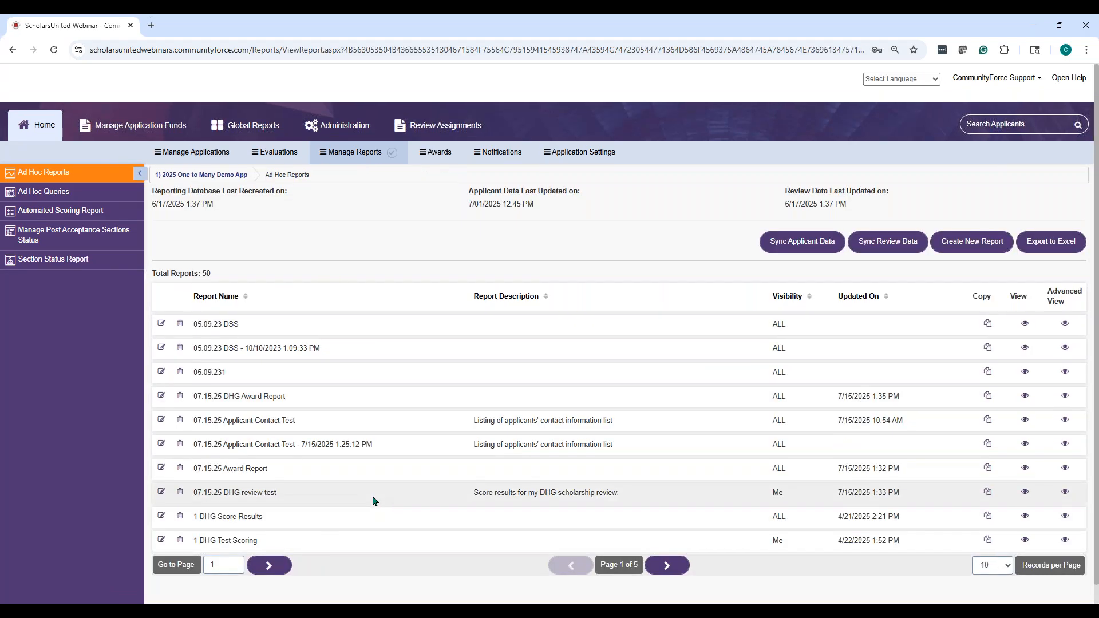
Step: Browse the ad hoc report list through to page 5, and go back to page 4
{"action": "scroll", "coordinate": [373, 498], "scroll_direction": "down", "scroll_amount": 1}
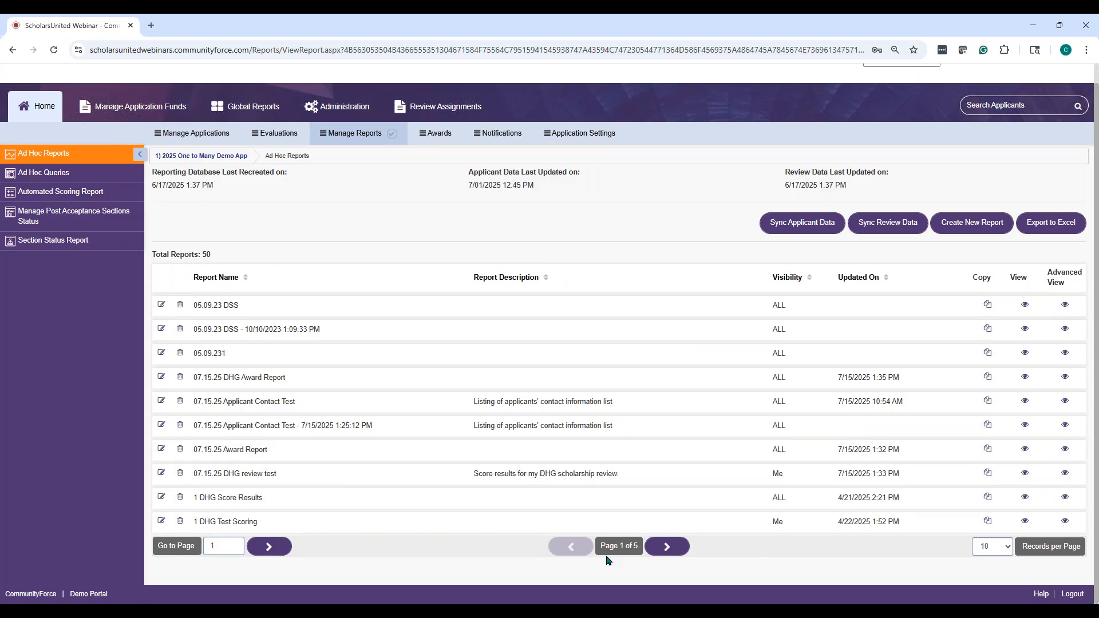
{"action": "left_click", "coordinate": [671, 545]}
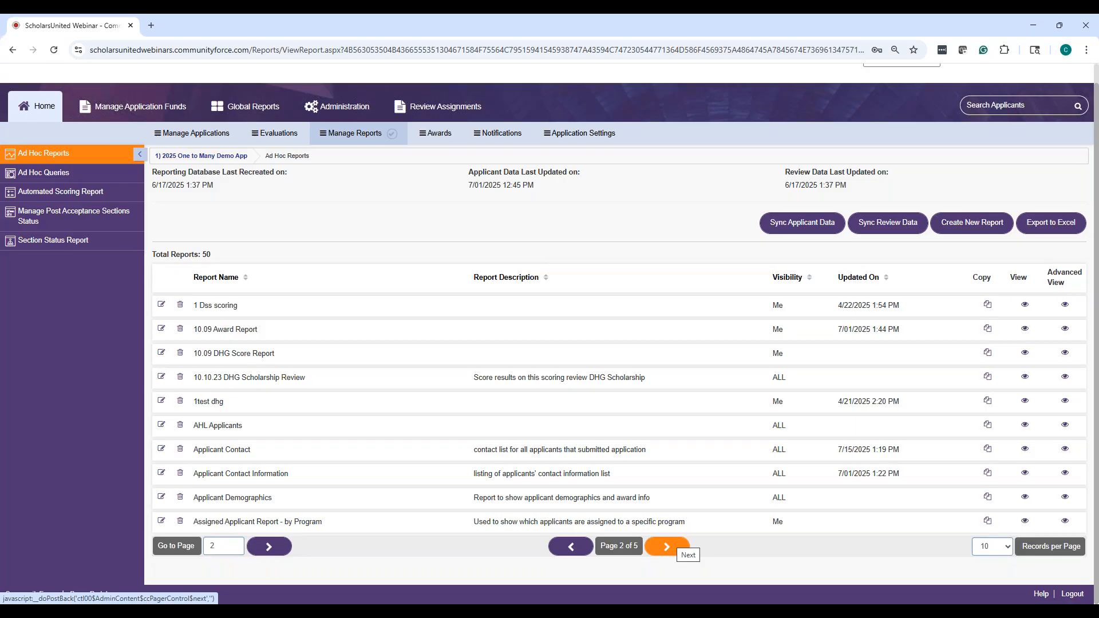
{"action": "left_click", "coordinate": [671, 546]}
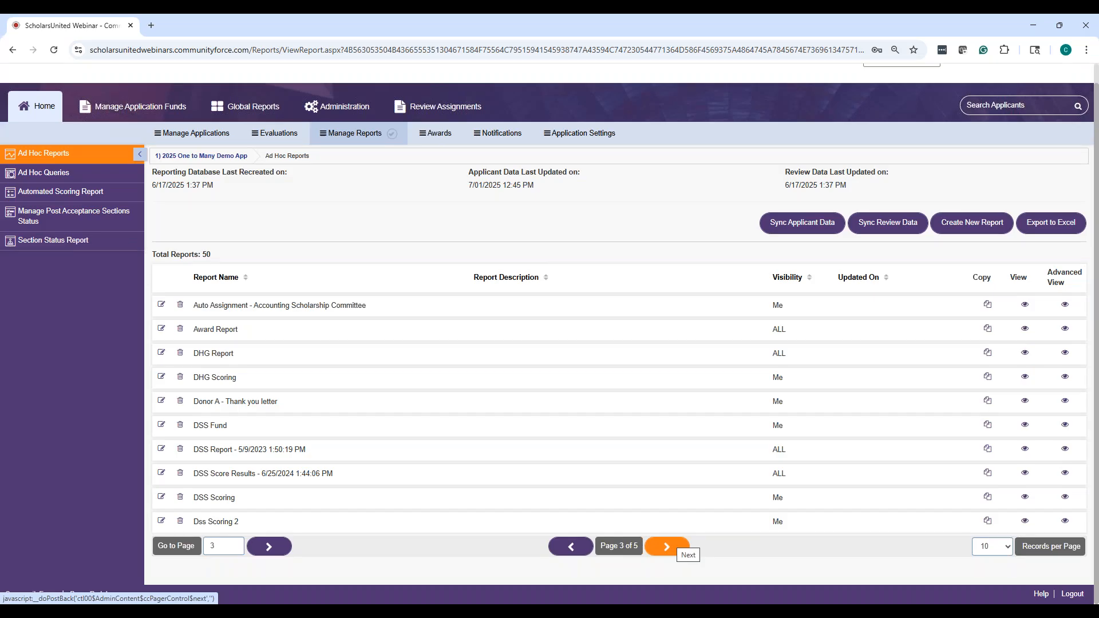
{"action": "left_click", "coordinate": [671, 547]}
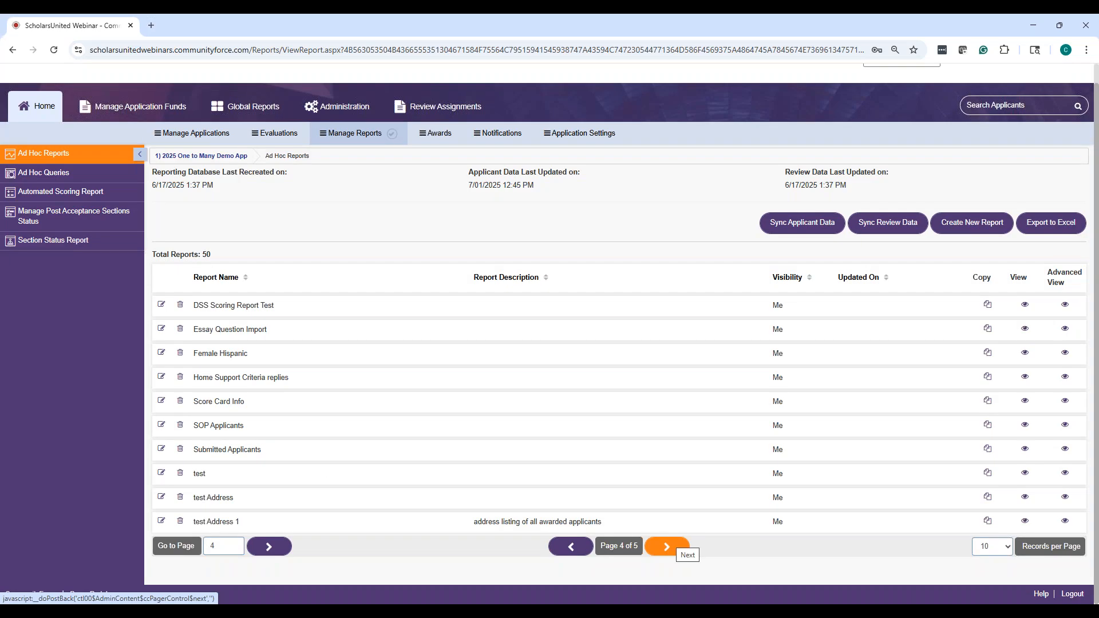
{"action": "left_click", "coordinate": [667, 547]}
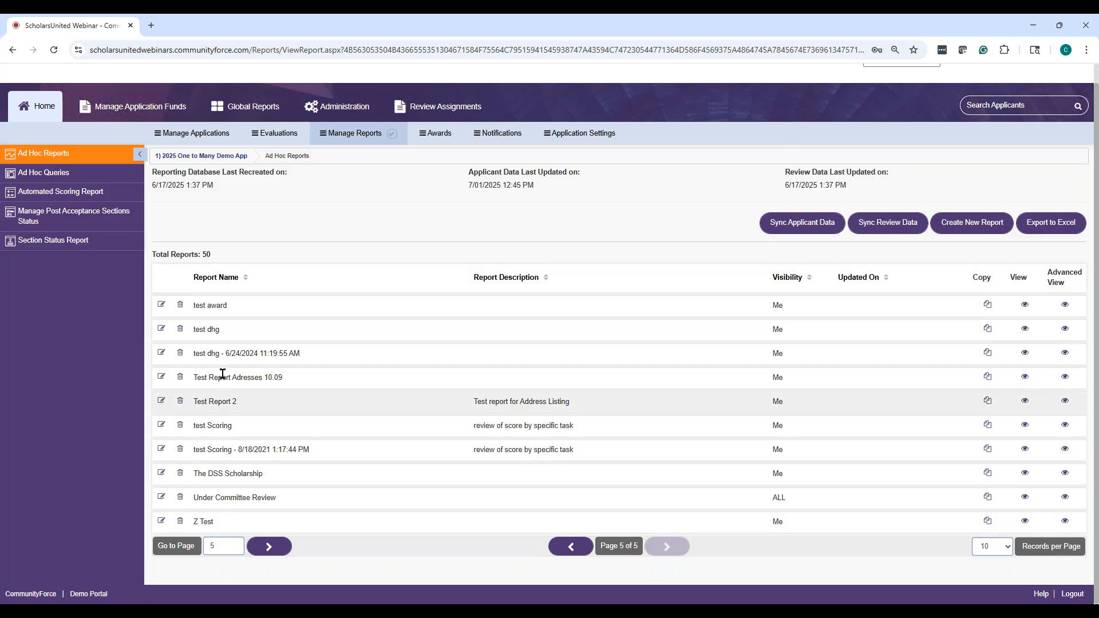
{"action": "left_click", "coordinate": [575, 547]}
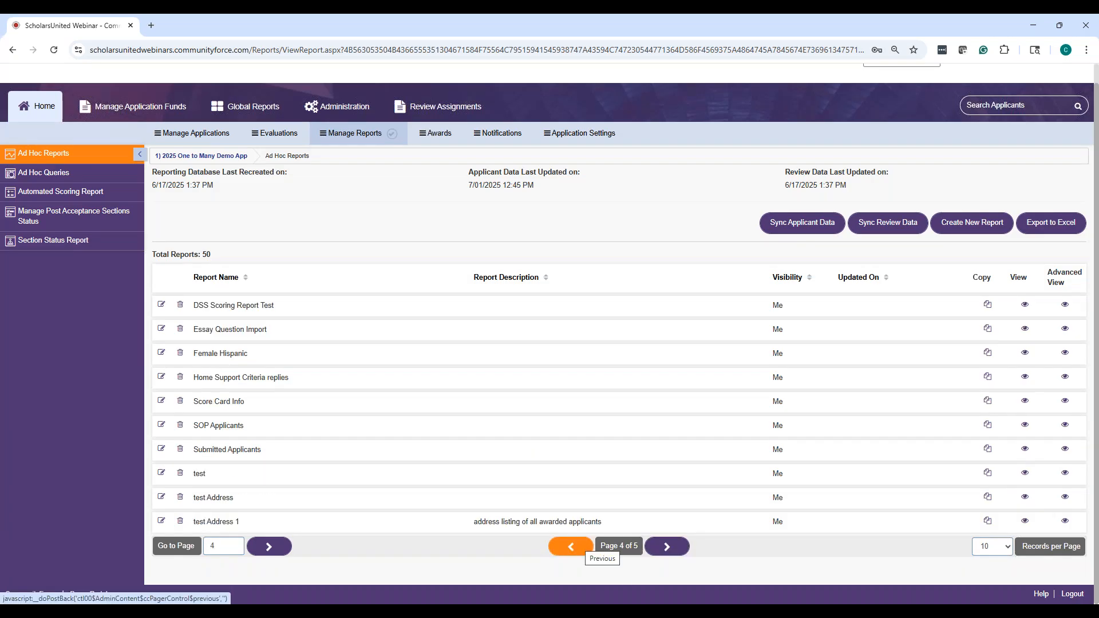
Step: Go back to page 1 of the ad hoc report list and view the 07.15.25 DHG Award Report
{"action": "left_click", "coordinate": [571, 547]}
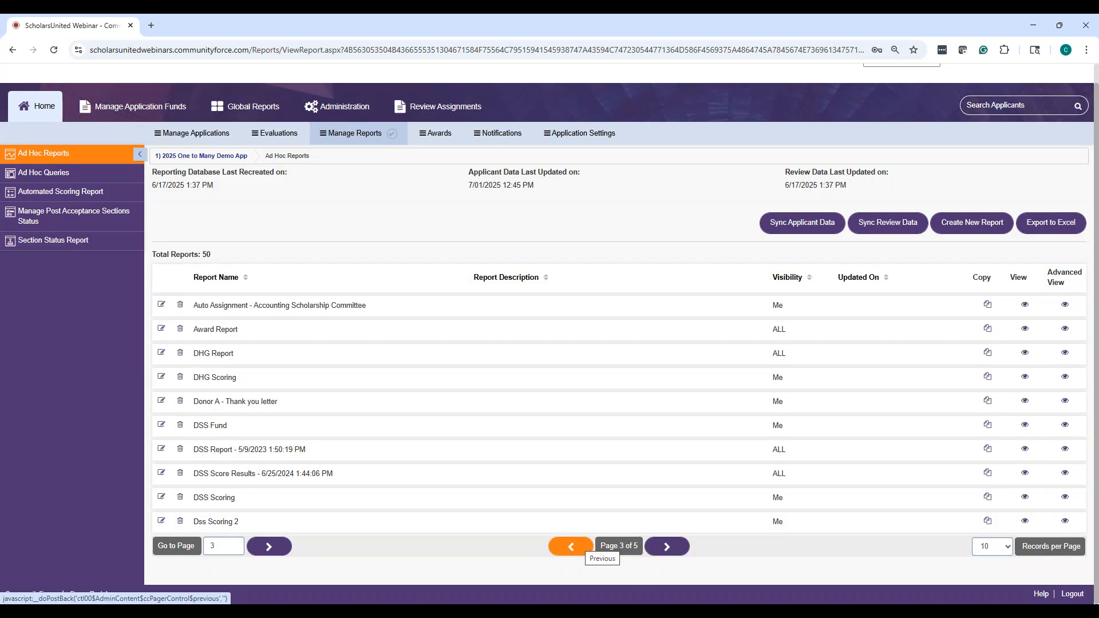
{"action": "left_click", "coordinate": [570, 546]}
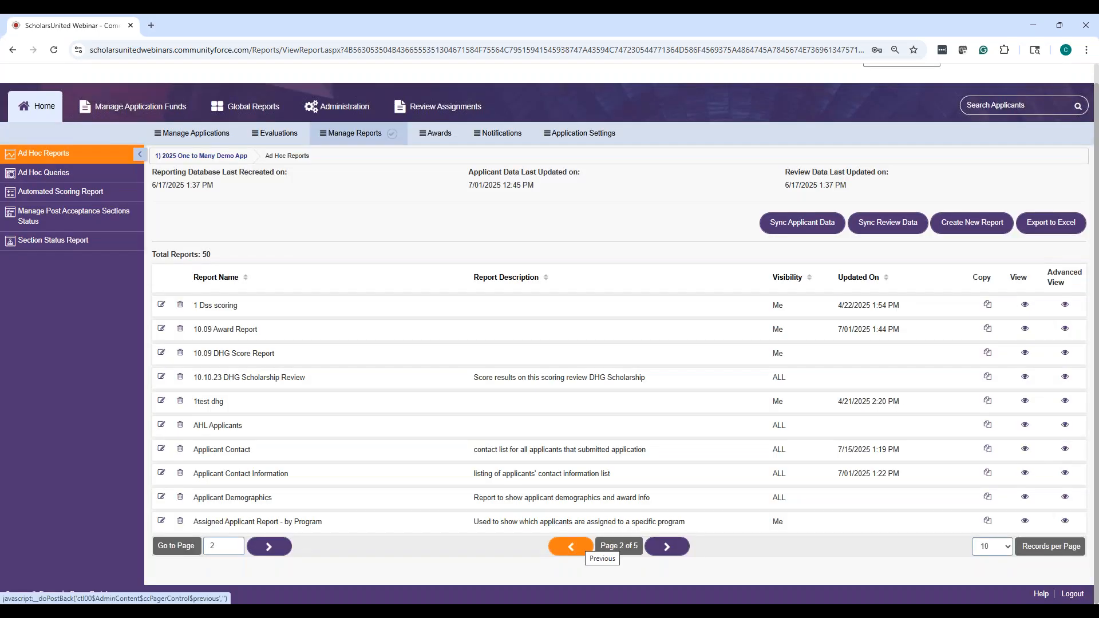
{"action": "scroll", "coordinate": [394, 426], "scroll_direction": "up", "scroll_amount": 1}
{"action": "scroll", "coordinate": [345, 358], "scroll_direction": "down", "scroll_amount": 1}
{"action": "left_click", "coordinate": [565, 546]}
{"action": "scroll", "coordinate": [264, 319], "scroll_direction": "up", "scroll_amount": 1}
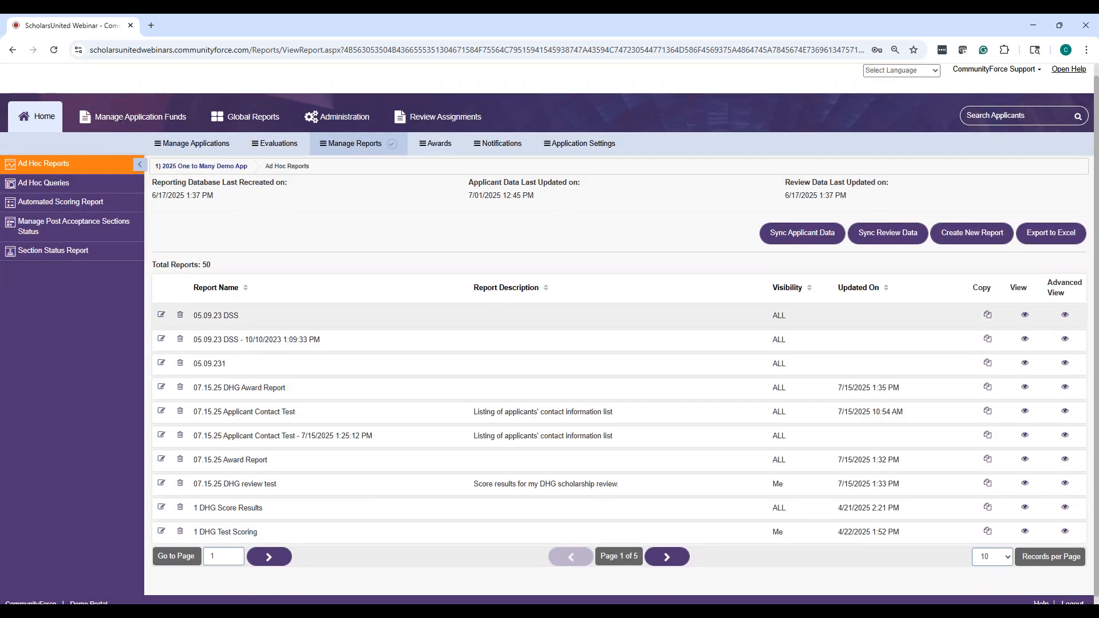
{"action": "scroll", "coordinate": [302, 329], "scroll_direction": "down", "scroll_amount": 1}
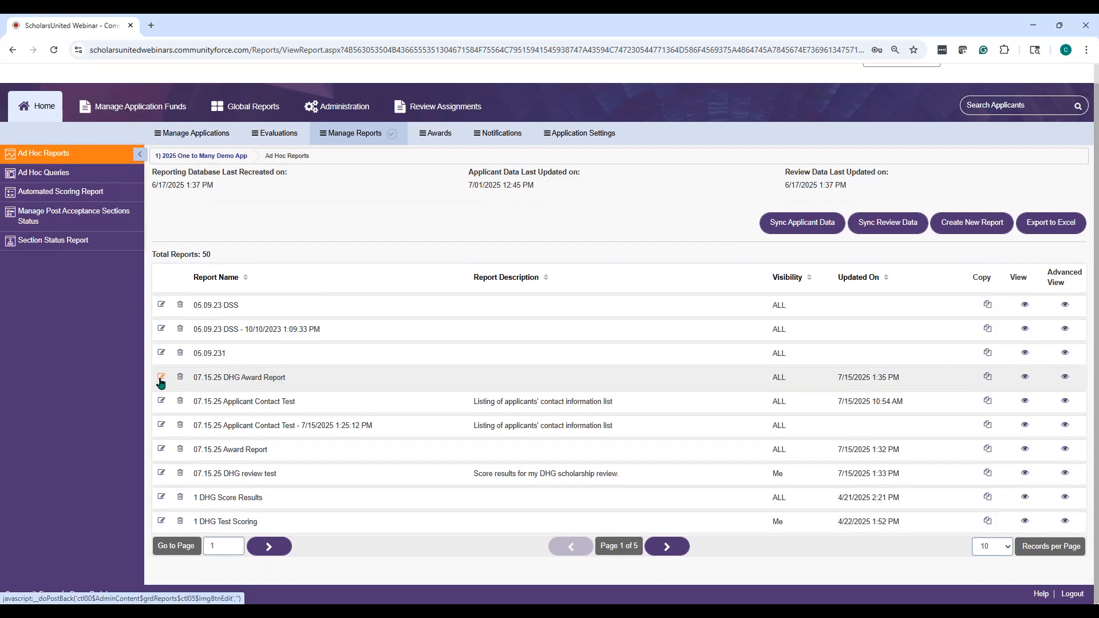
{"action": "left_click", "coordinate": [1025, 379]}
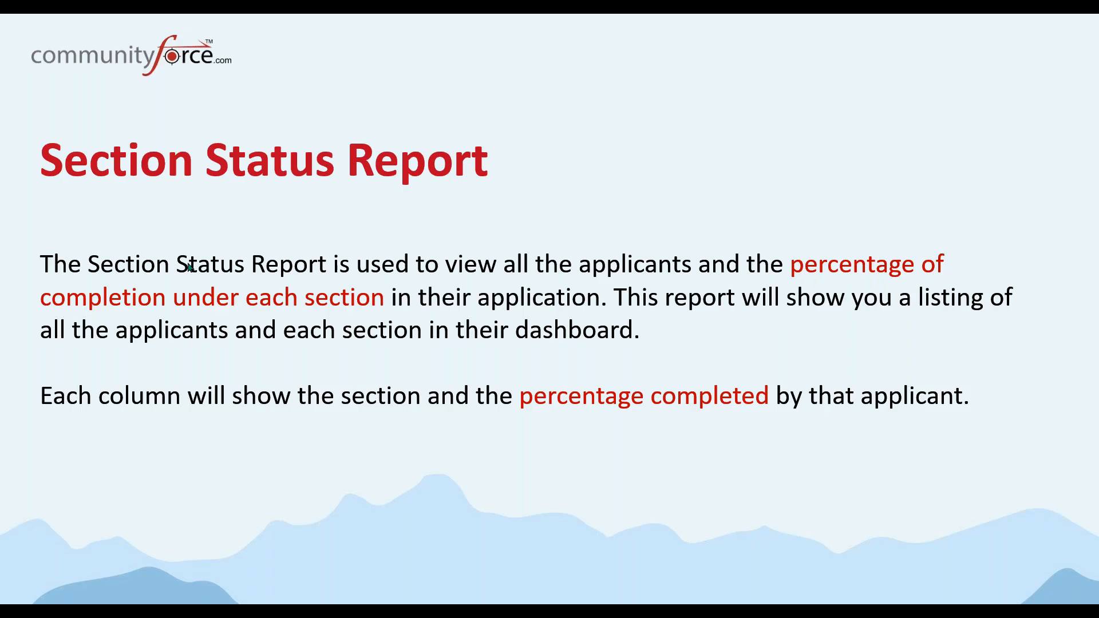
Step: Open the Section Status Report and examine each applicant's section completion percentages across all columns through Thank You Letter
{"action": "left_click", "coordinate": [404, 555]}
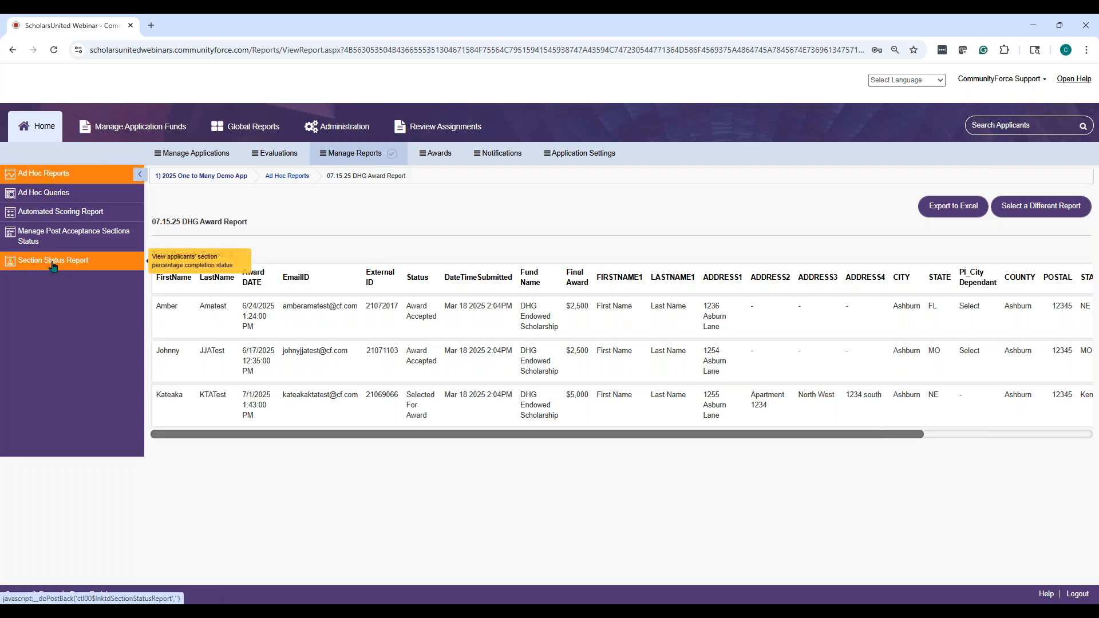
{"action": "left_click", "coordinate": [40, 133]}
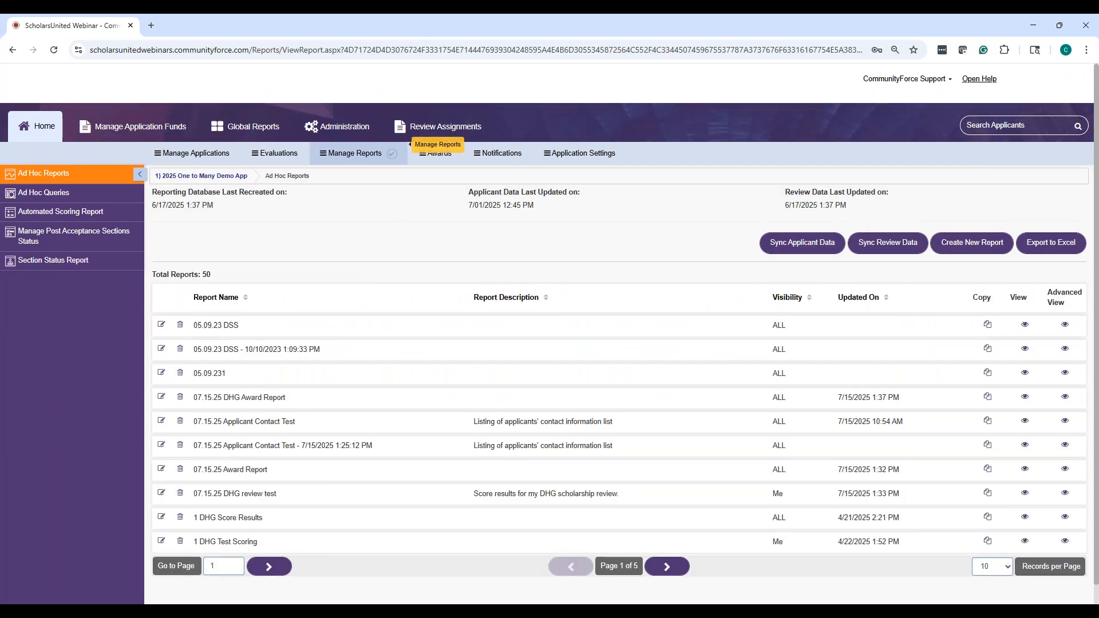
{"action": "left_click", "coordinate": [39, 265]}
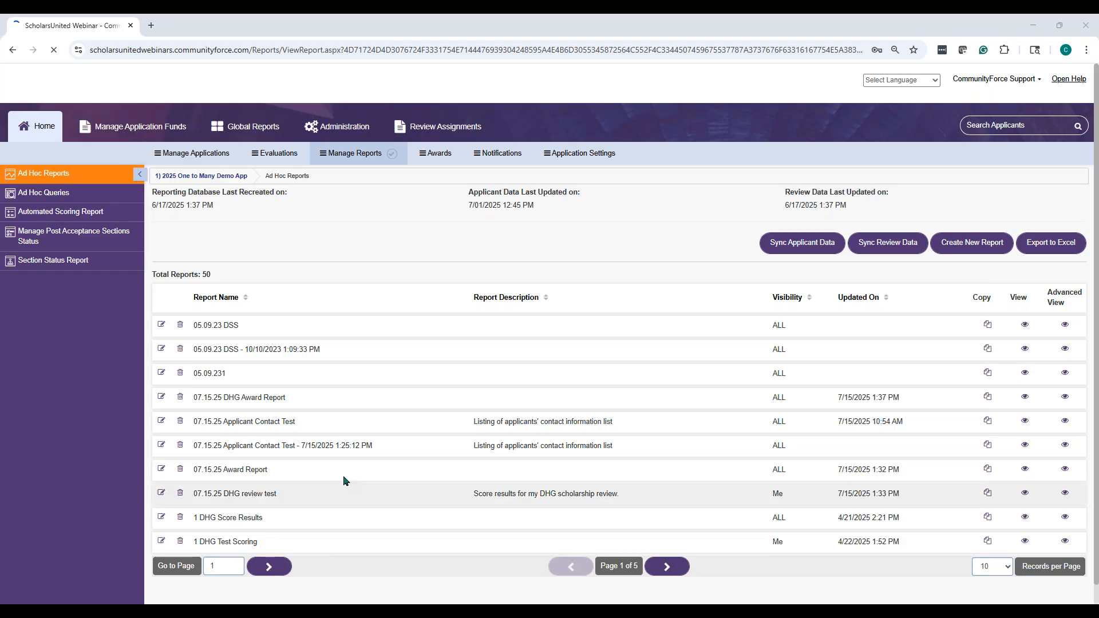
{"action": "left_click", "coordinate": [66, 266]}
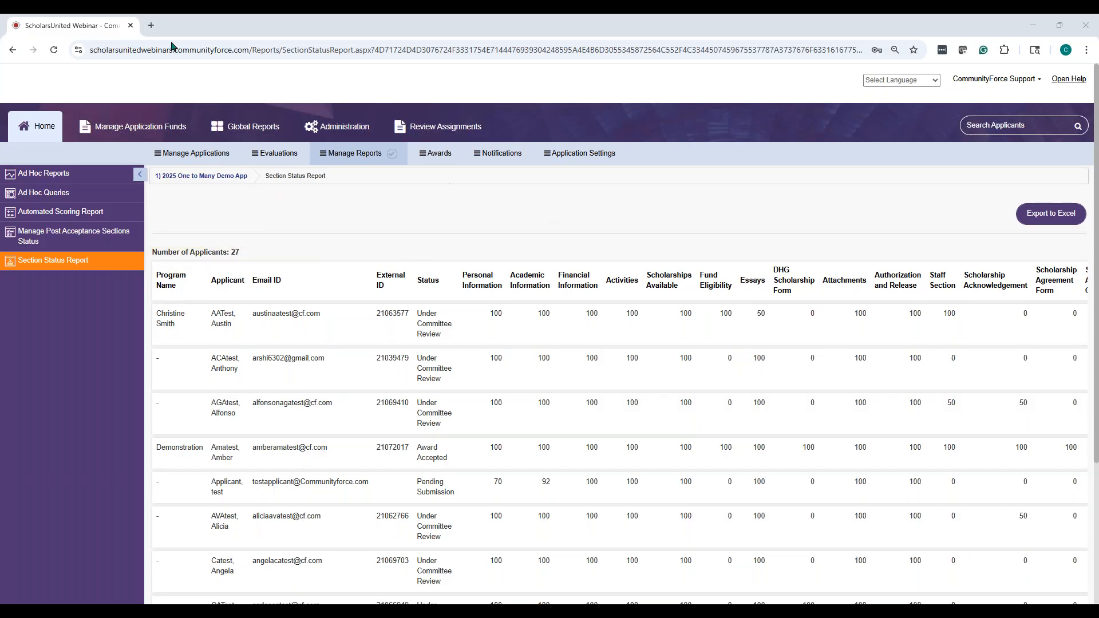
{"action": "scroll", "coordinate": [486, 115], "scroll_direction": "down", "scroll_amount": 1}
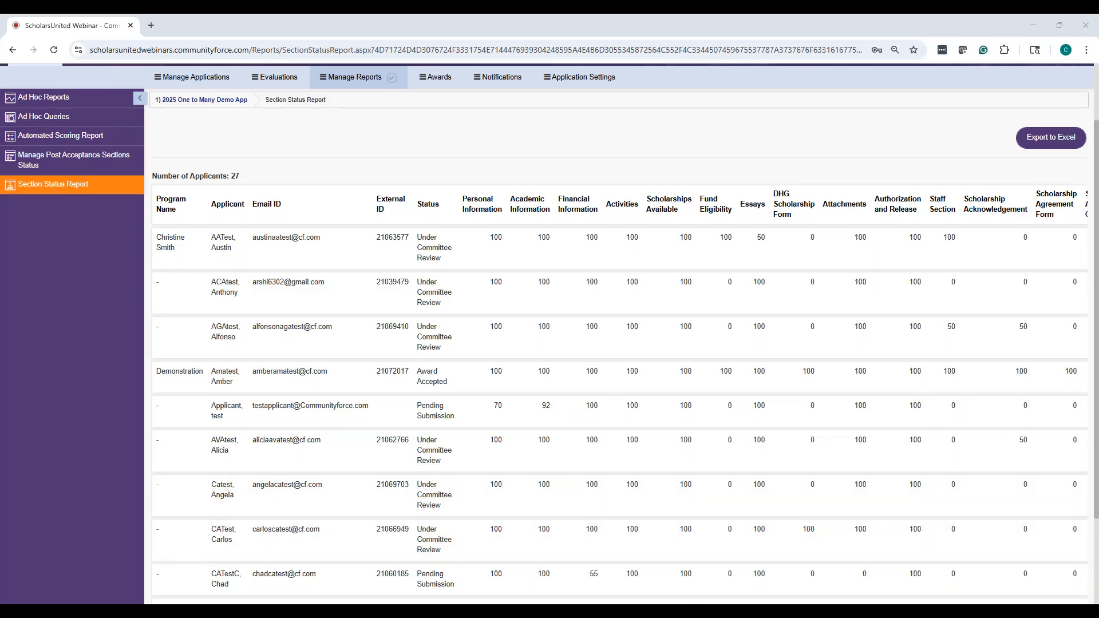
{"action": "scroll", "coordinate": [952, 262], "scroll_direction": "down", "scroll_amount": 1}
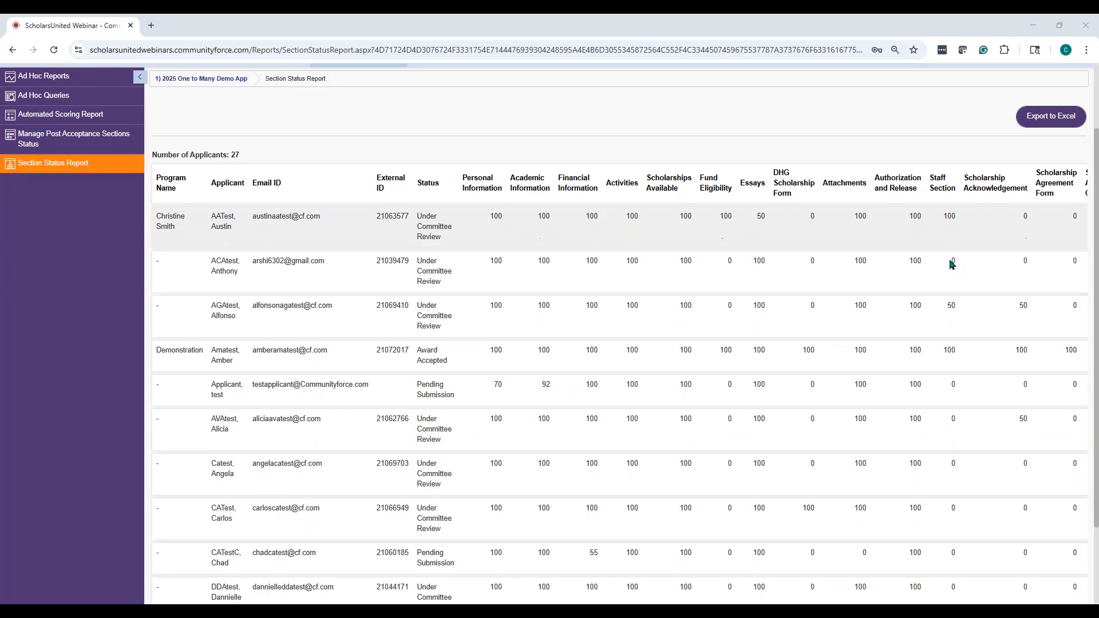
{"action": "scroll", "coordinate": [637, 474], "scroll_direction": "up", "scroll_amount": 1}
{"action": "scroll", "coordinate": [635, 516], "scroll_direction": "down", "scroll_amount": 3}
{"action": "left_click_drag", "start_coordinate": [632, 532], "coordinate": [894, 536]}
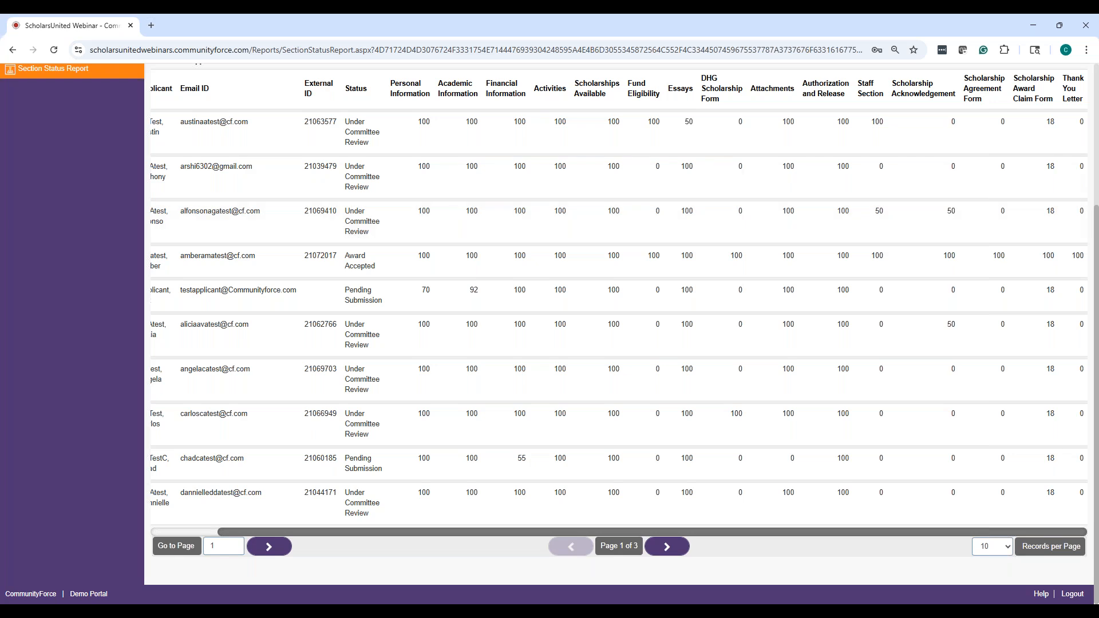
{"action": "scroll", "coordinate": [304, 184], "scroll_direction": "up", "scroll_amount": 4}
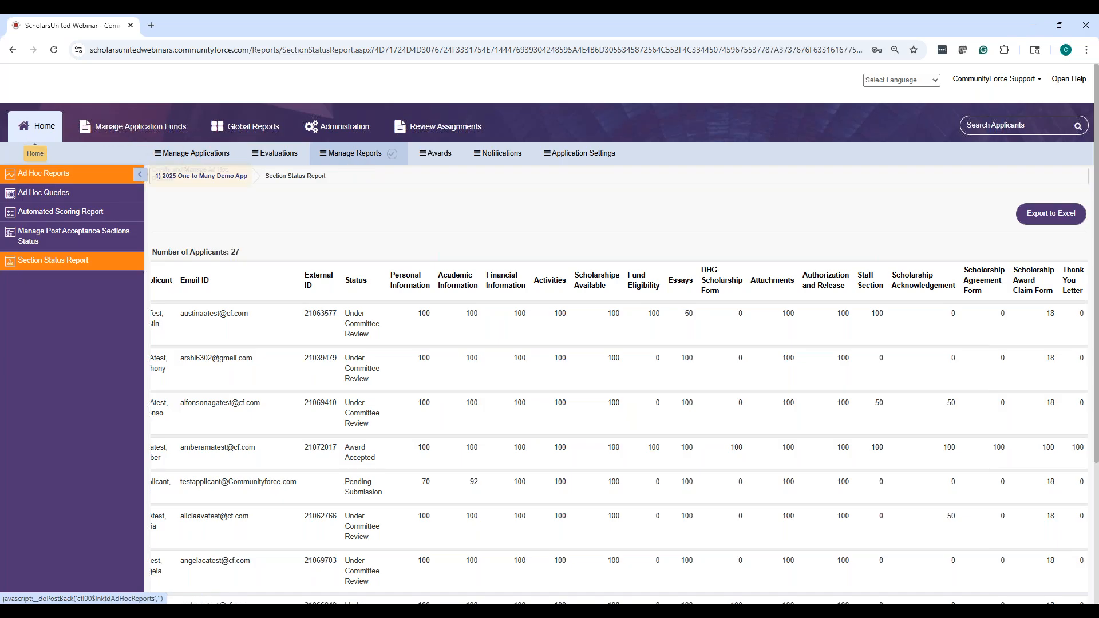
Step: Open the Application Graph displayed by Status and list the applicants with status Award Accepted
{"action": "left_click", "coordinate": [193, 155]}
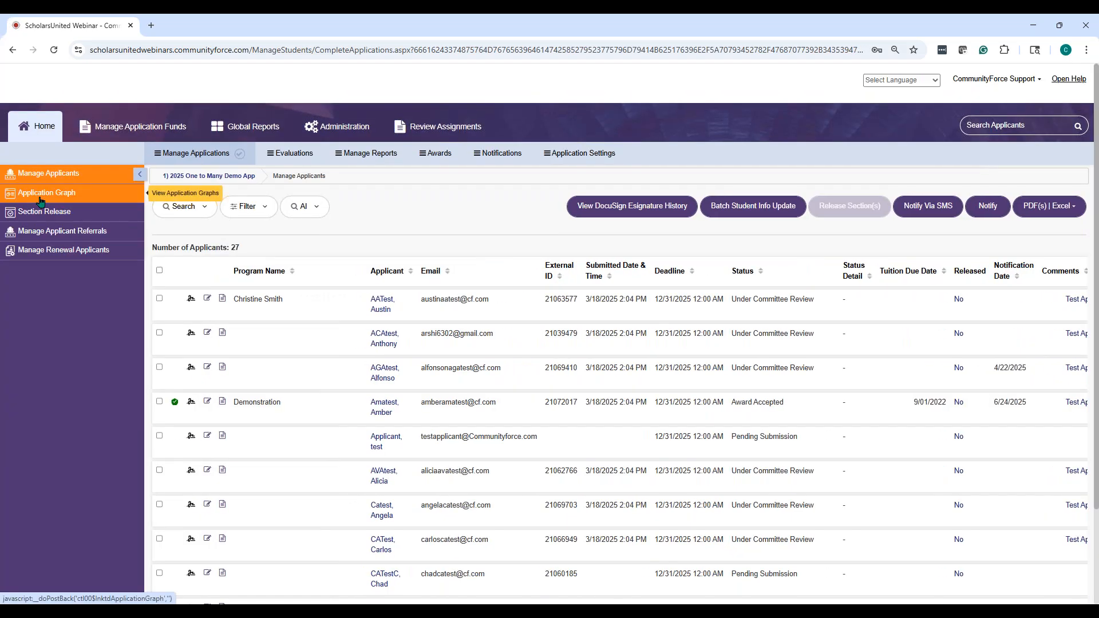
{"action": "left_click", "coordinate": [40, 199]}
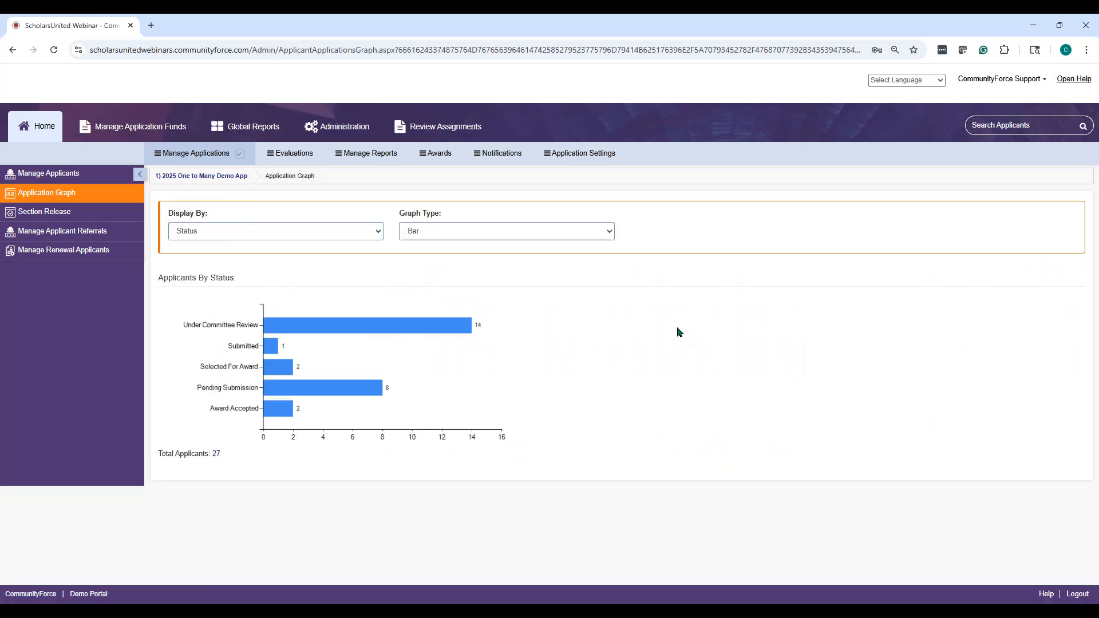
{"action": "left_click", "coordinate": [250, 232]}
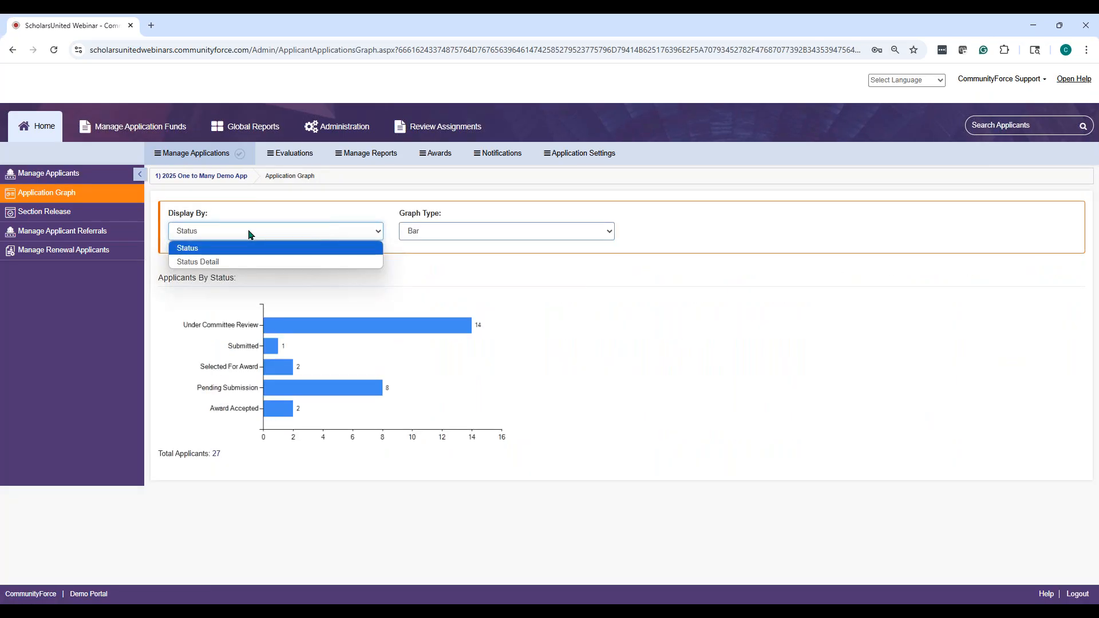
{"action": "left_click", "coordinate": [401, 277]}
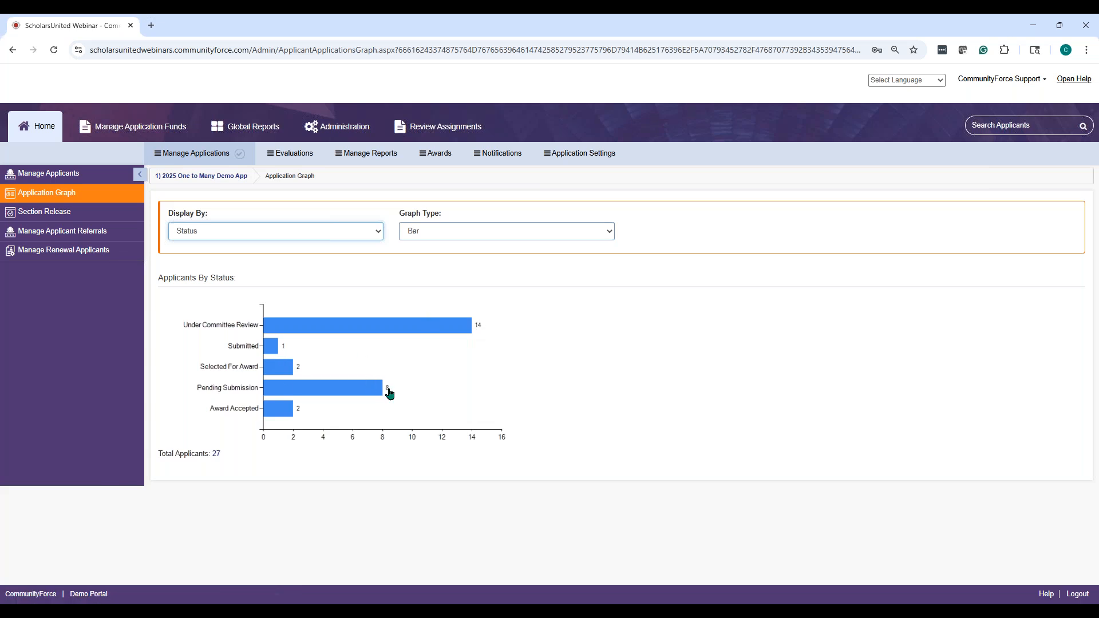
{"action": "left_click", "coordinate": [299, 414]}
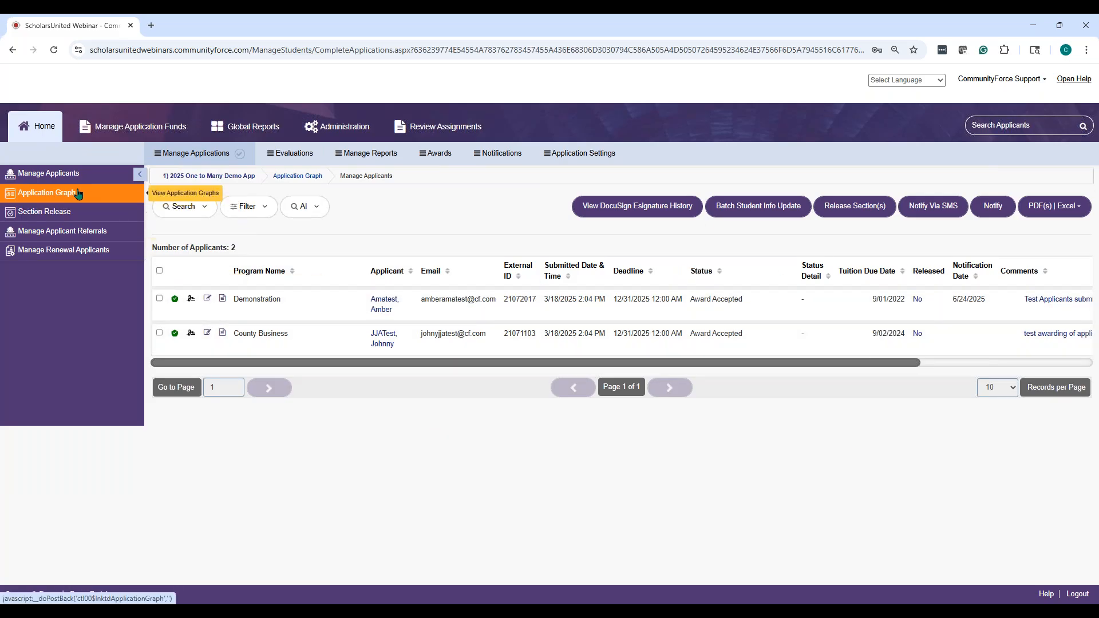
Step: Return to the Application Graph, show it as Column, Doughnut and Pie, and list the Pending Submission applicants from the pie
{"action": "left_click", "coordinate": [310, 179]}
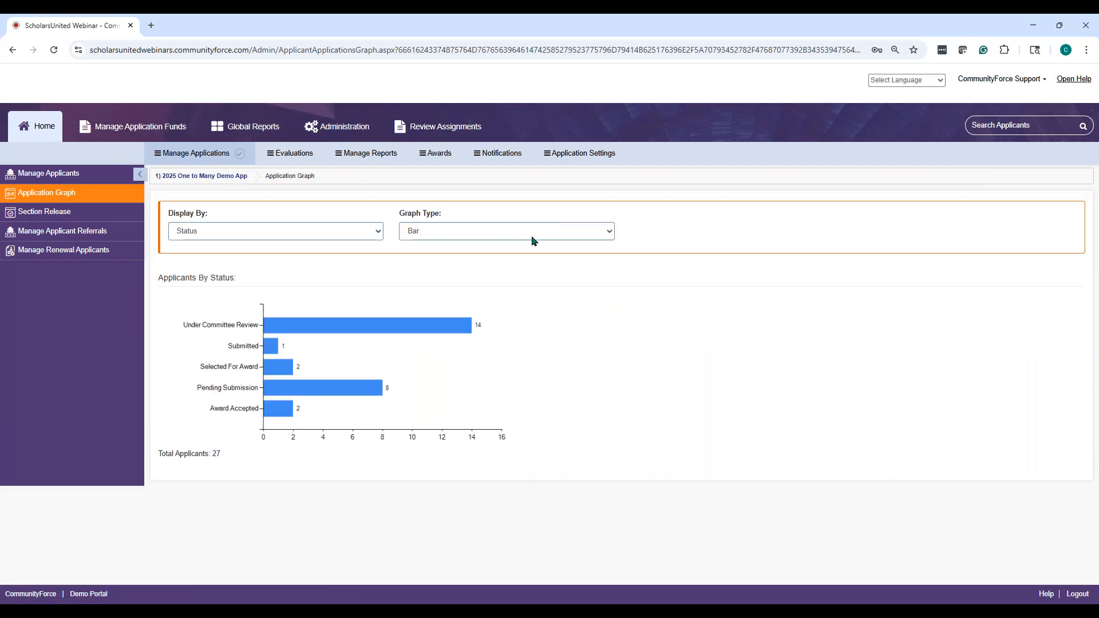
{"action": "left_click", "coordinate": [531, 235]}
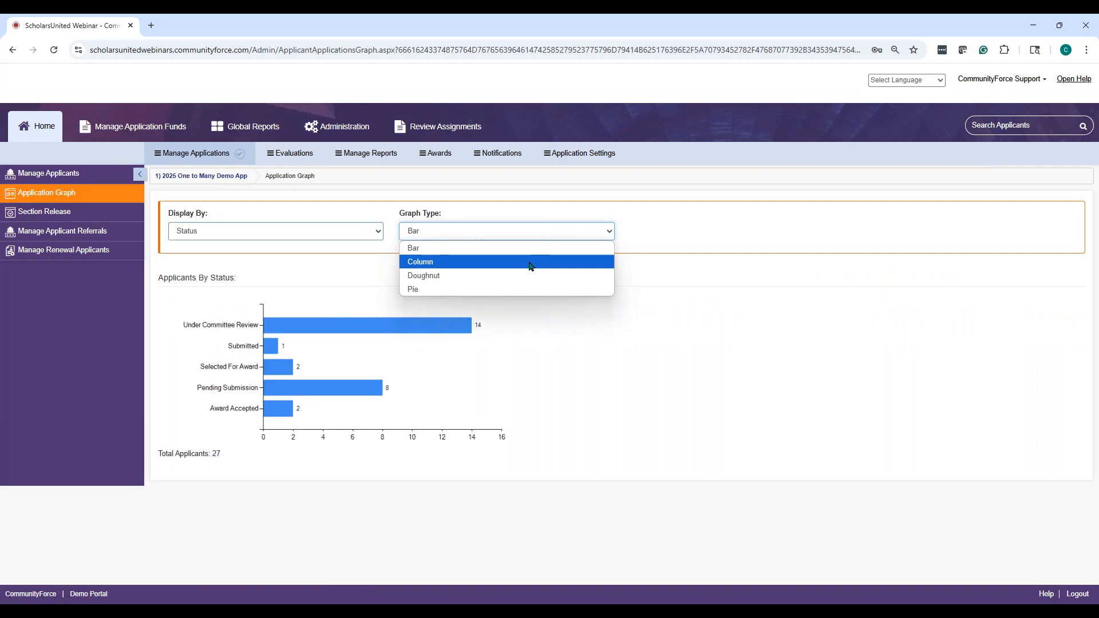
{"action": "left_click", "coordinate": [530, 262]}
{"action": "left_click", "coordinate": [535, 235]}
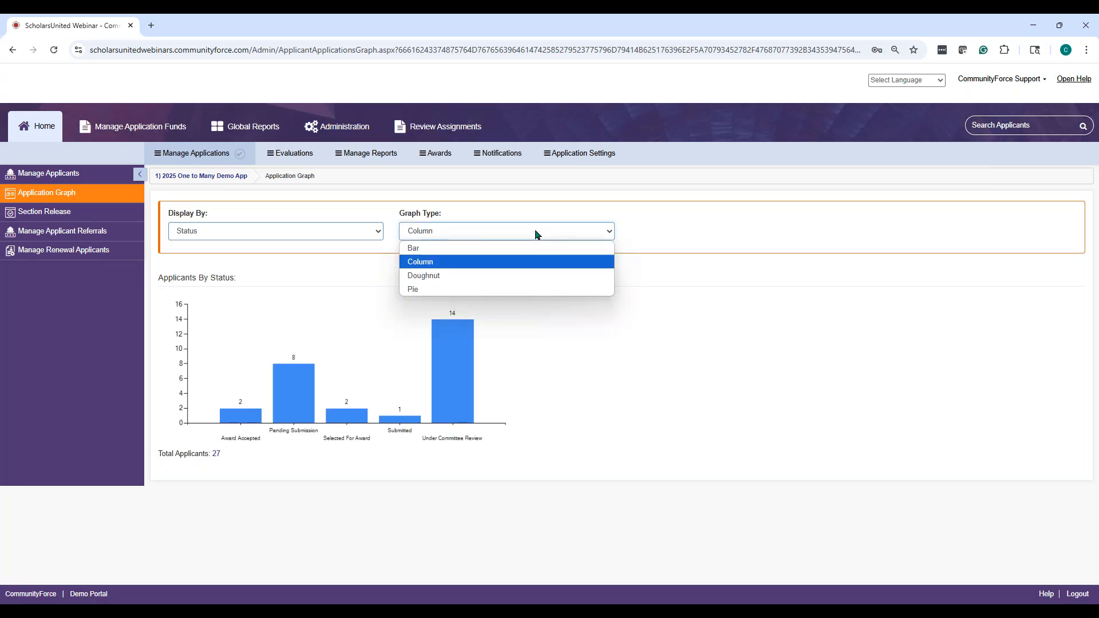
{"action": "left_click", "coordinate": [499, 277]}
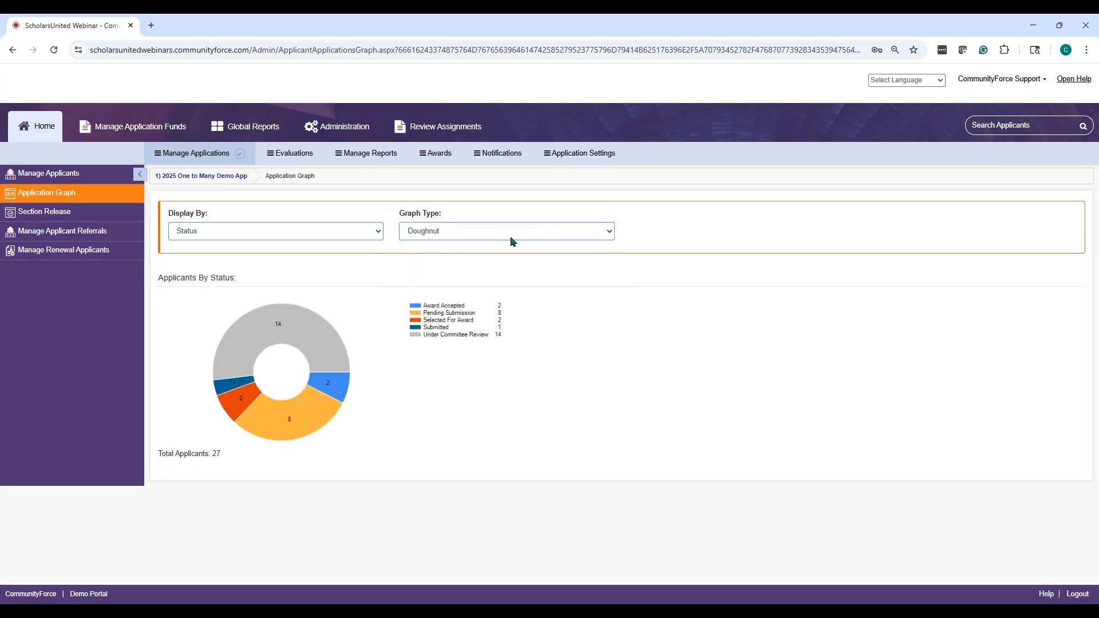
{"action": "left_click", "coordinate": [511, 238]}
{"action": "left_click", "coordinate": [507, 290]}
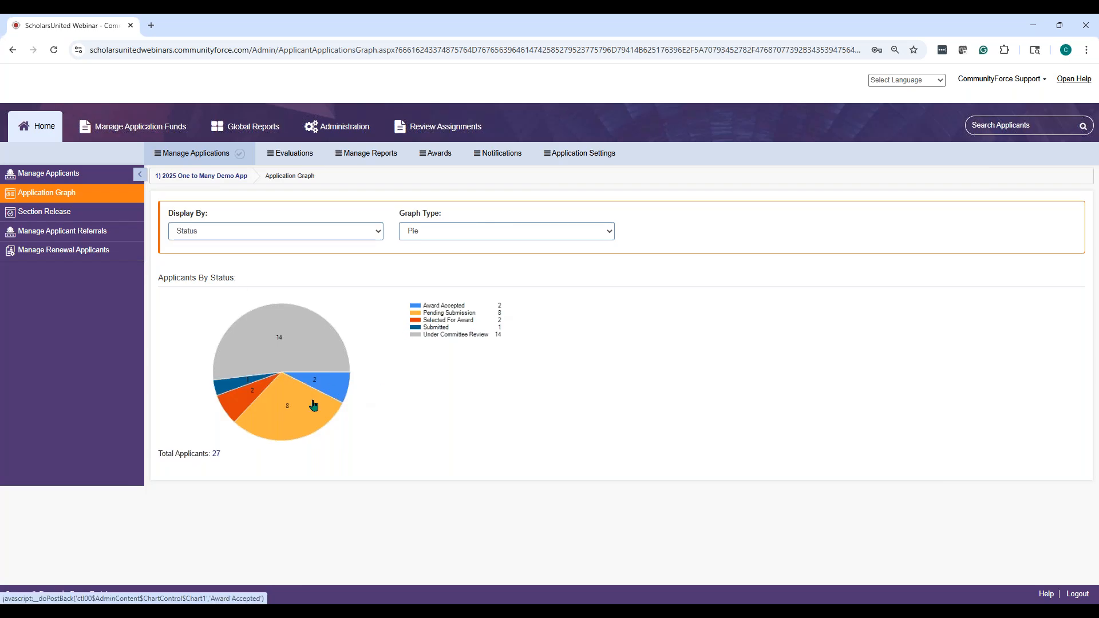
{"action": "left_click", "coordinate": [281, 410]}
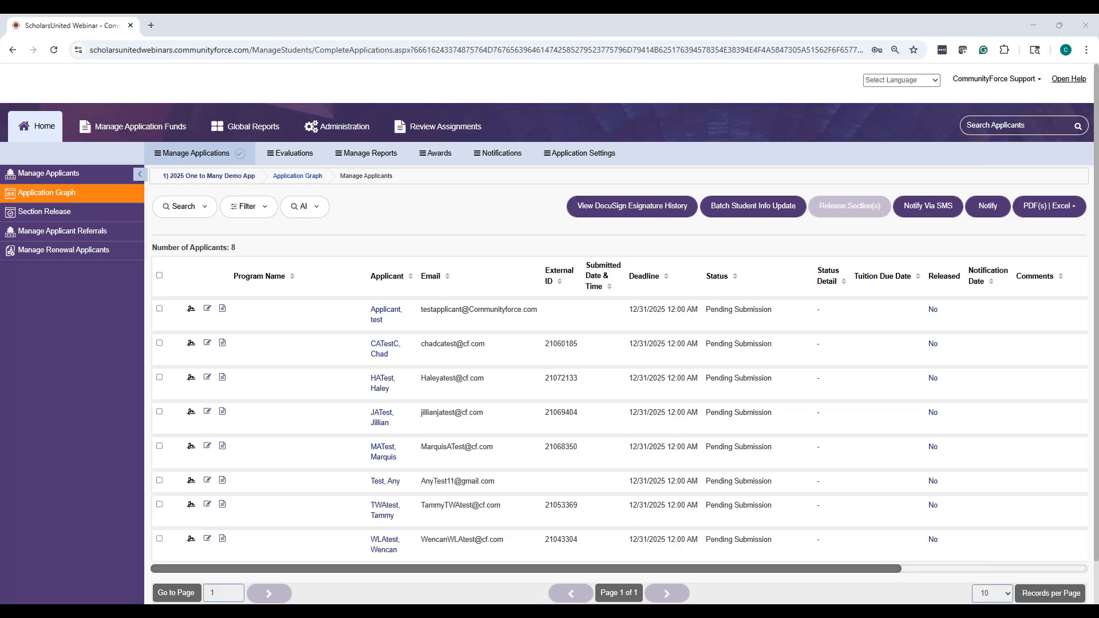
Step: Start a sync of the applicant data from the application's ad hoc reports and try to sync the review data
{"action": "left_click", "coordinate": [374, 154]}
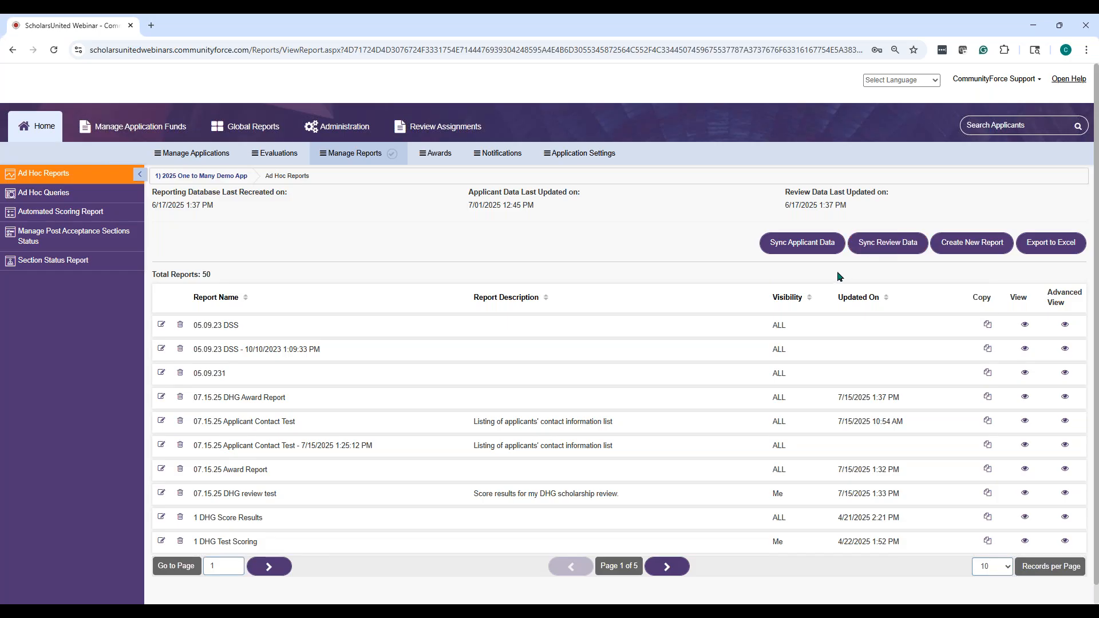
{"action": "left_click", "coordinate": [801, 242]}
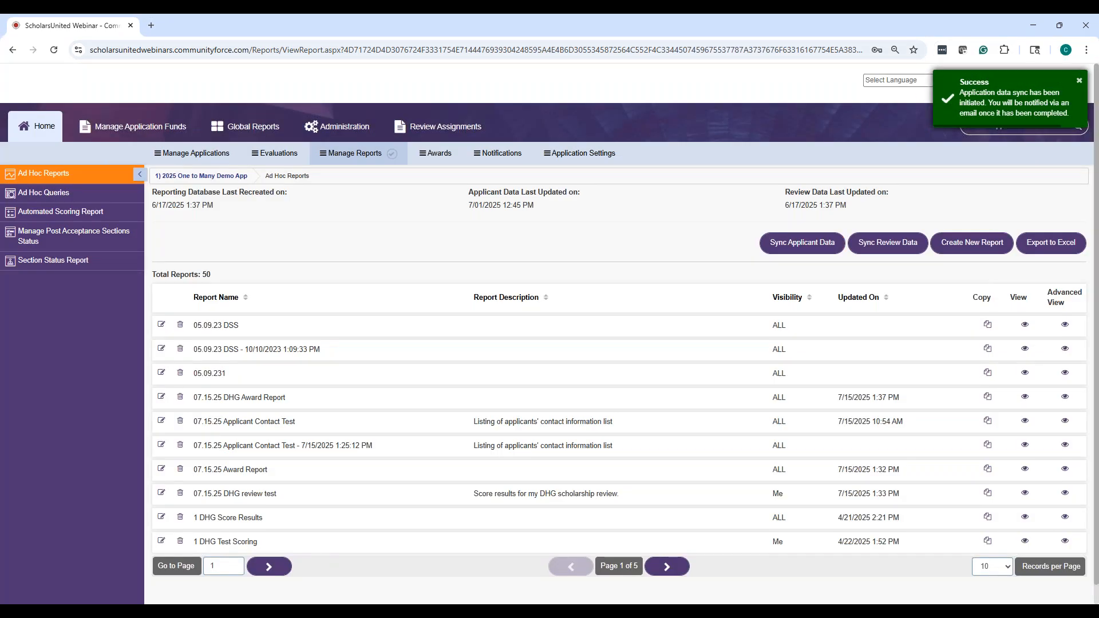
{"action": "left_click", "coordinate": [1076, 82]}
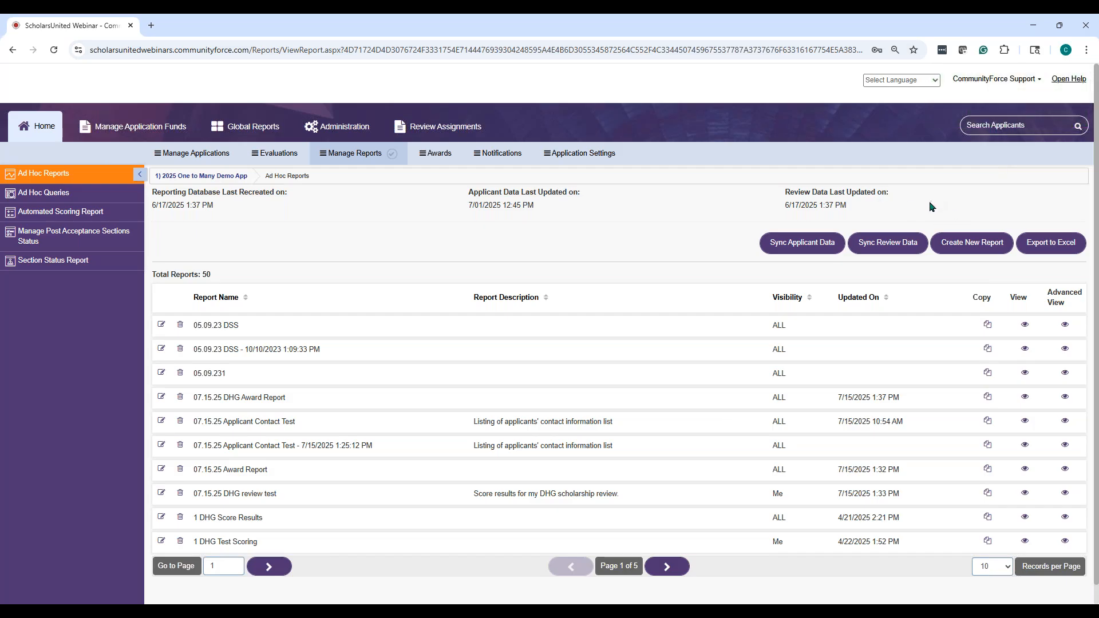
{"action": "left_click", "coordinate": [874, 245]}
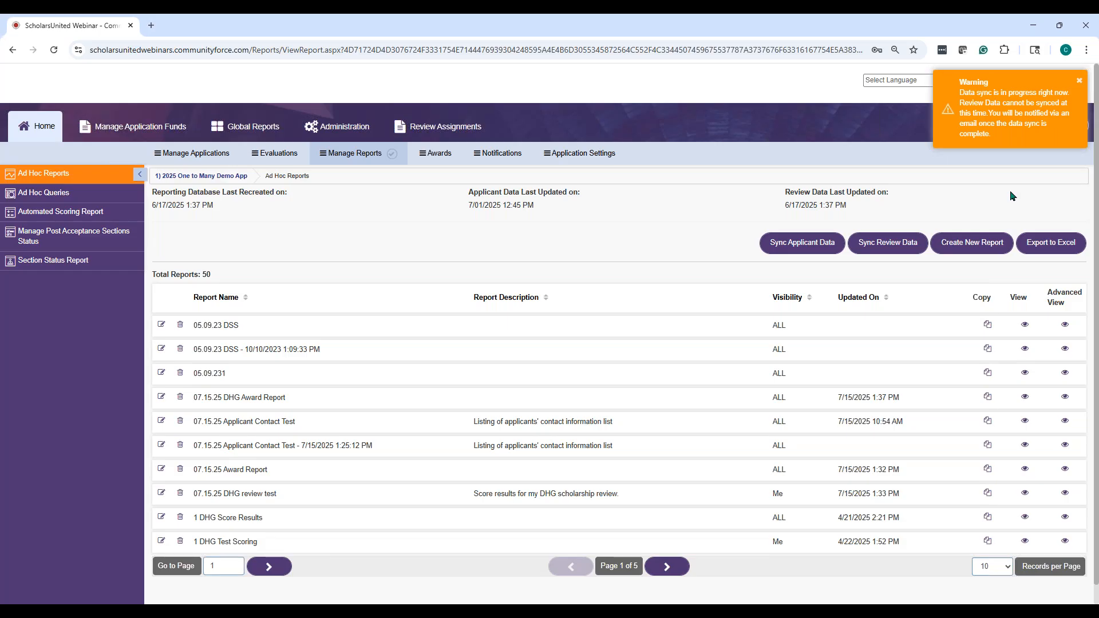
Step: Open the 07.15.25 Applicant Contact Test report for editing, check its status filter conditions and finish the report
{"action": "left_click", "coordinate": [160, 422]}
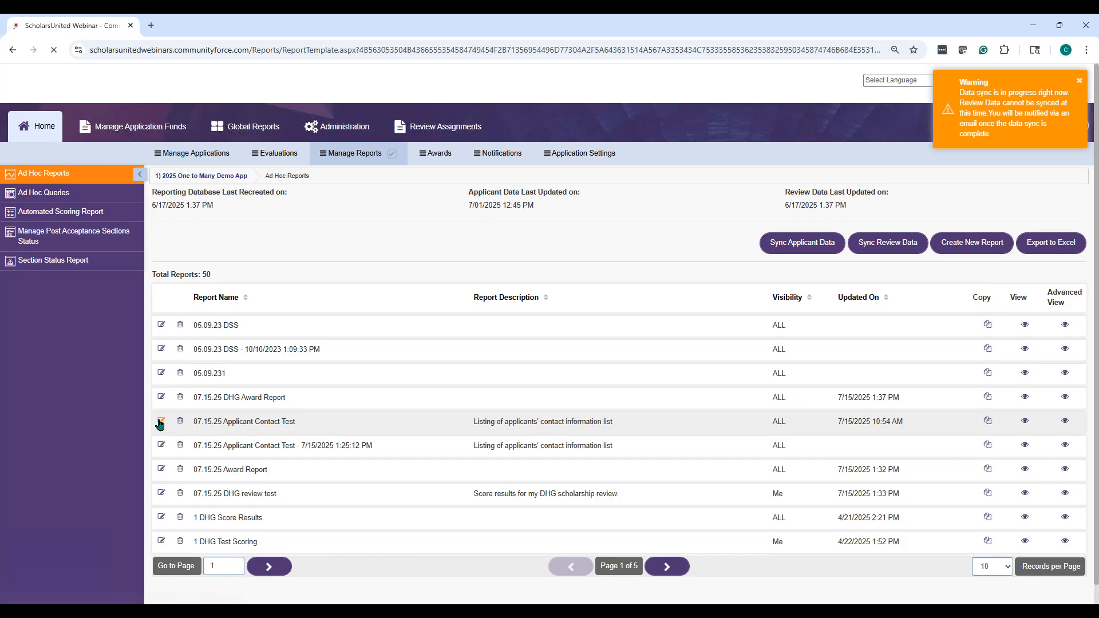
{"action": "left_click", "coordinate": [586, 522]}
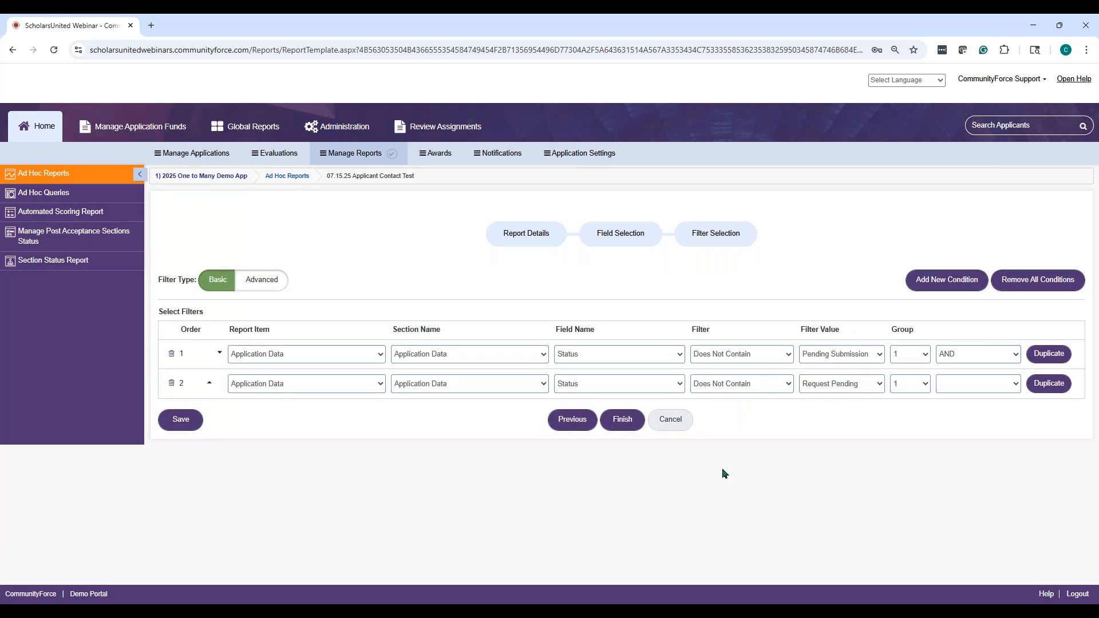
{"action": "left_click", "coordinate": [621, 422]}
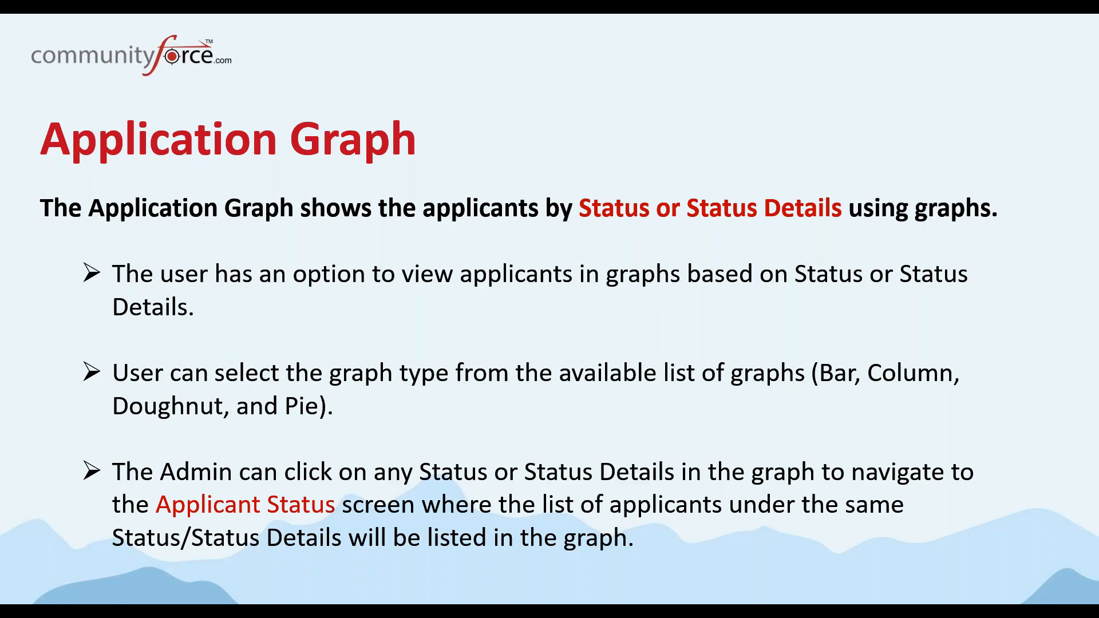
{"action": "key", "text": "Right"}
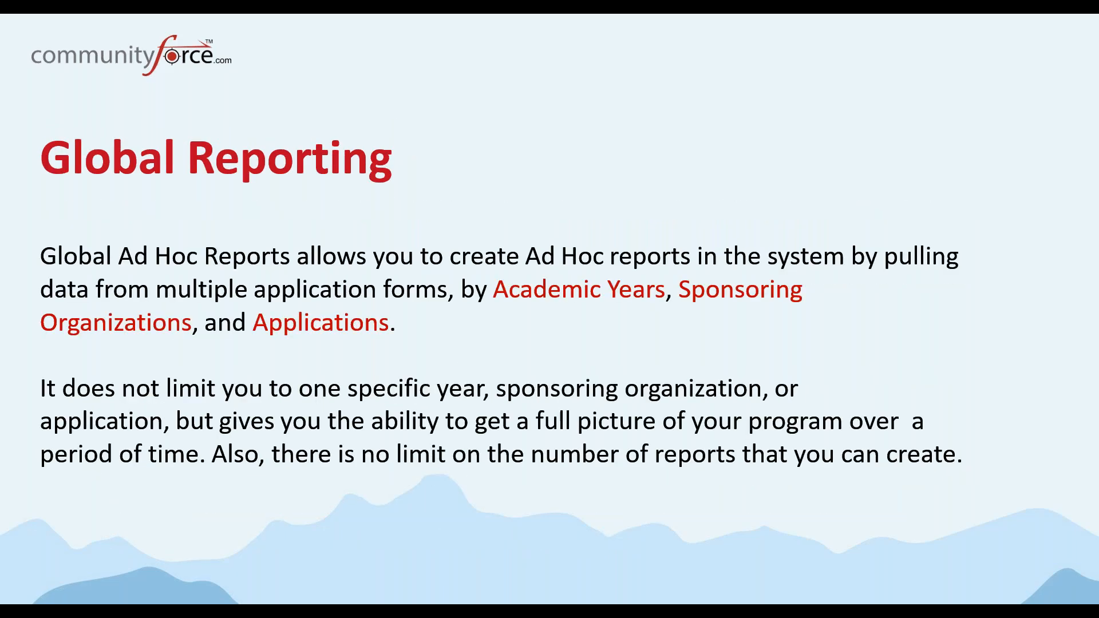
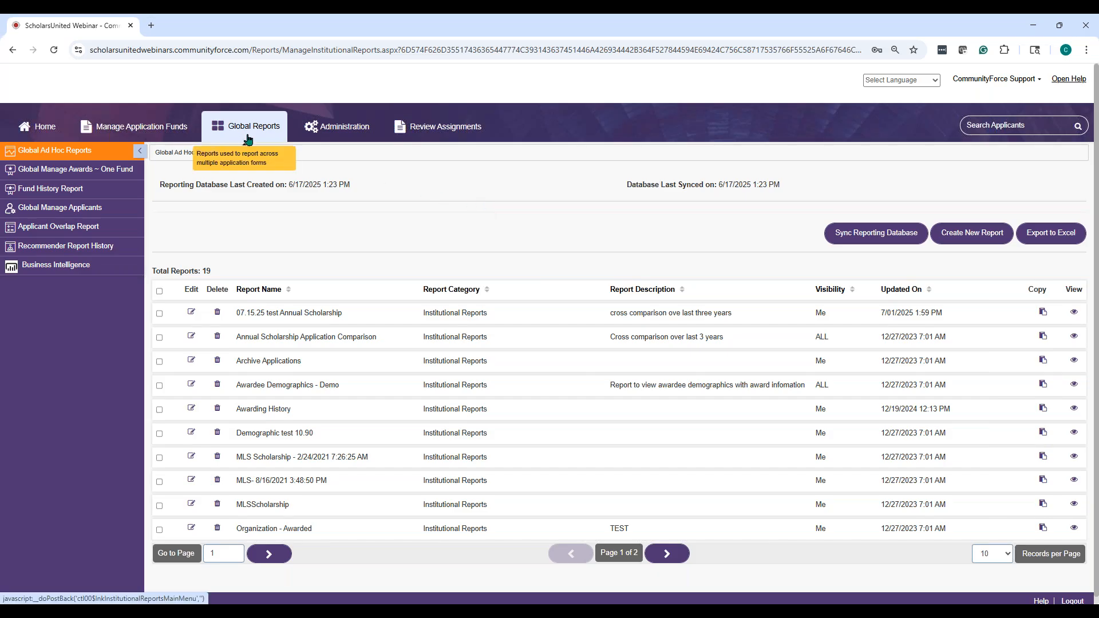
Step: Show the application form list, and go to the Global Ad Hoc Reports list covering multiple application forms
{"action": "left_click", "coordinate": [85, 153]}
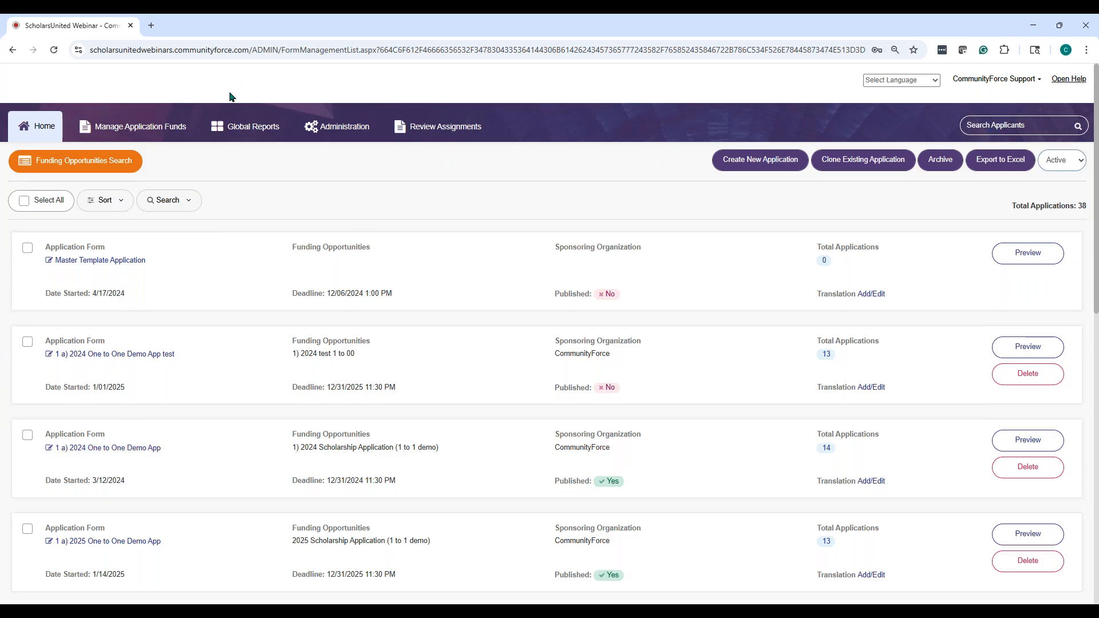
{"action": "left_click", "coordinate": [243, 132]}
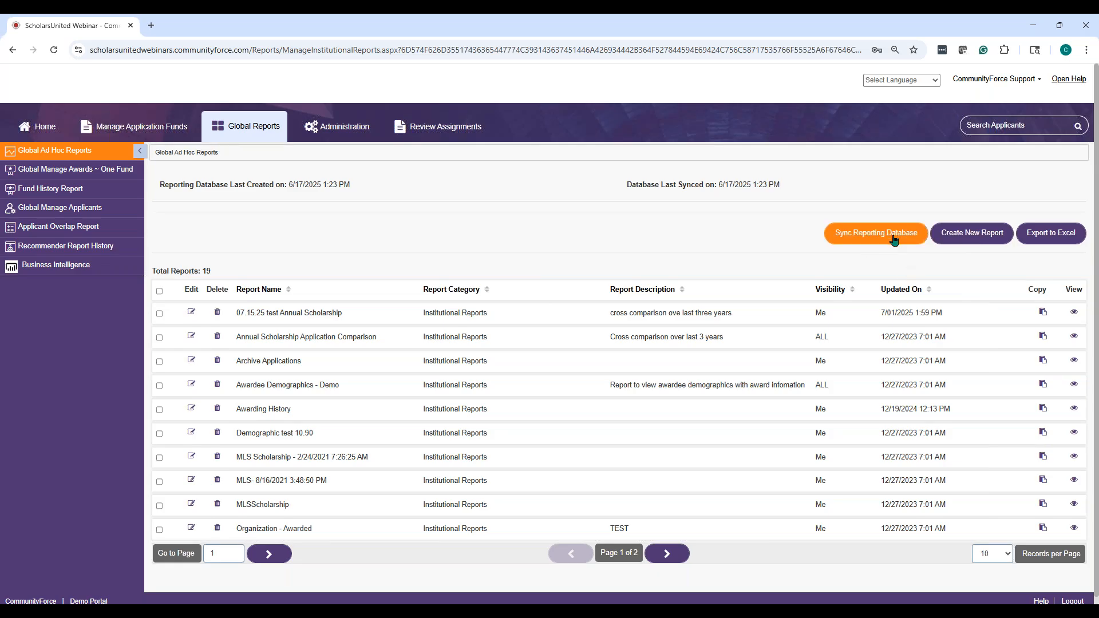
Step: Create a new global ad hoc report and set its academic years to 2022-2023, 2023-2024, 2024-2025 and 2025-2026
{"action": "left_click", "coordinate": [980, 234]}
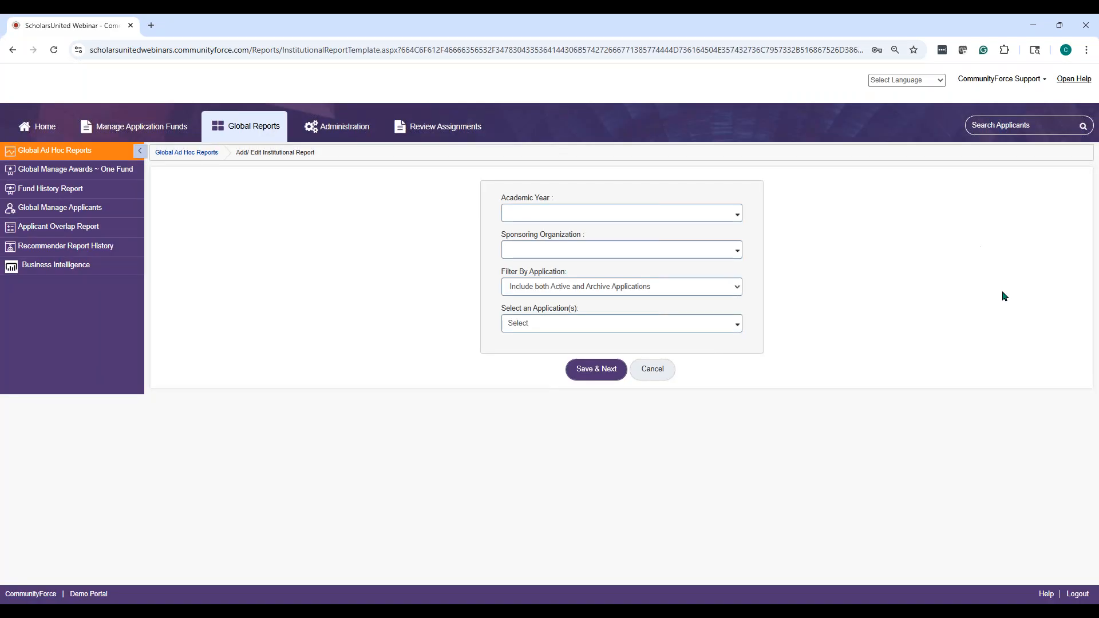
{"action": "left_click", "coordinate": [737, 215]}
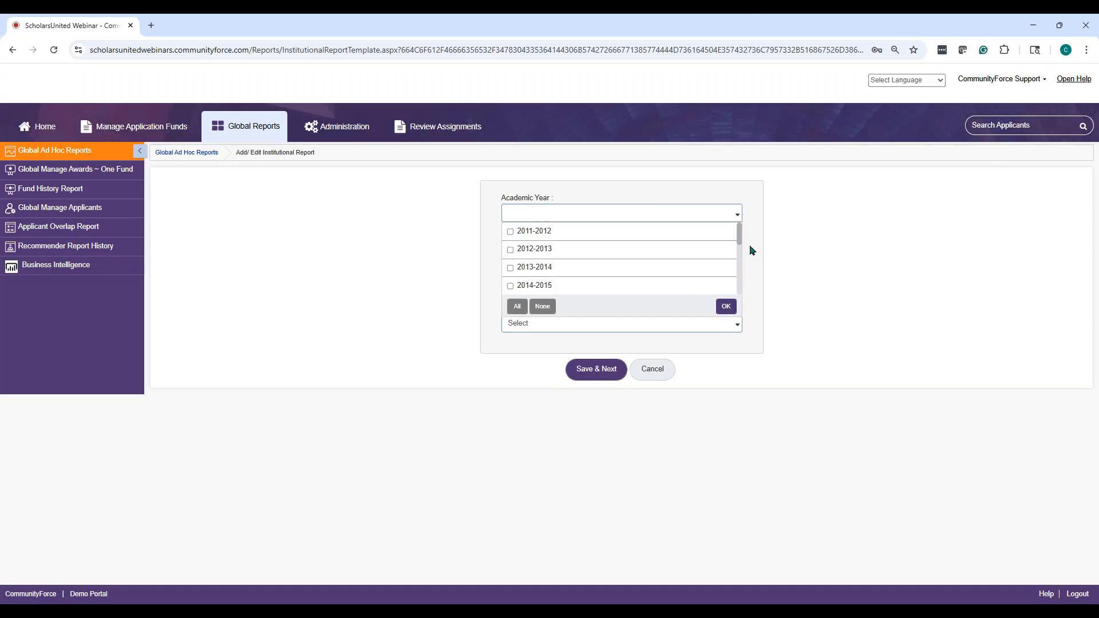
{"action": "left_click_drag", "start_coordinate": [738, 234], "coordinate": [729, 304]}
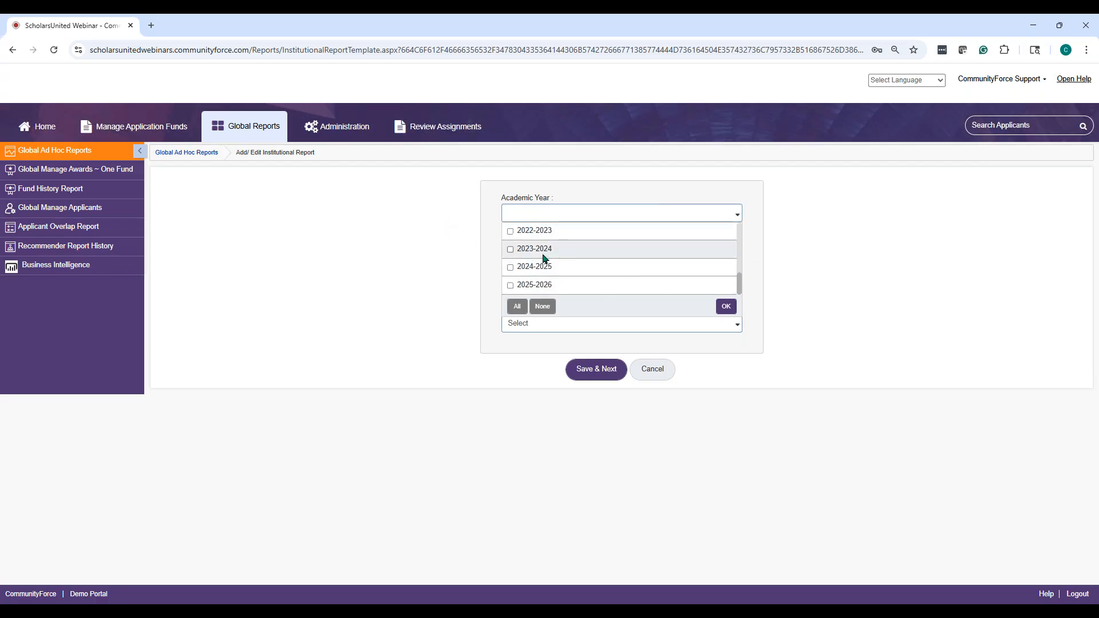
{"action": "left_click", "coordinate": [510, 232]}
{"action": "left_click", "coordinate": [511, 250]}
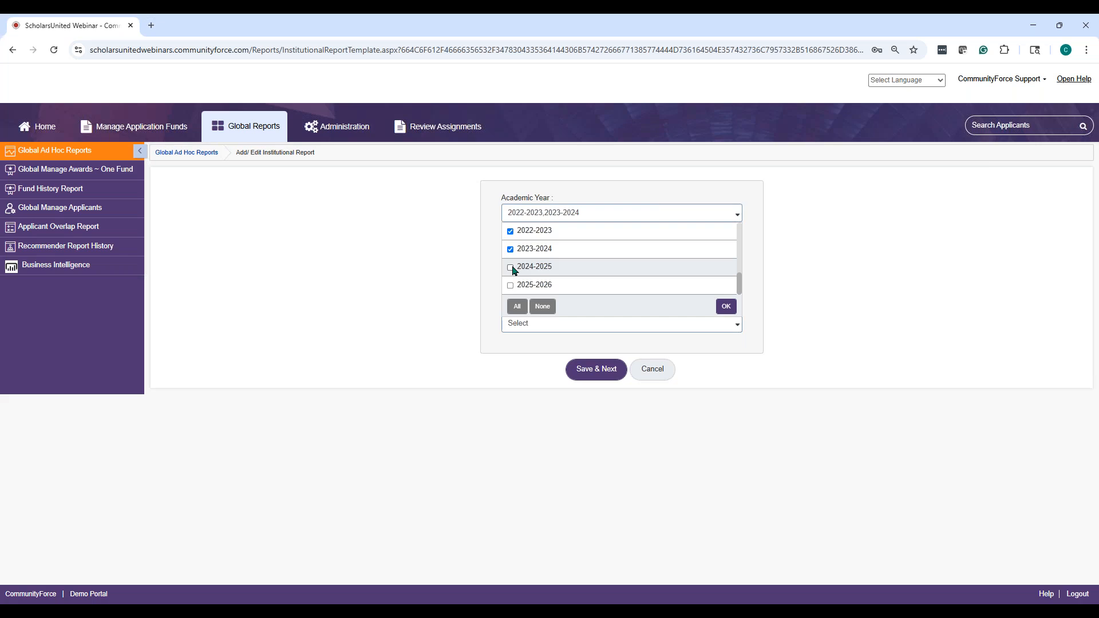
{"action": "left_click", "coordinate": [510, 268]}
{"action": "left_click", "coordinate": [510, 285]}
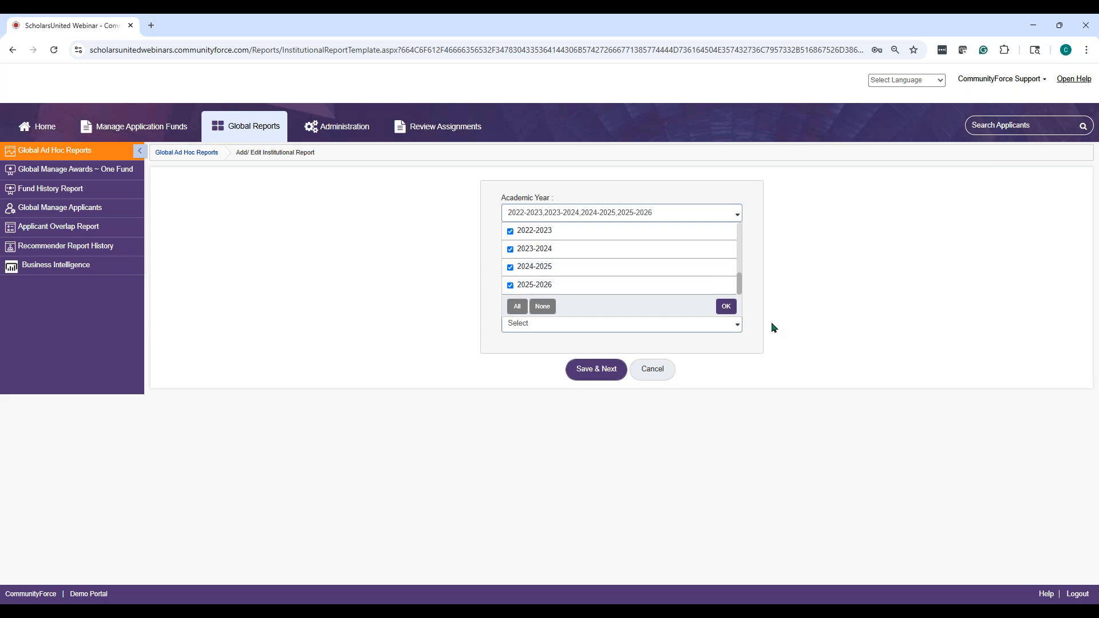
{"action": "left_click", "coordinate": [726, 307]}
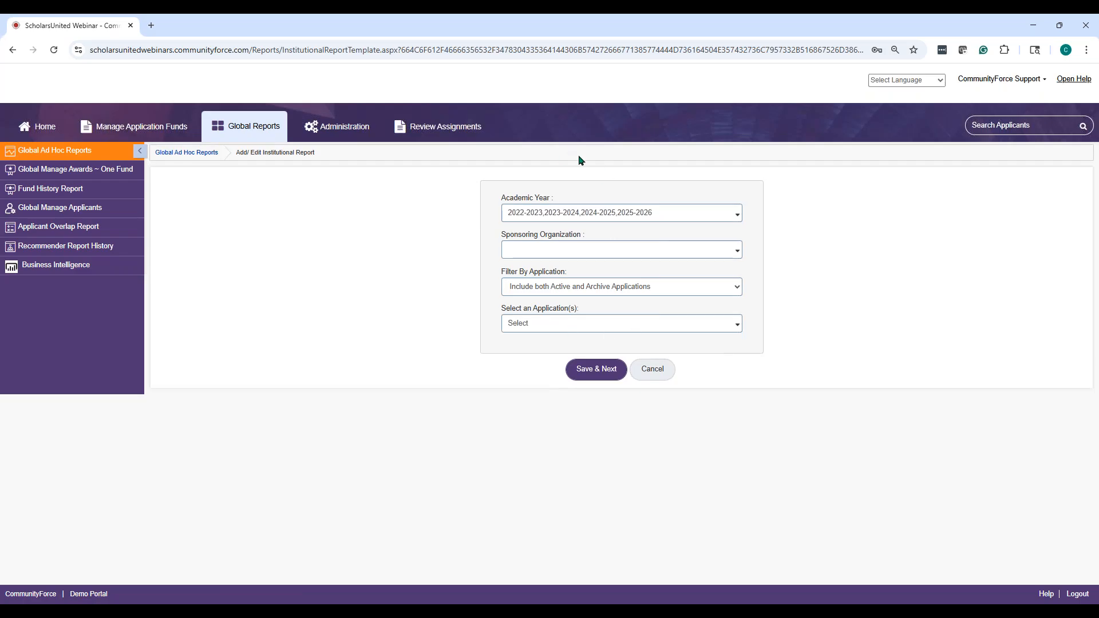
Step: Check the sponsoring organization choices for the report without selecting any
{"action": "left_click", "coordinate": [685, 211]}
{"action": "left_click", "coordinate": [837, 248]}
{"action": "left_click", "coordinate": [737, 252]}
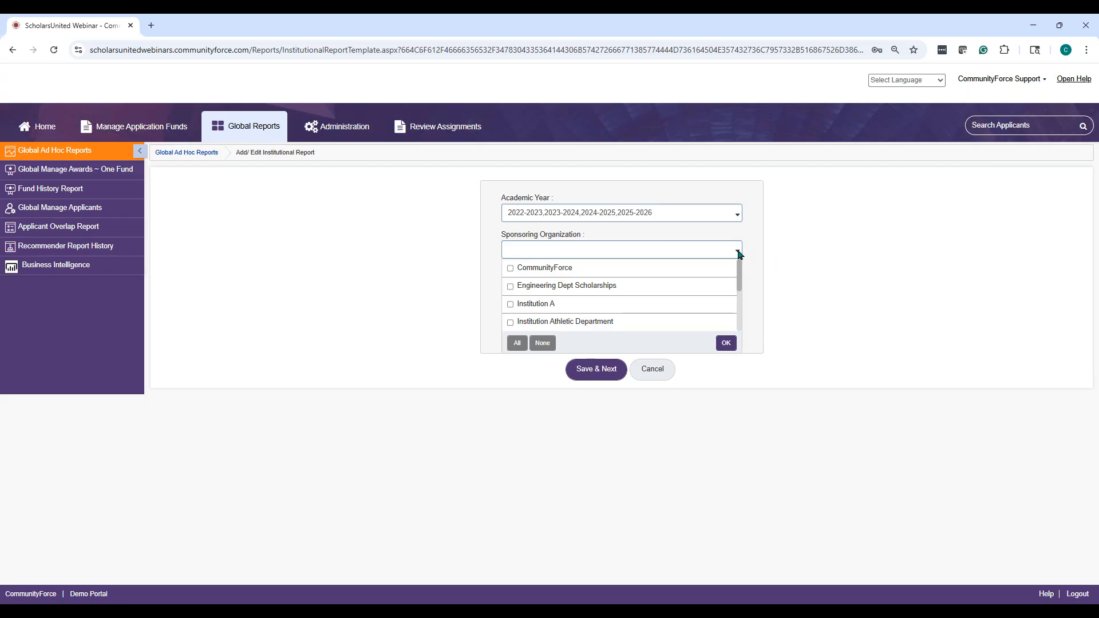
{"action": "left_click", "coordinate": [879, 265]}
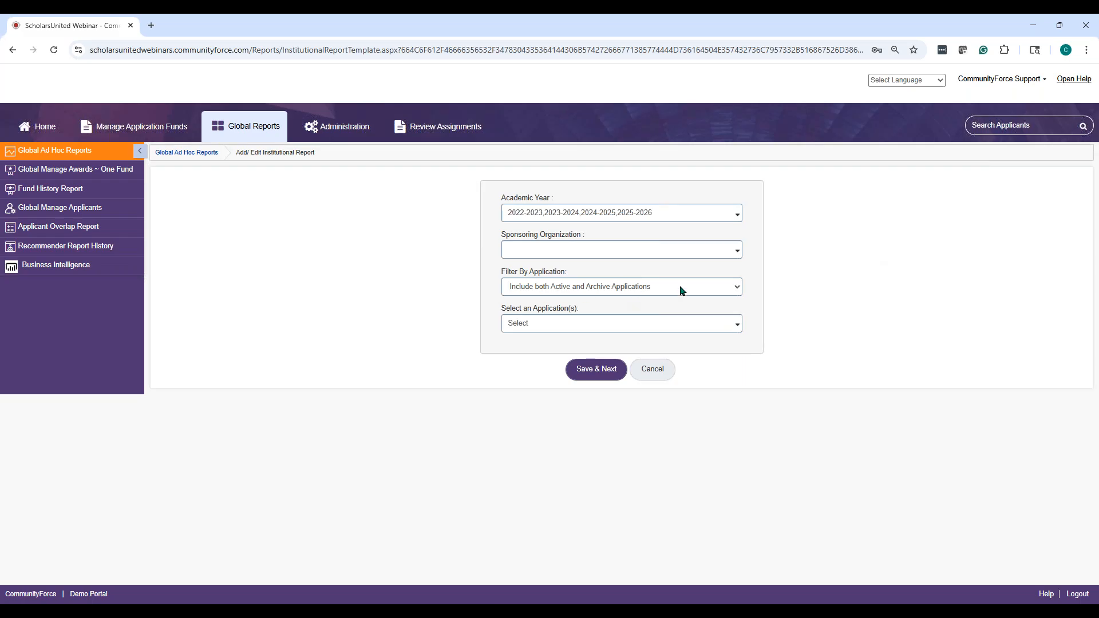
Step: Include the 2024 One to One Demo App, 2025 One to One Demo App and 2023 One to One Demo Application, and continue to the report details
{"action": "left_click", "coordinate": [543, 323]}
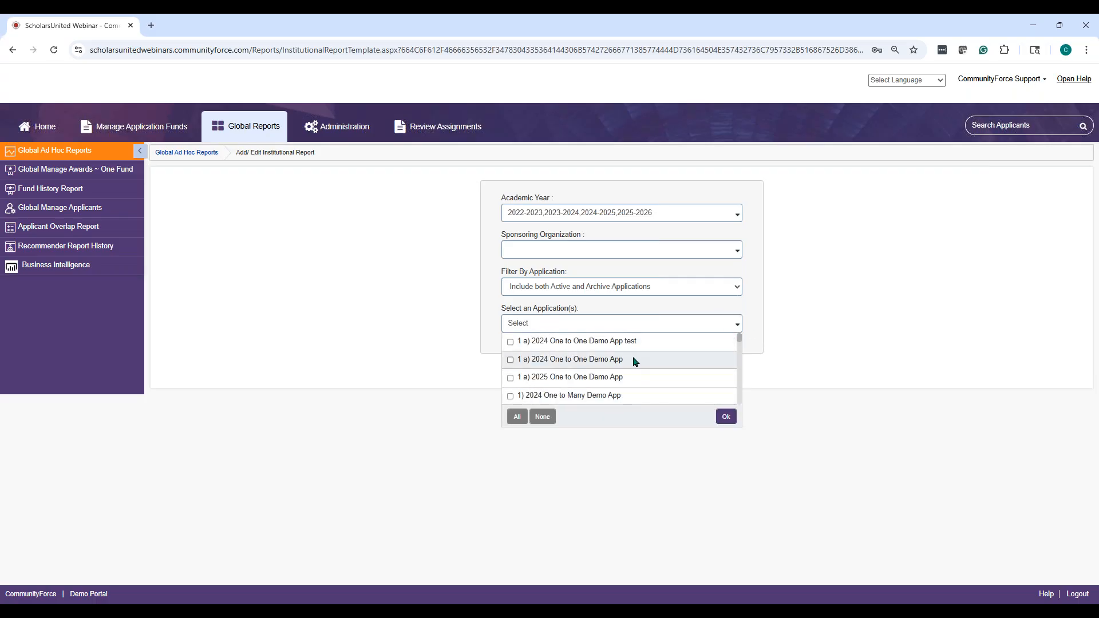
{"action": "left_click", "coordinate": [509, 360]}
{"action": "left_click", "coordinate": [510, 378]}
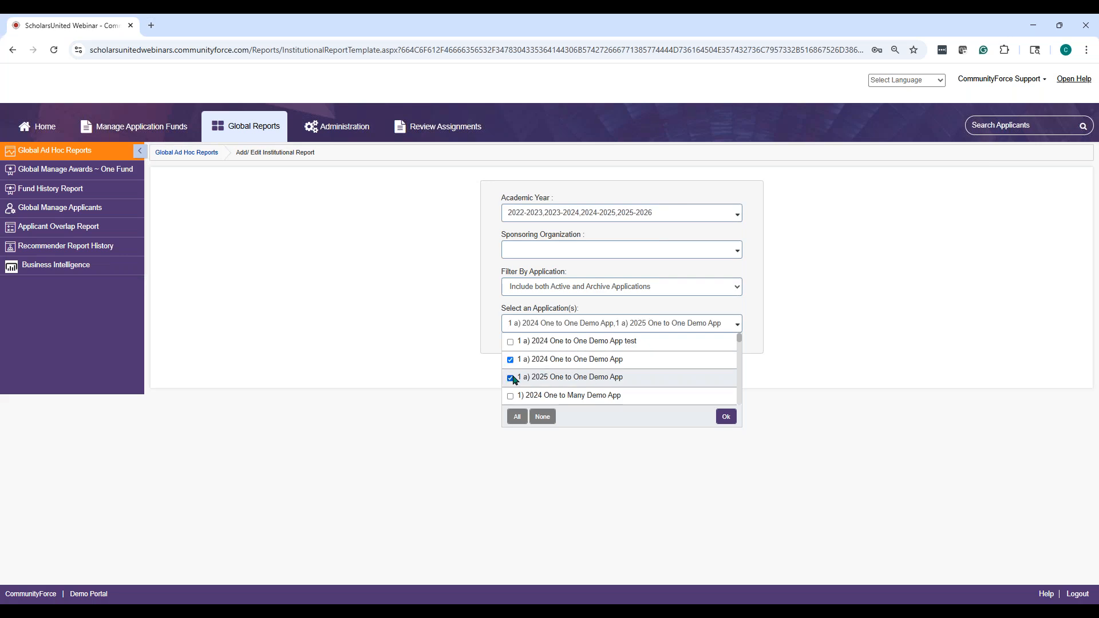
{"action": "scroll", "coordinate": [681, 367], "scroll_direction": "down", "scroll_amount": 3}
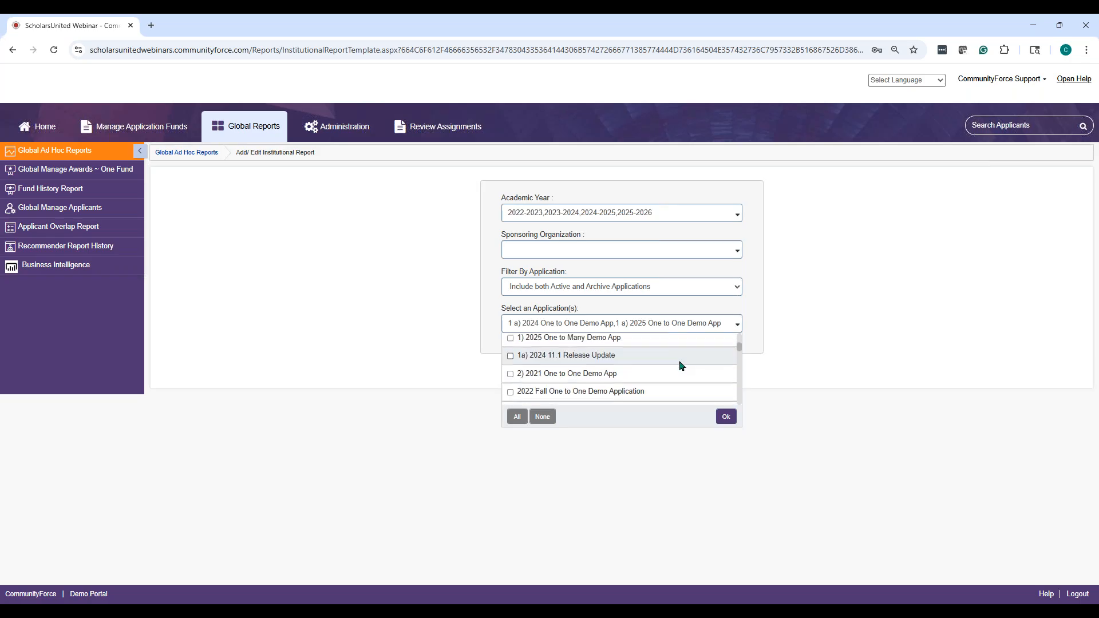
{"action": "scroll", "coordinate": [635, 372], "scroll_direction": "up", "scroll_amount": 3}
{"action": "scroll", "coordinate": [635, 372], "scroll_direction": "down", "scroll_amount": 5}
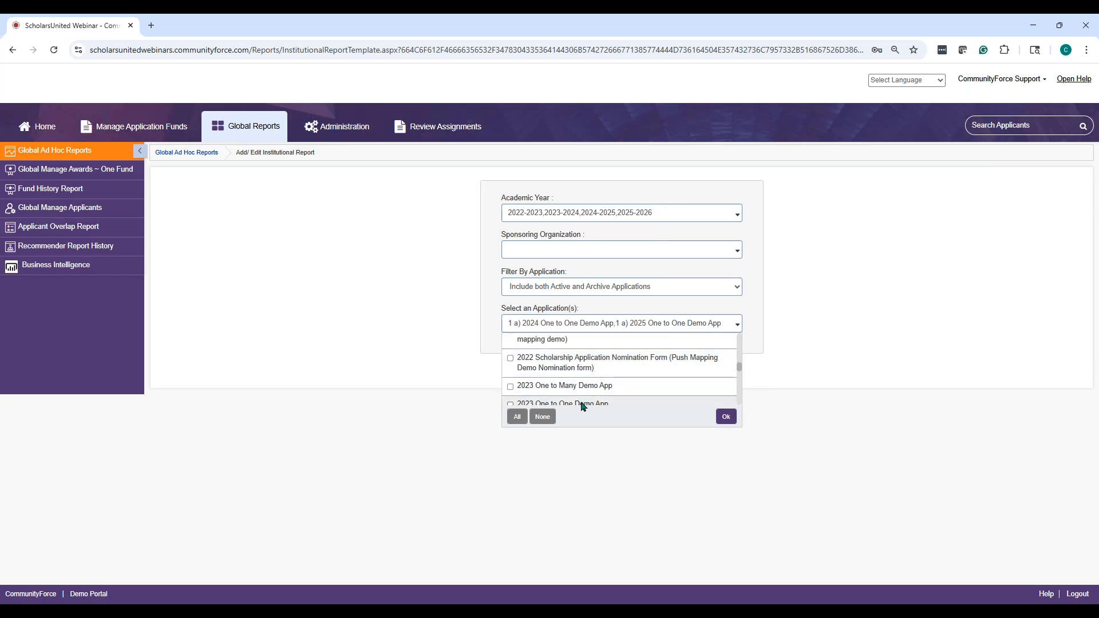
{"action": "scroll", "coordinate": [624, 383], "scroll_direction": "down", "scroll_amount": 4}
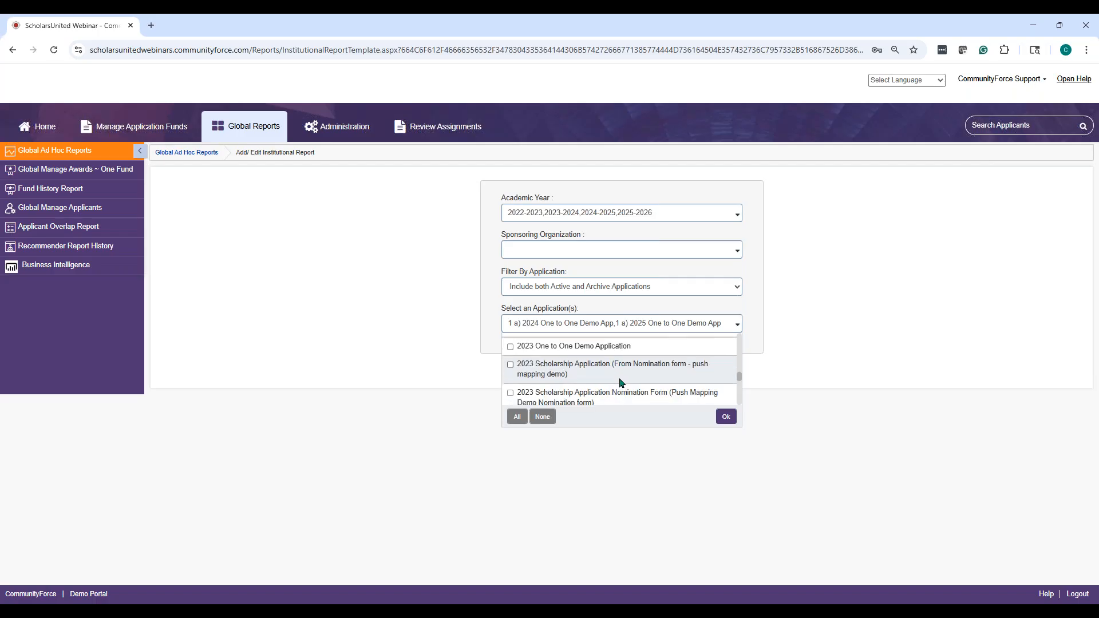
{"action": "left_click", "coordinate": [511, 347]}
{"action": "left_click", "coordinate": [724, 418]}
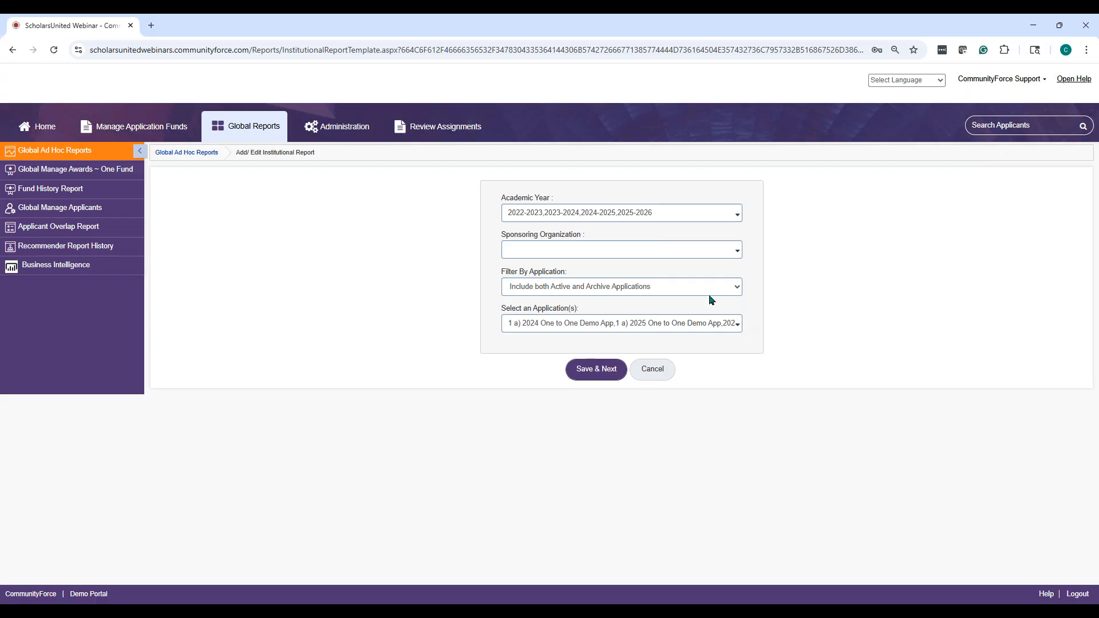
{"action": "left_click", "coordinate": [596, 370]}
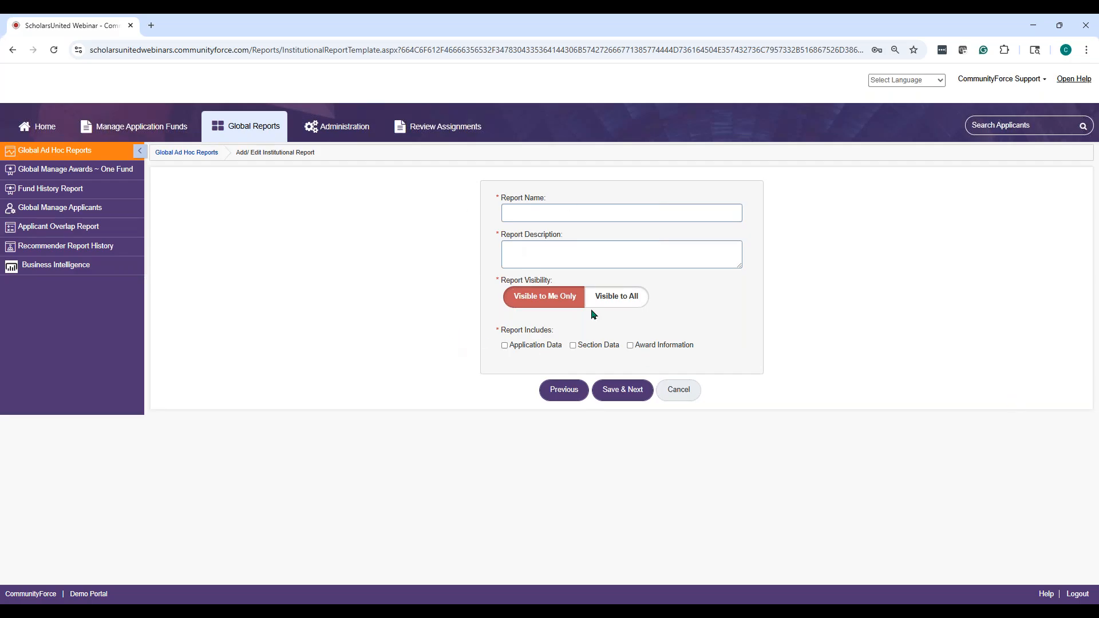
Step: Enter test as the report's name and description, include Application Data and Section Data, and try to save the details
{"action": "left_click", "coordinate": [540, 215]}
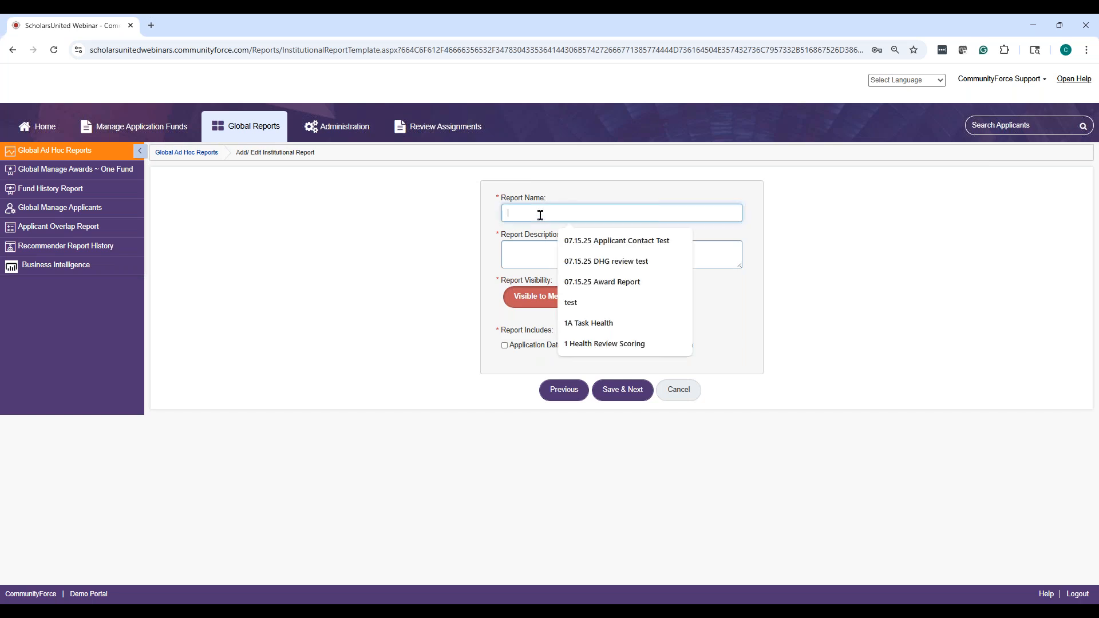
{"action": "type", "text": "tesyt"}
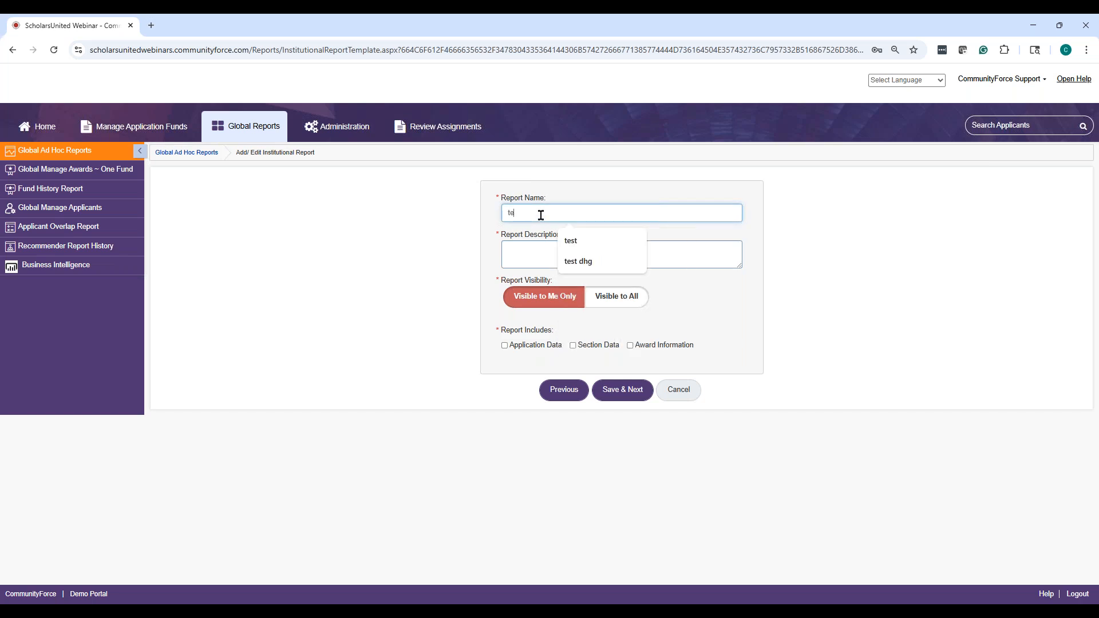
{"action": "key", "text": "BackSpace"}
{"action": "key", "text": "BackSpace"}
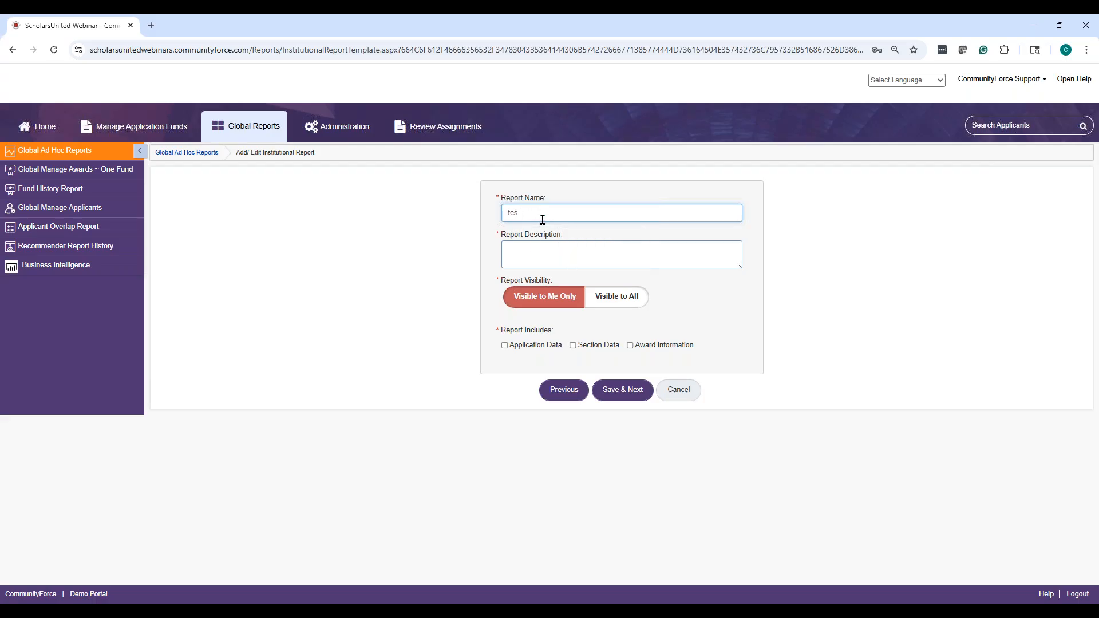
{"action": "type", "text": "t"}
{"action": "left_click", "coordinate": [544, 252]}
{"action": "type", "text": "test"}
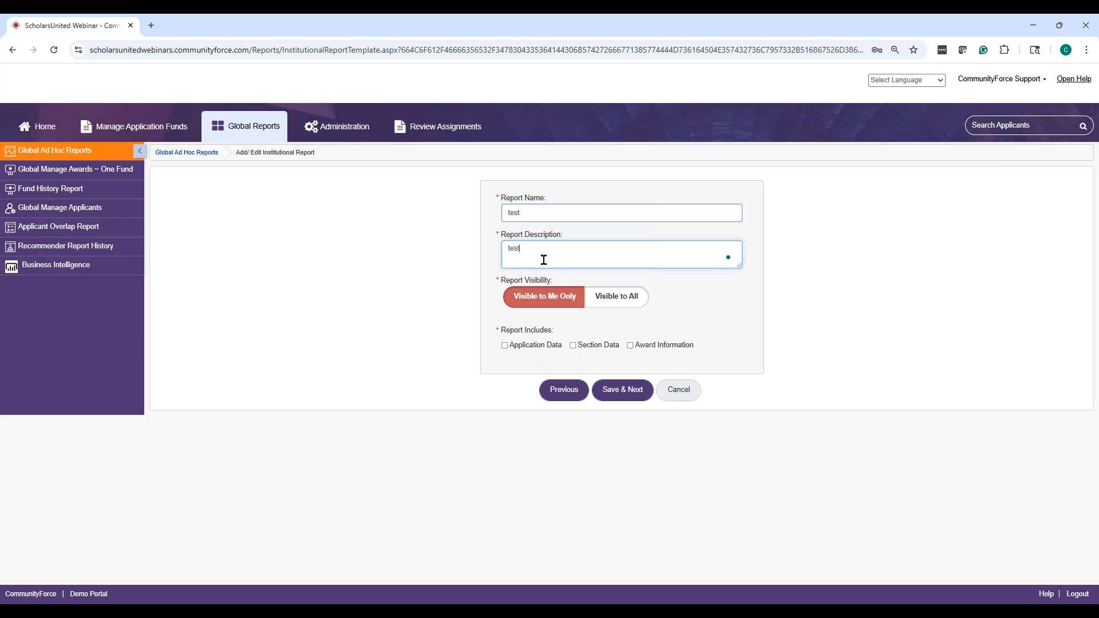
{"action": "left_click", "coordinate": [505, 346]}
{"action": "left_click", "coordinate": [574, 346]}
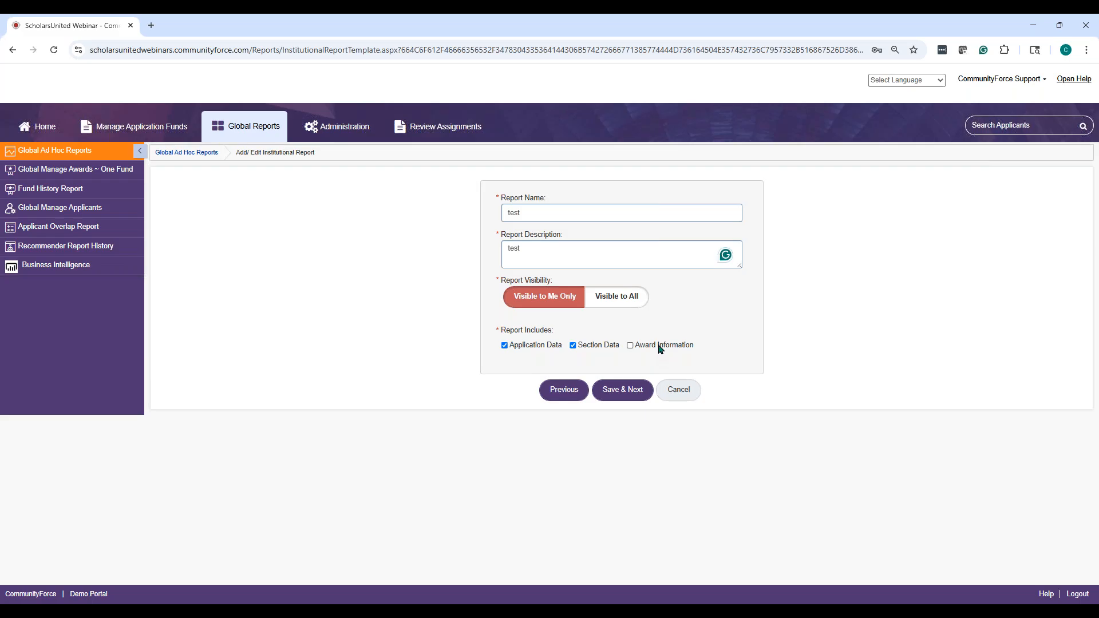
{"action": "left_click", "coordinate": [633, 392]}
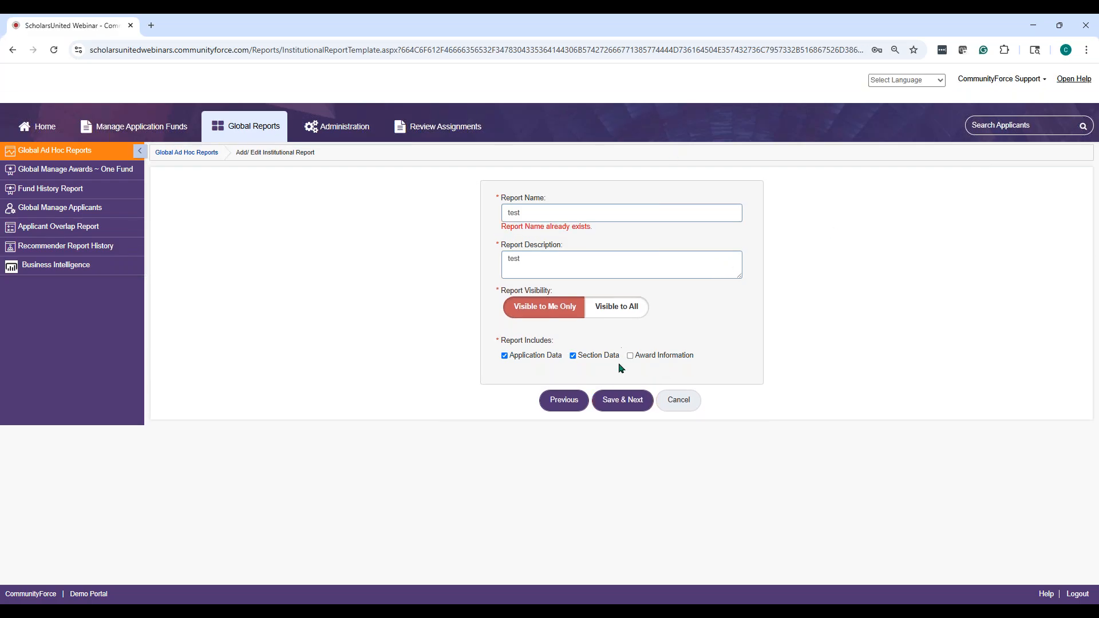
Step: Rename the report as 07.15.25 test and continue to the field selection
{"action": "double_click", "coordinate": [534, 213]}
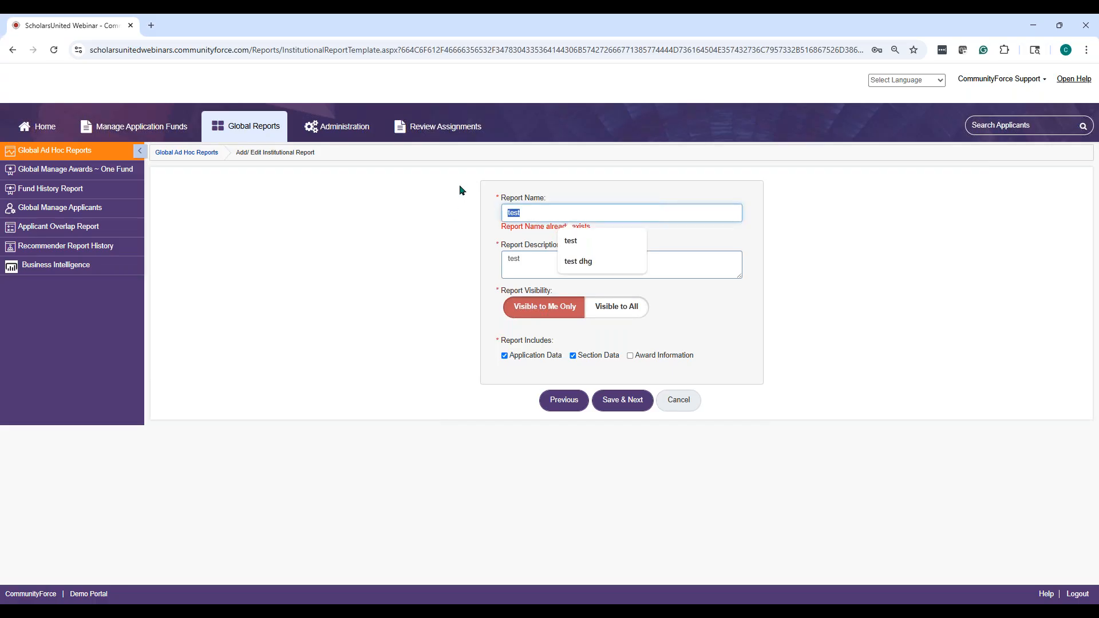
{"action": "type", "text": "07.15.25"}
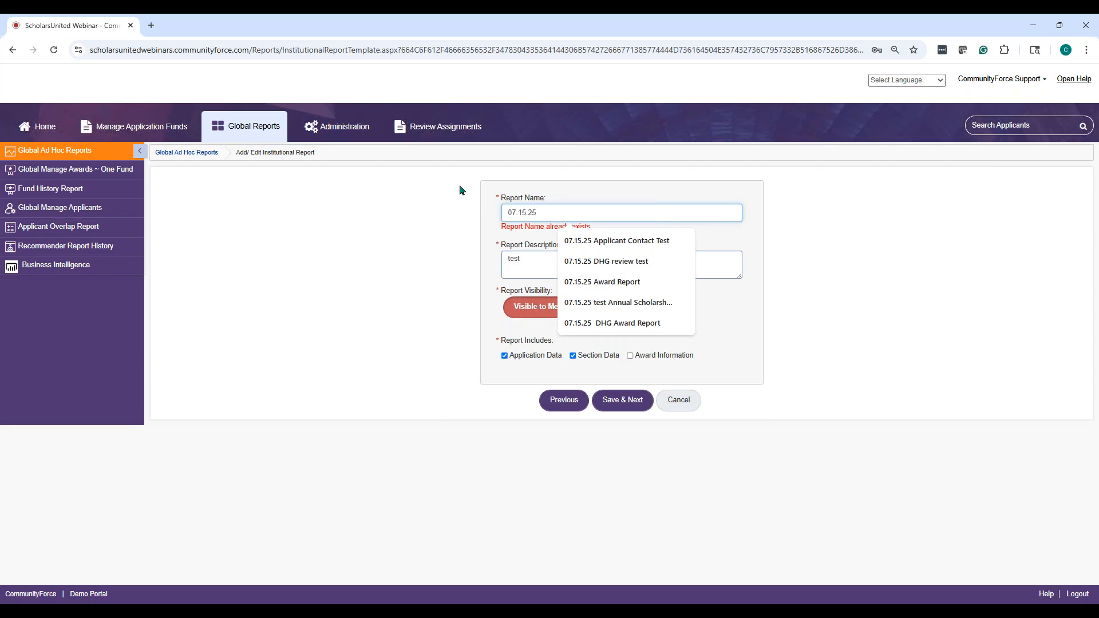
{"action": "type", "text": " test"}
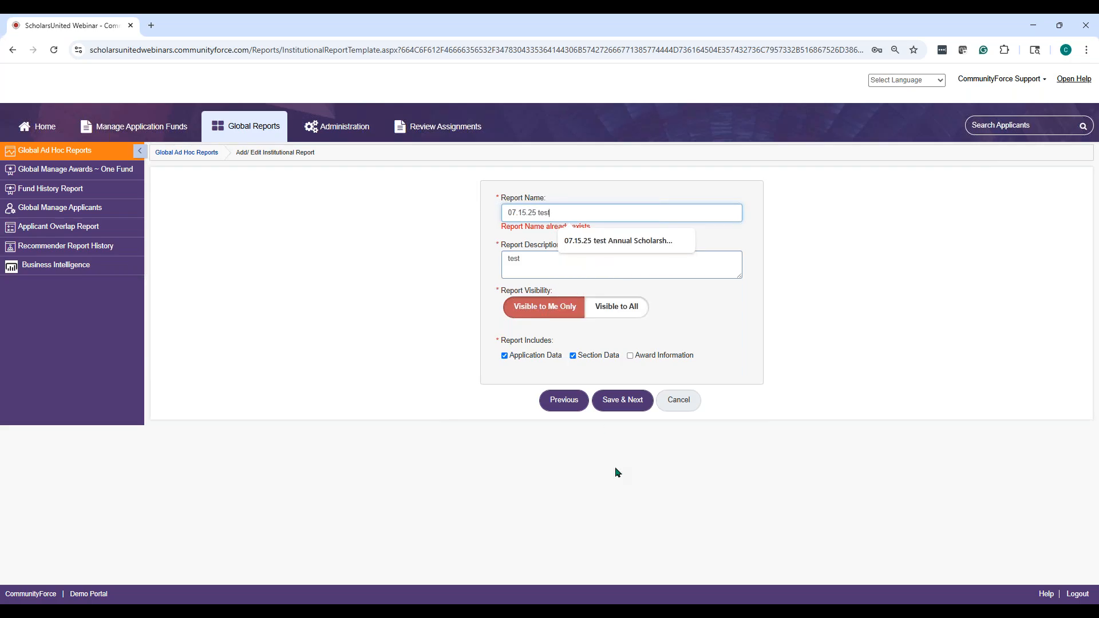
{"action": "left_click", "coordinate": [632, 399]}
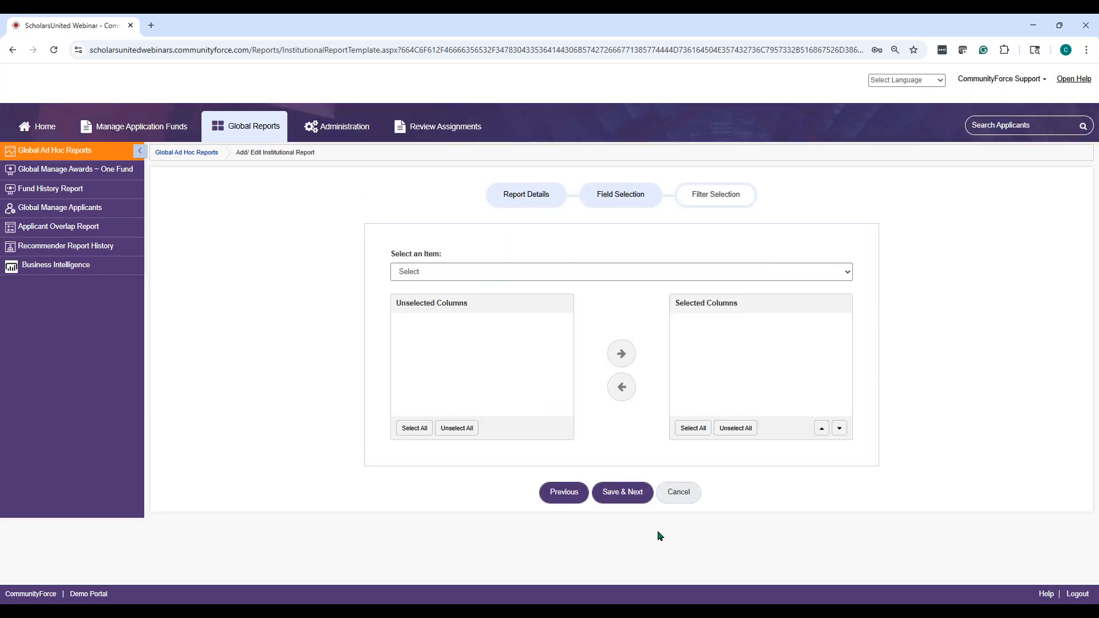
Step: Pass through the field selection without choosing columns and cancel out of the filter selection to the global report list
{"action": "left_click", "coordinate": [466, 276]}
{"action": "left_click", "coordinate": [1019, 420]}
{"action": "left_click", "coordinate": [611, 499]}
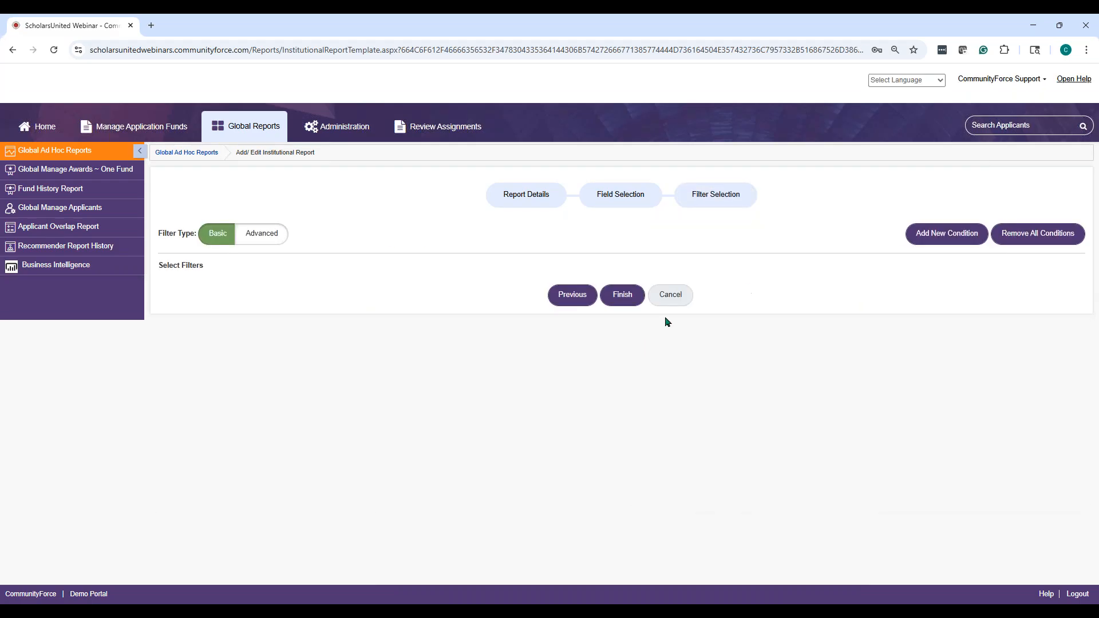
{"action": "left_click", "coordinate": [671, 300]}
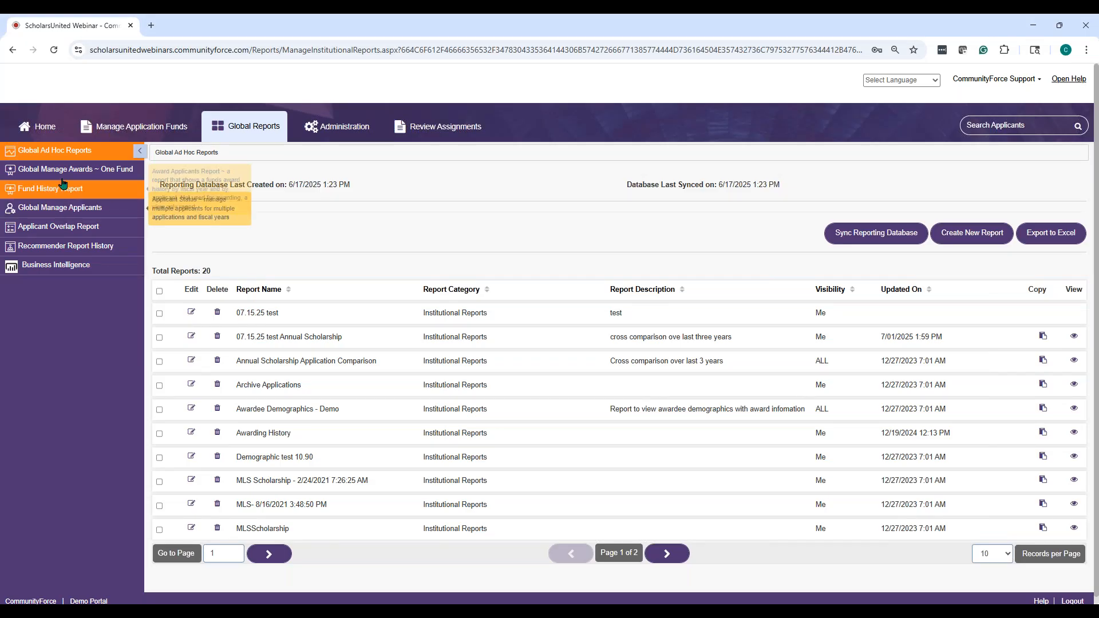
Step: In Global Manage Awards – One Fund, show the applicants of 1) 2023 One to Many Posting Fund (demo), followed by 1) 2024 Scholarship Application (1 to 1 demo)
{"action": "left_click", "coordinate": [62, 175]}
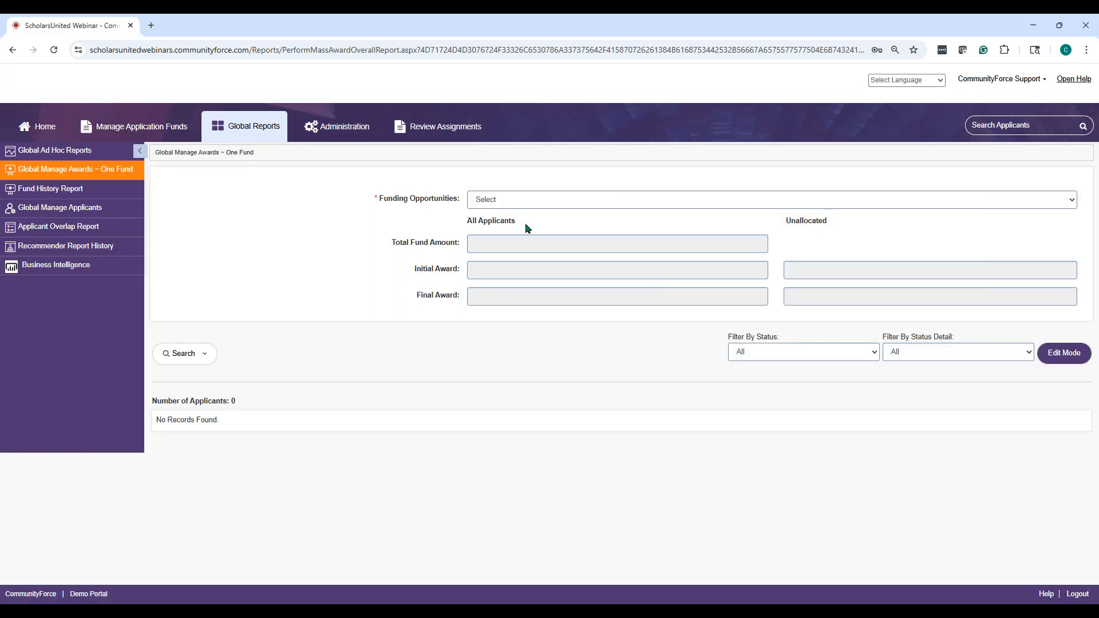
{"action": "left_click", "coordinate": [1068, 200]}
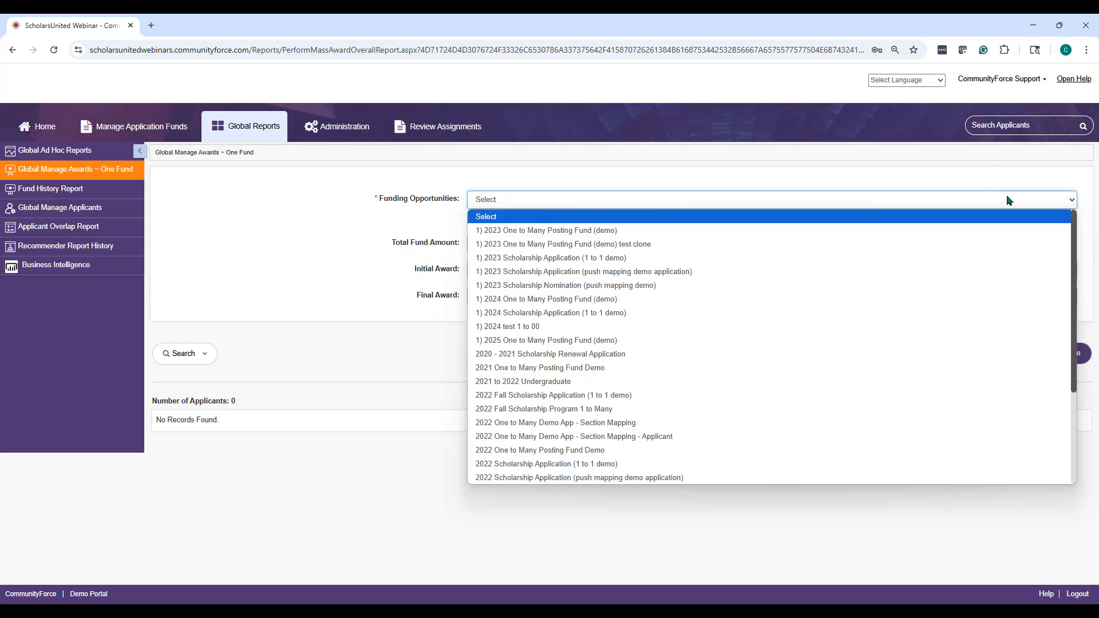
{"action": "left_click", "coordinate": [548, 232]}
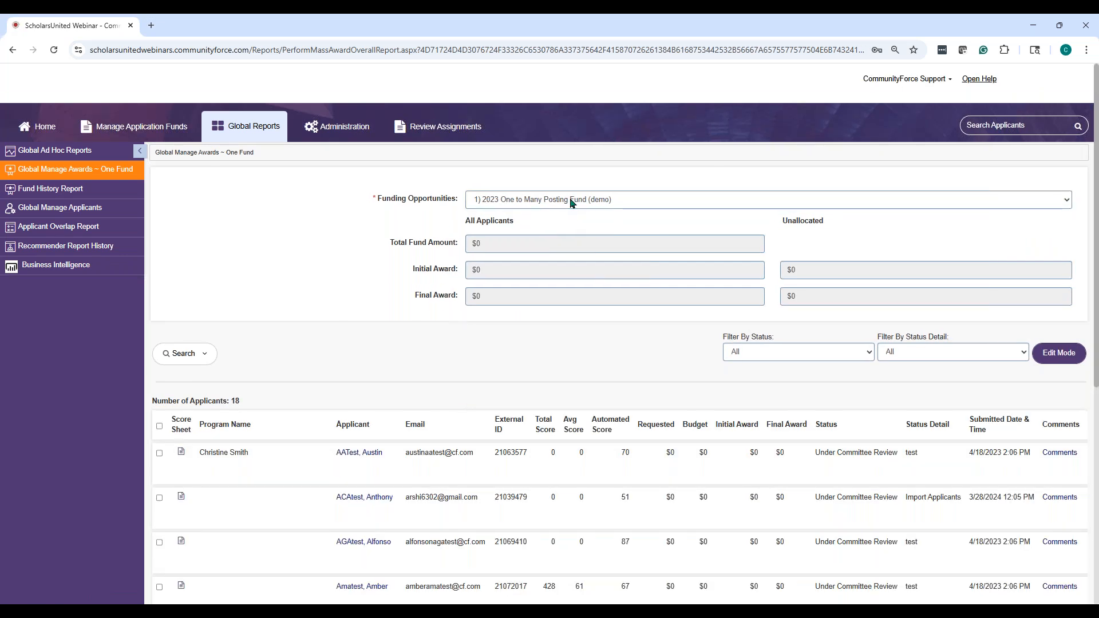
{"action": "left_click", "coordinate": [570, 202]}
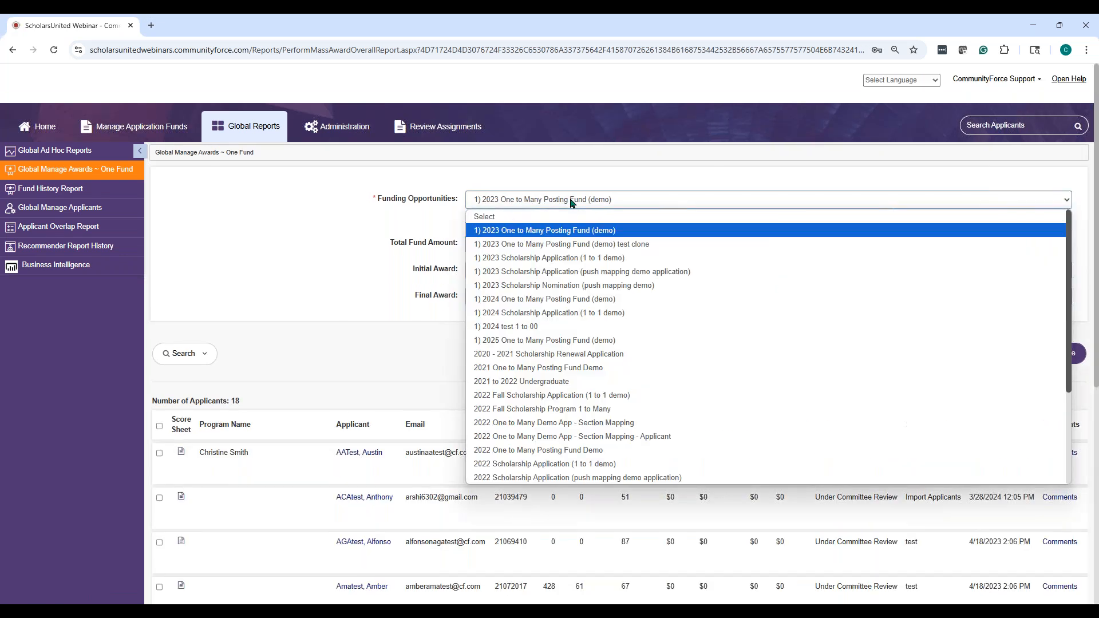
{"action": "left_click", "coordinate": [521, 314]}
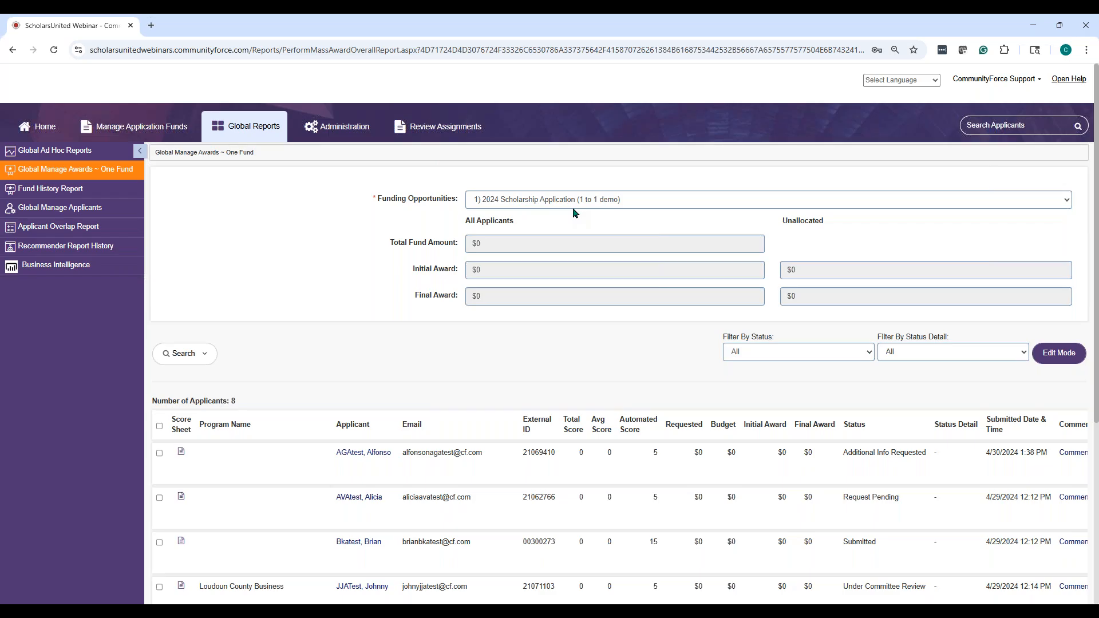
Step: Review the applicant list and the selectable funding opportunities in Global Manage Awards – One Fund, keeping the current fund
{"action": "left_click", "coordinate": [574, 206]}
{"action": "left_click", "coordinate": [355, 214]}
{"action": "scroll", "coordinate": [523, 290], "scroll_direction": "down", "scroll_amount": 3}
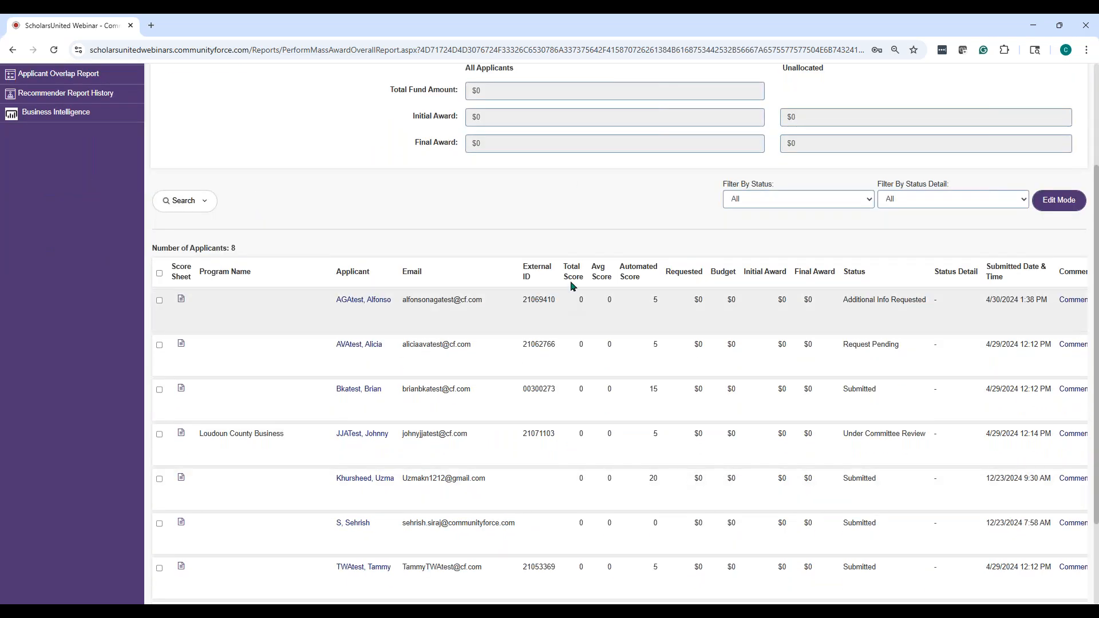
{"action": "scroll", "coordinate": [550, 264], "scroll_direction": "up", "scroll_amount": 3}
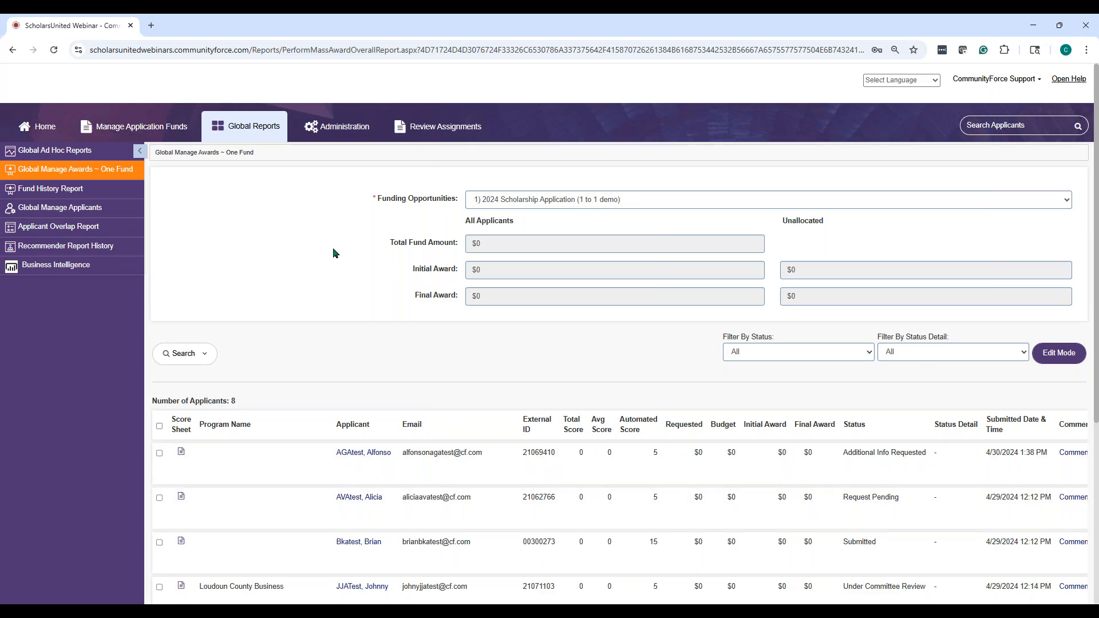
{"action": "left_click", "coordinate": [501, 204]}
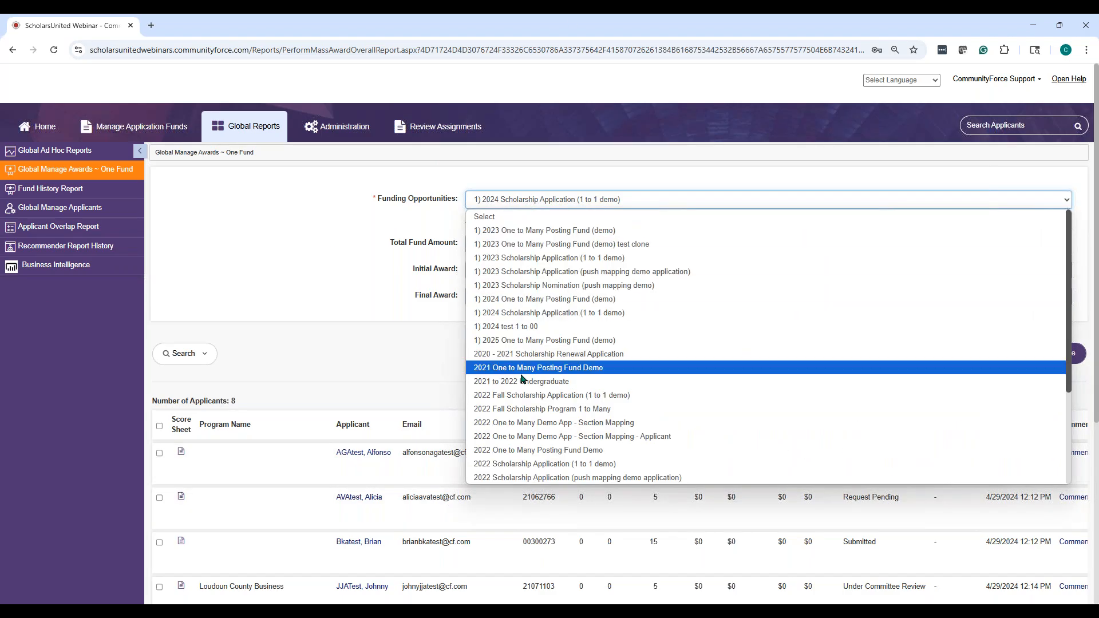
{"action": "left_click", "coordinate": [345, 212]}
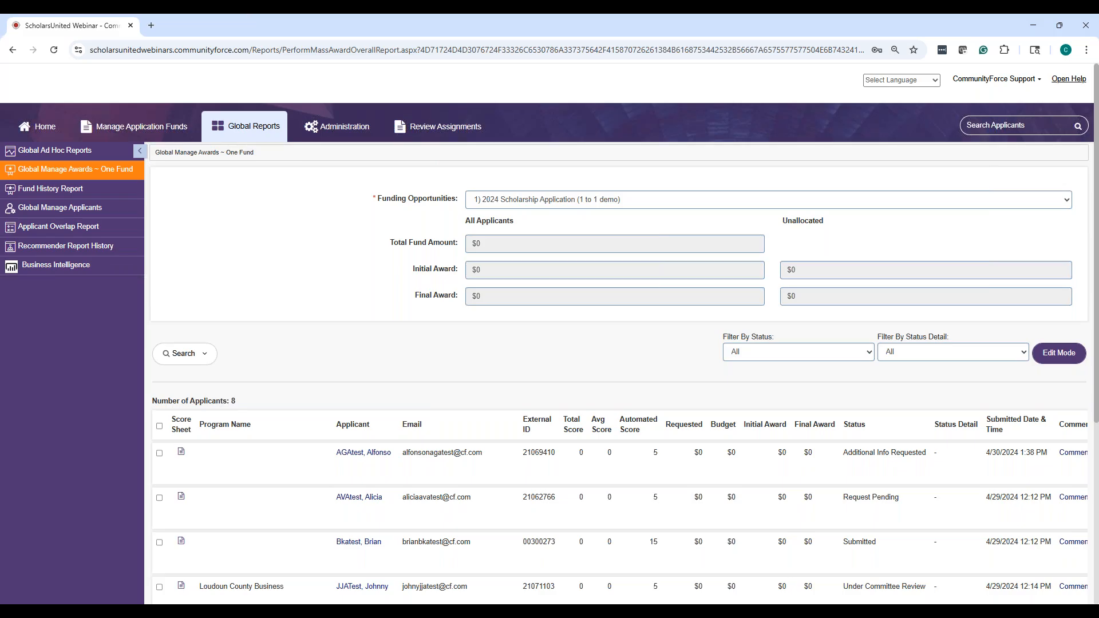
Step: Open the Fund History Report for DSS Scholarship and review its award totals and applicant list
{"action": "left_click", "coordinate": [52, 191]}
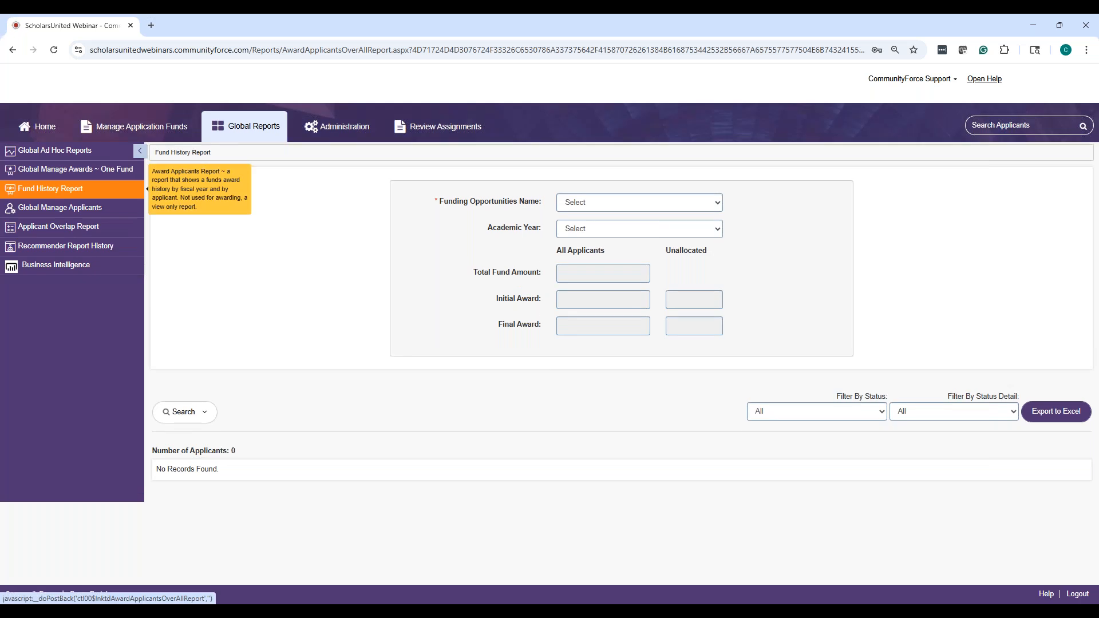
{"action": "left_click", "coordinate": [687, 205]}
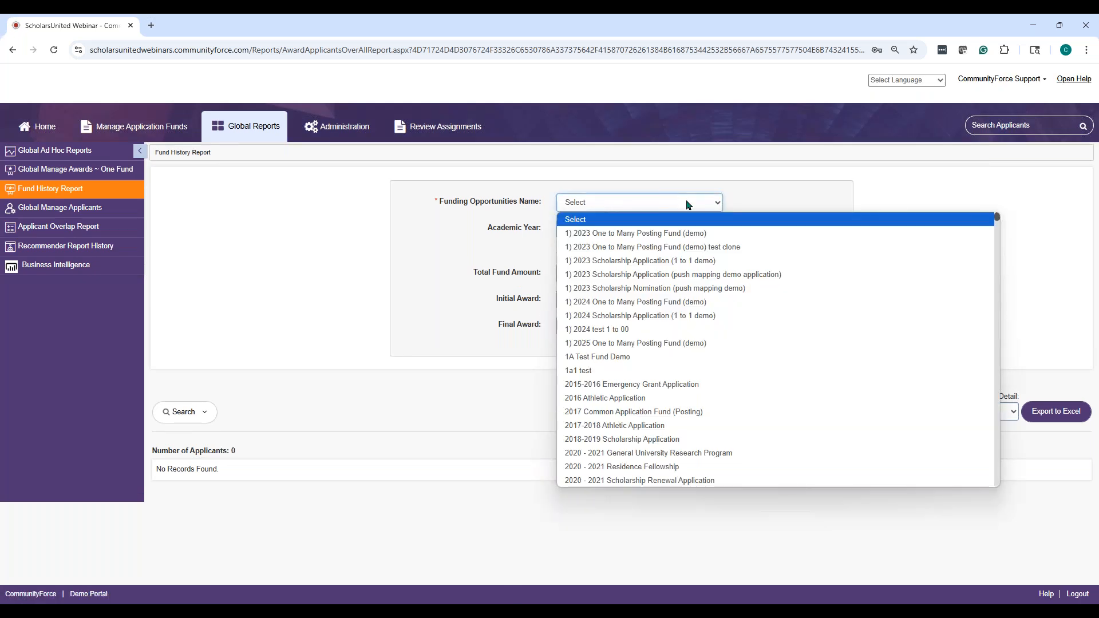
{"action": "left_click", "coordinate": [643, 204]}
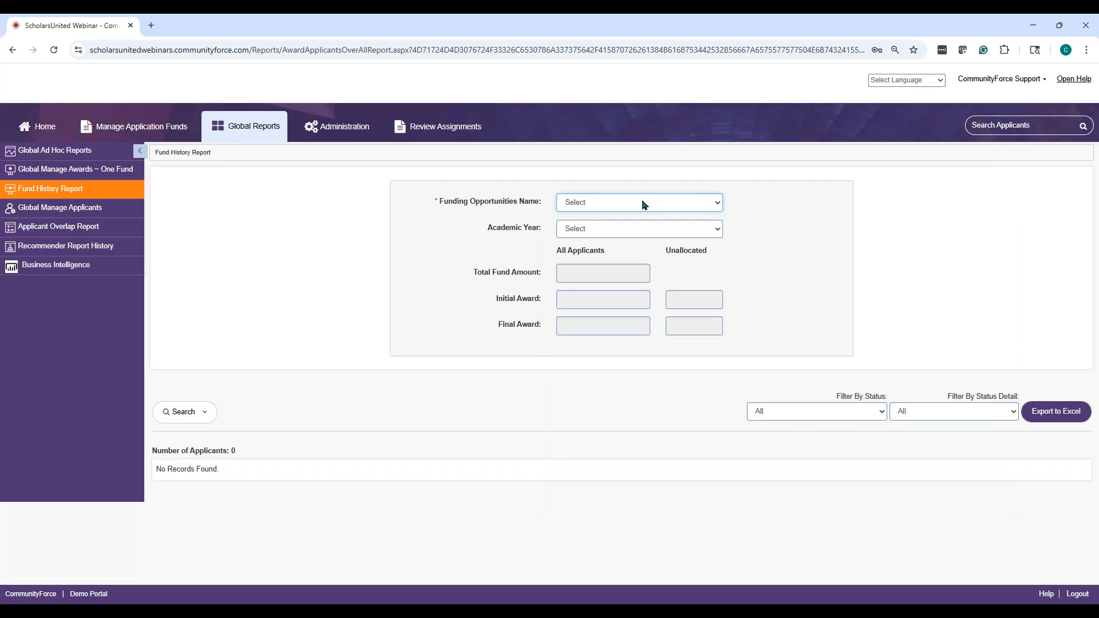
{"action": "type", "text": "dss"}
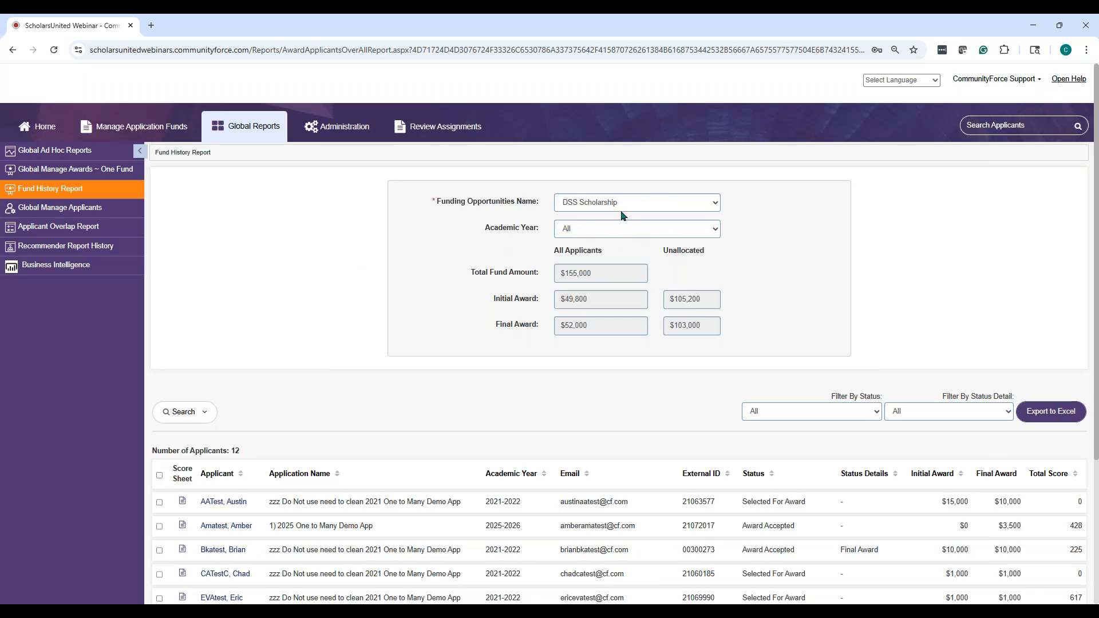
{"action": "scroll", "coordinate": [622, 216], "scroll_direction": "down", "scroll_amount": 1}
{"action": "scroll", "coordinate": [549, 286], "scroll_direction": "down", "scroll_amount": 2}
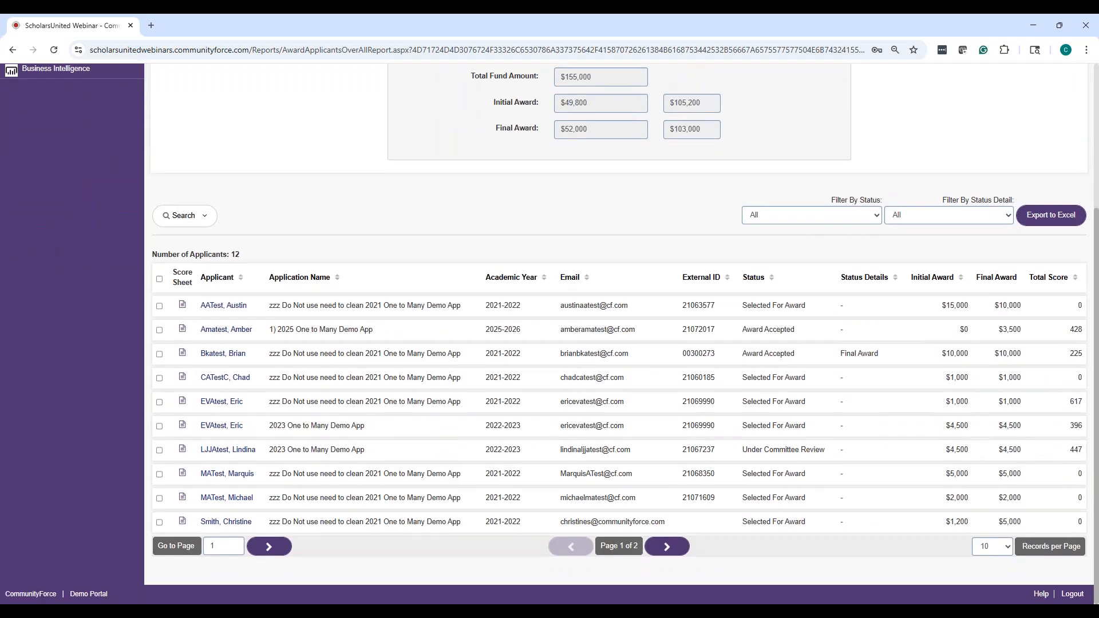
{"action": "scroll", "coordinate": [747, 156], "scroll_direction": "up", "scroll_amount": 1}
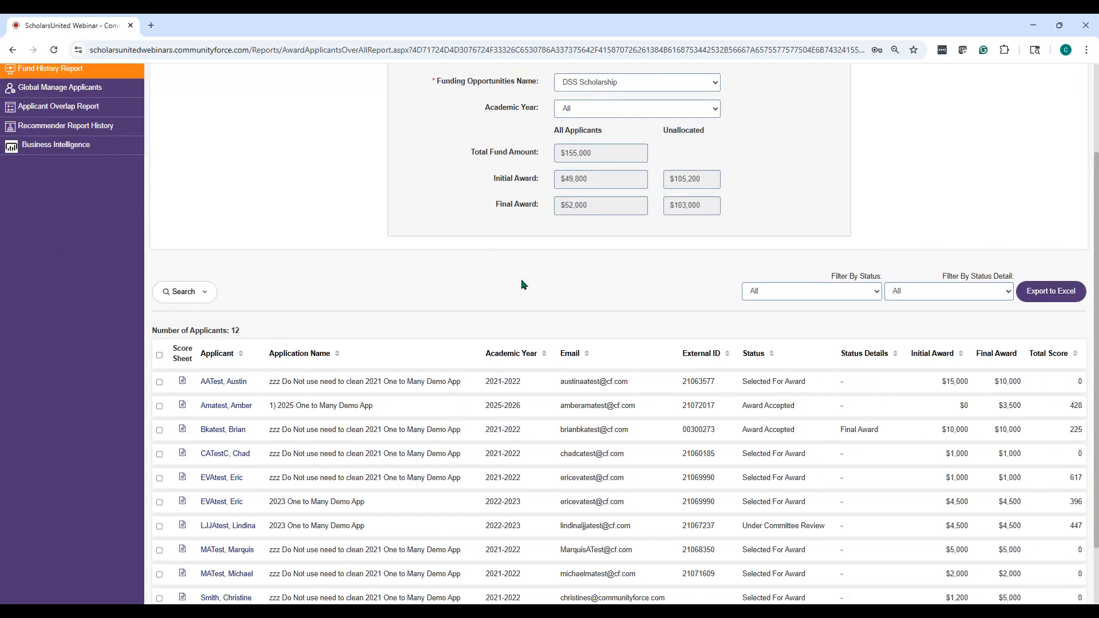
{"action": "scroll", "coordinate": [521, 281], "scroll_direction": "down", "scroll_amount": 1}
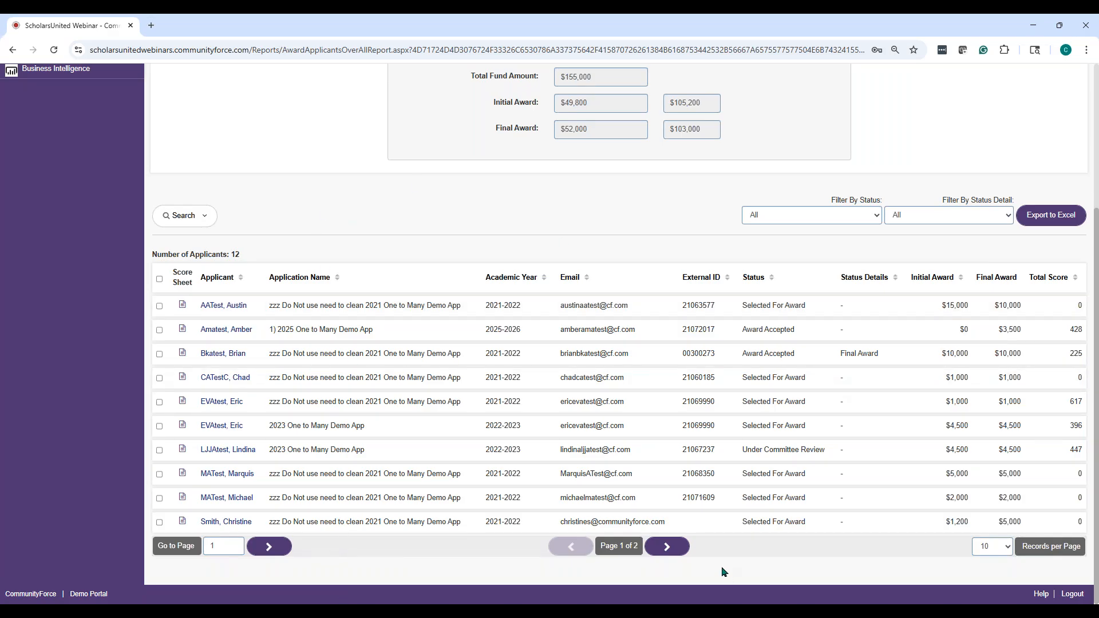
Step: View the second page of the fund history applicants, set the records per page to All and review the full list
{"action": "left_click", "coordinate": [668, 549]}
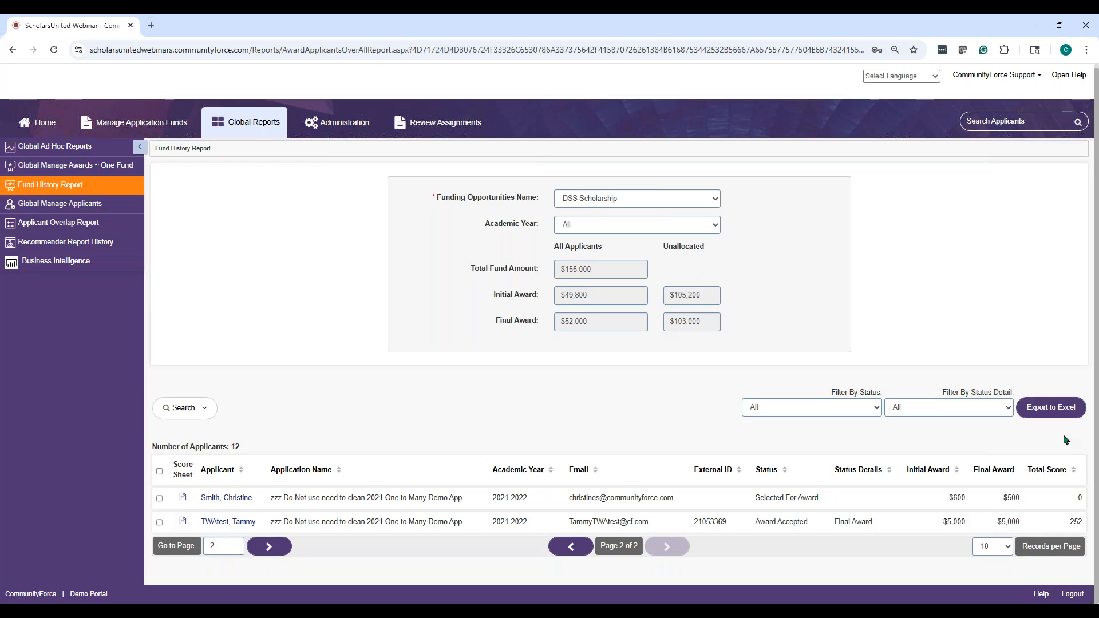
{"action": "left_click", "coordinate": [989, 547]}
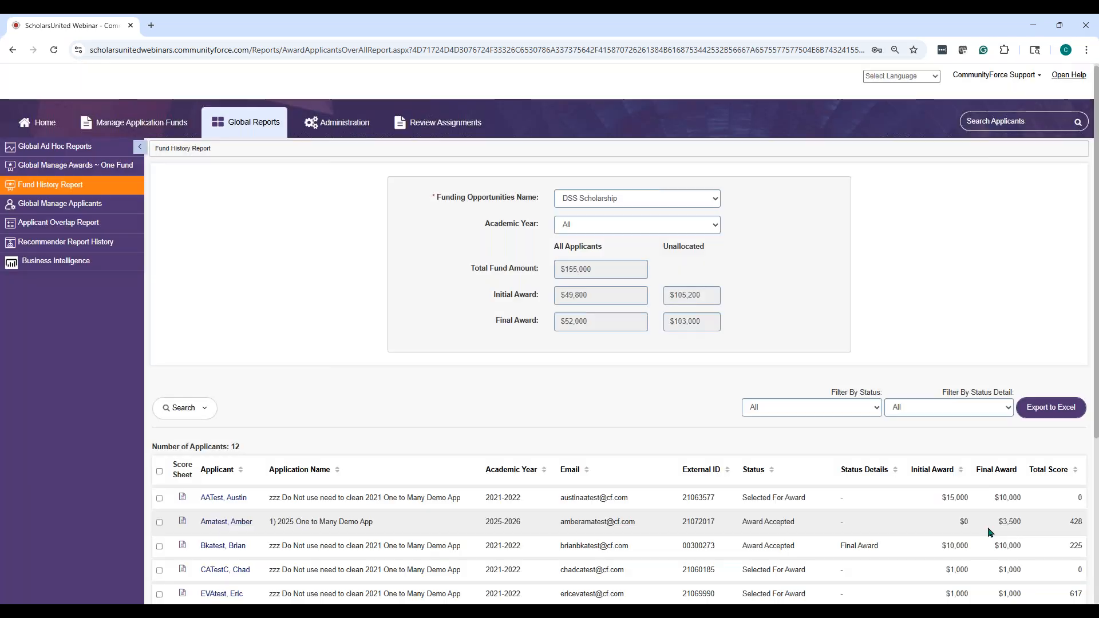
{"action": "scroll", "coordinate": [344, 144], "scroll_direction": "down", "scroll_amount": 4}
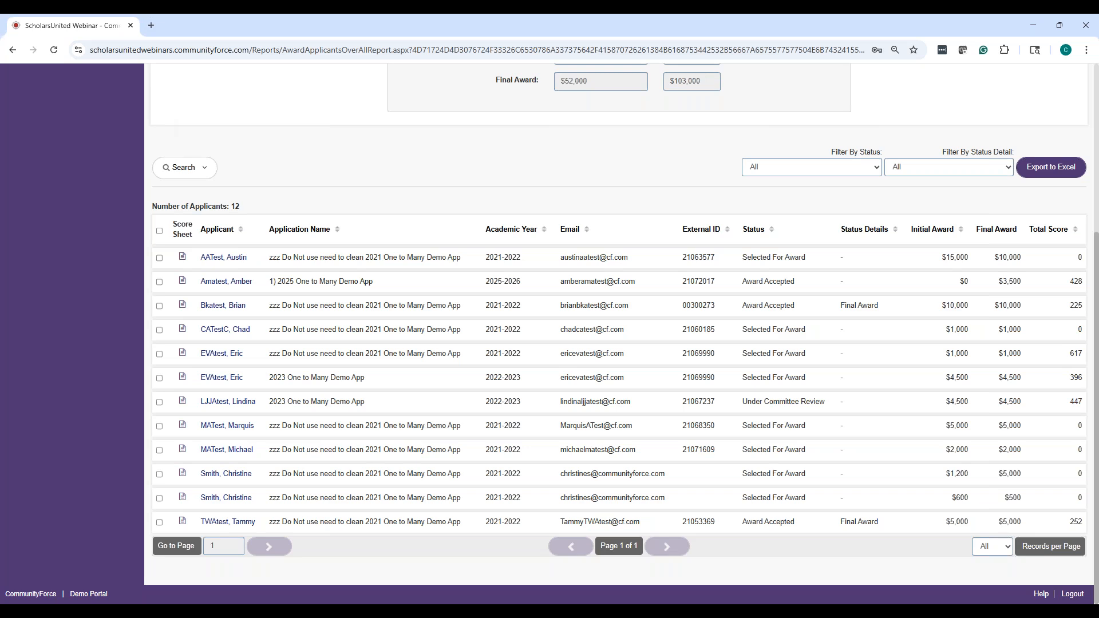
{"action": "scroll", "coordinate": [417, 212], "scroll_direction": "up", "scroll_amount": 5}
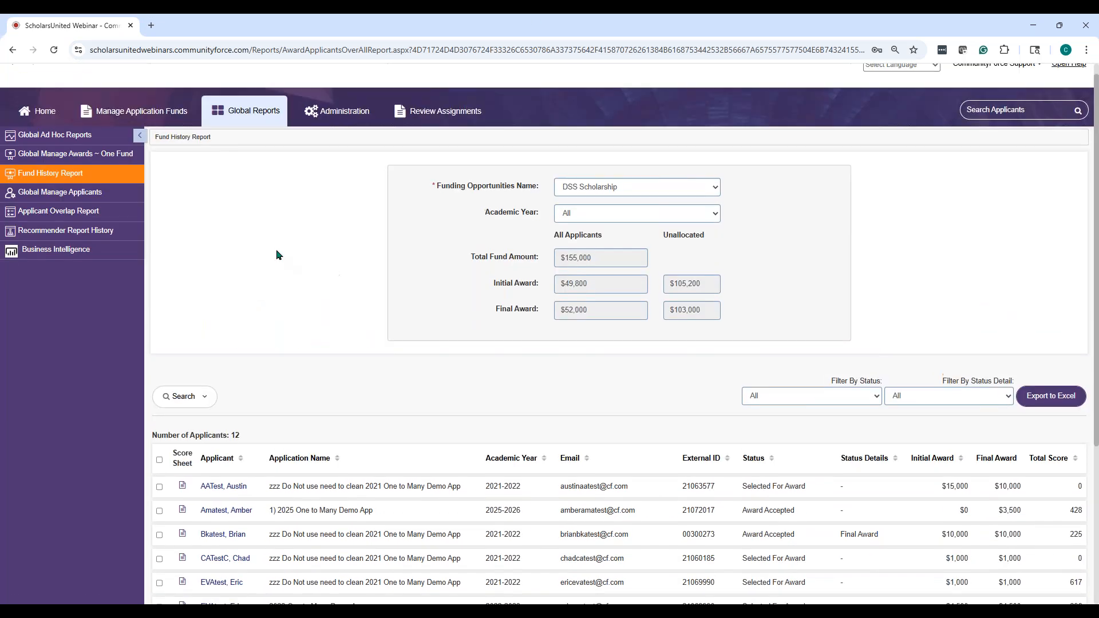
Step: Open Global Manage Applicants and show the applicants of 1) 2024 One to Many Demo App
{"action": "left_click", "coordinate": [85, 209]}
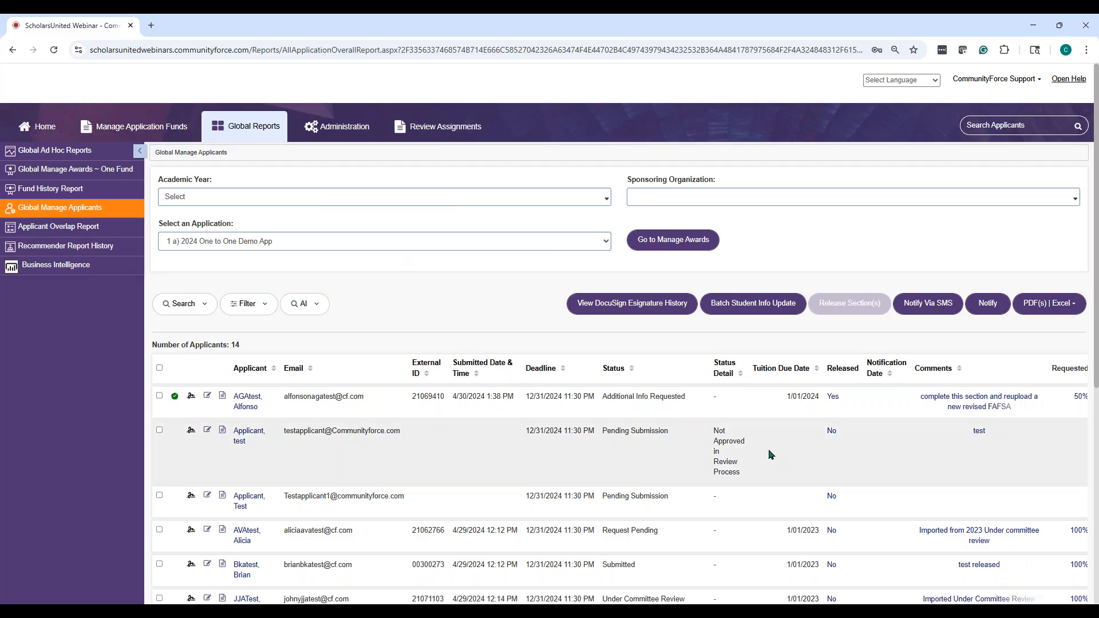
{"action": "scroll", "coordinate": [442, 280], "scroll_direction": "down", "scroll_amount": 1}
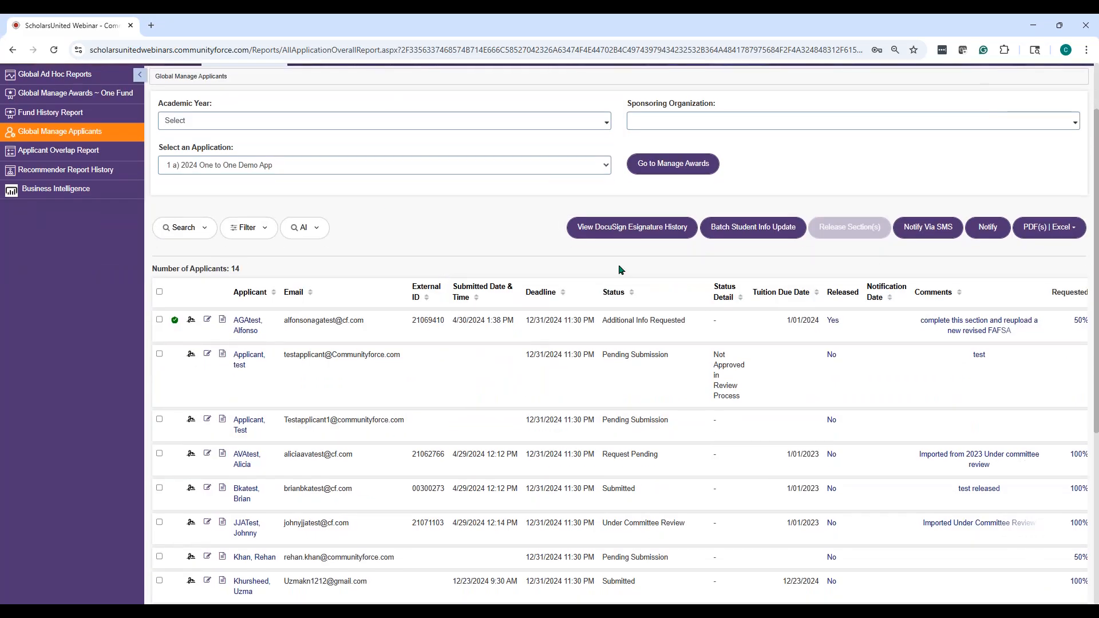
{"action": "left_click", "coordinate": [598, 122]}
{"action": "left_click_drag", "start_coordinate": [604, 139], "coordinate": [630, 137]}
{"action": "left_click", "coordinate": [631, 137]}
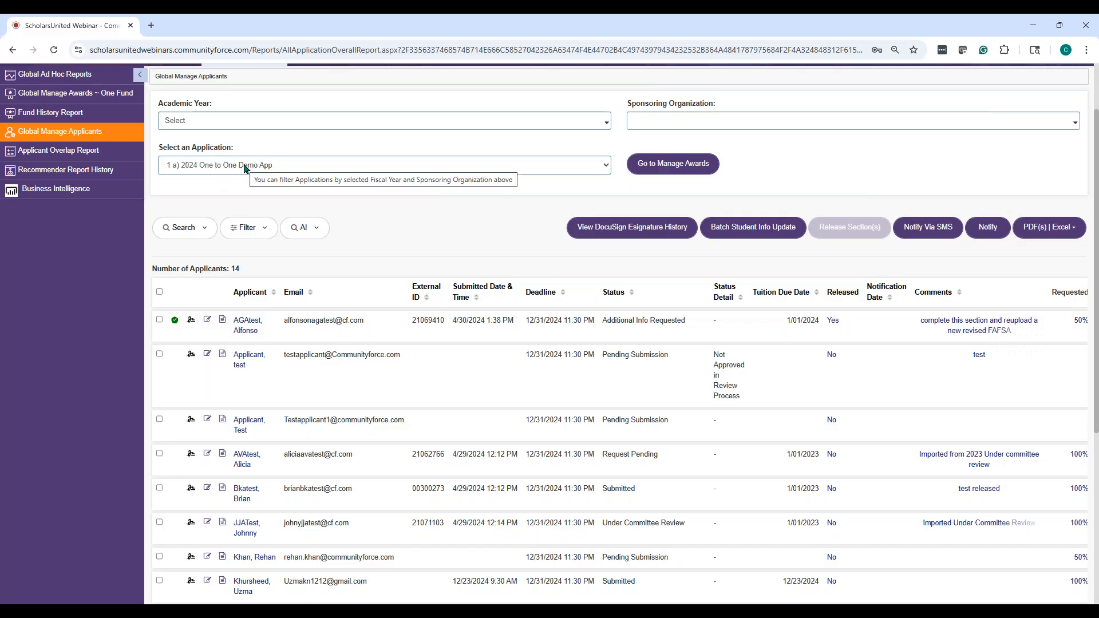
{"action": "left_click", "coordinate": [244, 167]}
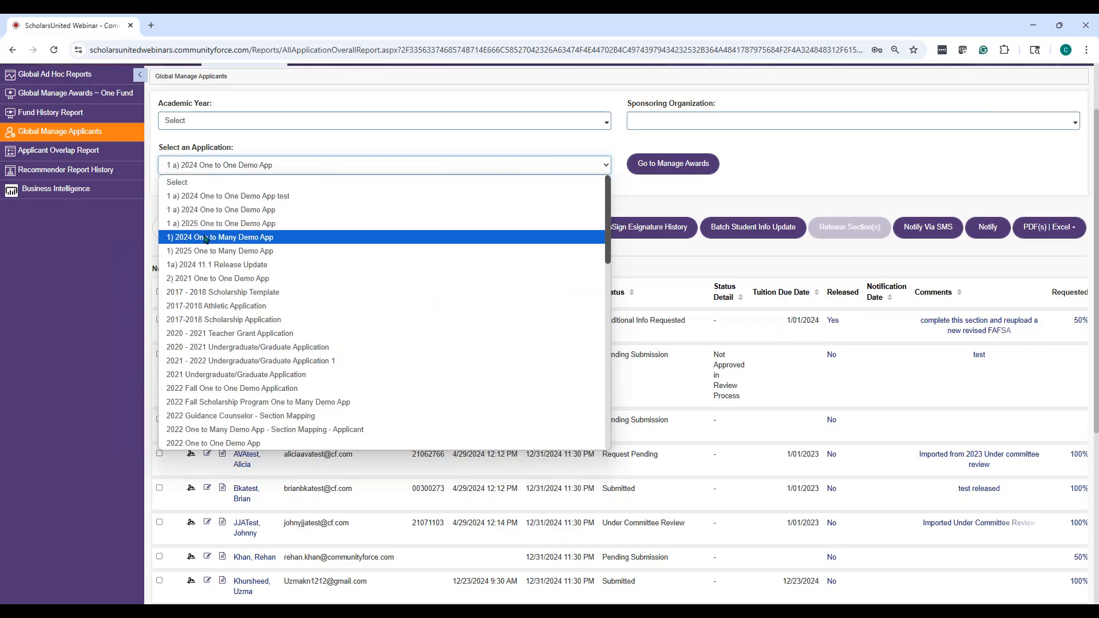
{"action": "left_click", "coordinate": [206, 239]}
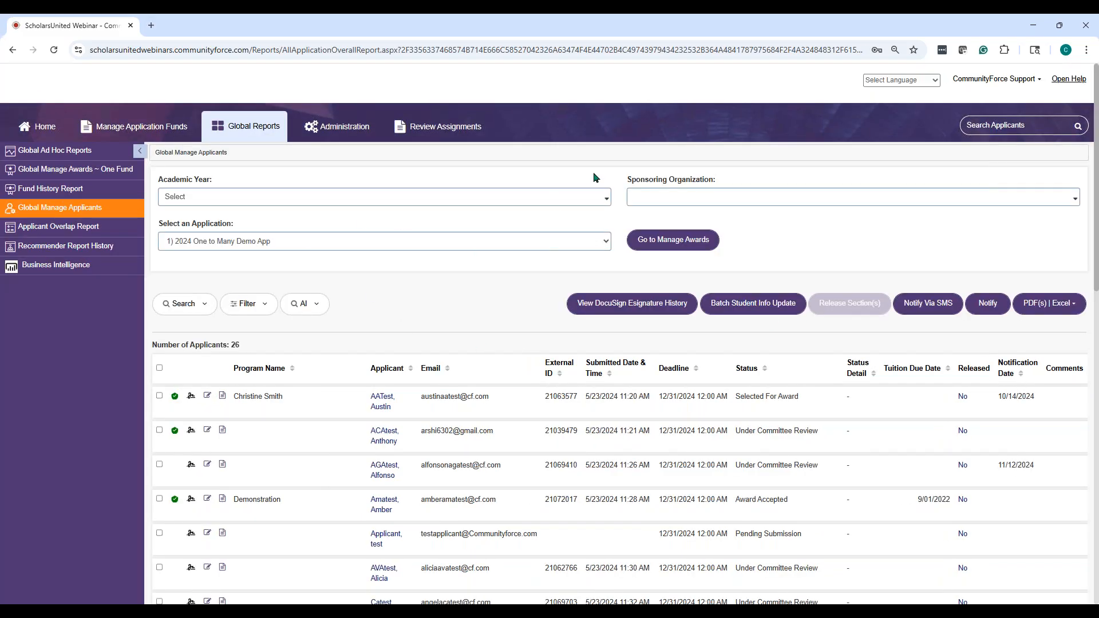
Step: Review the funds in Manage Awards for the selected application and return to Global Manage Applicants
{"action": "left_click", "coordinate": [686, 247]}
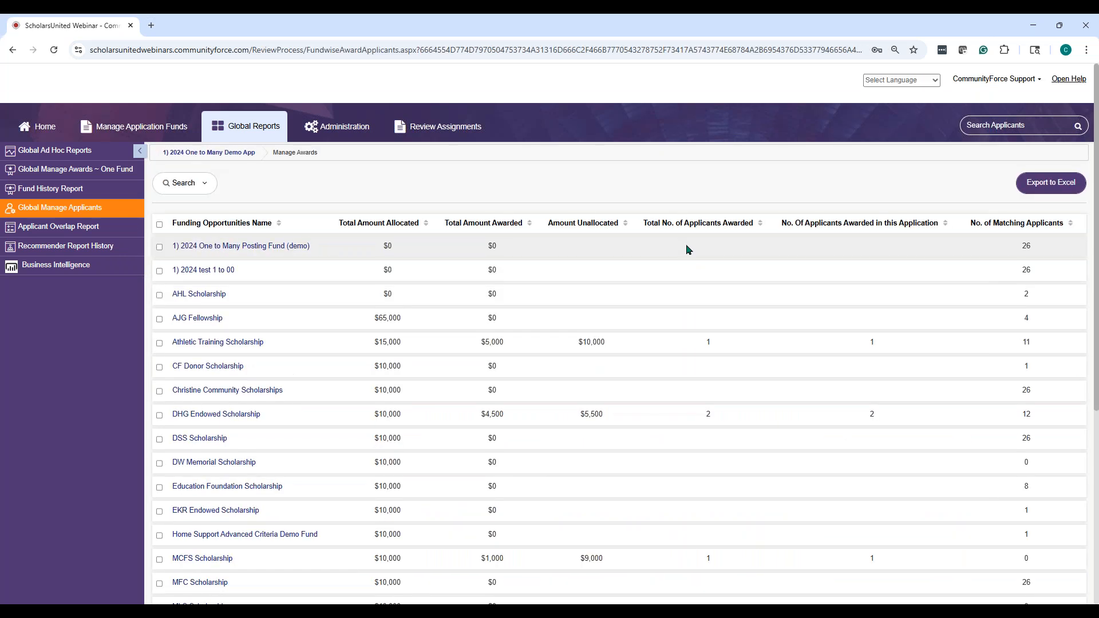
{"action": "scroll", "coordinate": [255, 321], "scroll_direction": "down", "scroll_amount": 5}
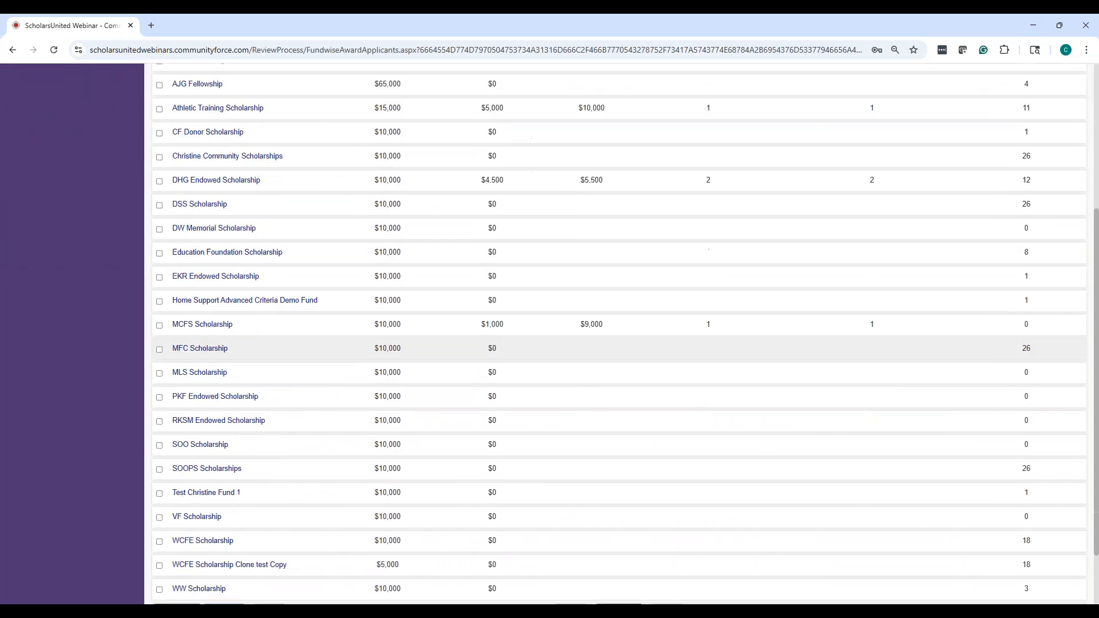
{"action": "scroll", "coordinate": [251, 408], "scroll_direction": "up", "scroll_amount": 5}
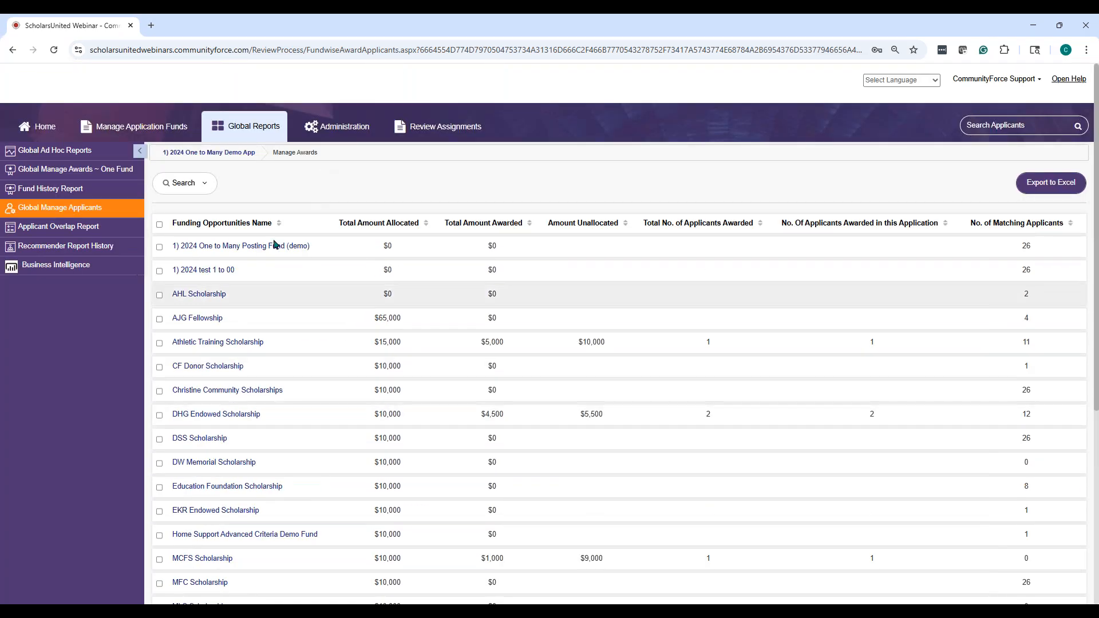
{"action": "left_click", "coordinate": [76, 207]}
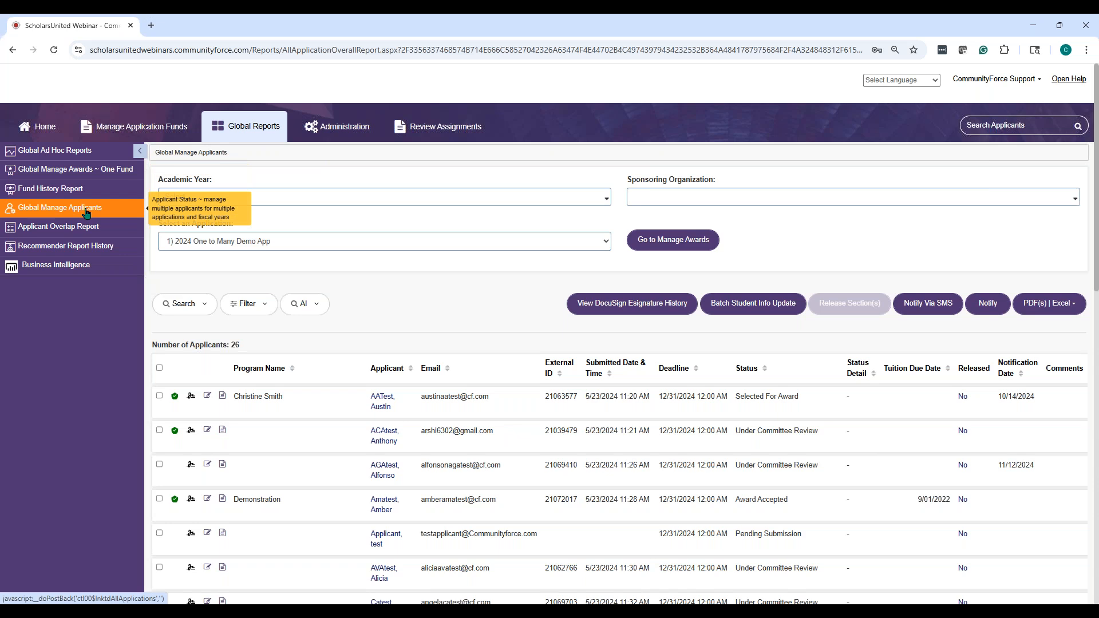
Step: Open Recommender Report History and examine its recommender, request status, date and grant contact columns
{"action": "left_click", "coordinate": [89, 251]}
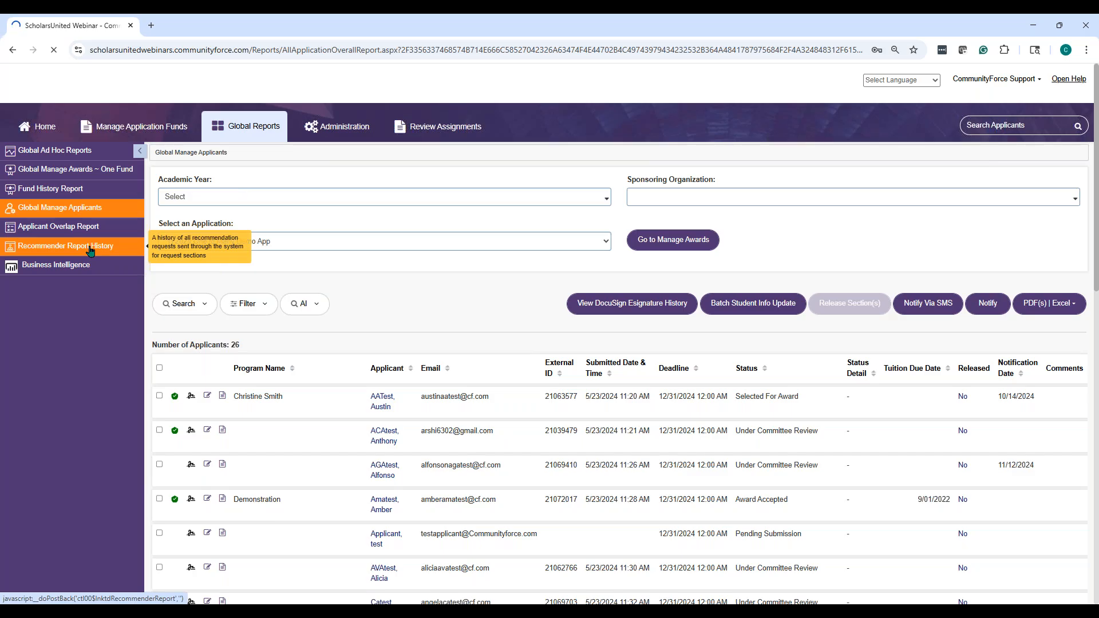
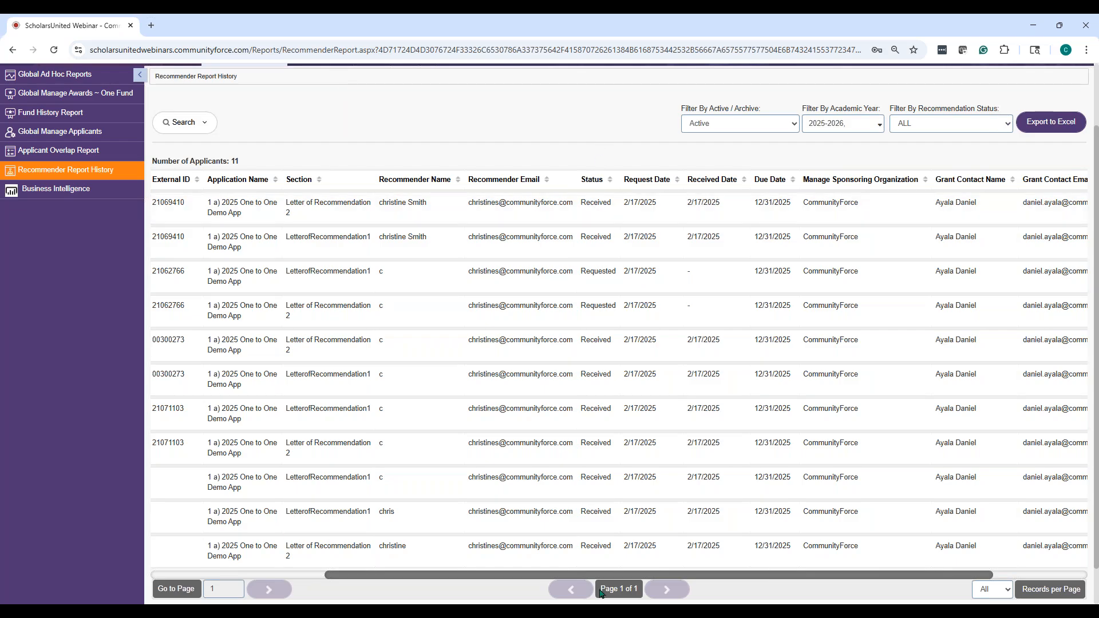
{"action": "left_click_drag", "start_coordinate": [605, 575], "coordinate": [688, 590]}
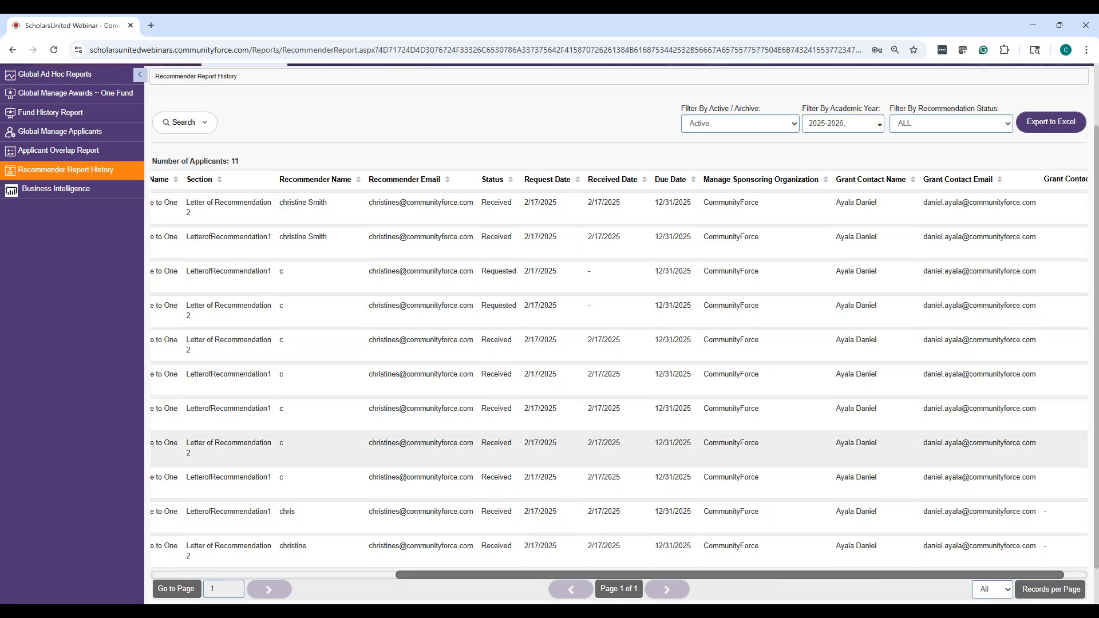
{"action": "left_click_drag", "start_coordinate": [711, 577], "coordinate": [841, 590]}
{"action": "scroll", "coordinate": [603, 547], "scroll_direction": "left", "scroll_amount": 5}
{"action": "scroll", "coordinate": [568, 545], "scroll_direction": "right", "scroll_amount": 2}
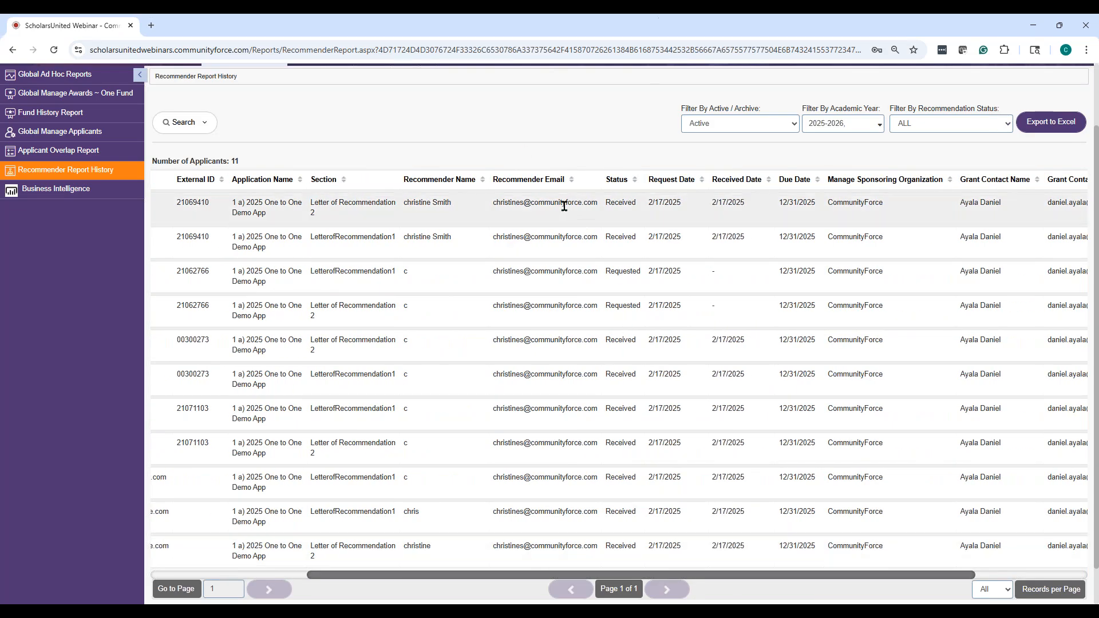
{"action": "left_click_drag", "start_coordinate": [493, 203], "coordinate": [610, 214]}
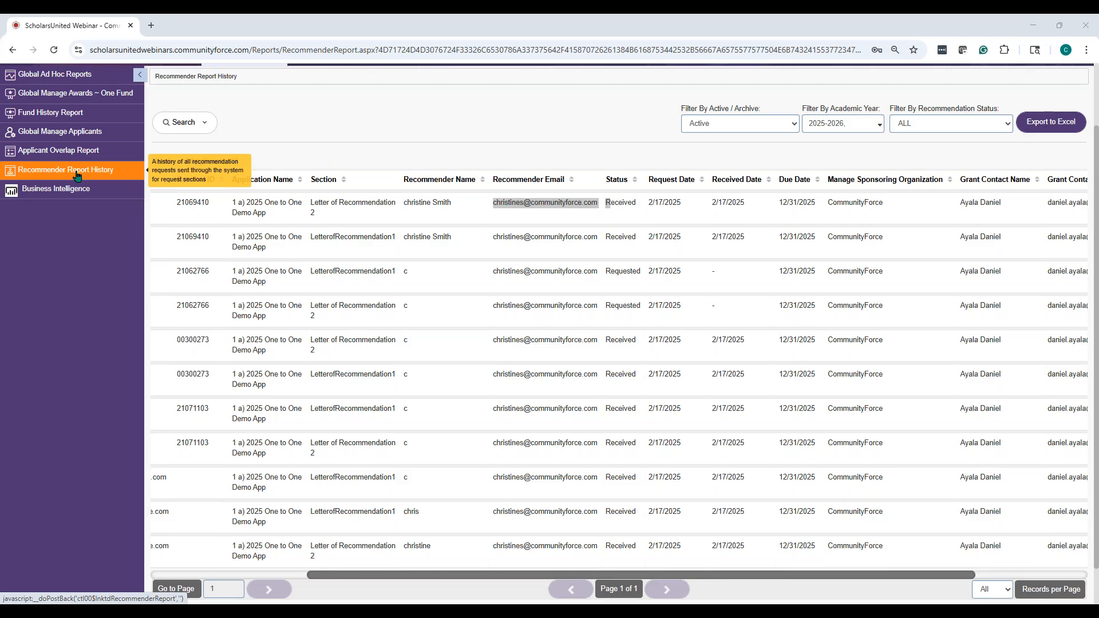
{"action": "left_click", "coordinate": [462, 78]}
{"action": "scroll", "coordinate": [1079, 155], "scroll_direction": "up", "scroll_amount": 2}
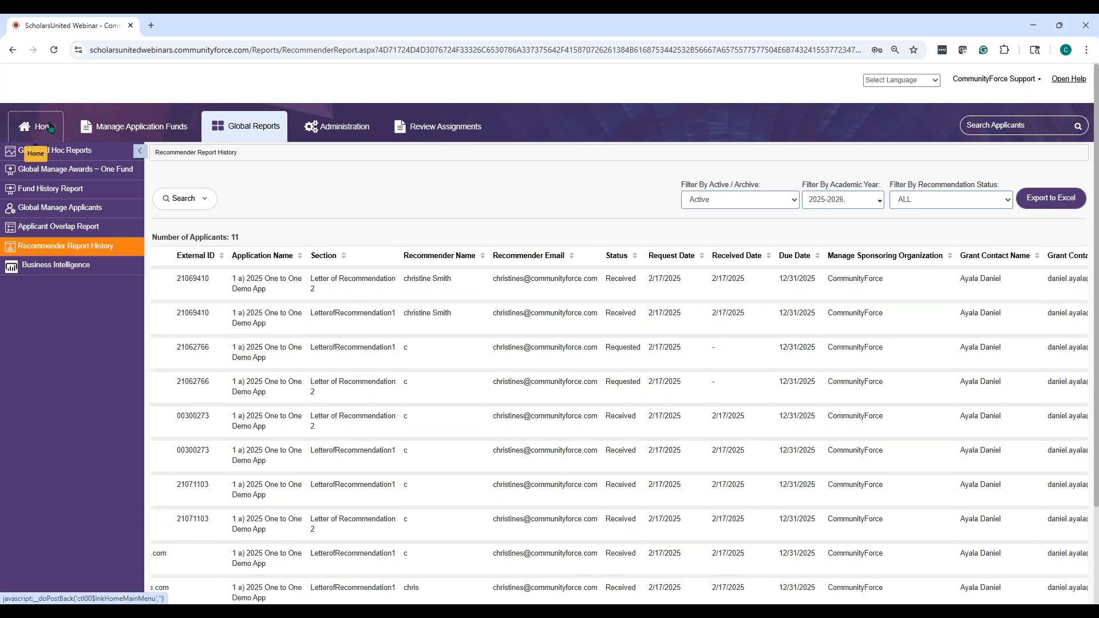
Step: Return to the home page, search all applicants by last name and review the matching applications
{"action": "left_click", "coordinate": [33, 127]}
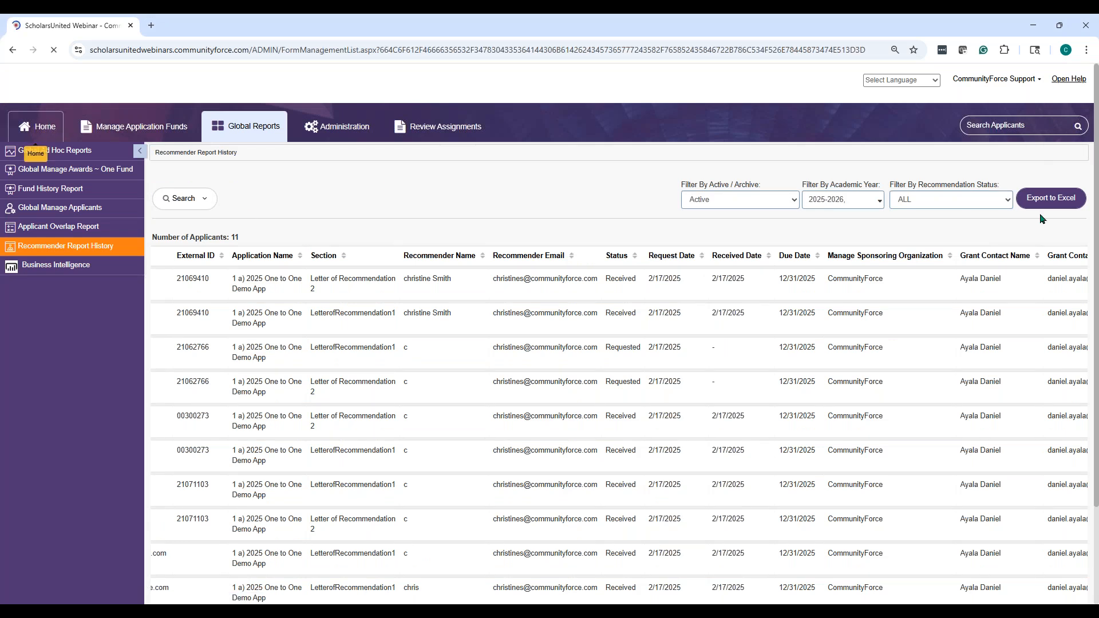
{"action": "left_click", "coordinate": [1024, 123]}
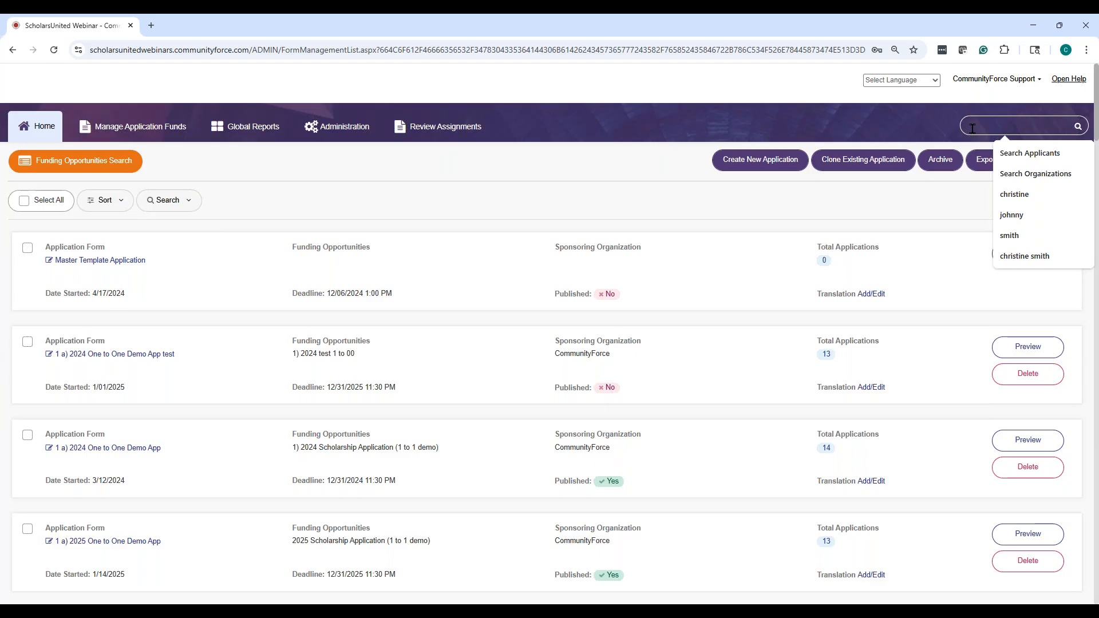
{"action": "type", "text": "smith"}
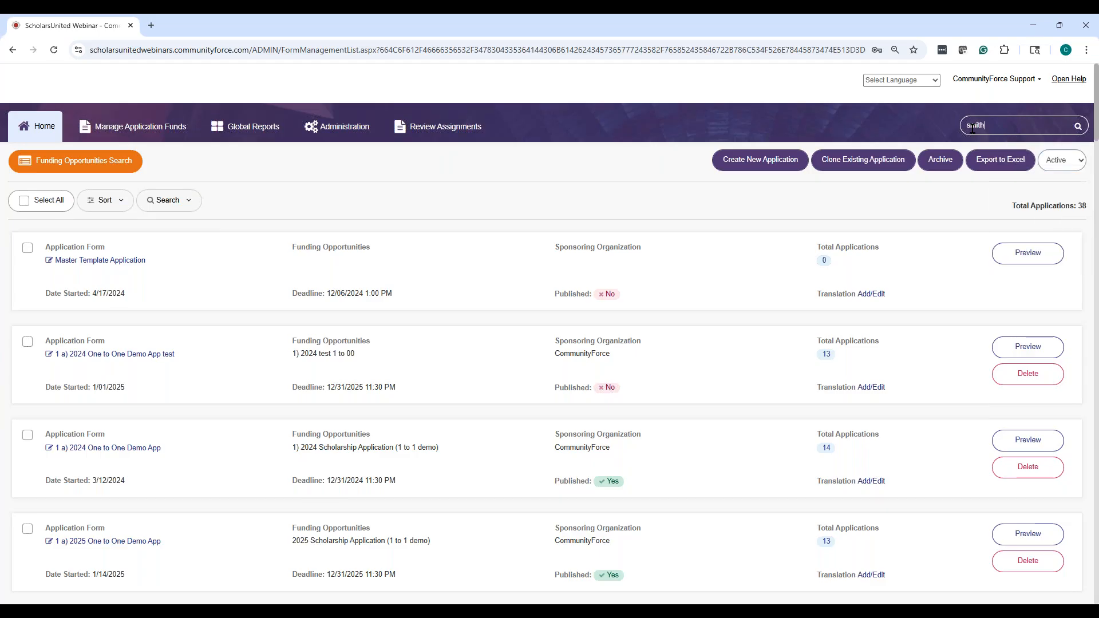
{"action": "key", "text": "Return"}
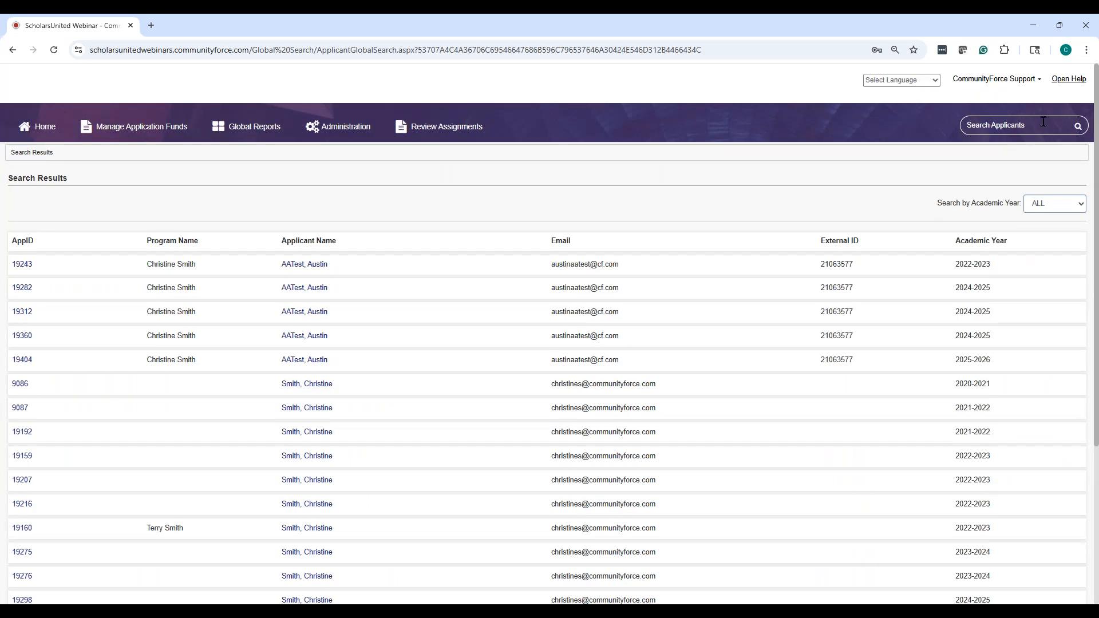
{"action": "scroll", "coordinate": [414, 189], "scroll_direction": "down", "scroll_amount": 1}
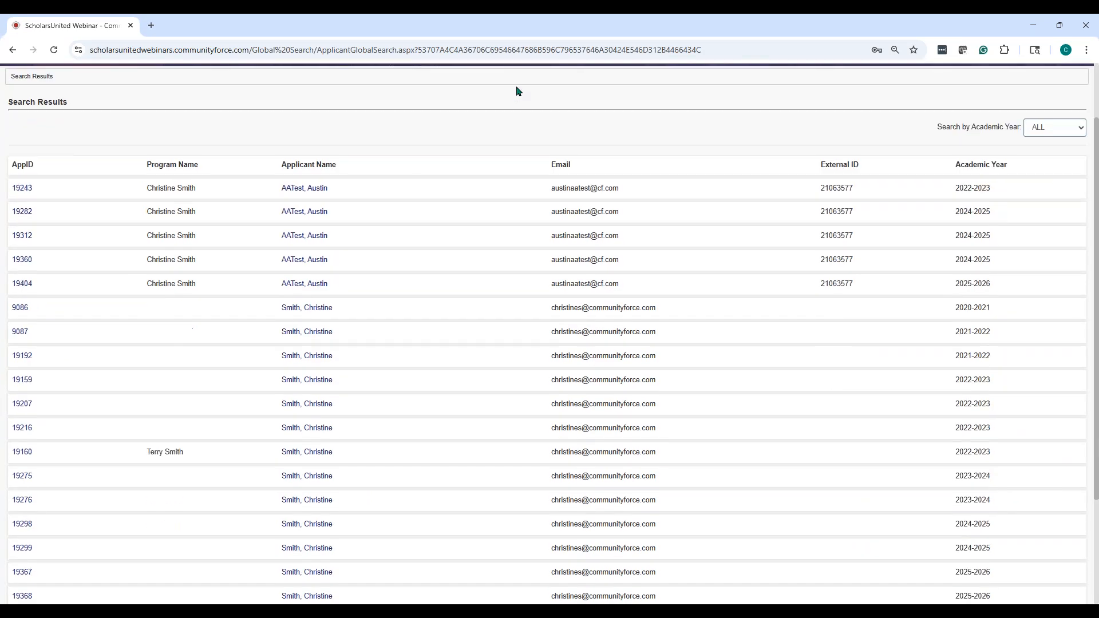
Step: Open an applicant's details from the search results and examine their applications, awarded funds, award amounts and statuses across academic years
{"action": "scroll", "coordinate": [458, 229], "scroll_direction": "down", "scroll_amount": 1}
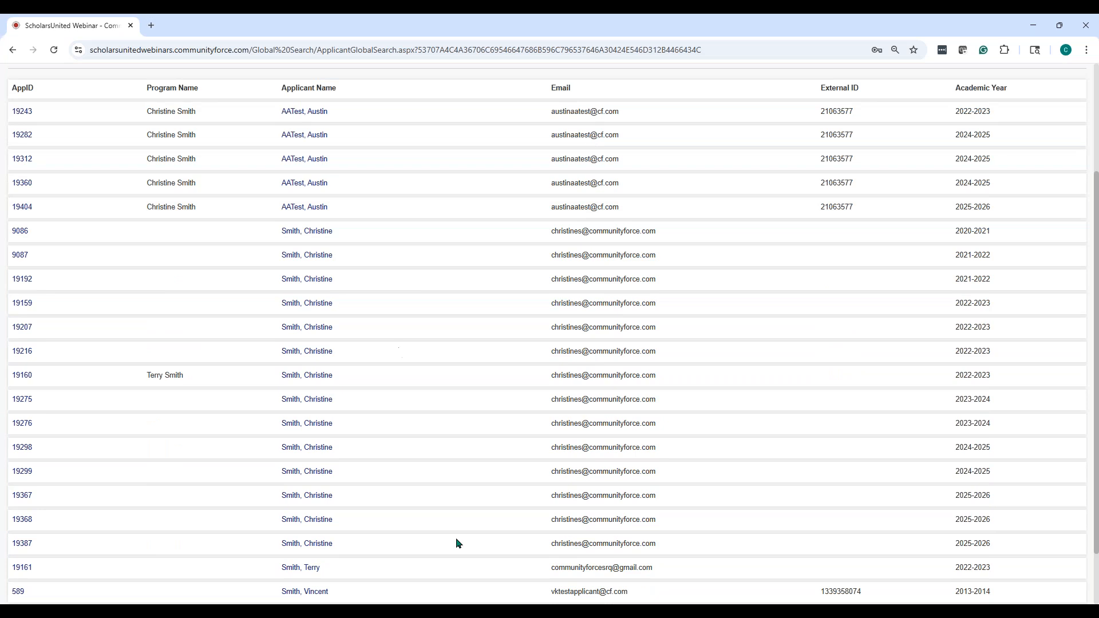
{"action": "left_click", "coordinate": [322, 258]}
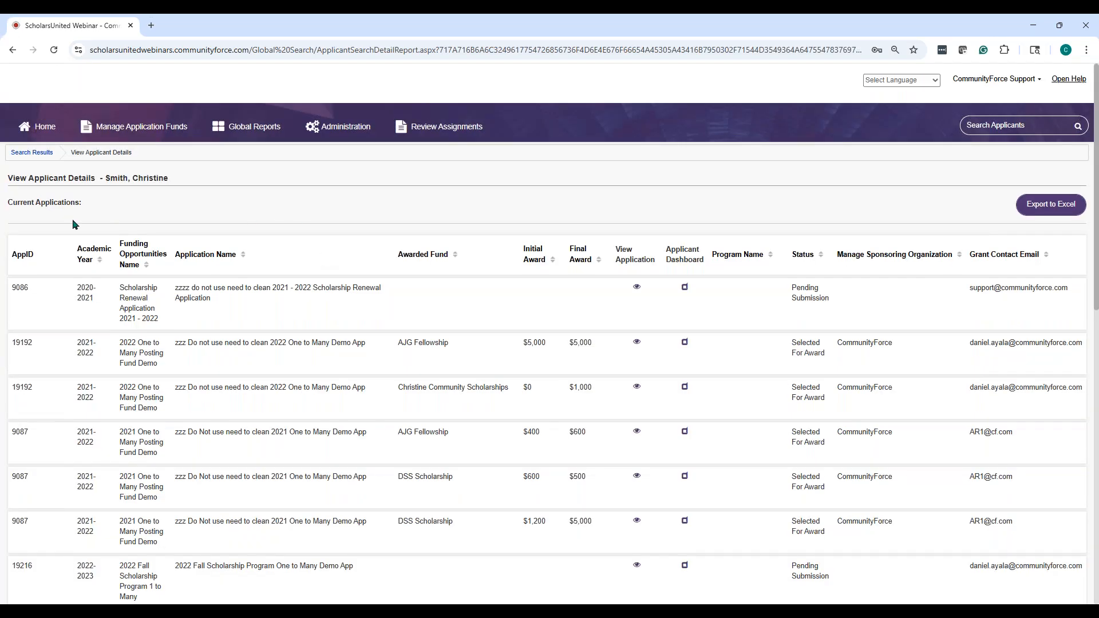
{"action": "scroll", "coordinate": [194, 323], "scroll_direction": "down", "scroll_amount": 9}
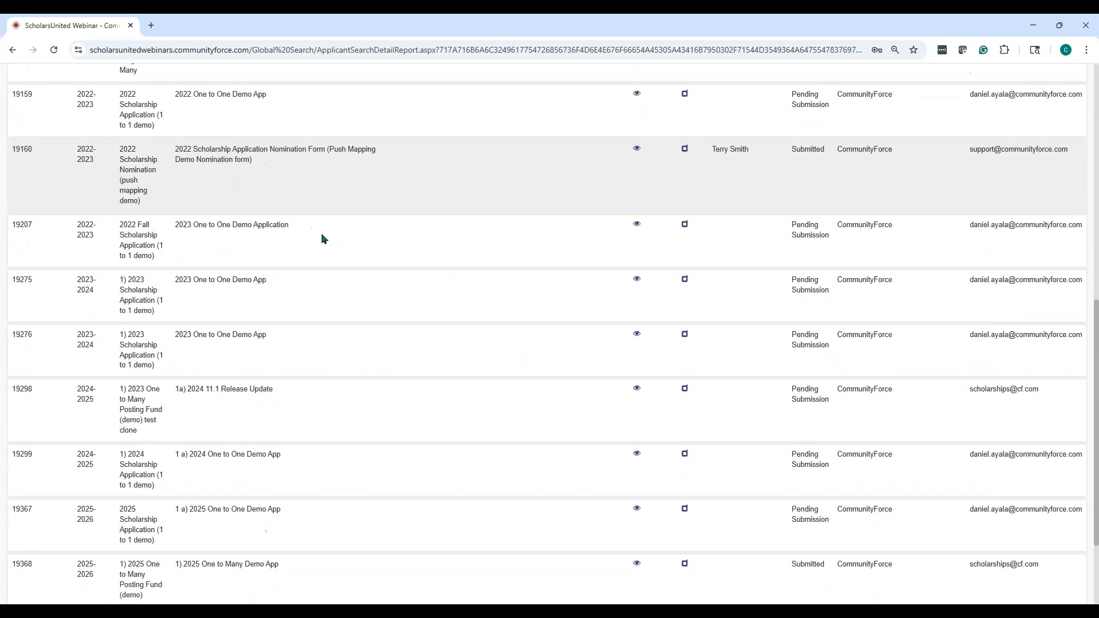
{"action": "scroll", "coordinate": [317, 246], "scroll_direction": "down", "scroll_amount": 2}
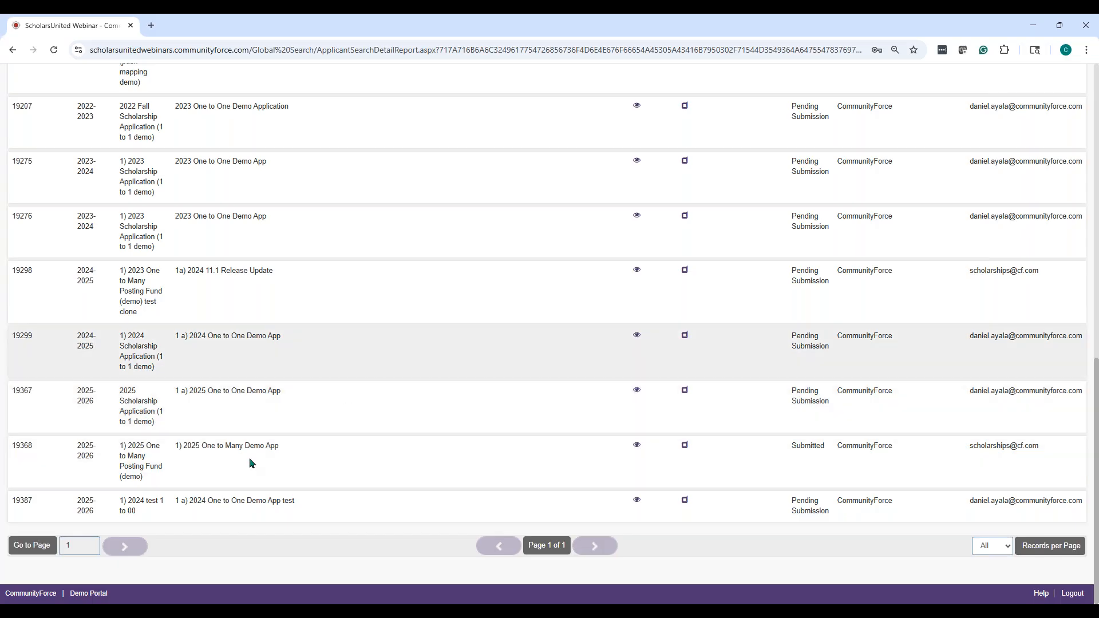
{"action": "scroll", "coordinate": [857, 245], "scroll_direction": "up", "scroll_amount": 2}
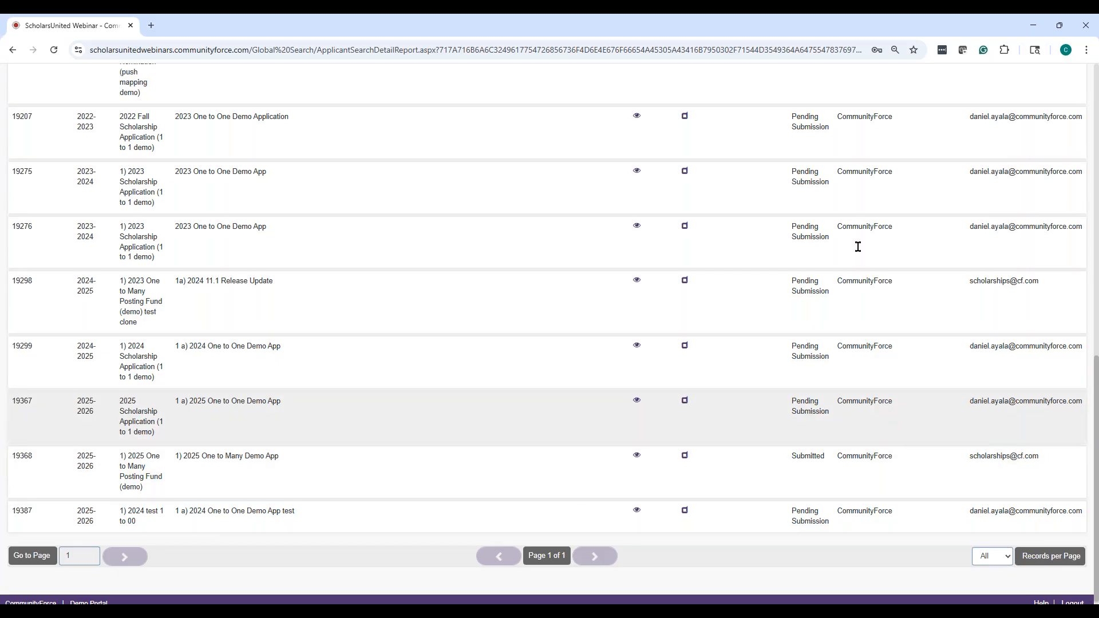
{"action": "scroll", "coordinate": [798, 290], "scroll_direction": "down", "scroll_amount": 2}
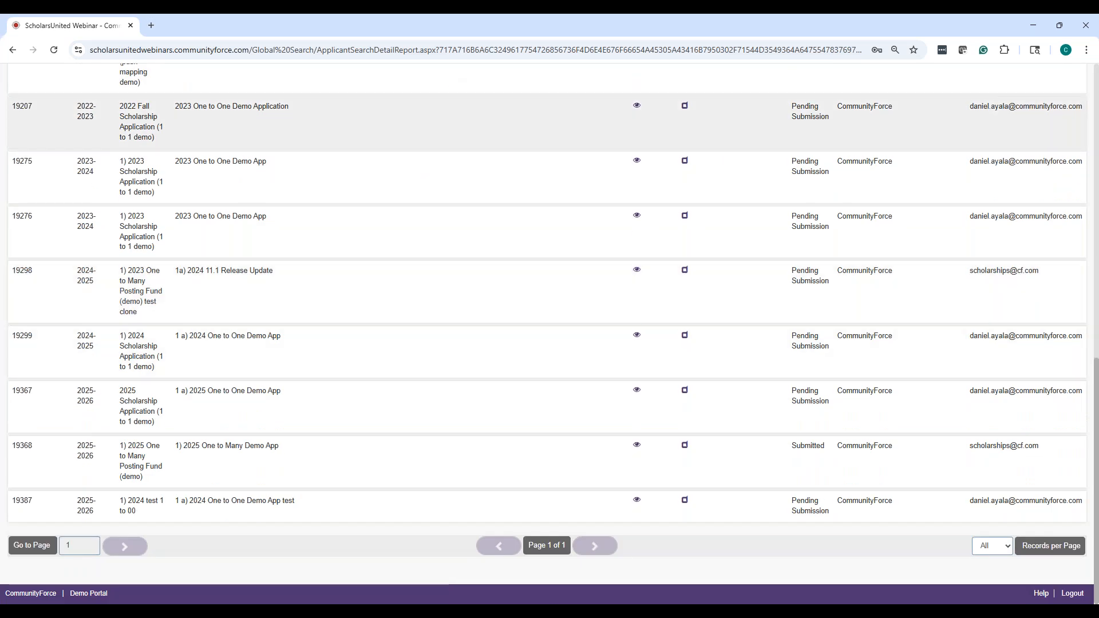
{"action": "scroll", "coordinate": [950, 519], "scroll_direction": "up", "scroll_amount": 4}
{"action": "scroll", "coordinate": [952, 512], "scroll_direction": "up", "scroll_amount": 8}
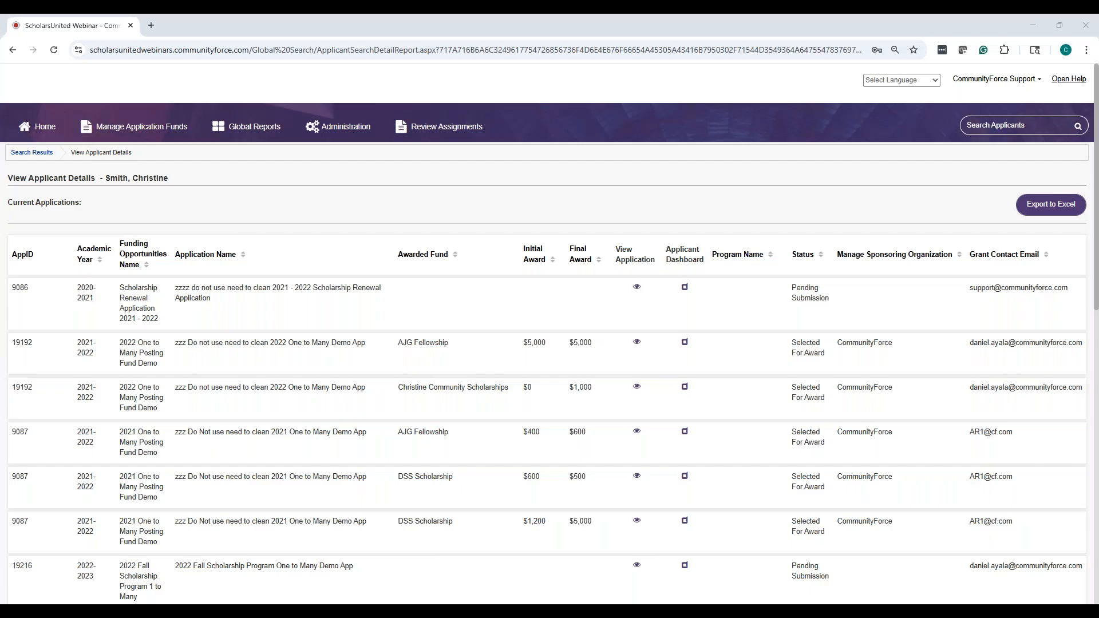
Step: Open the new user form in the Administration user accounts, review the available role types and exit without saving
{"action": "left_click", "coordinate": [368, 123]}
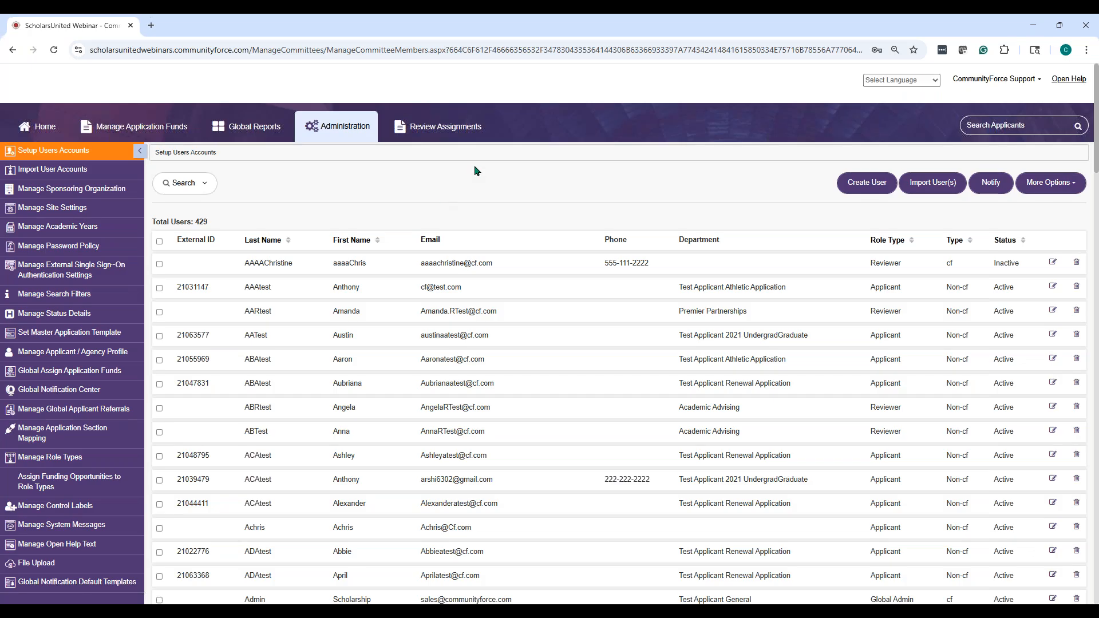
{"action": "left_click", "coordinate": [864, 189]}
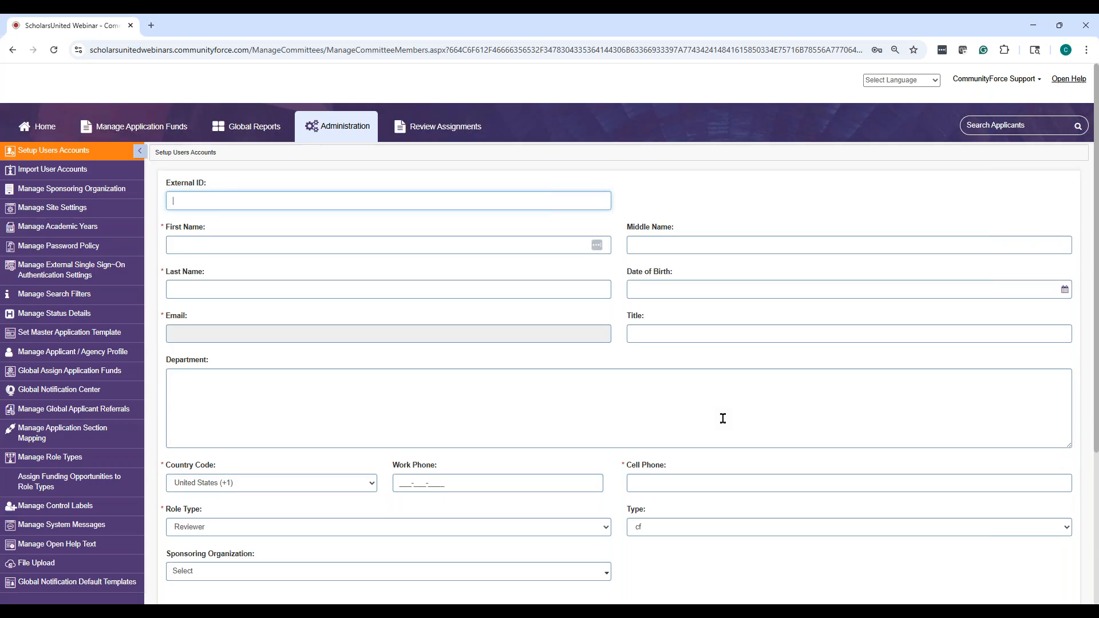
{"action": "scroll", "coordinate": [723, 418], "scroll_direction": "down", "scroll_amount": 4}
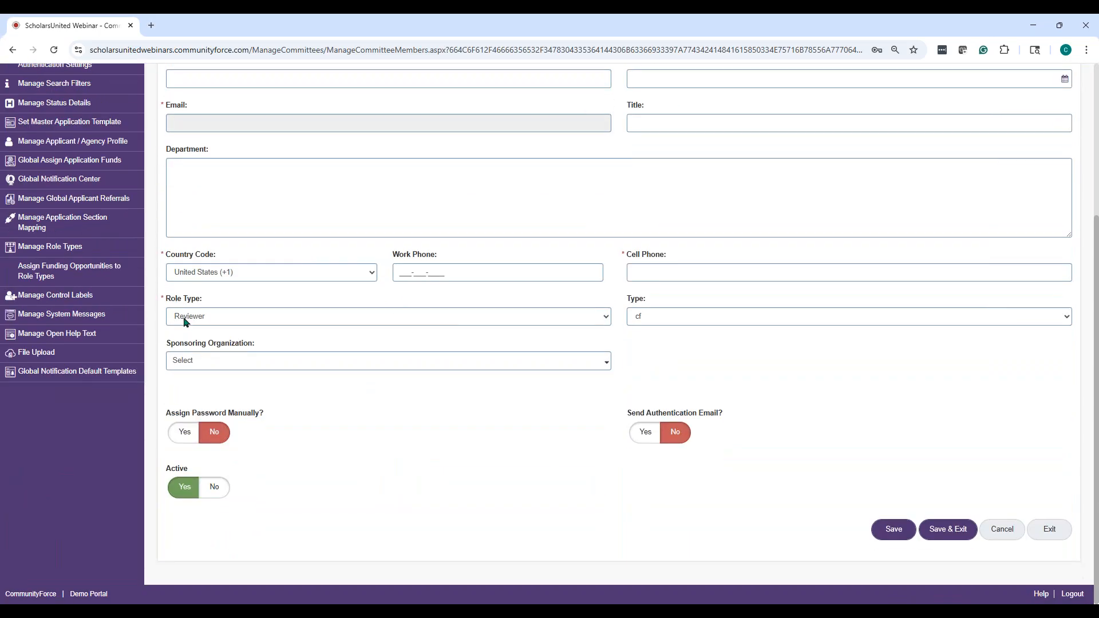
{"action": "left_click", "coordinate": [185, 322]}
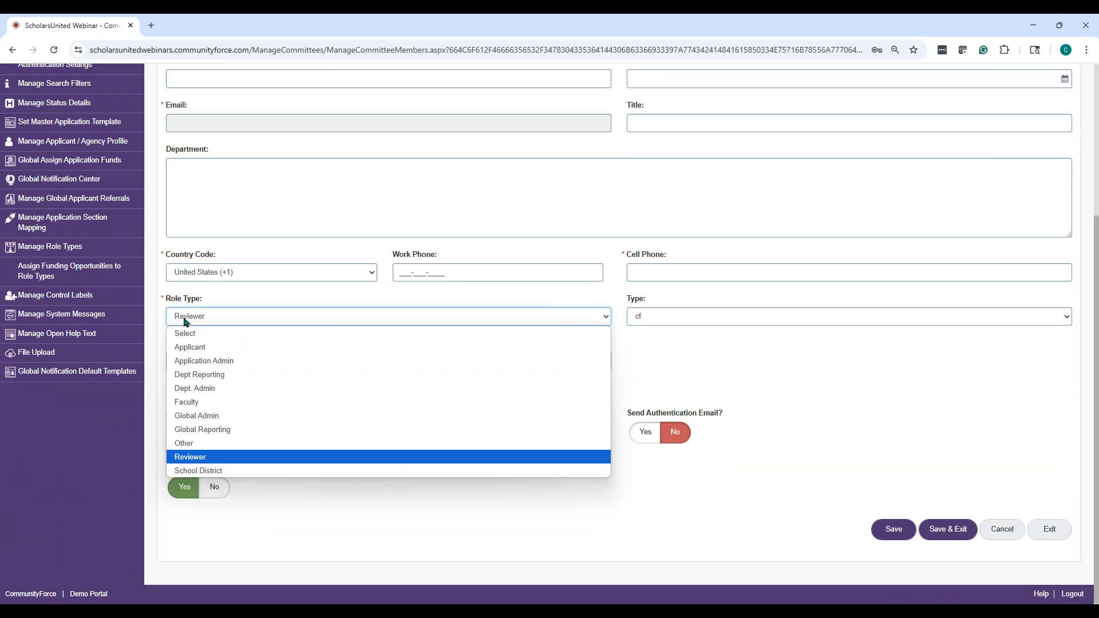
{"action": "left_click", "coordinate": [1055, 532]}
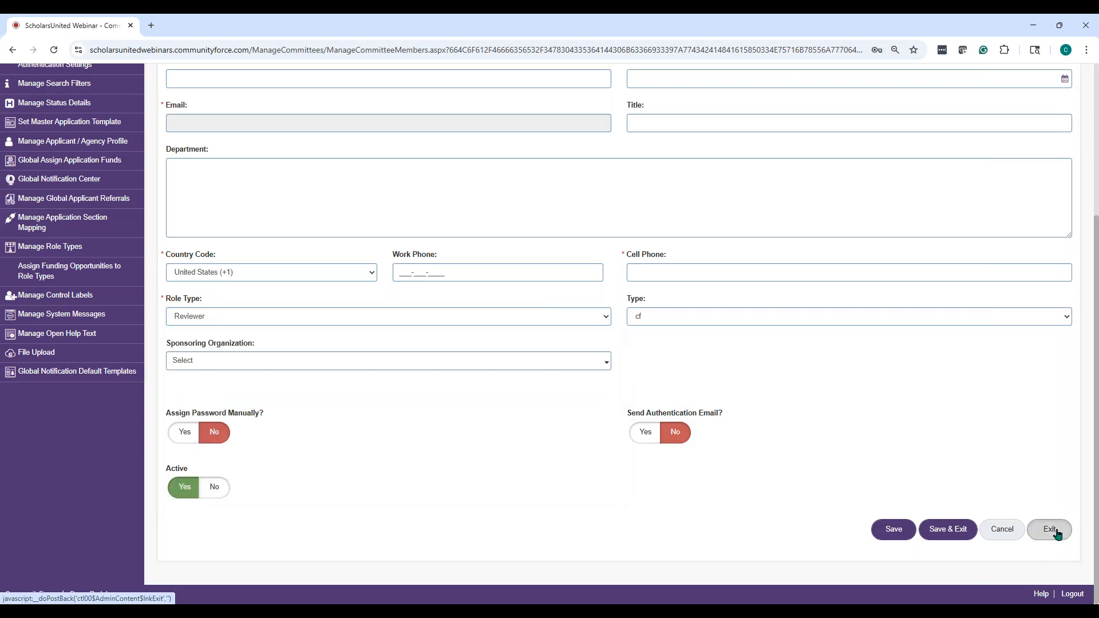
{"action": "left_click", "coordinate": [1053, 531]}
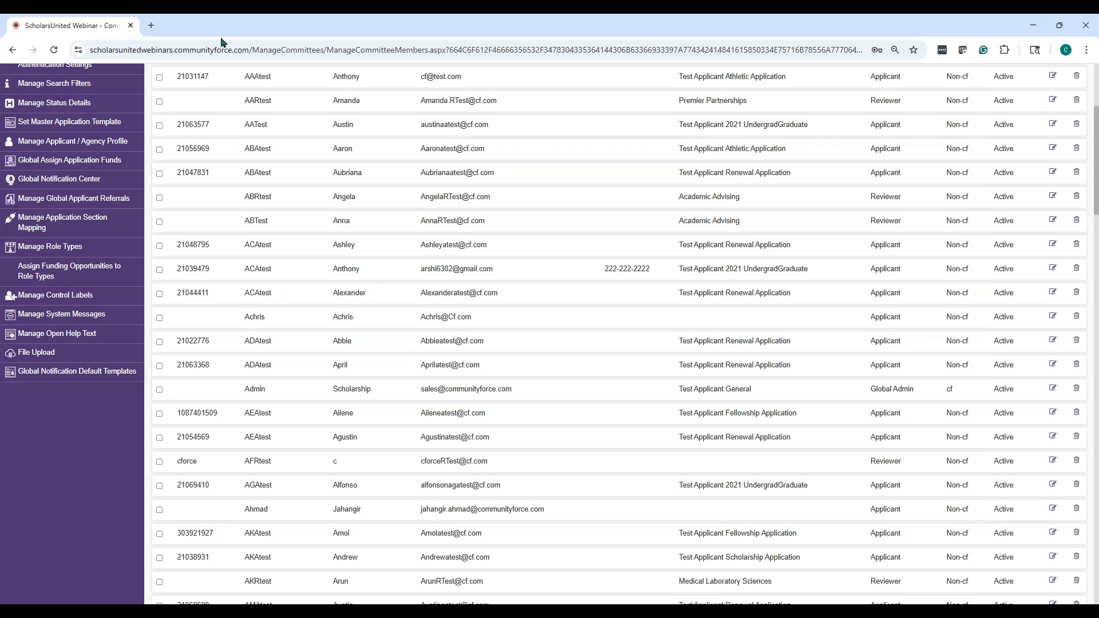
Step: Show the Global Ad Hoc Reports list and return to the home page
{"action": "scroll", "coordinate": [349, 112], "scroll_direction": "up", "scroll_amount": 4}
{"action": "left_click", "coordinate": [249, 131]}
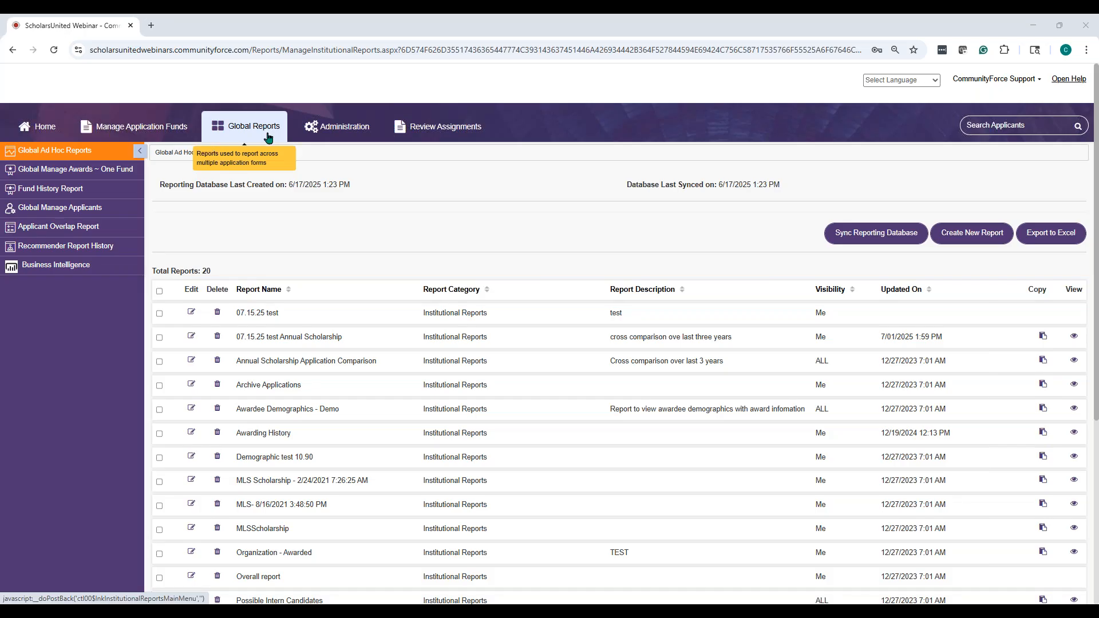
{"action": "left_click", "coordinate": [36, 138]}
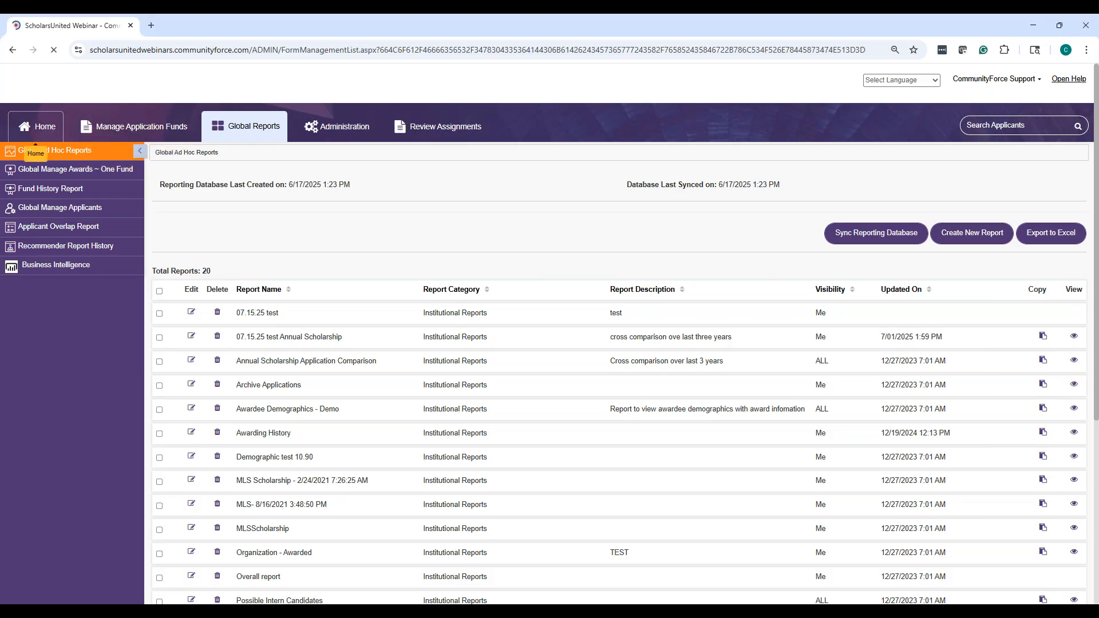